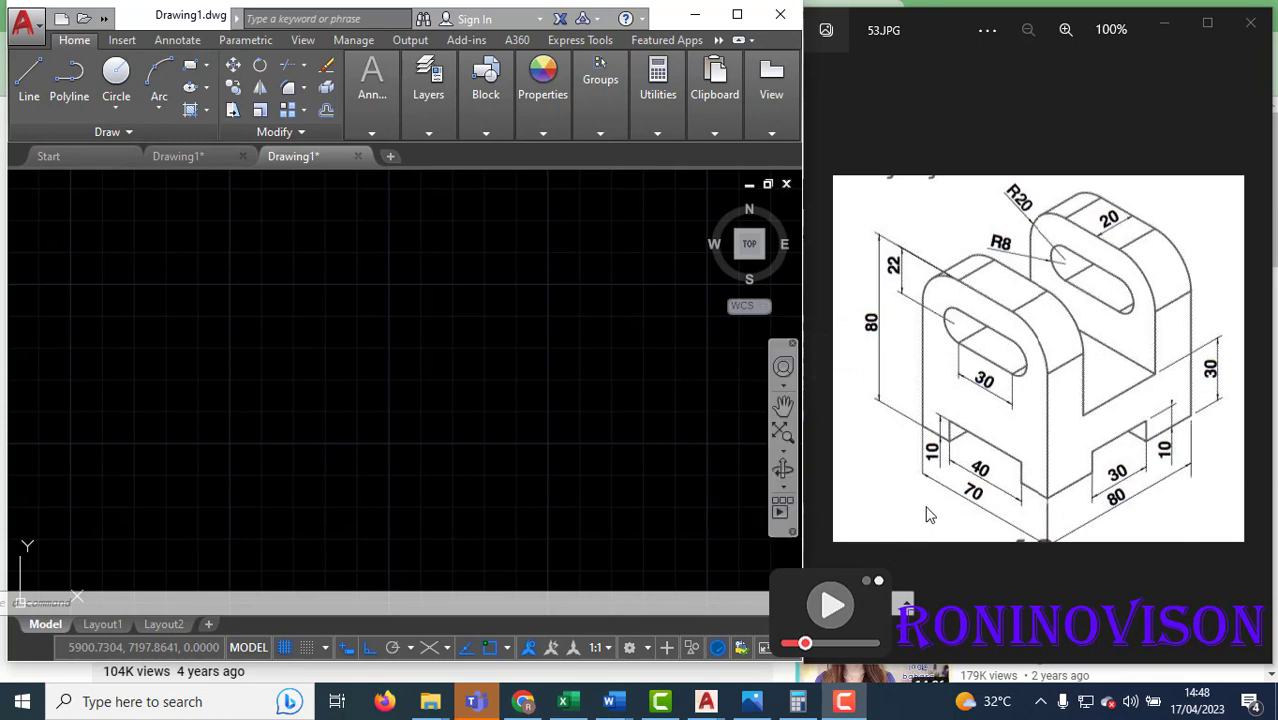
- Switch the drafting settings' snap type from rectangular to isometric snap
scroll(968, 410, "up", 1)
scroll(990, 410, "down", 1)
left_click(316, 405)
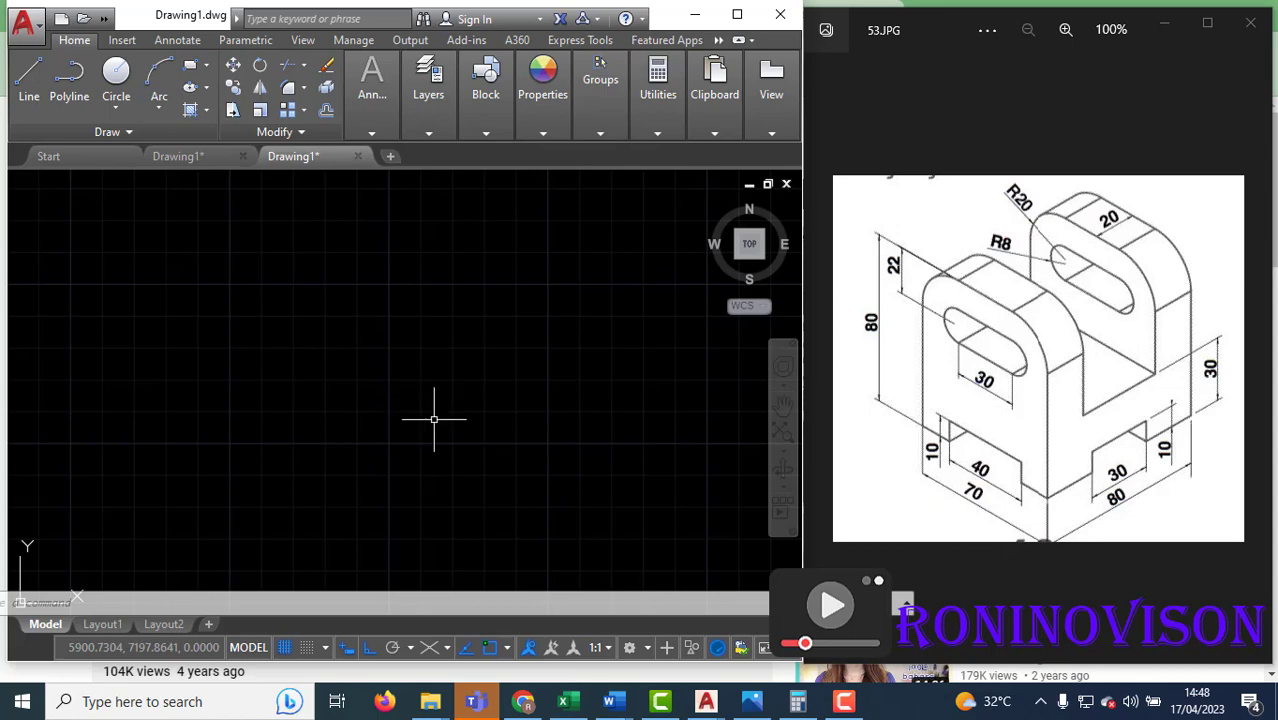
type("ds")
key("Return")
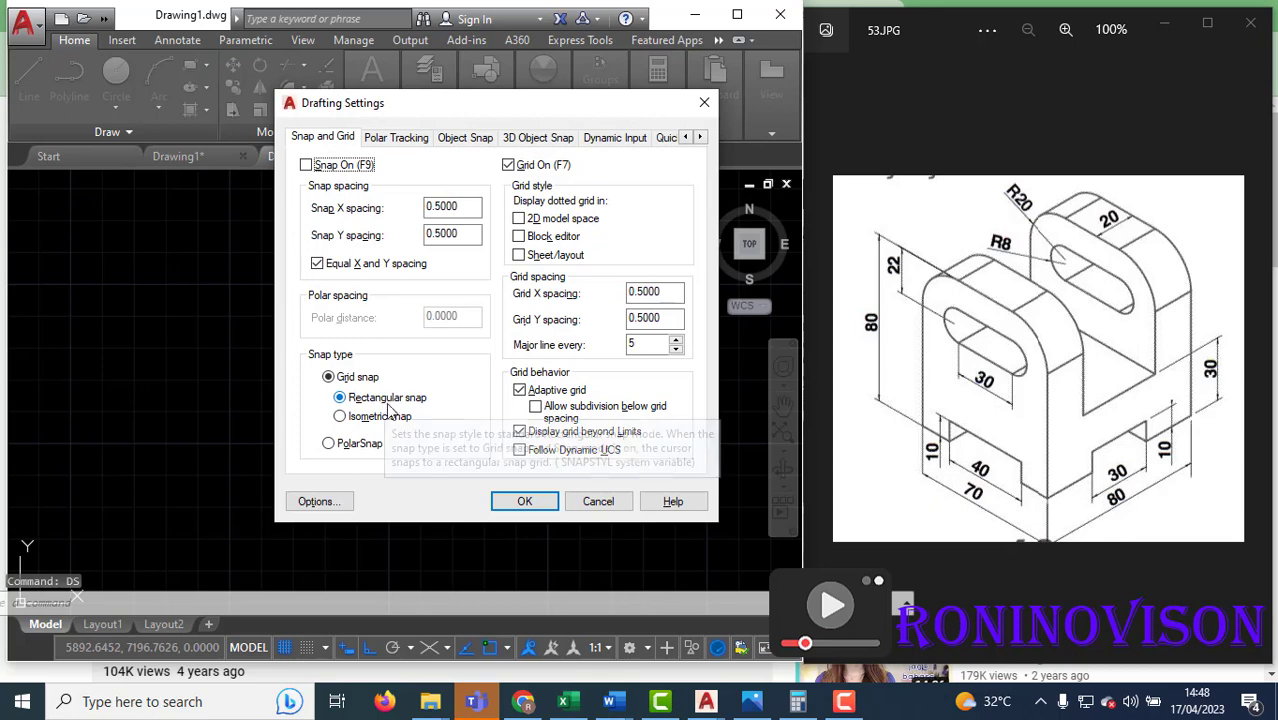
left_click(378, 418)
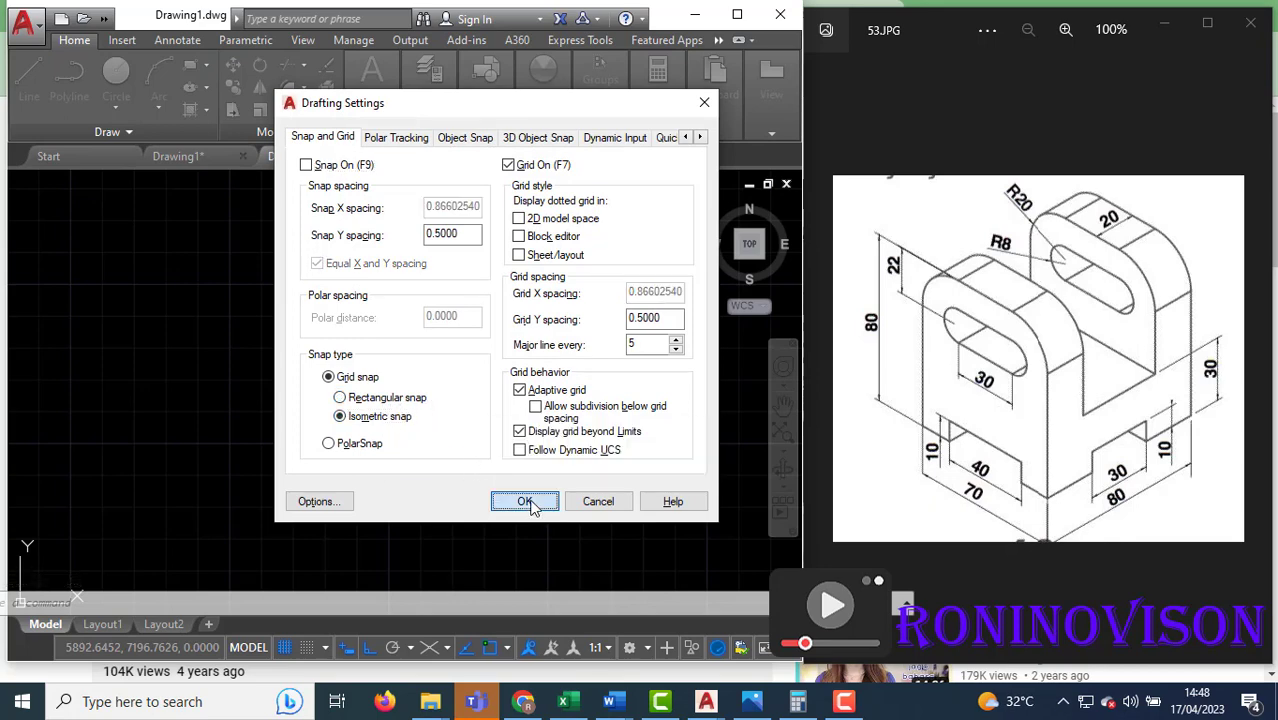
left_click(527, 503)
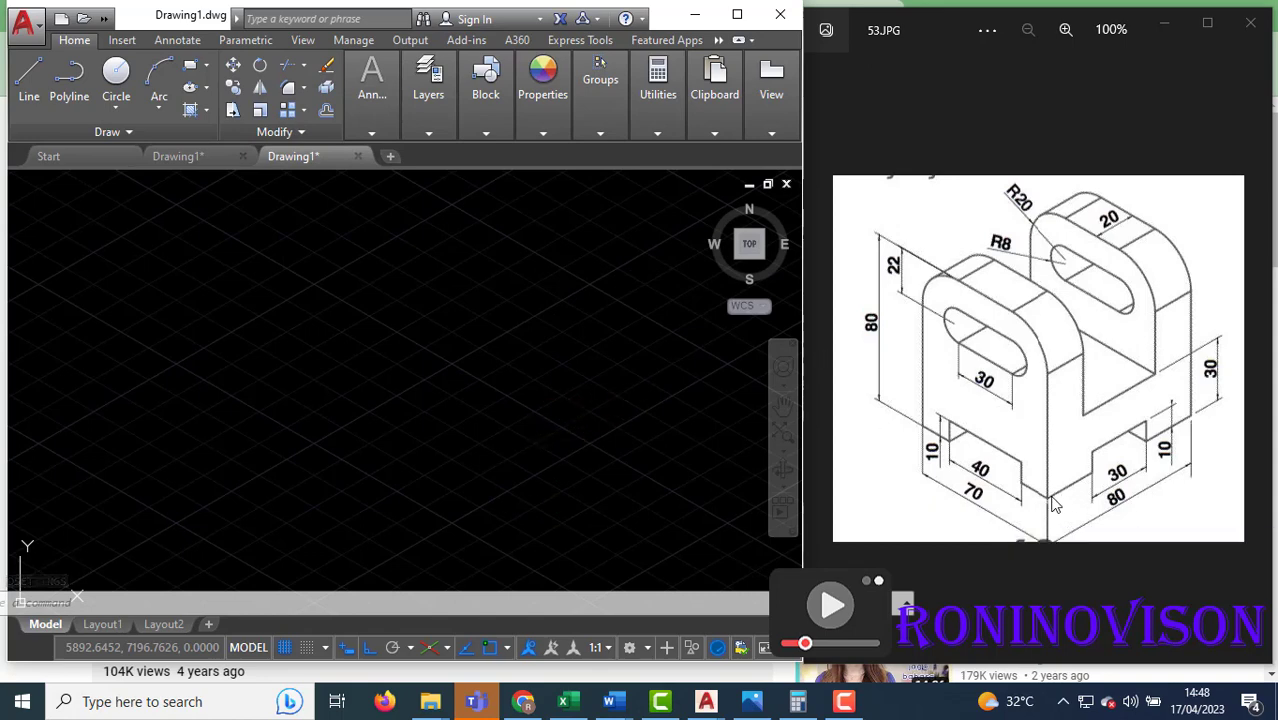
- Start a line with its first point in the lower middle of the drawing area, as the block's front bottom corner
type("l")
key("Return")
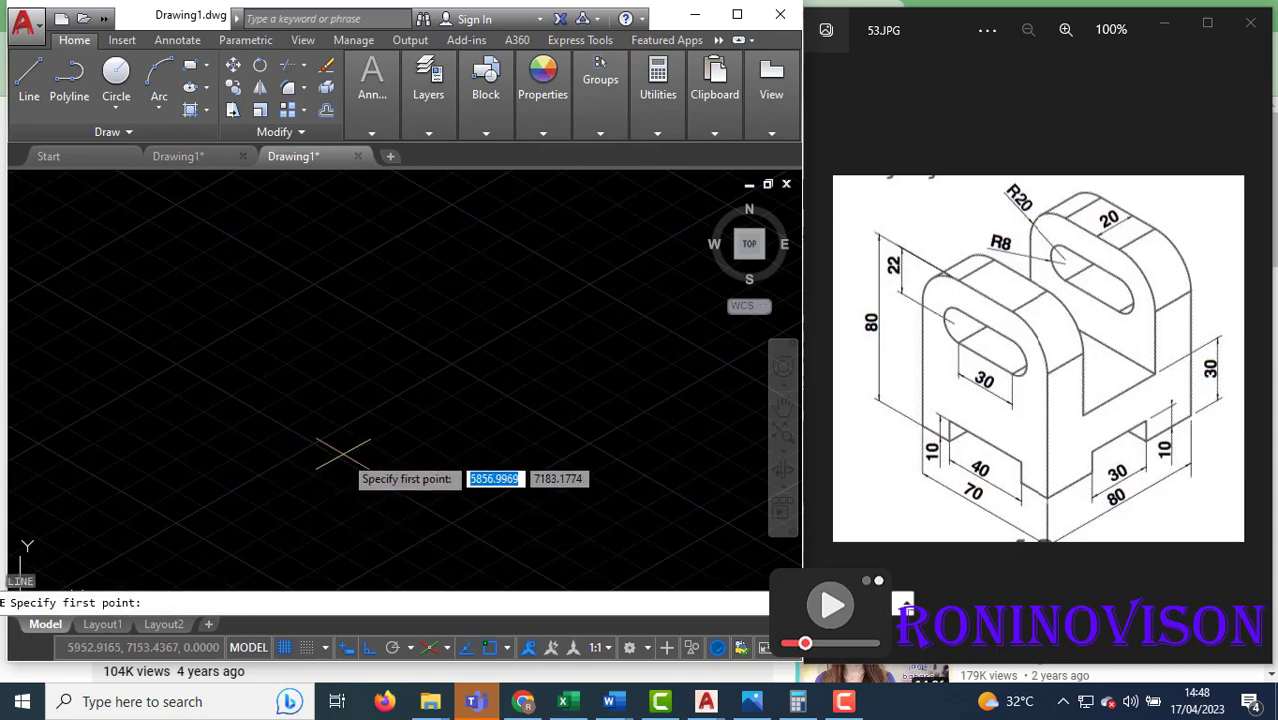
left_click(343, 452)
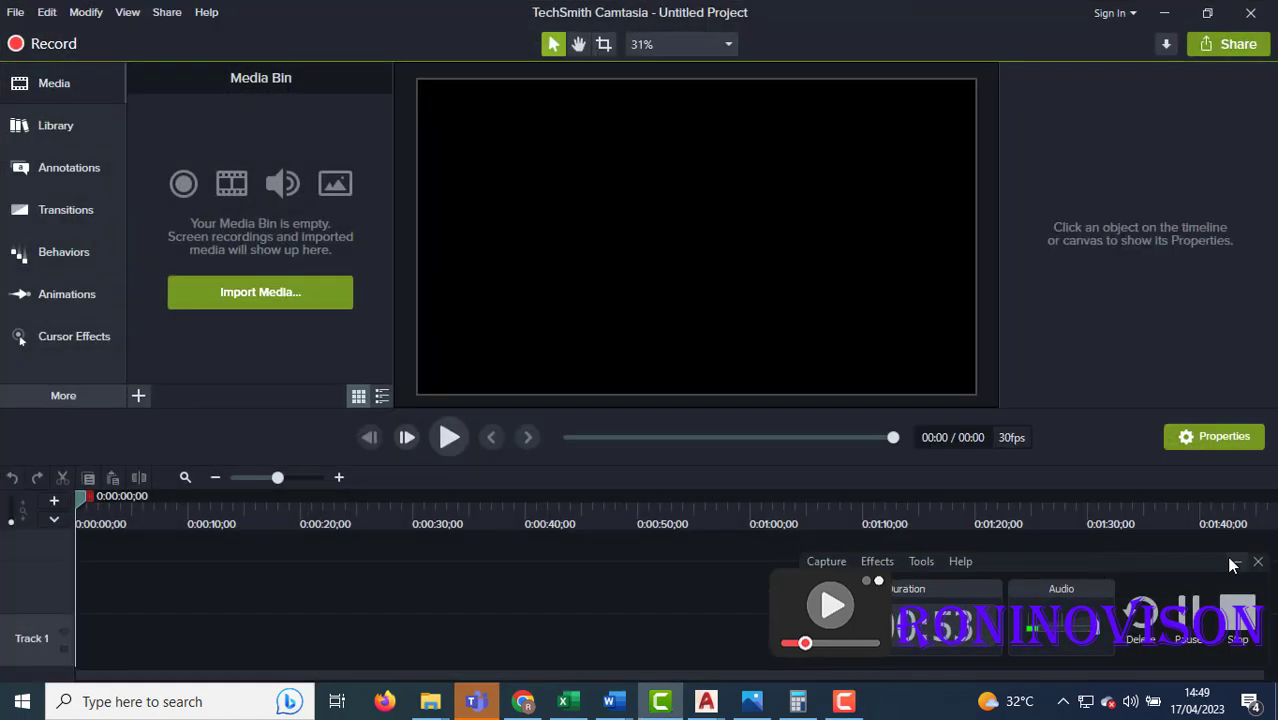
- Minimize the Camtasia recorder and editor, return to AutoCAD and undo the stray line segment
left_click(1236, 567)
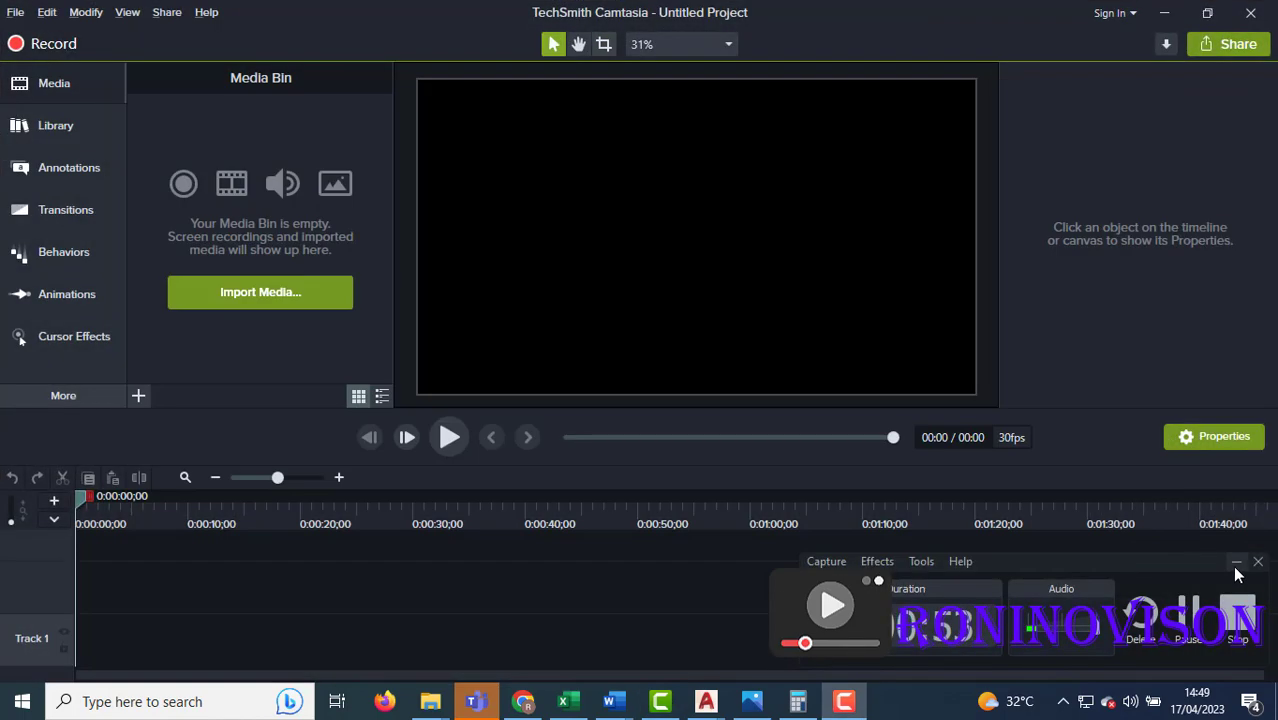
left_click(1238, 568)
left_click(1164, 13)
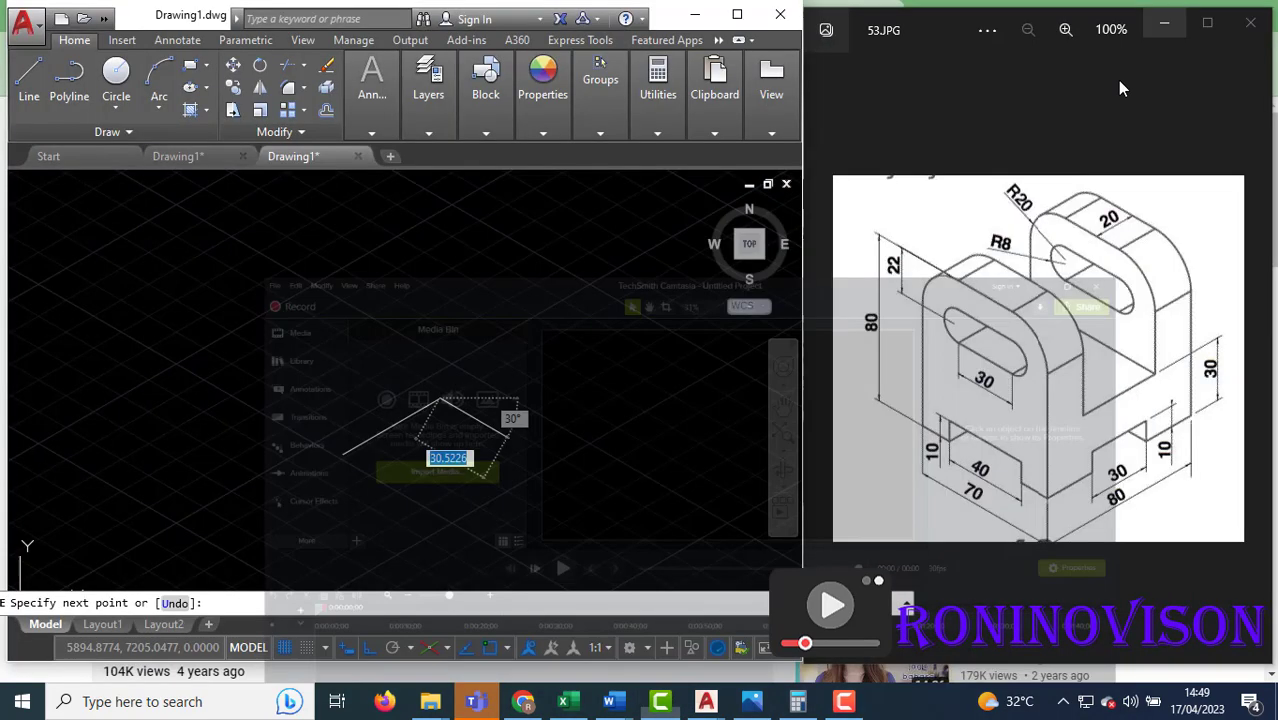
key("ctrl+z")
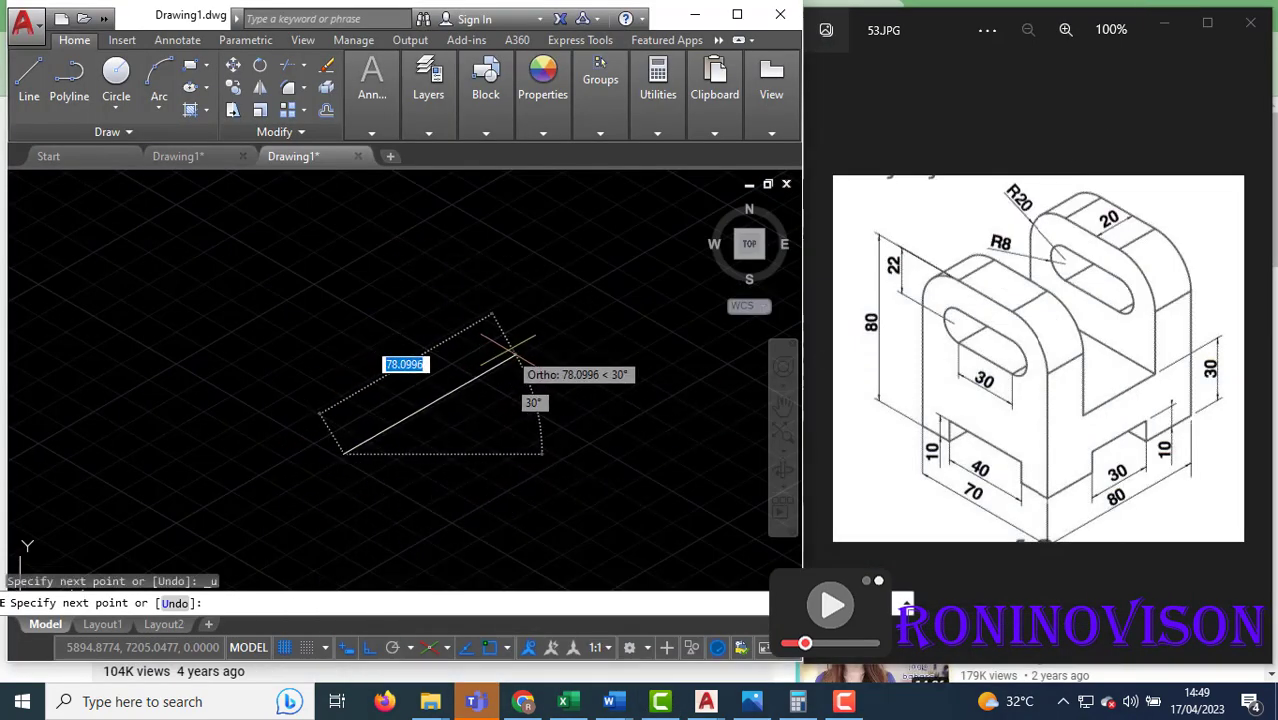
- With ortho on, draw the right face's first bottom segment 25 long at 30°, followed by a 10 rise in the right isoplane
key("F8")
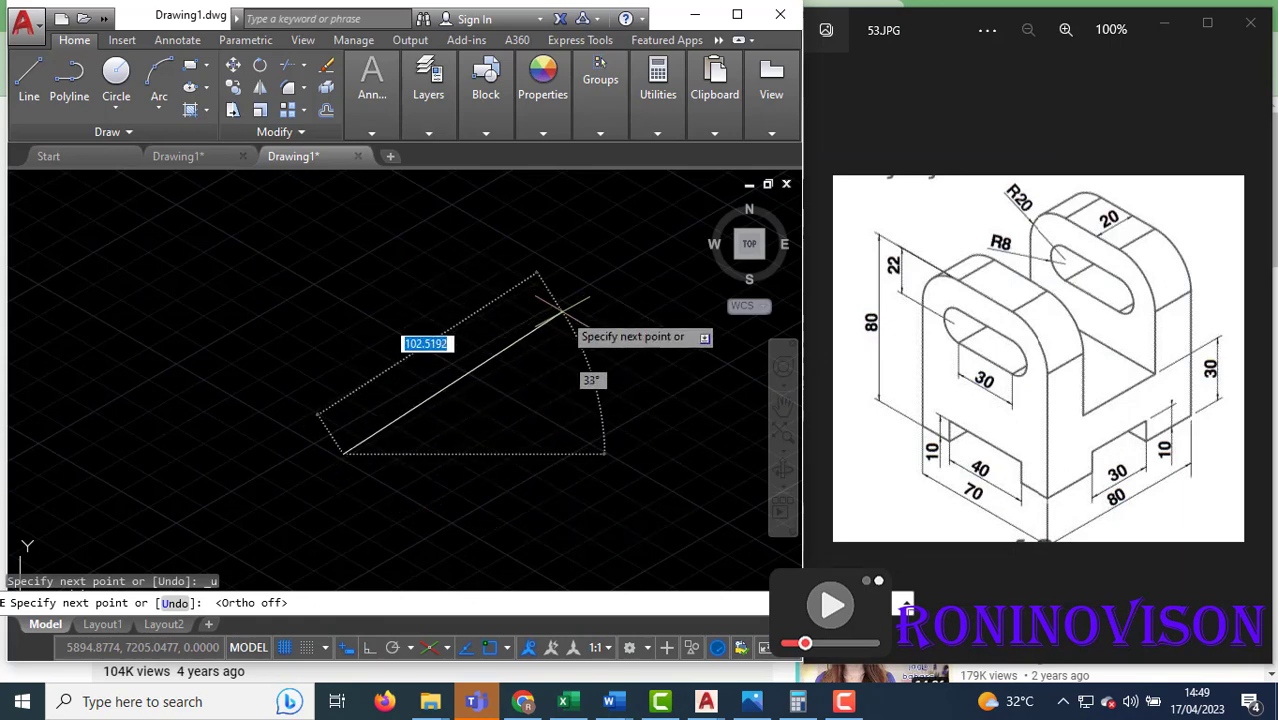
key("F8")
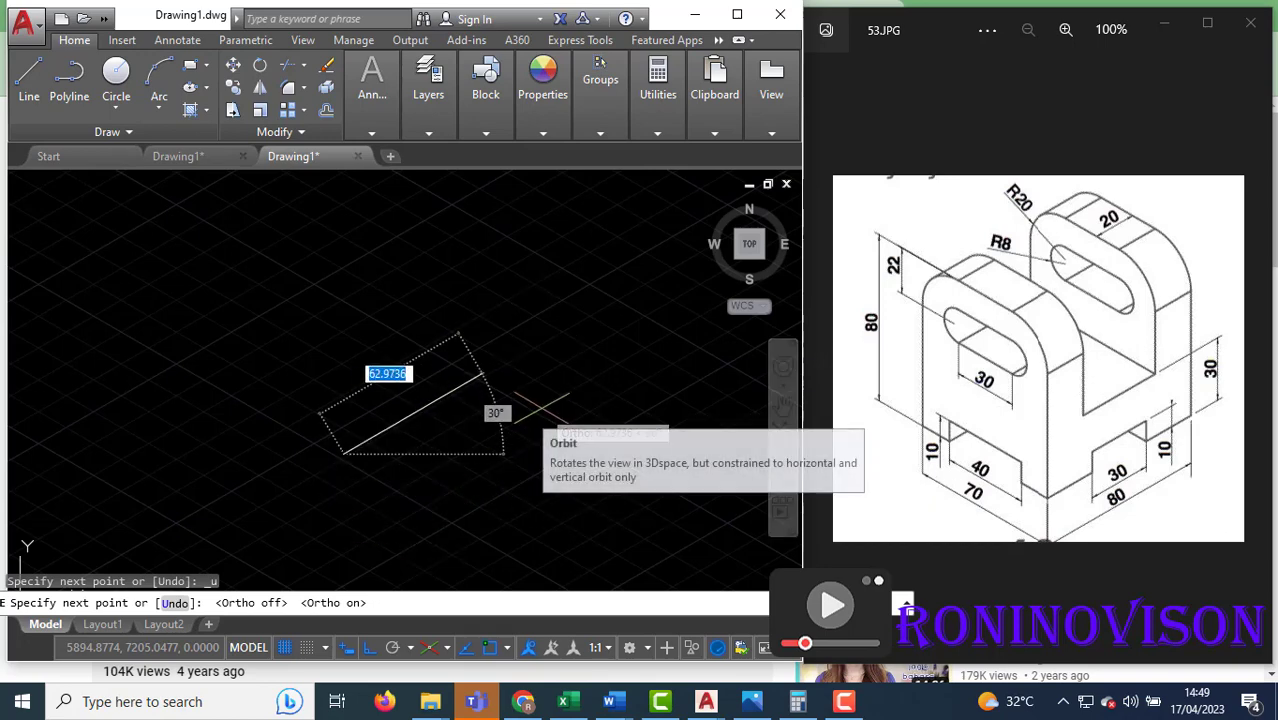
type("25")
key("Return")
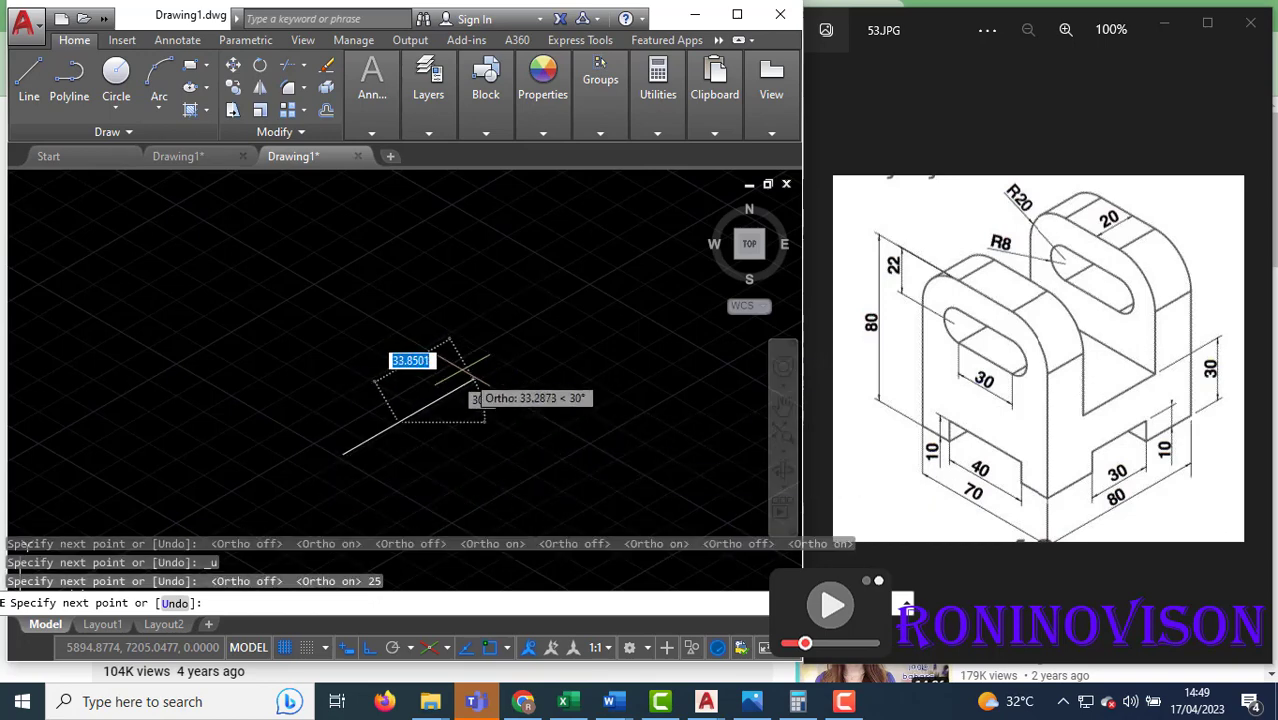
key("F5")
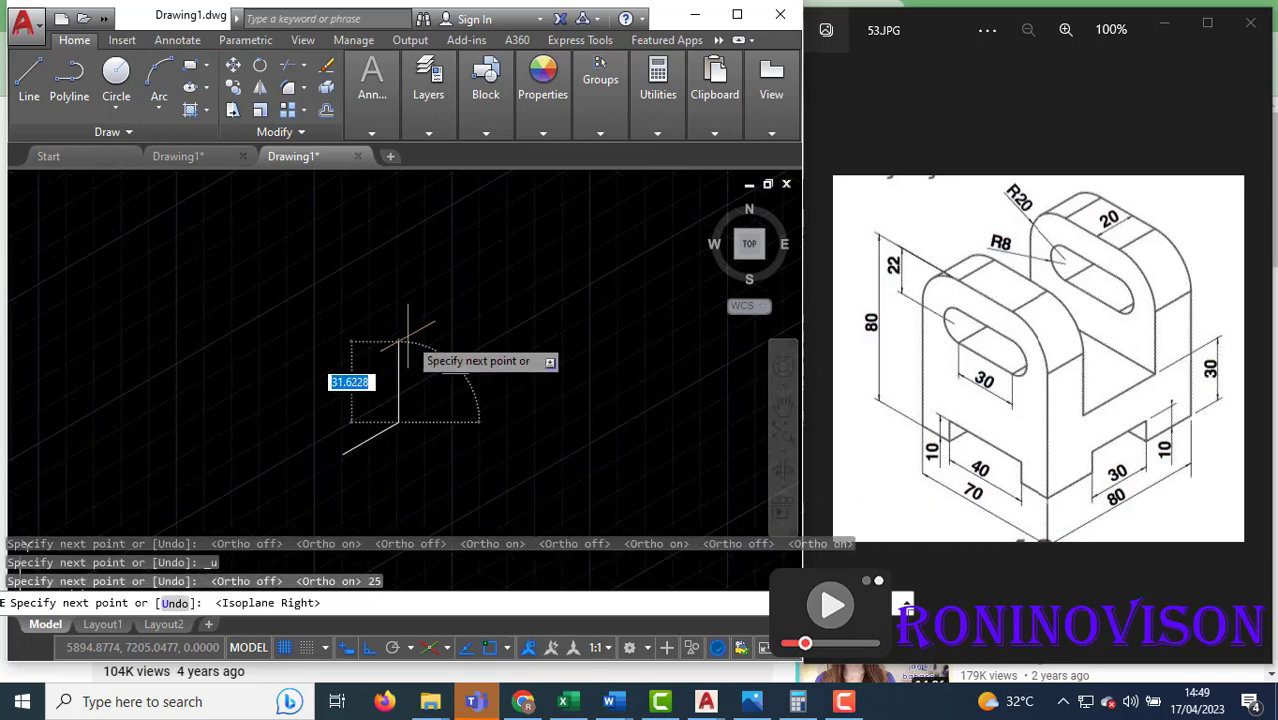
type("10")
key("Return")
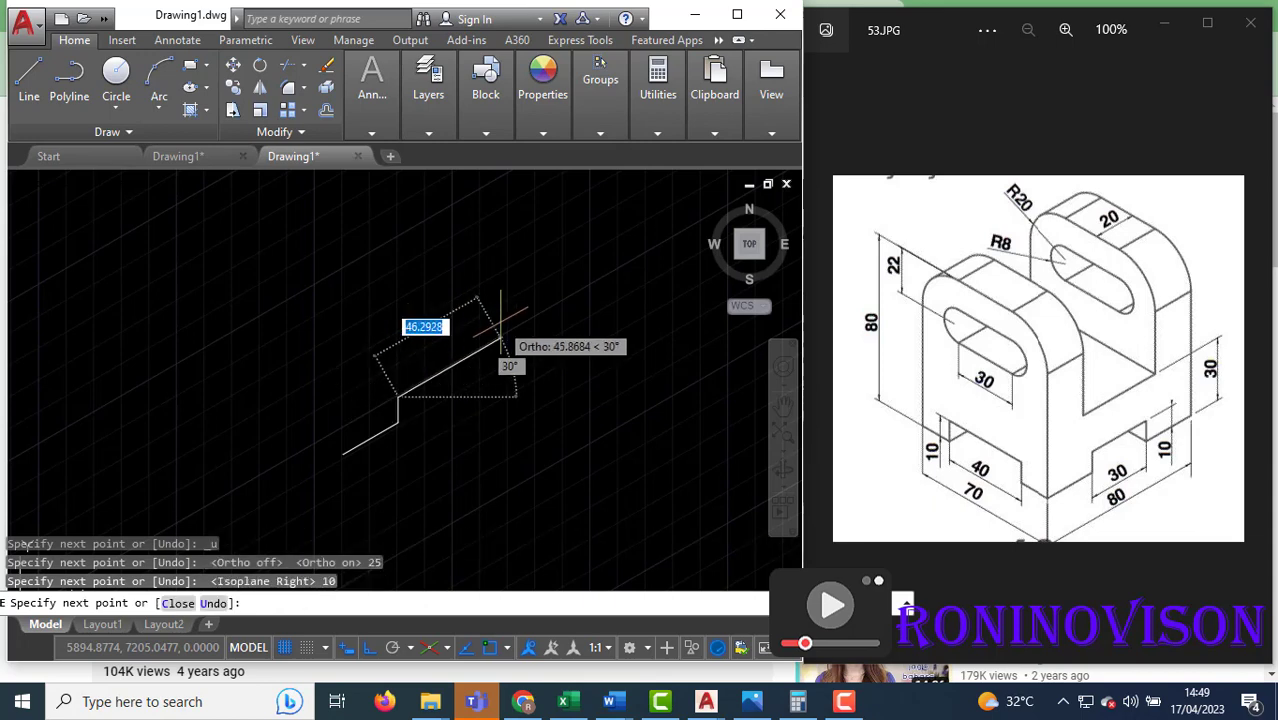
- Complete the right face's bottom notch with a 30 segment at 30°, a 10 drop and a 25 bottom segment
type("30")
key("Return")
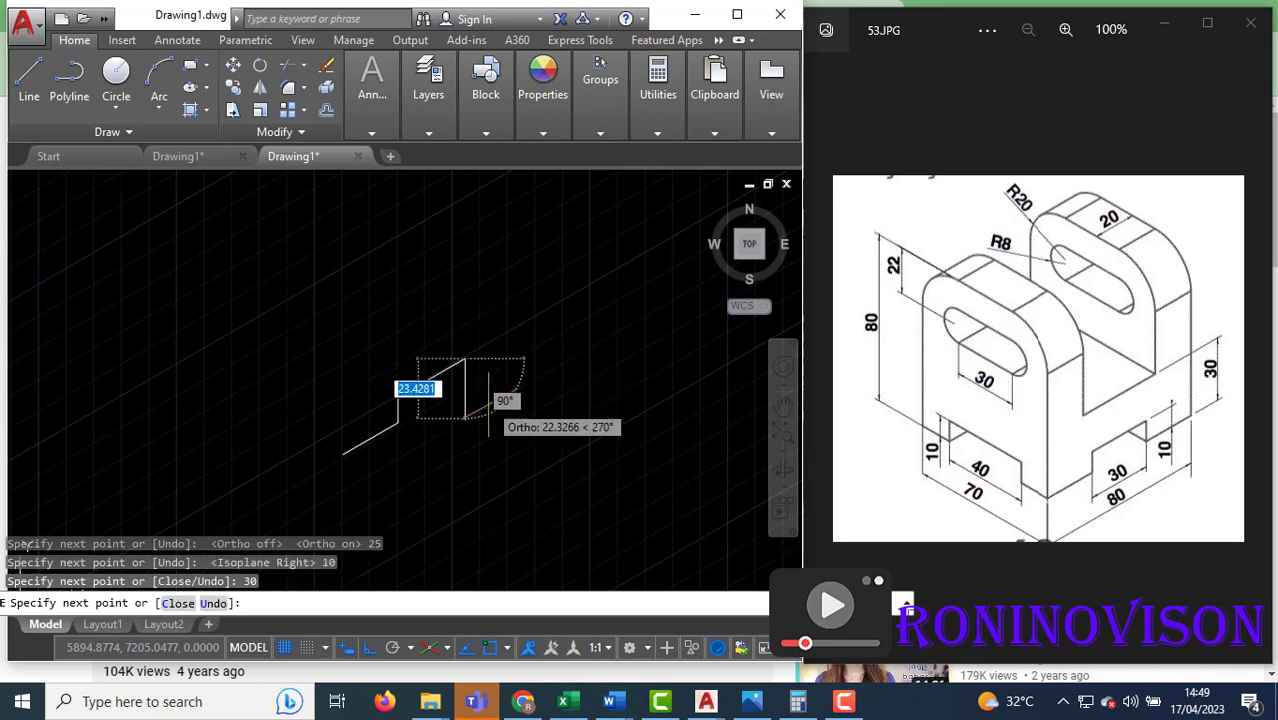
type("10")
key("Return")
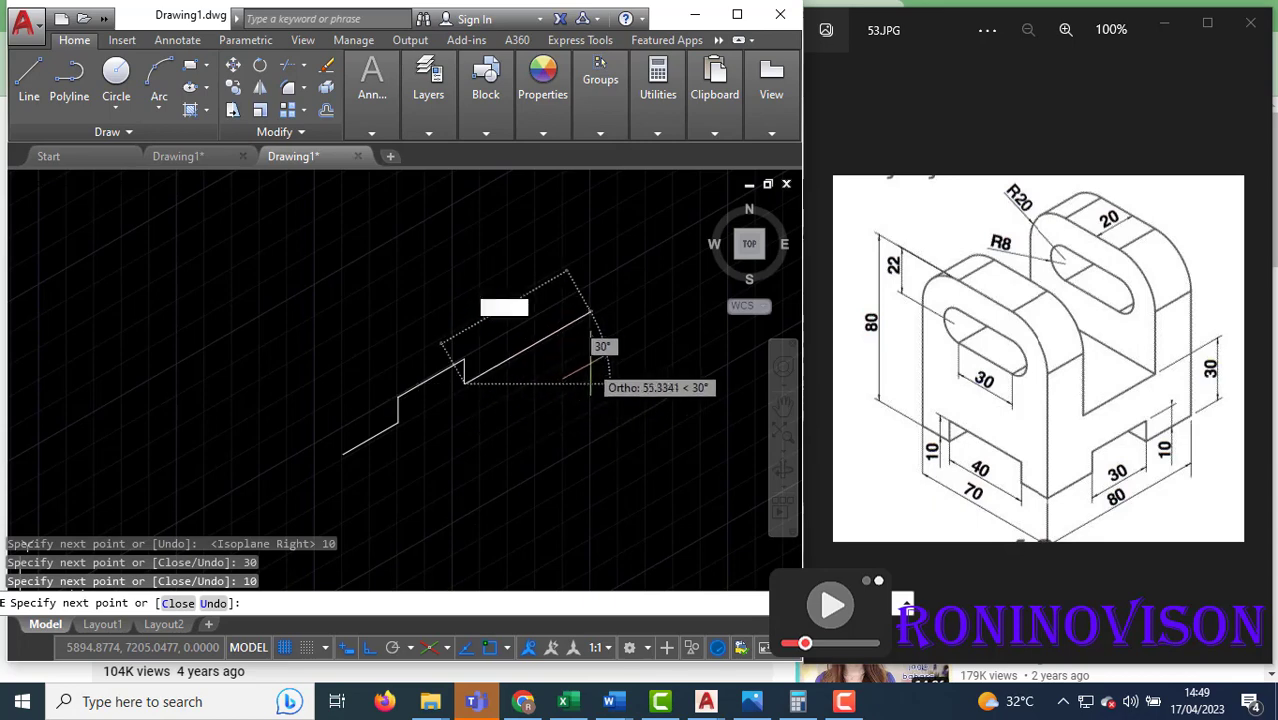
type("25")
key("Return")
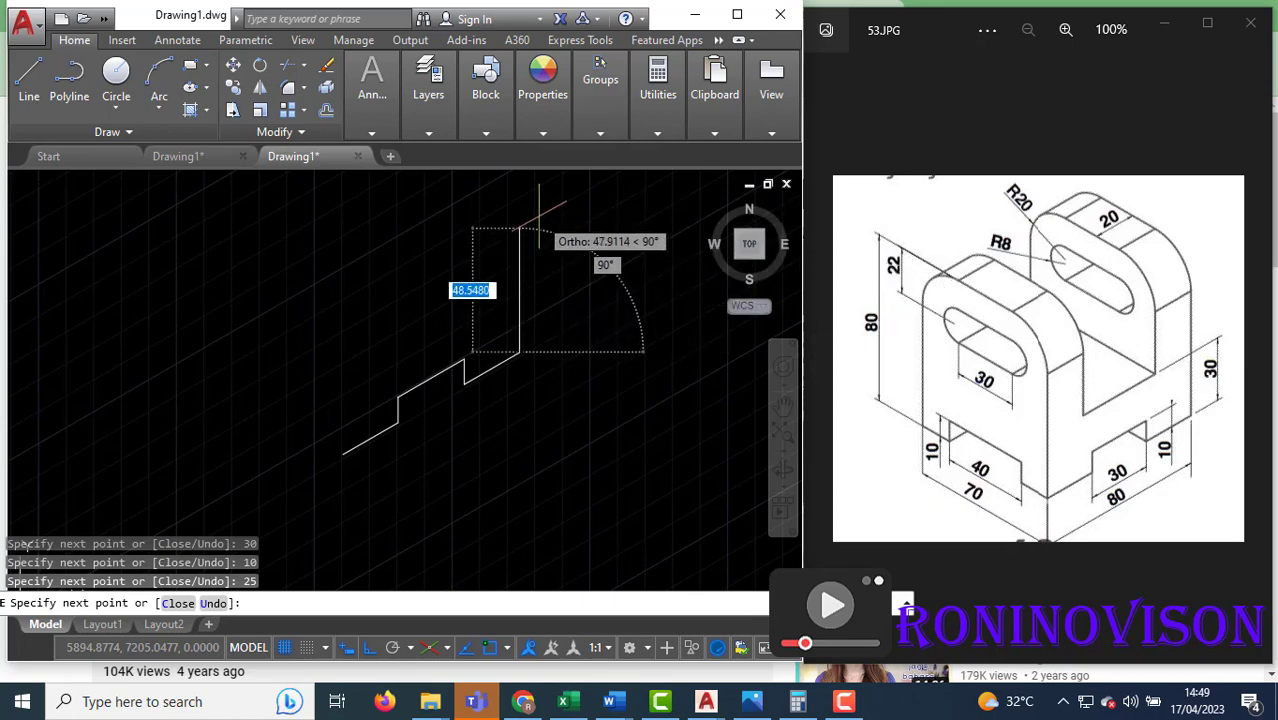
- Draw the rear upright's outer edge 80 up and its top edge 20 back toward the front
type("80")
key("Return")
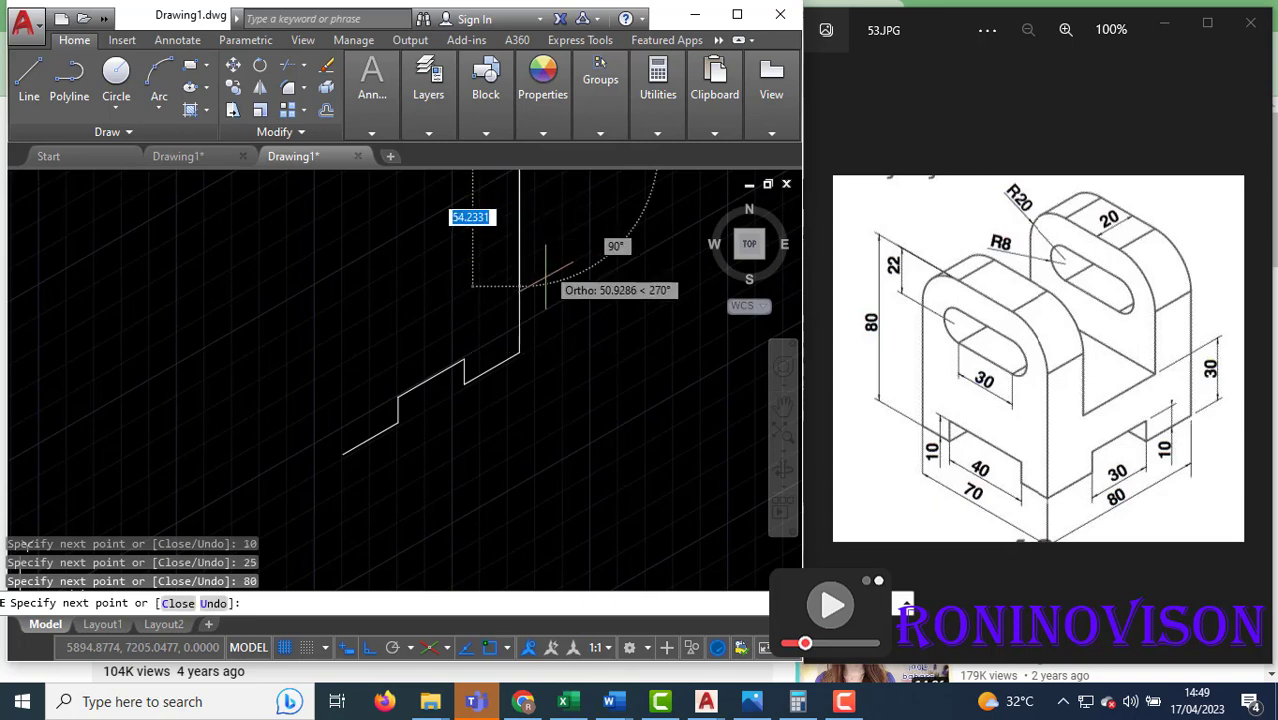
scroll(535, 372, "up", 5)
scroll(535, 372, "down", 5)
scroll(510, 290, "up", 5)
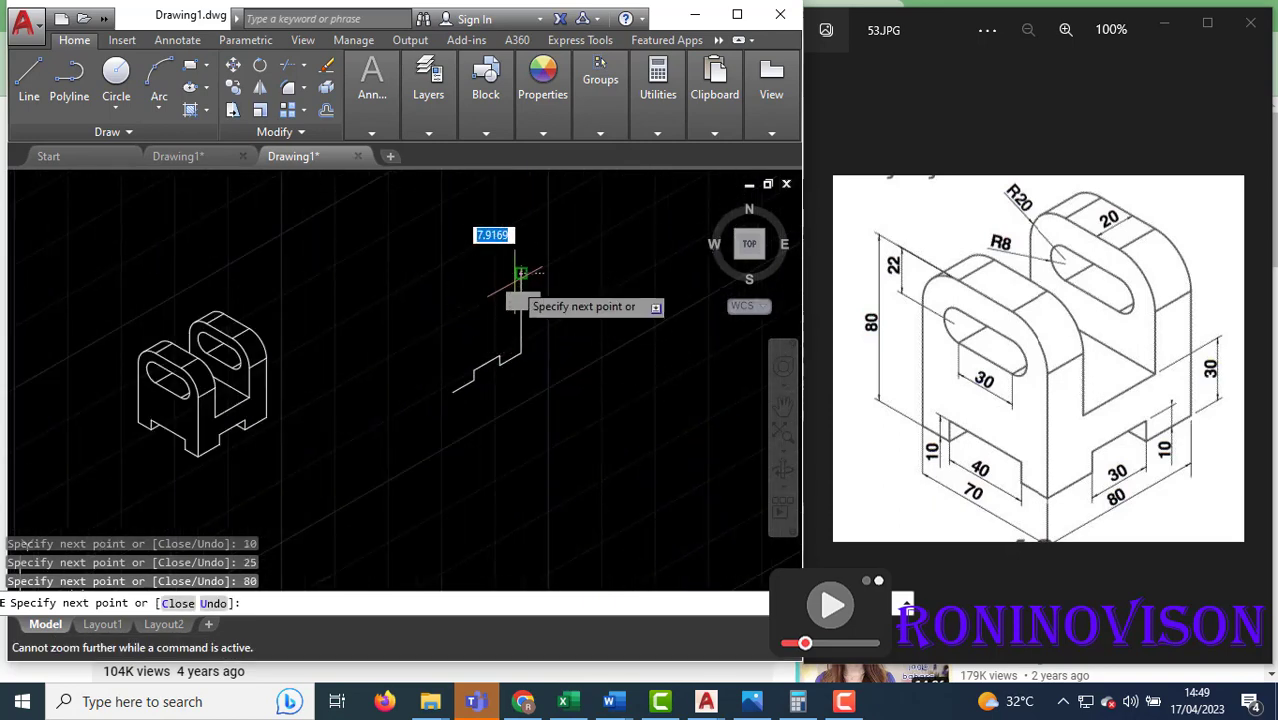
scroll(590, 443, "up", 2)
scroll(565, 445, "down", 2)
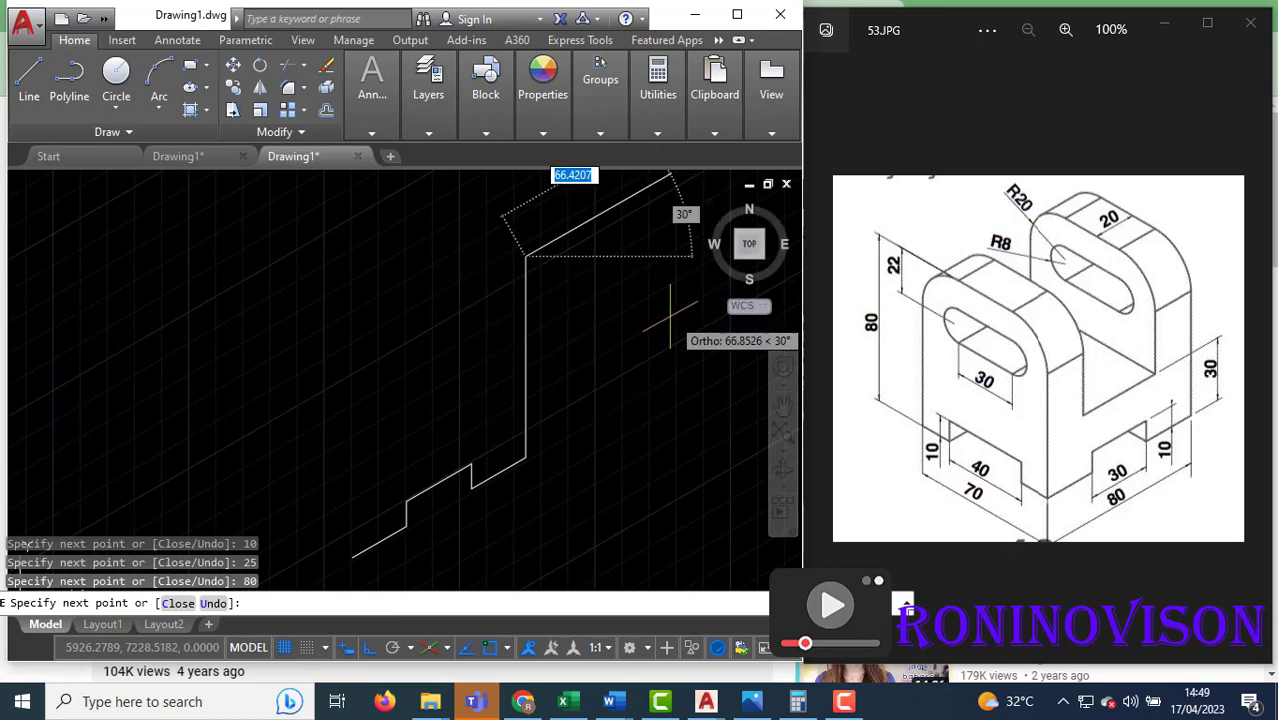
type("20")
key("Return")
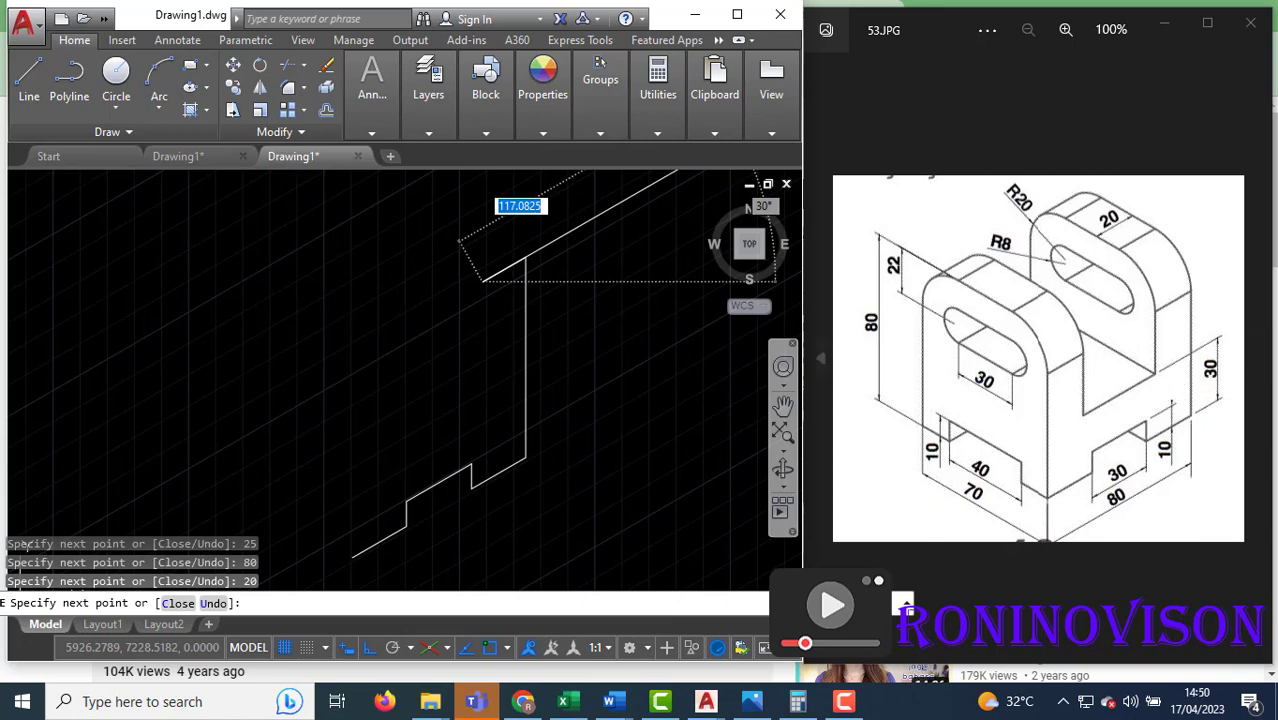
- Draw the channel between the uprights with a line 50 down, 40 along the floor and 50 up
type("50")
key("Return")
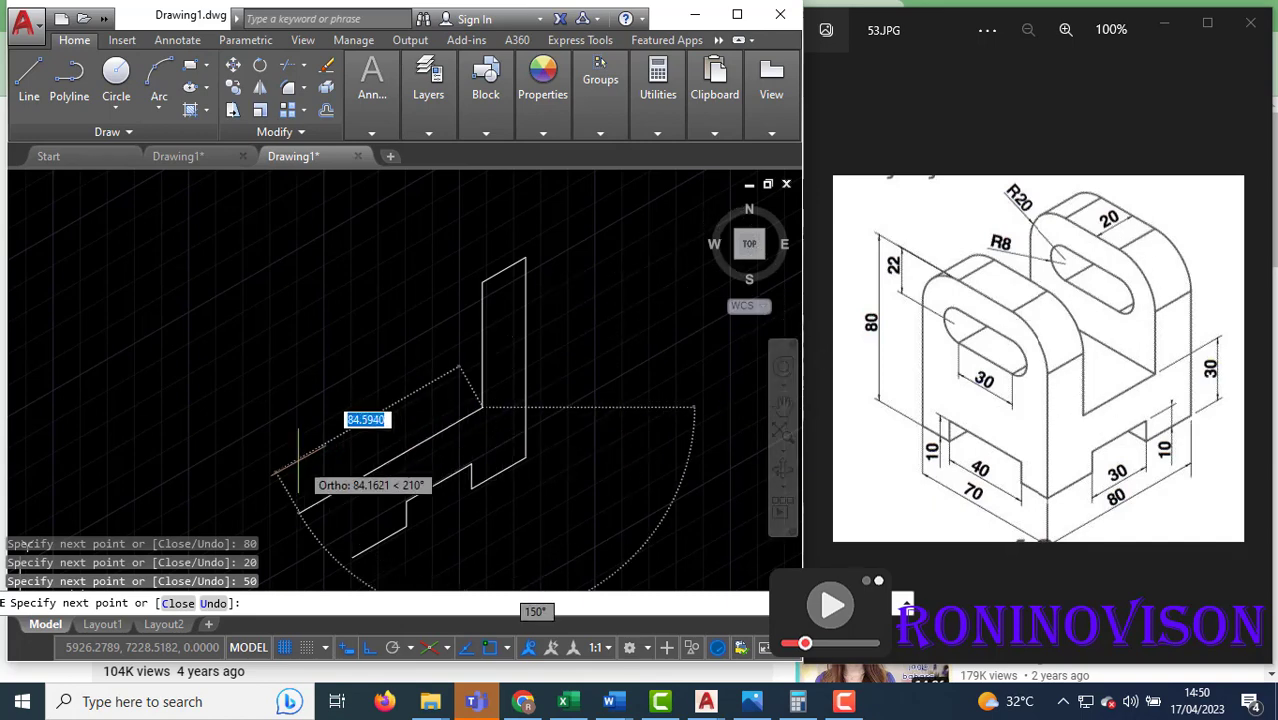
type("40")
key("Return")
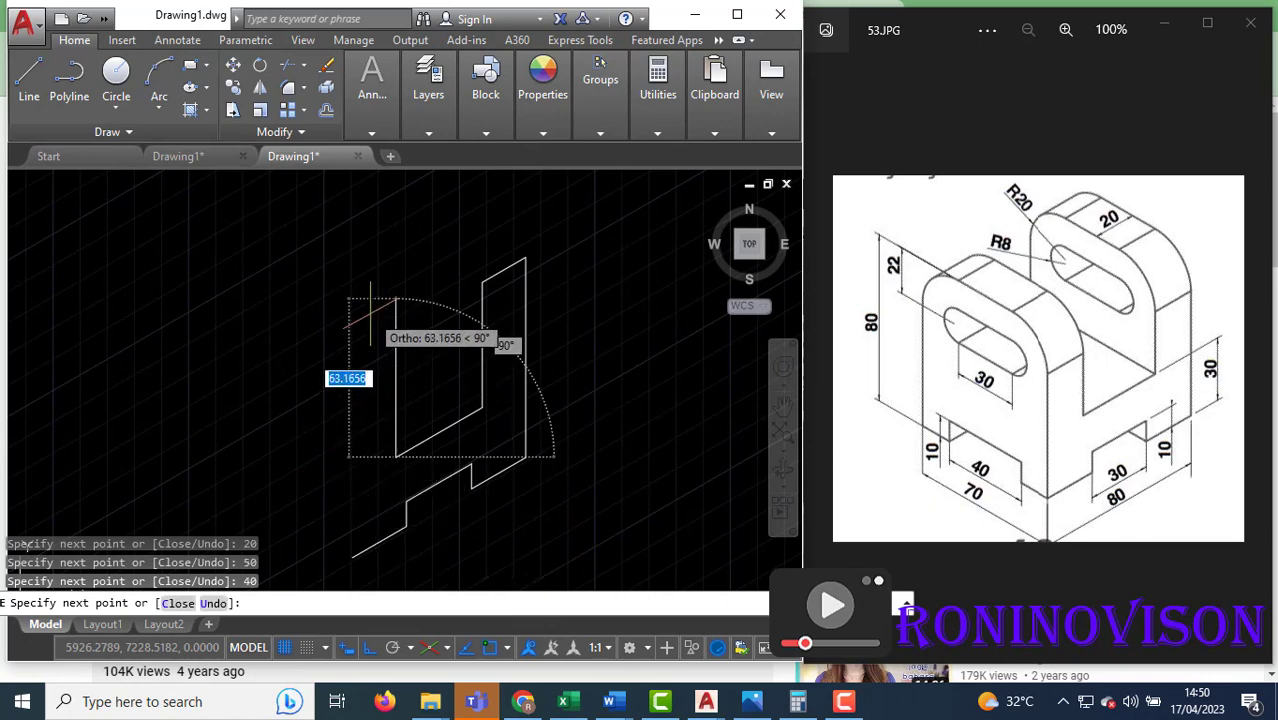
type("50")
key("Return")
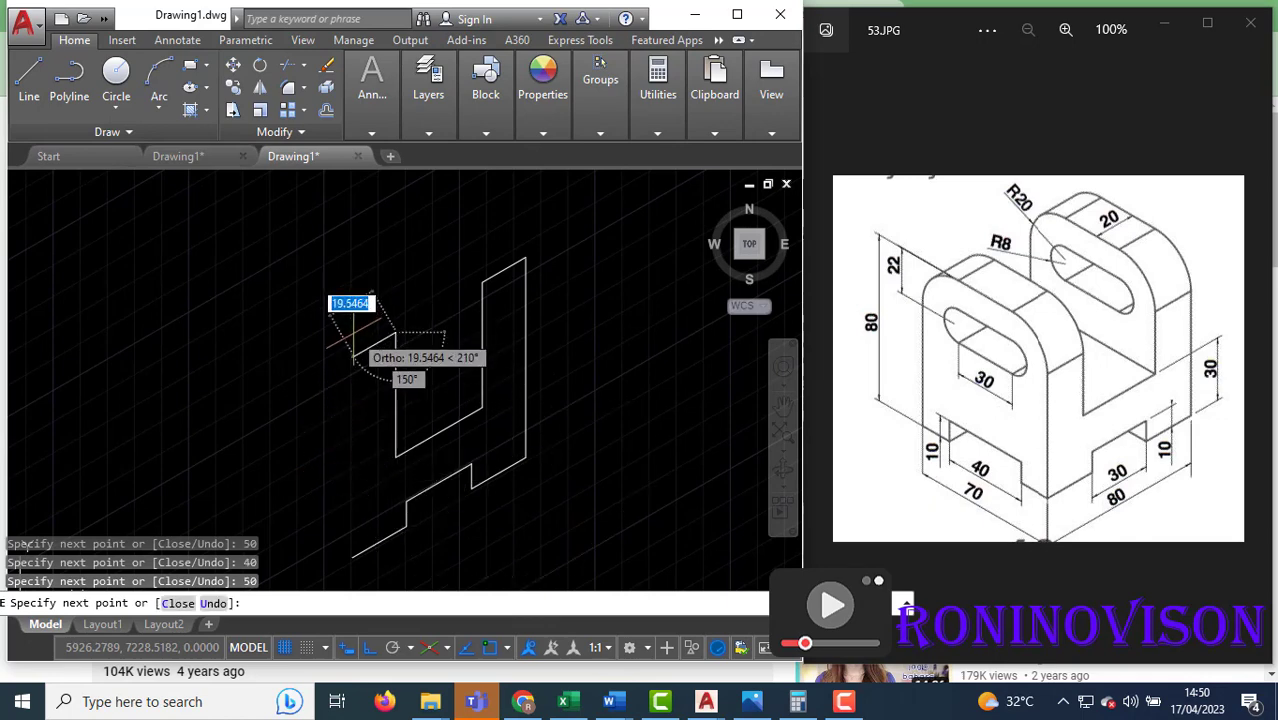
- Draw the front upright's 20 top edge and close the right face profile with a vertical line to the starting corner
type("20")
key("Return")
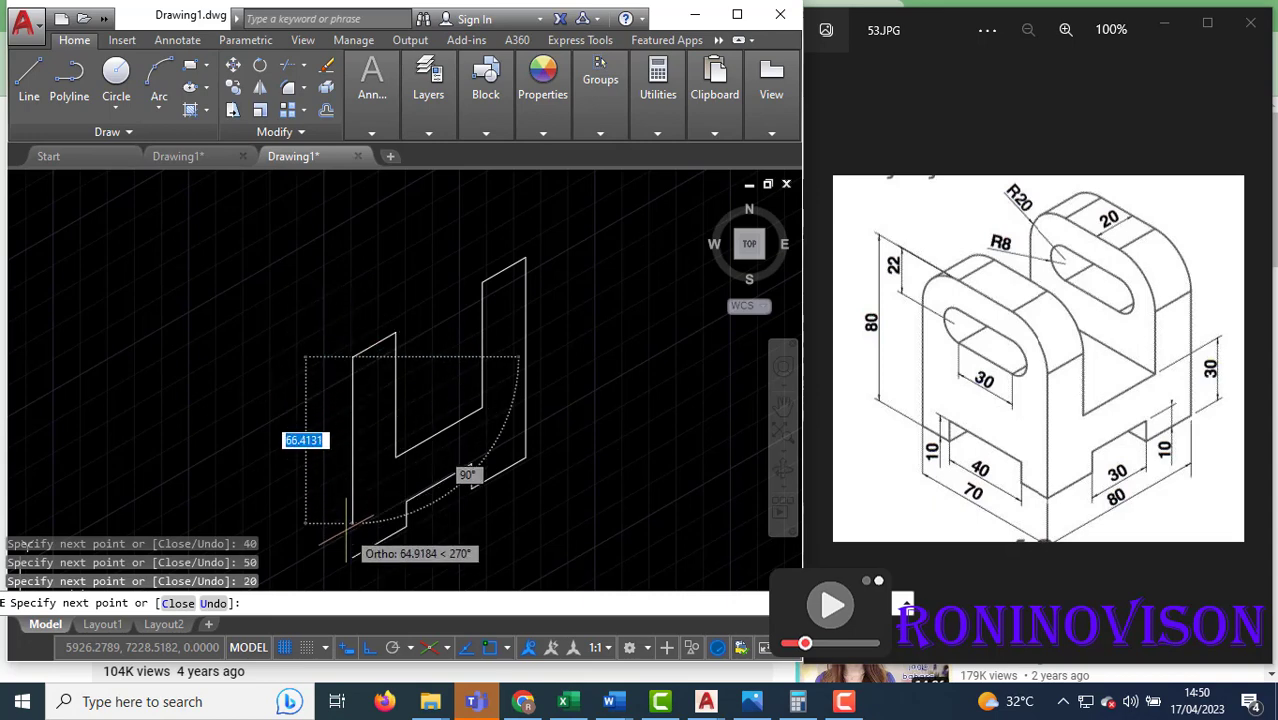
left_click(350, 556)
key("Escape")
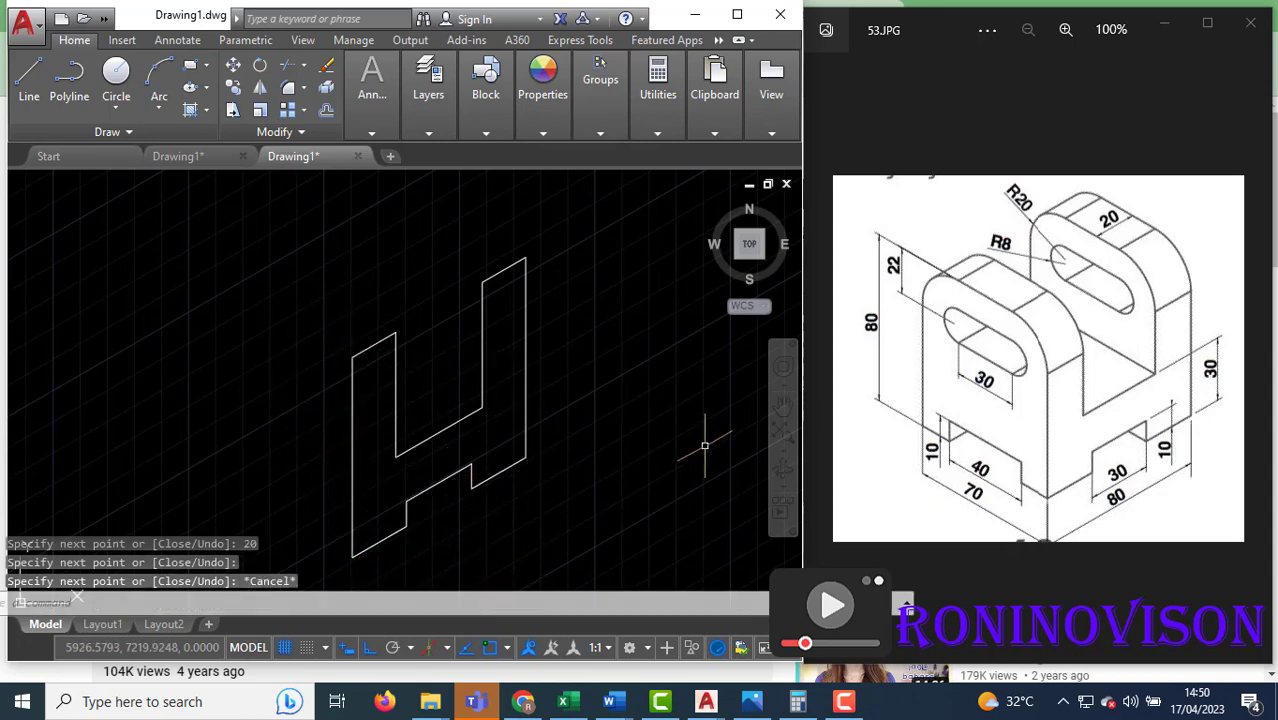
- From the front bottom corner, draw the left face's first bottom segment 15 long in the left isoplane, followed by a 10 rise
scroll(705, 447, "down", 1)
scroll(504, 492, "up", 1)
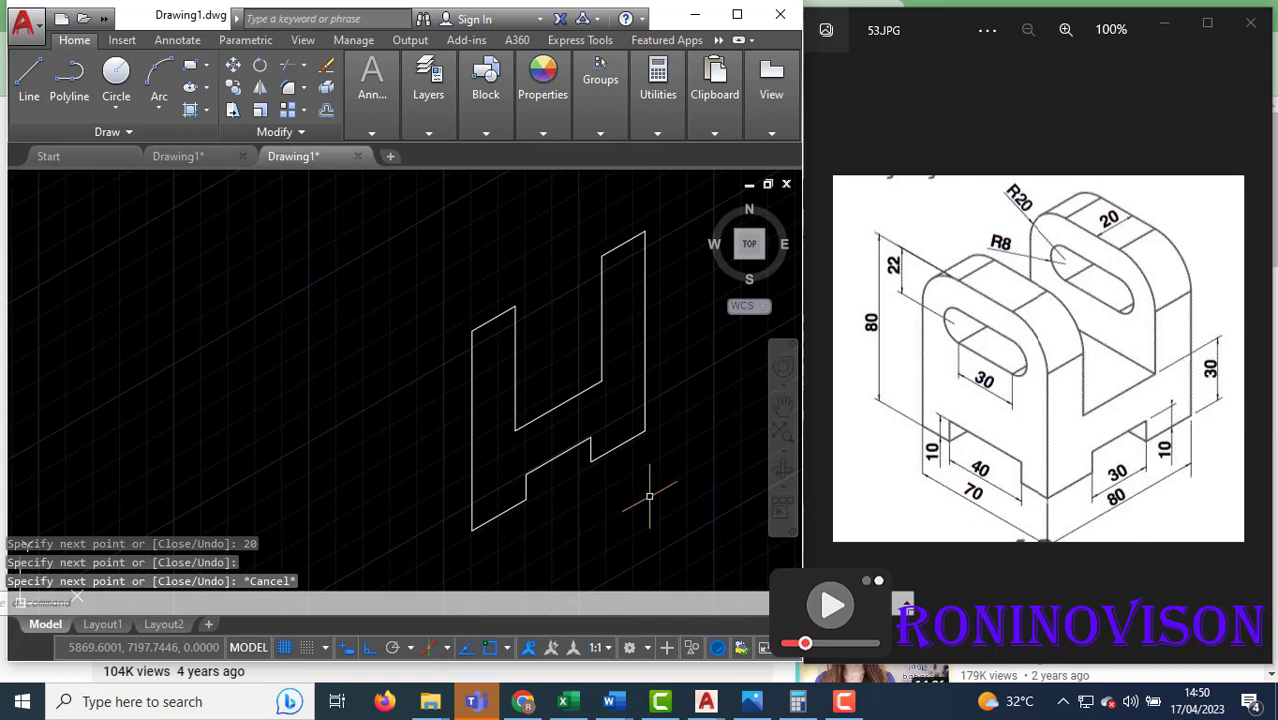
middle_click_drag(649, 496, 585, 500)
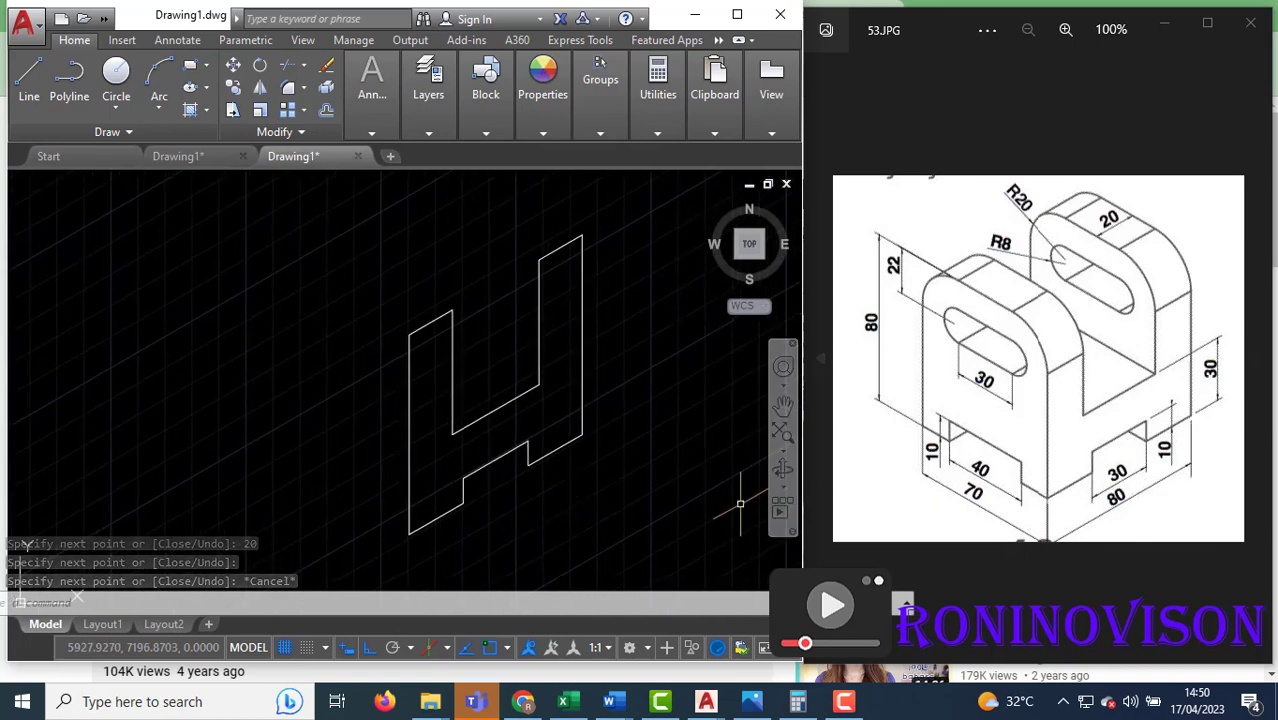
type("l")
key("Return")
left_click(409, 533)
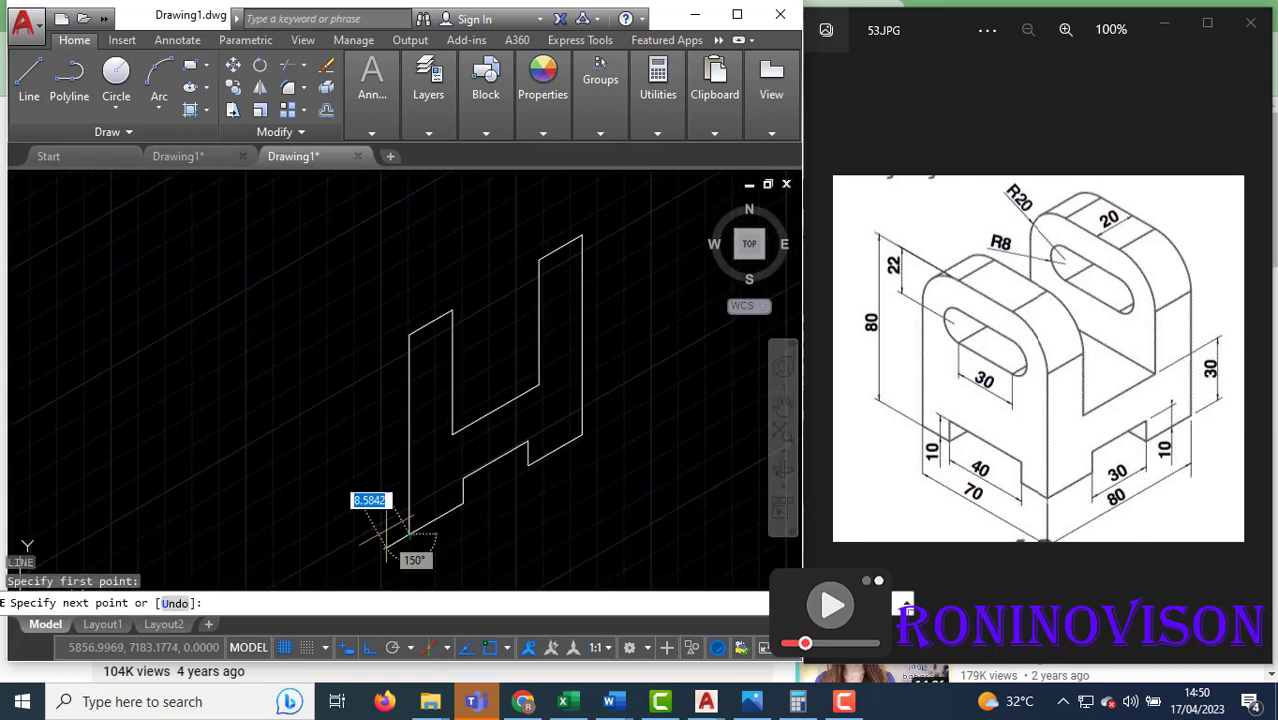
key("F5")
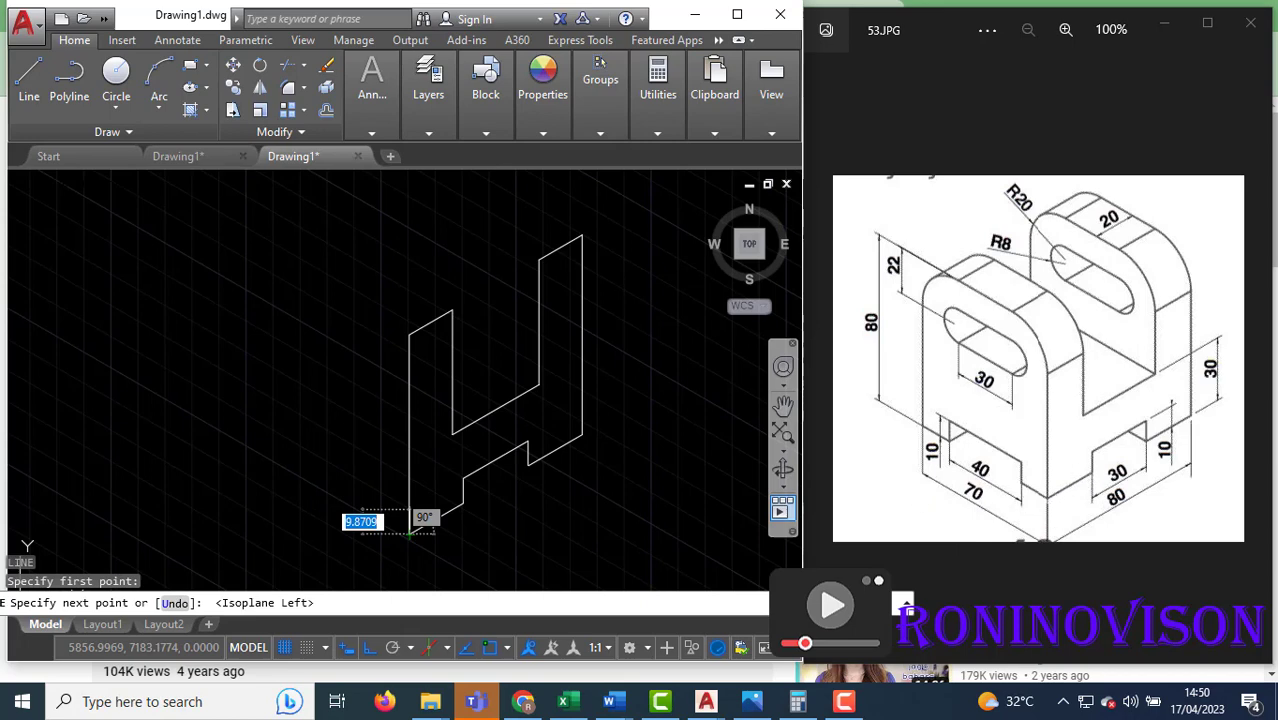
type("15")
key("Return")
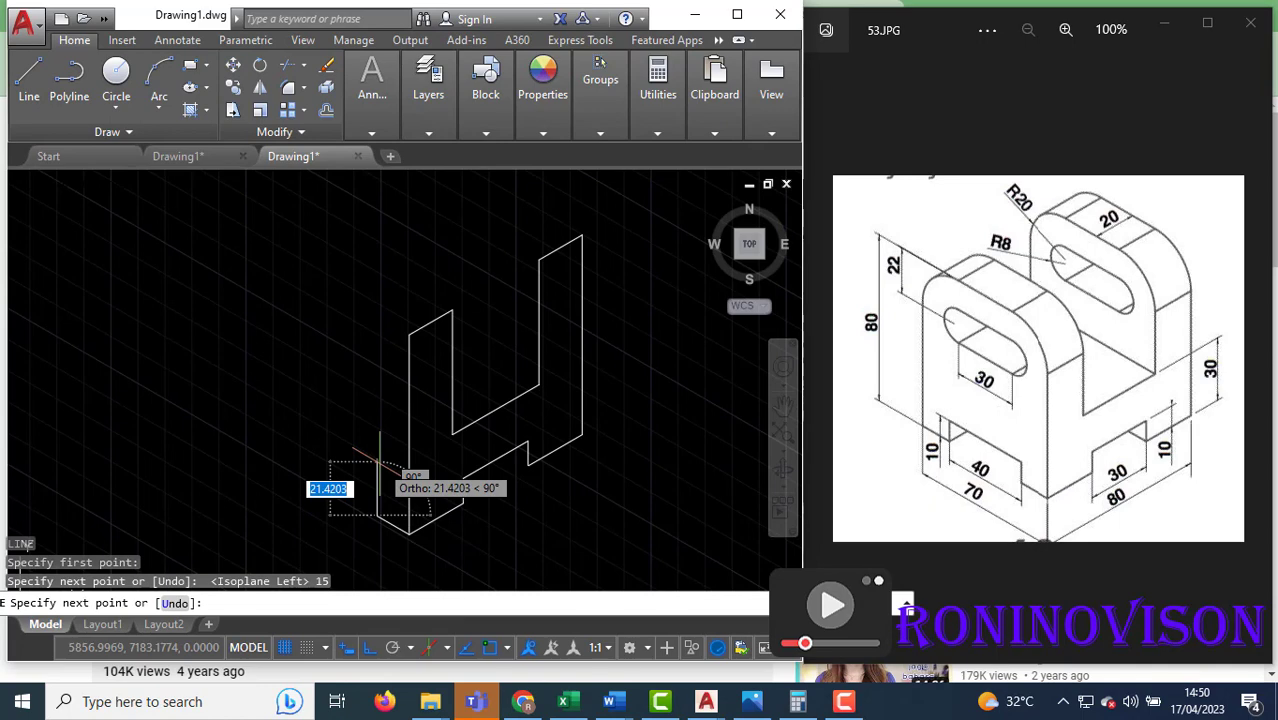
type("10")
key("Return")
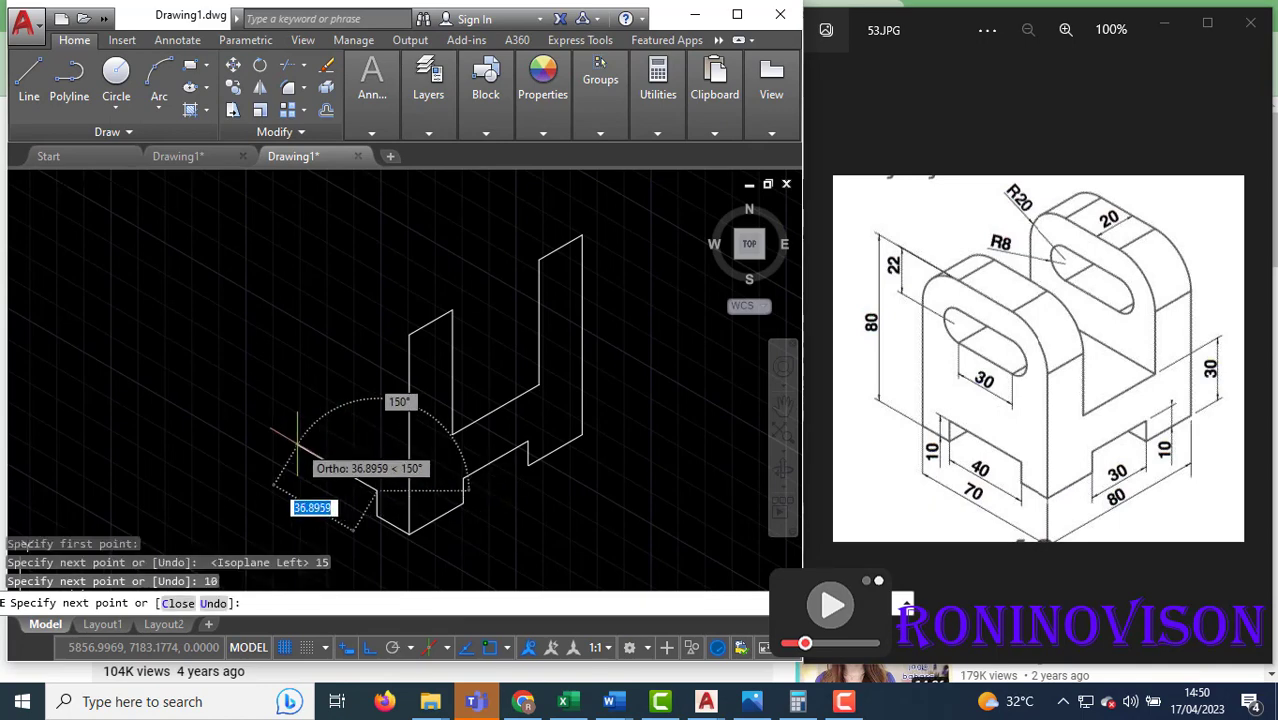
- Complete the left face's bottom notch with a 40 segment at 150°, a 10 drop and a 15 bottom segment
type("40")
key("Return")
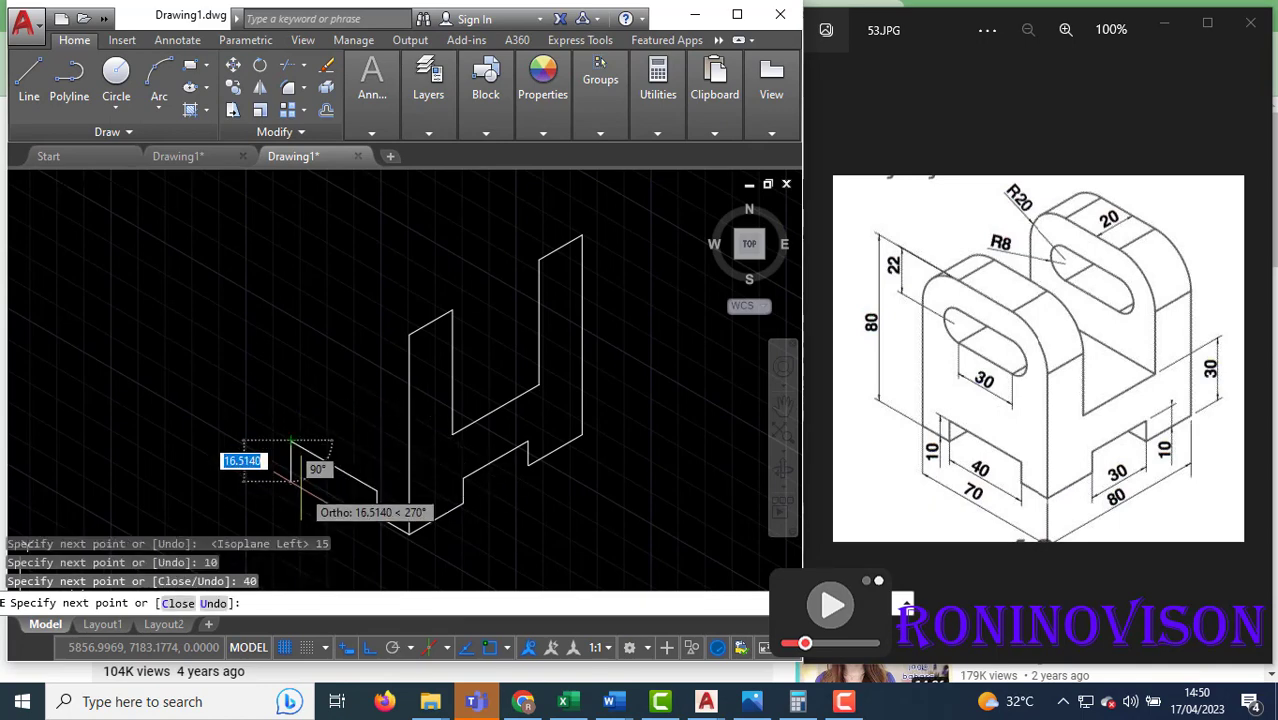
type("10")
key("Return")
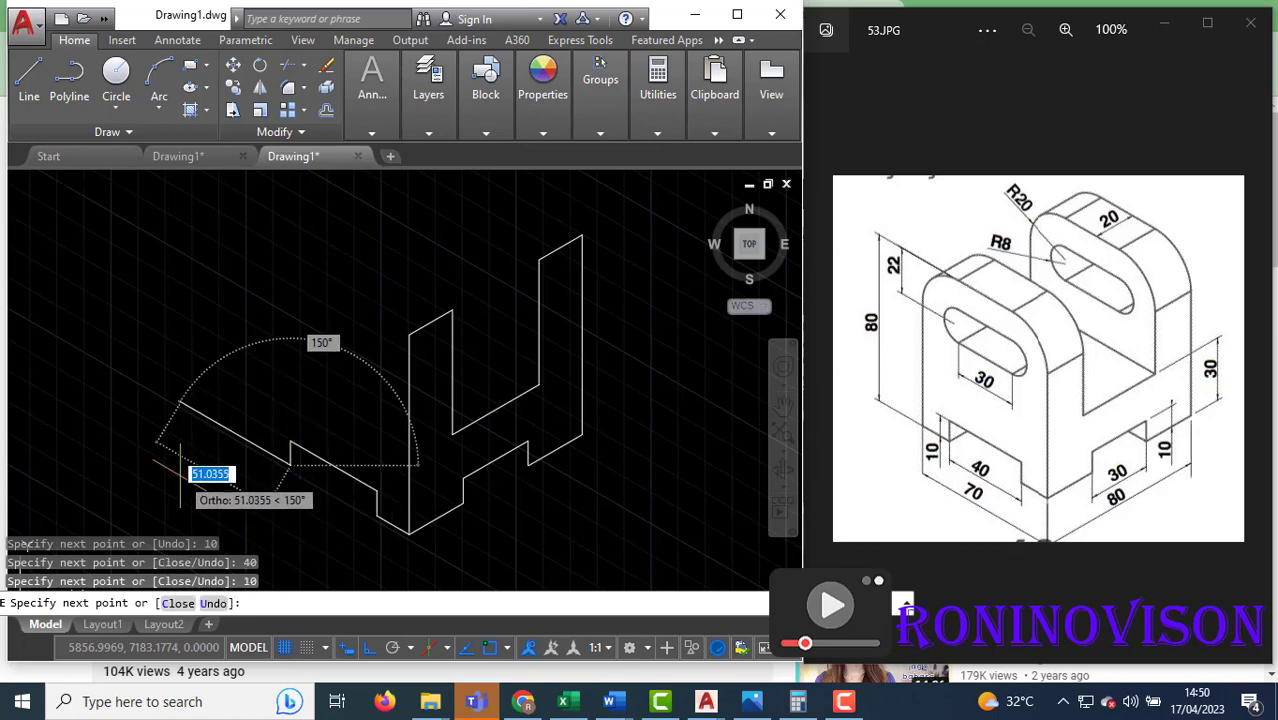
type("15")
key("Return")
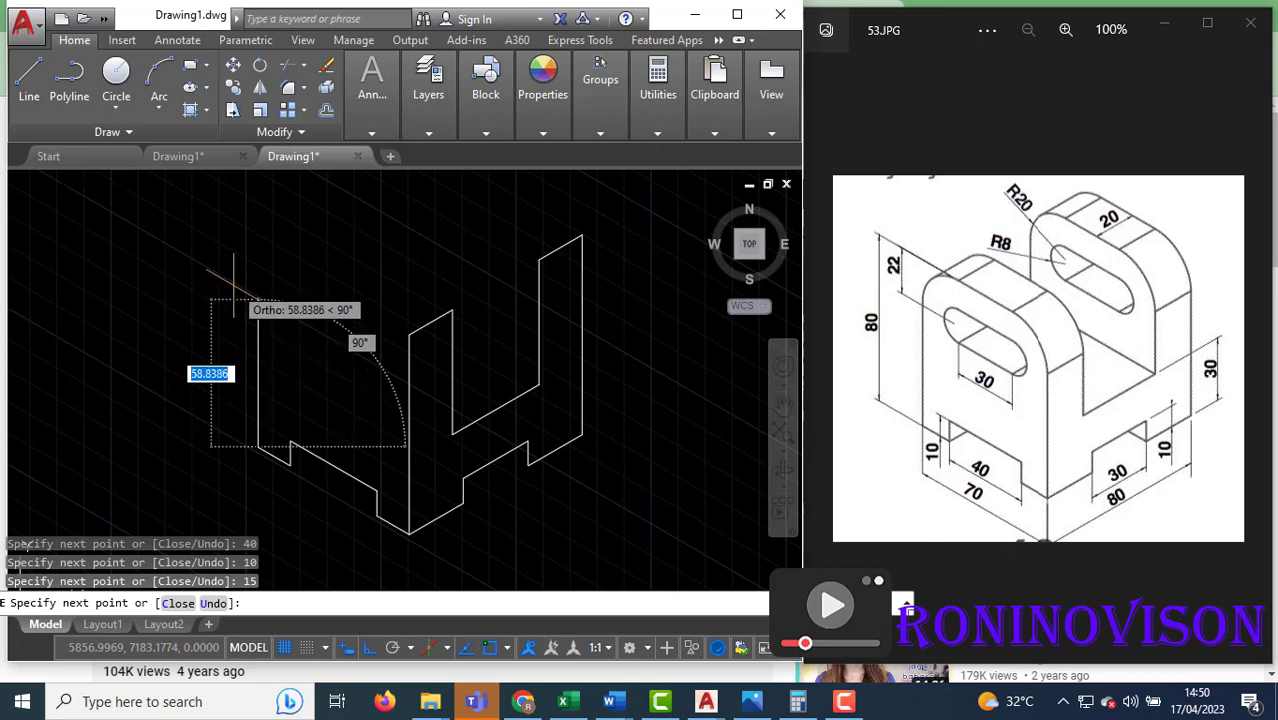
- Finish the left face with an 80 vertical edge and a closing top edge to the front upright's front corner
type("80")
key("Return")
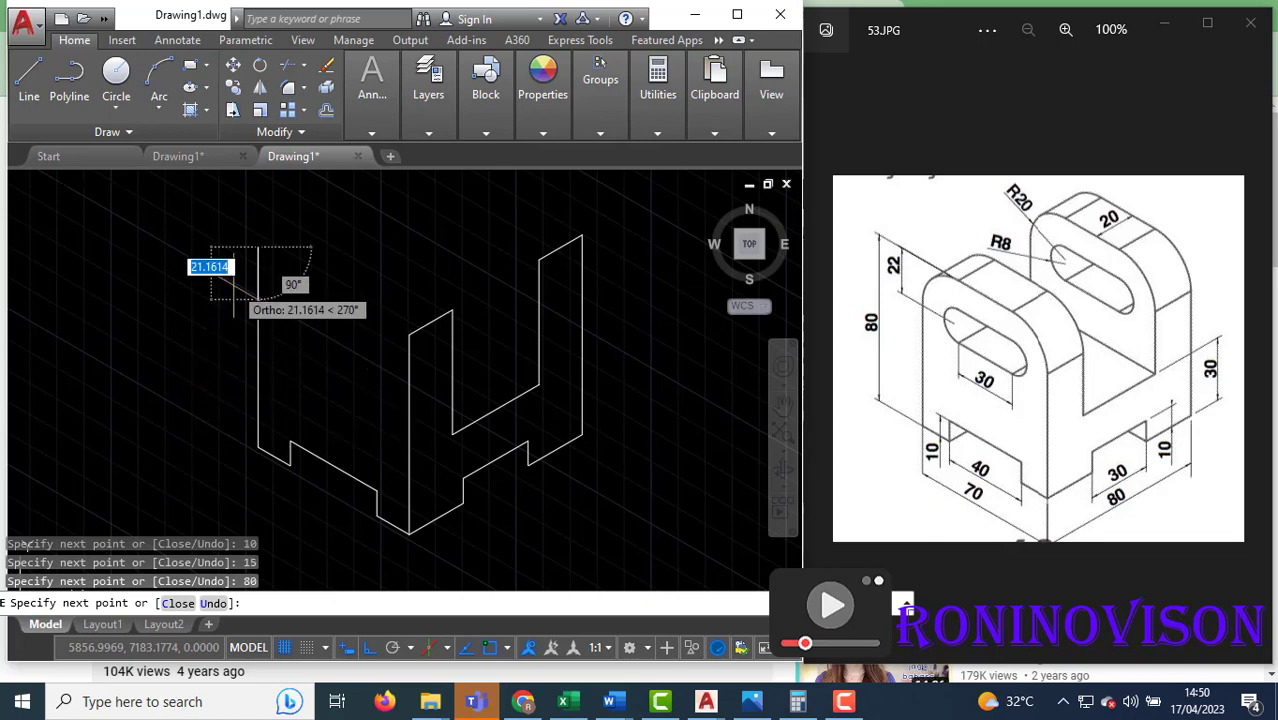
left_click(410, 332)
key("Return")
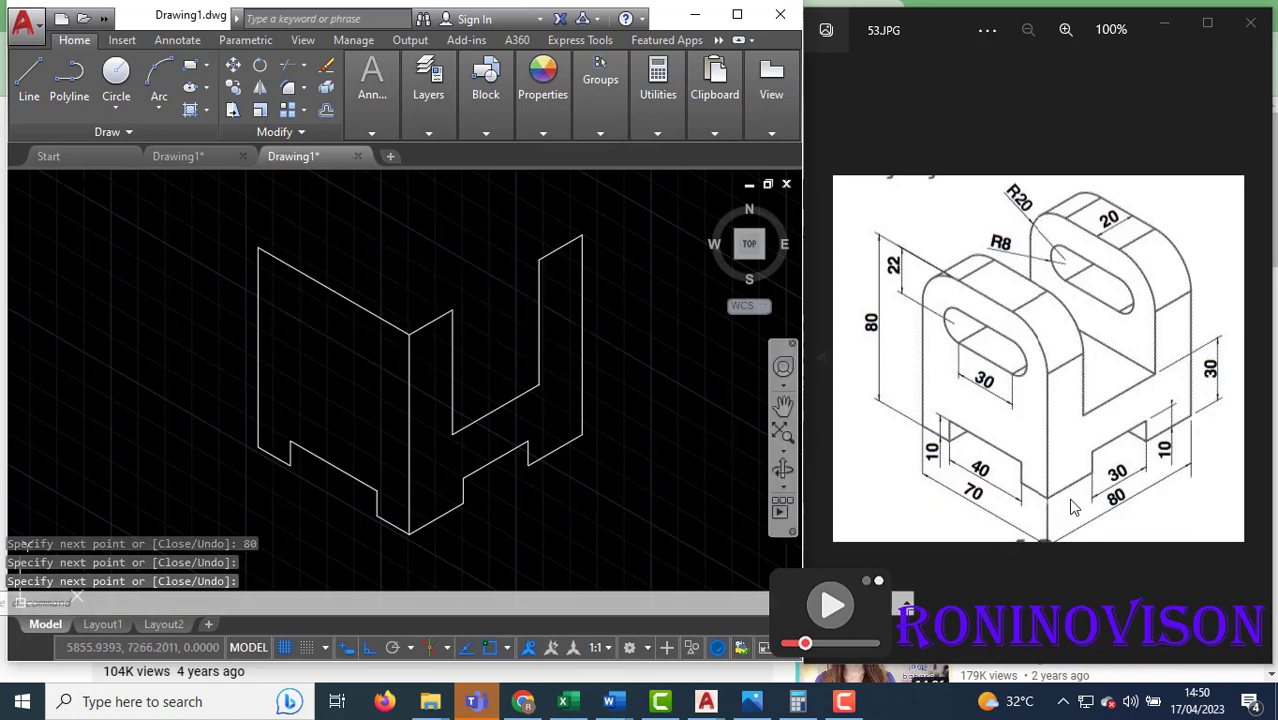
- Draw the depth edge from the left face notch's outer lower corner in the top isoplane and trim it at the notch edge
key("Return")
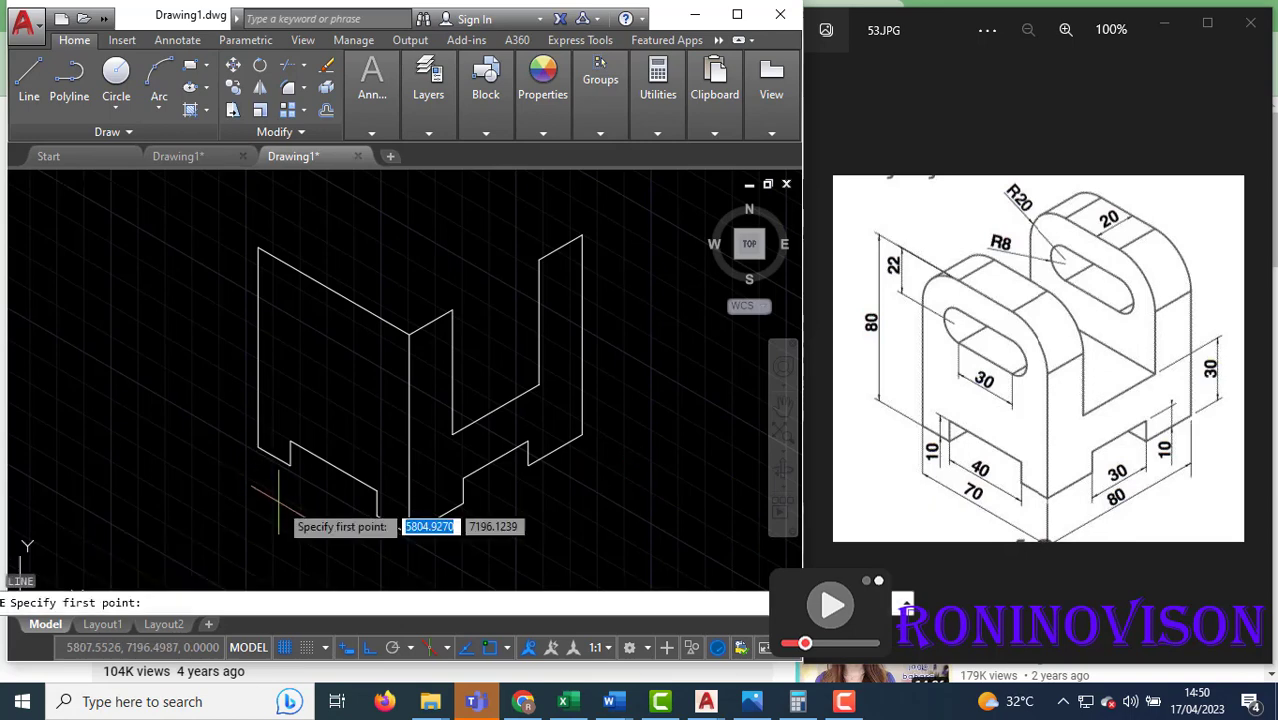
left_click(290, 464)
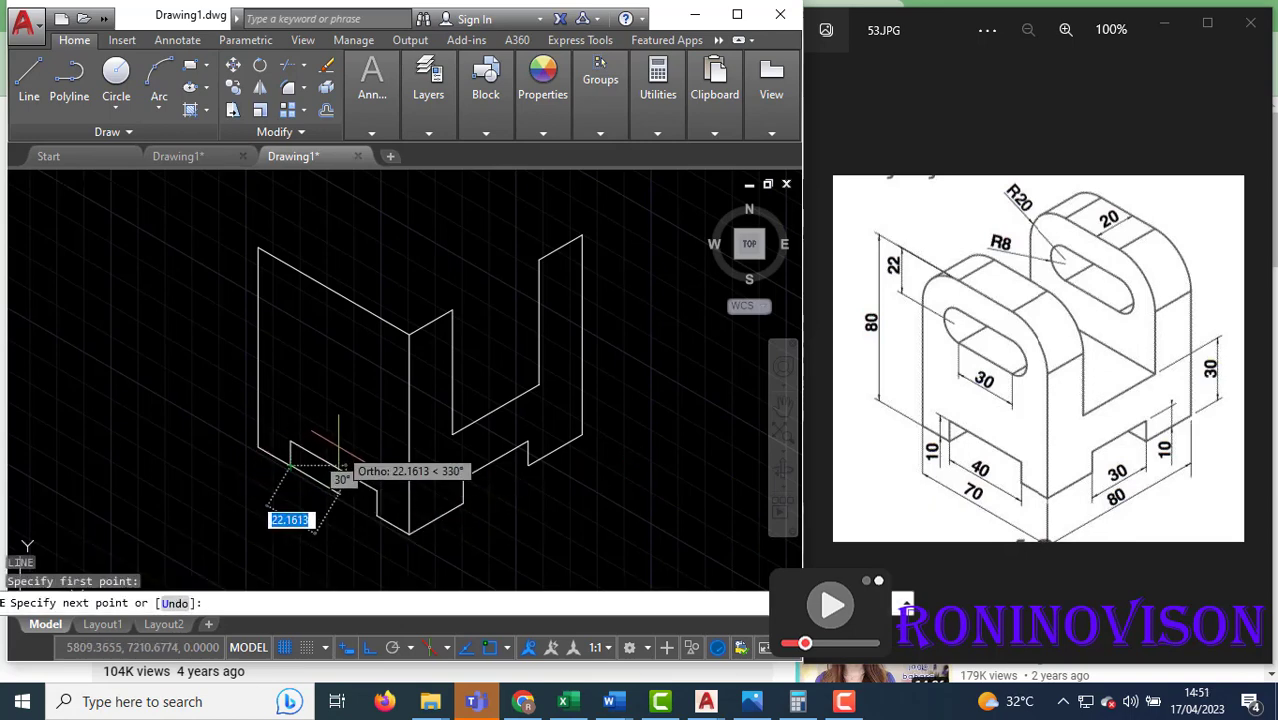
key("F5")
key("Return")
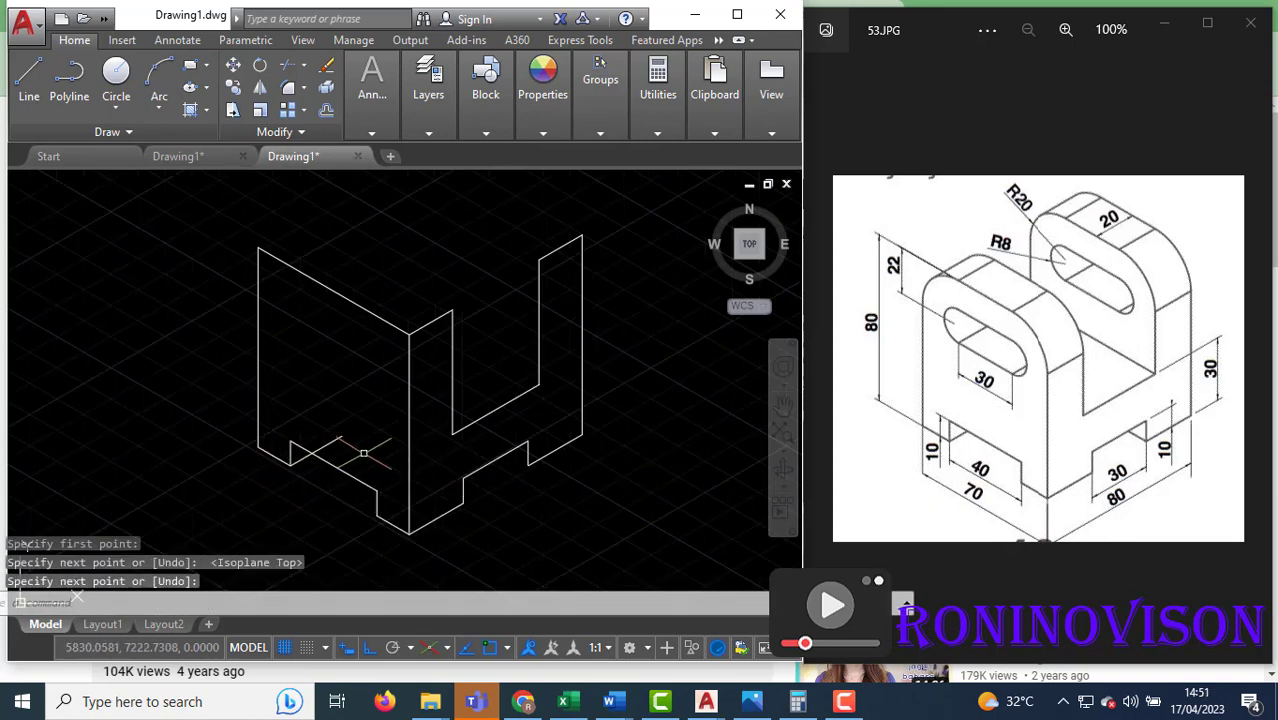
type("tr")
key("Return")
key("Return")
right_click(342, 459)
left_click(331, 442)
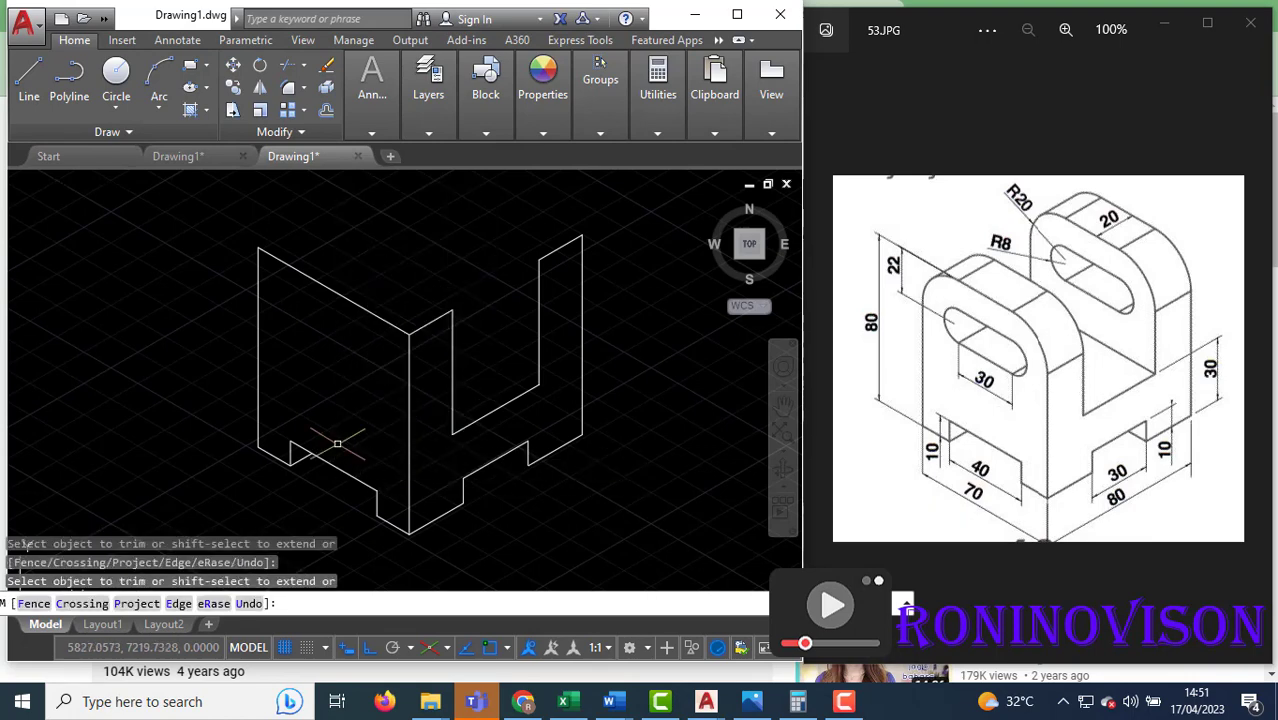
key("Escape")
- Draw the matching depth edge from the right face notch's rear lower corner and trim it at the notch edge
type("l")
key("Return")
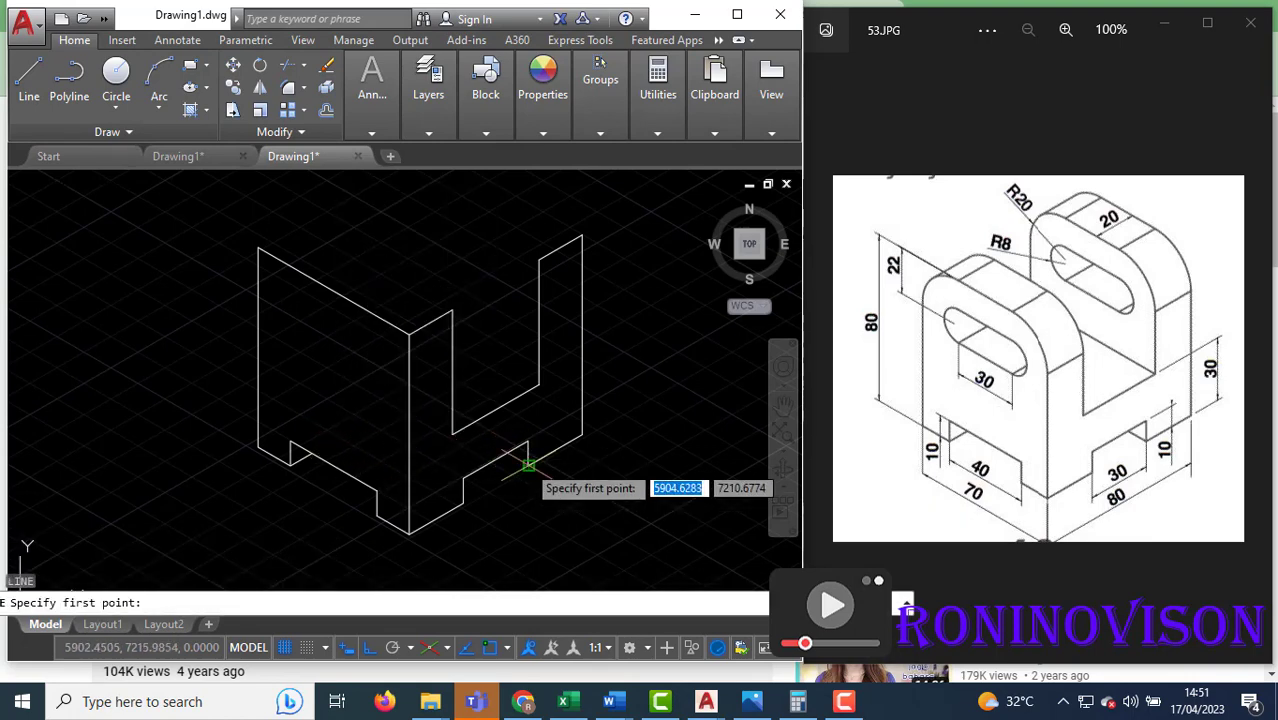
left_click(528, 465)
left_click(478, 437)
key("Return")
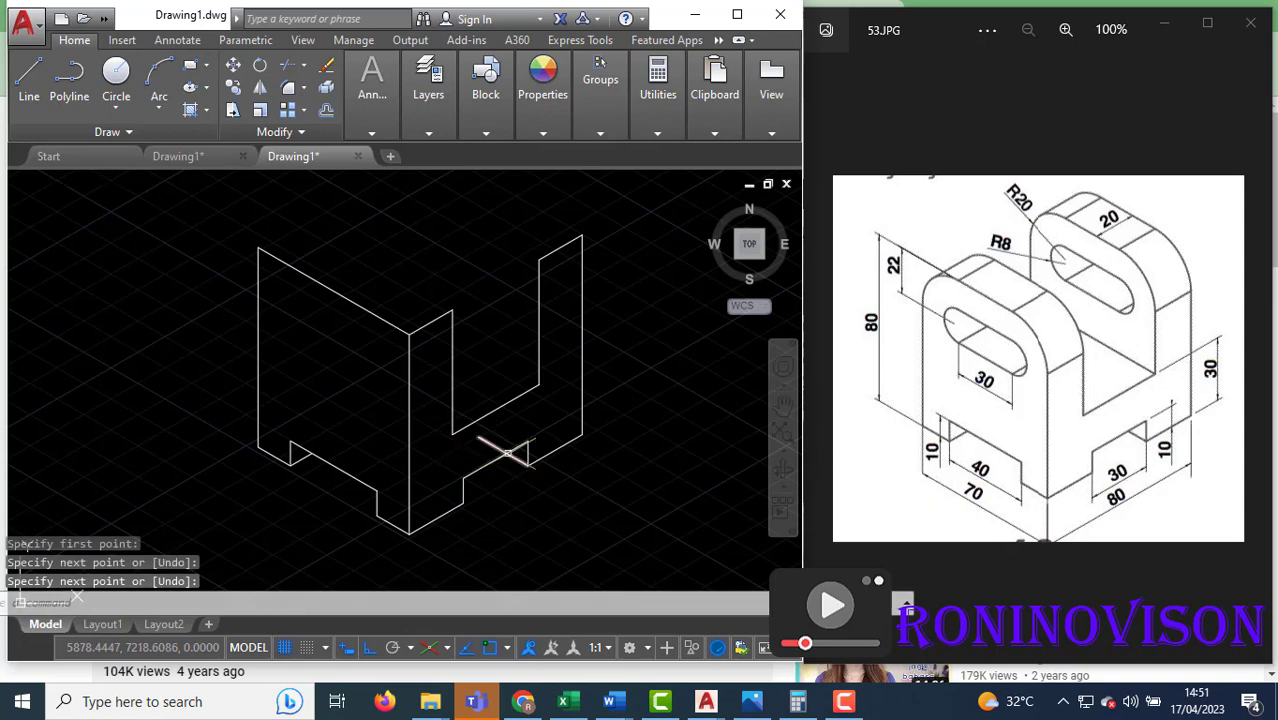
type("tr")
key("Return")
key("Return")
key("Escape")
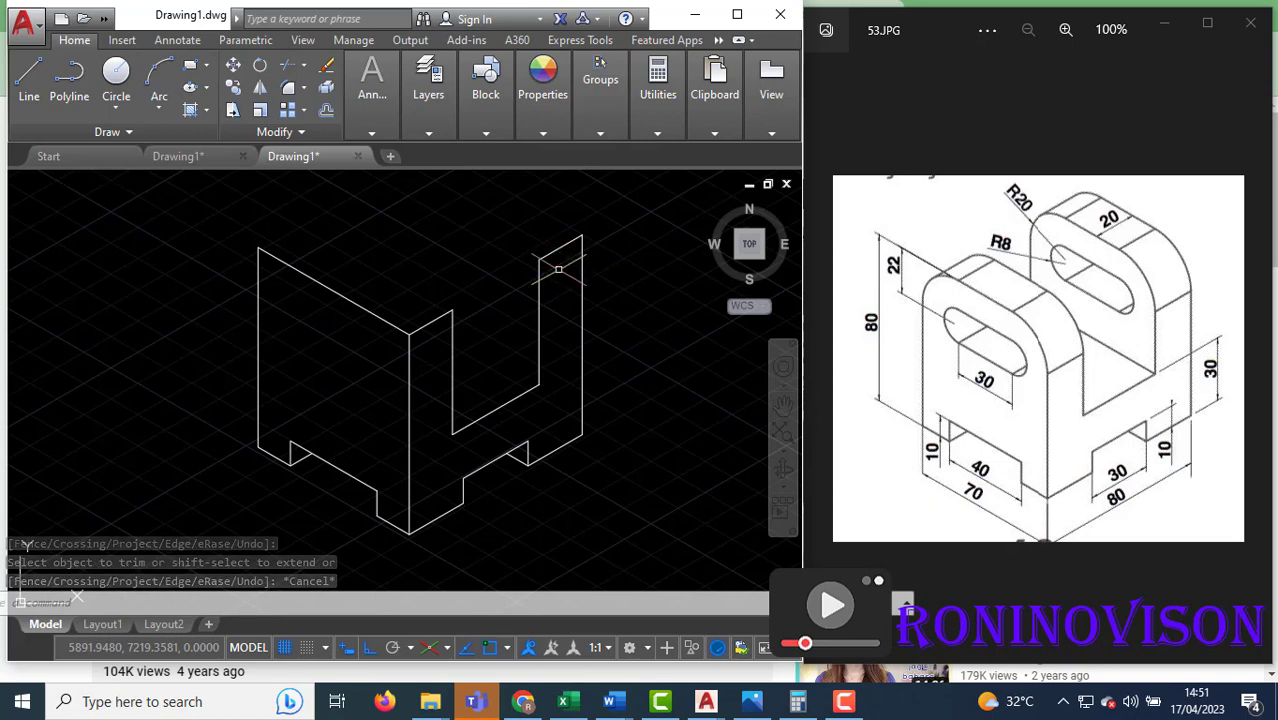
- Copy the left face's top edge from the front corner to the other three top corners of the uprights
scroll(571, 230, "up", 1)
scroll(573, 362, "down", 1)
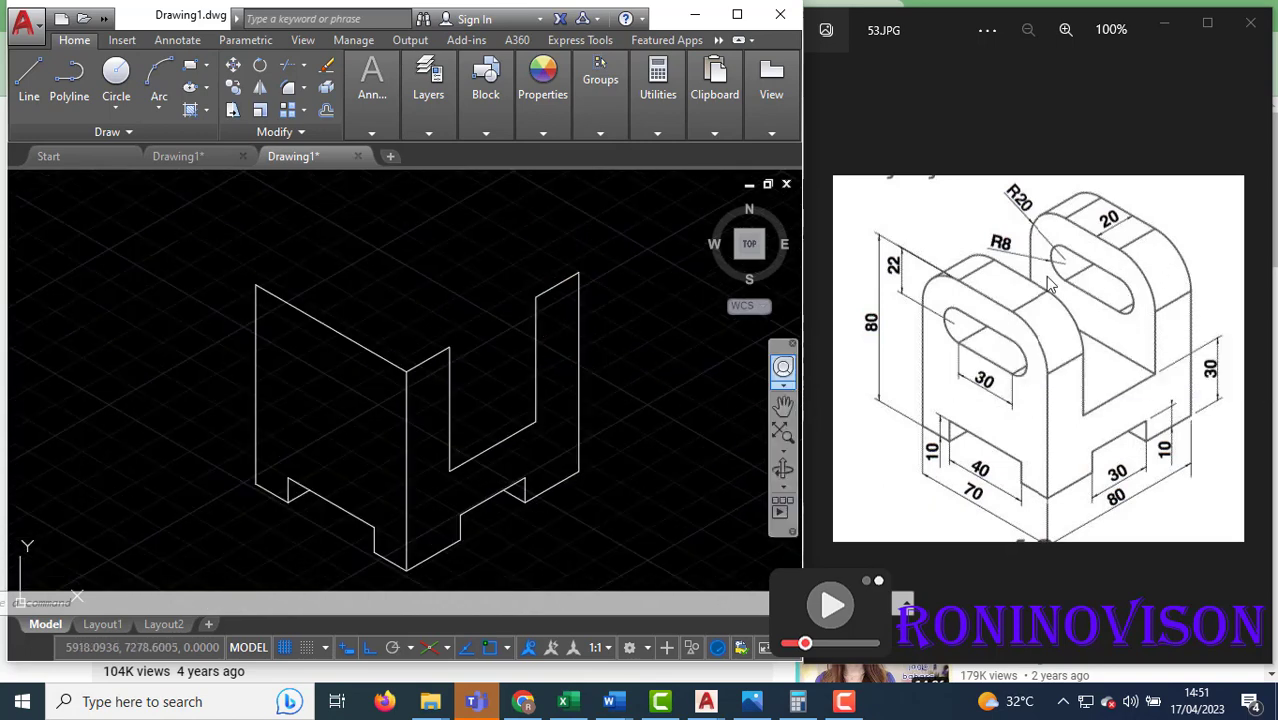
left_click(340, 331)
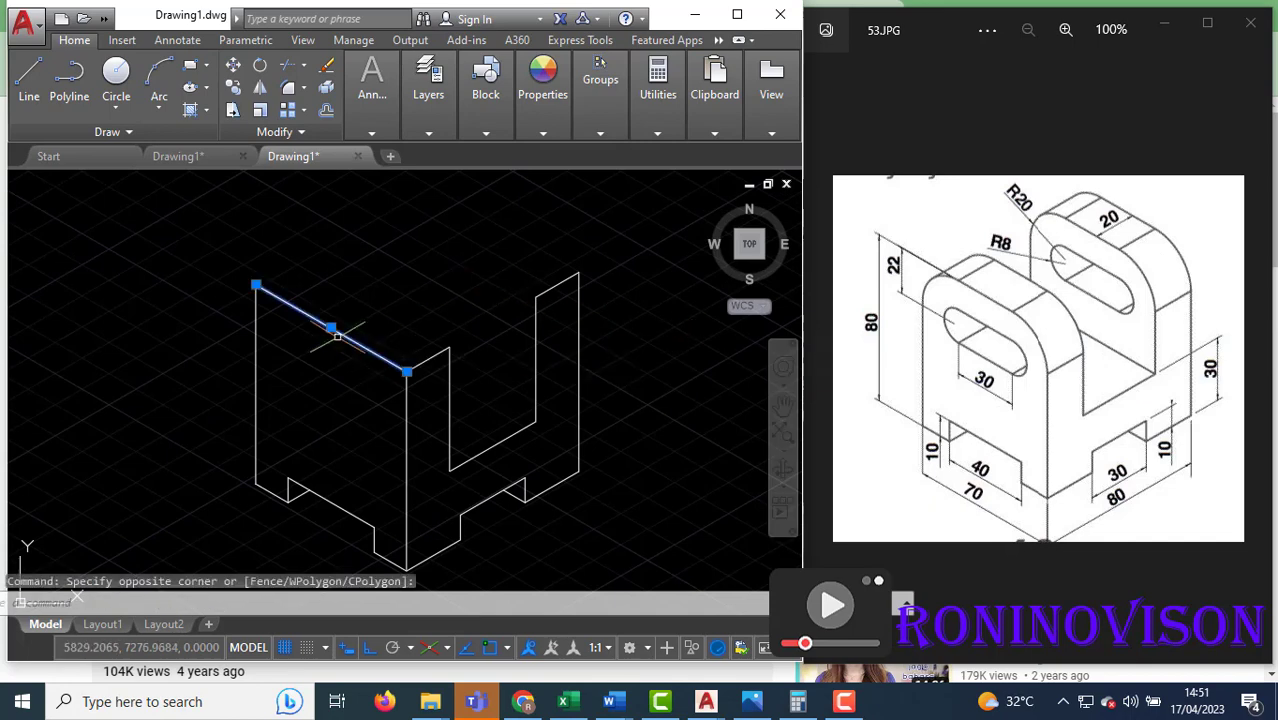
type("co")
key("Return")
left_click(447, 347)
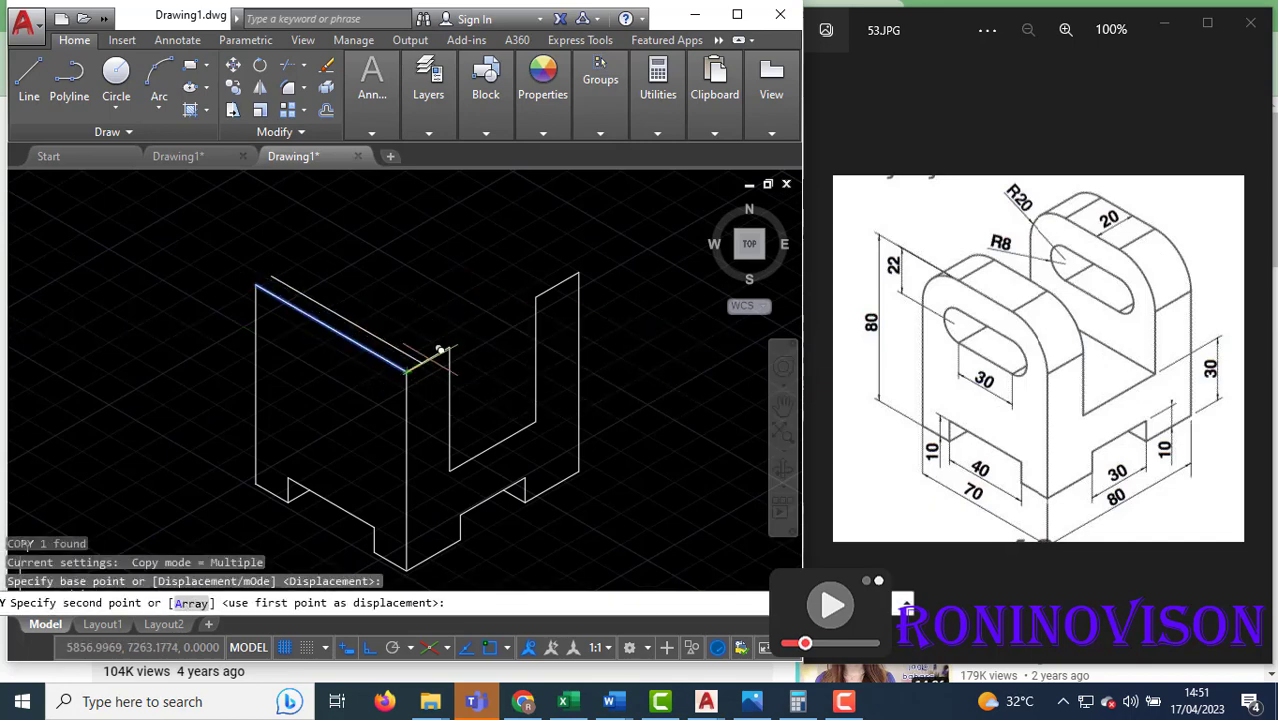
left_click(538, 293)
key("Escape")
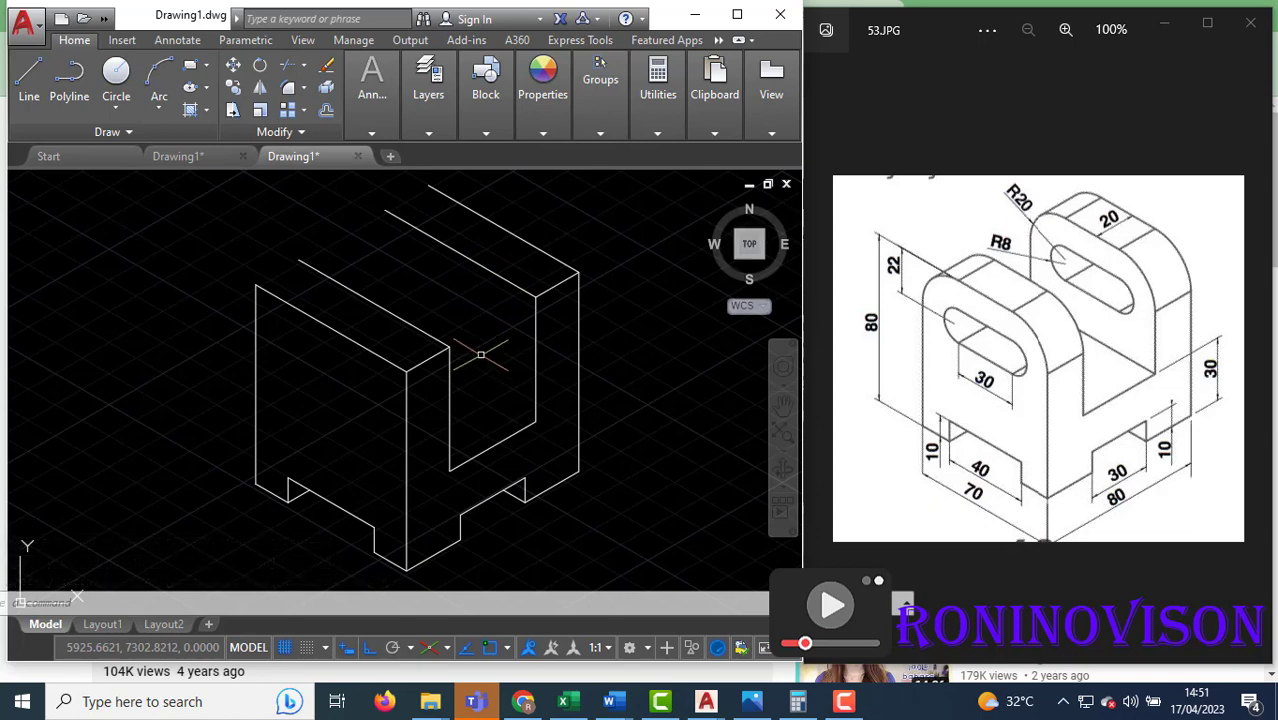
- From the rear upright's inner top corner, draw construction lines 20 back along the top edge and 20 down in the right isoplane
type("l")
key("Return")
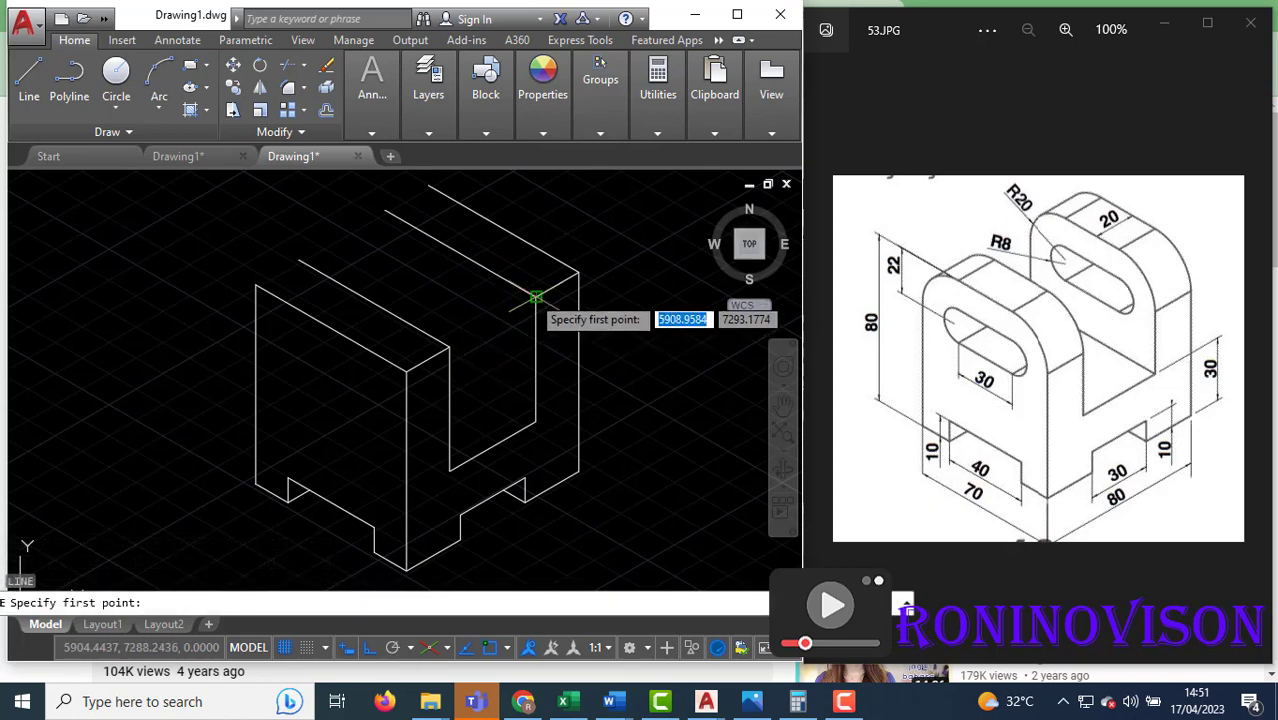
left_click(536, 296)
type("2")
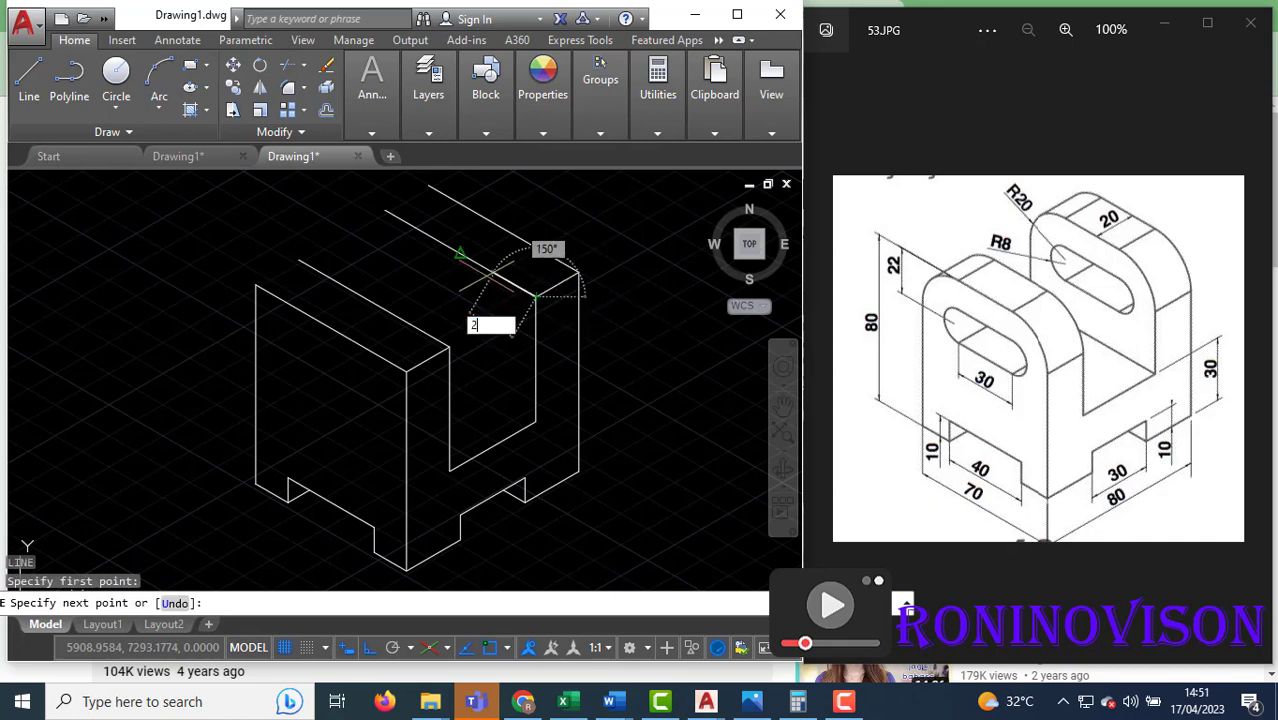
type("0")
key("Return")
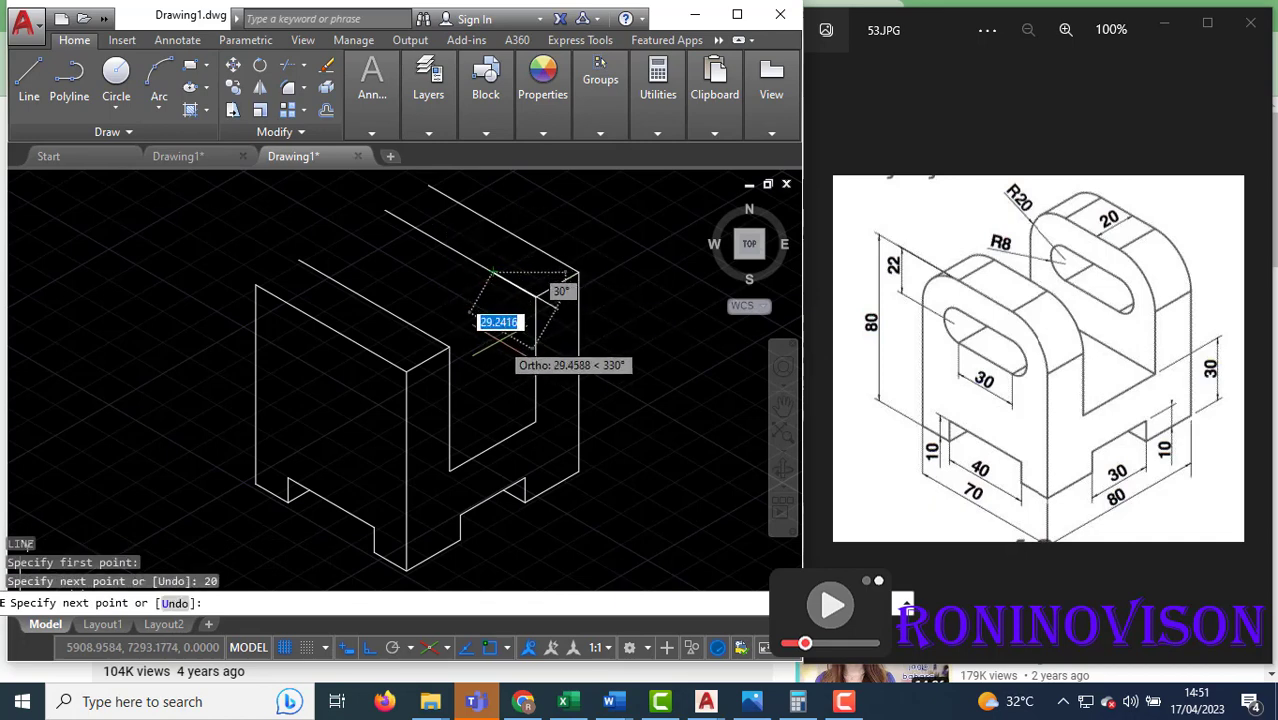
key("F5")
type("20")
key("Return")
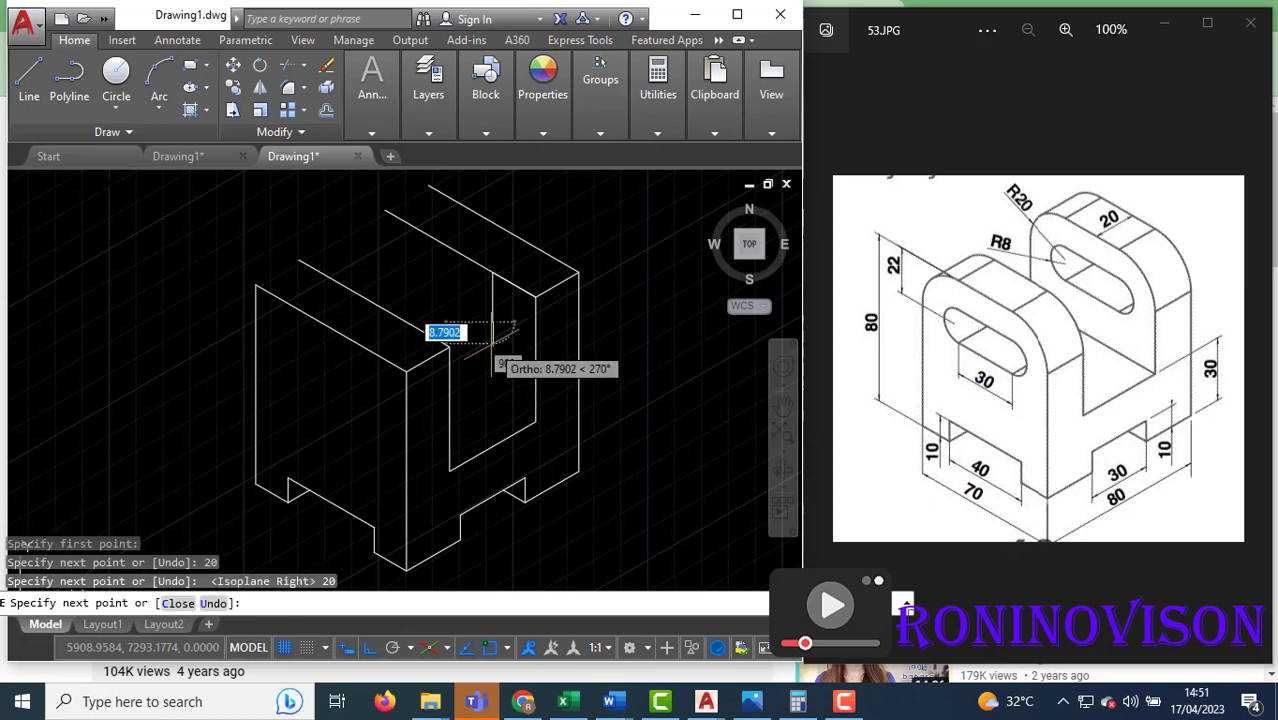
key("Return")
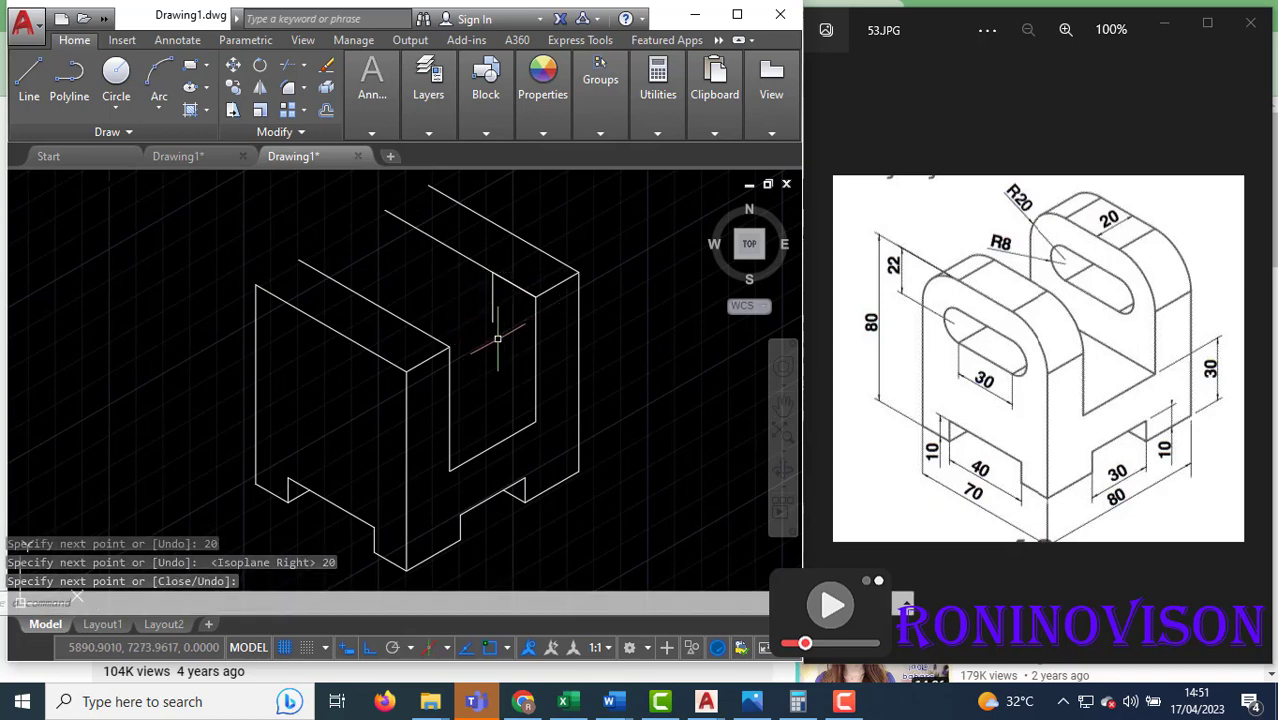
- Draw an isocircle of radius 20 in the left isoplane, centred on the lower end of the construction line
type("el")
key("Return")
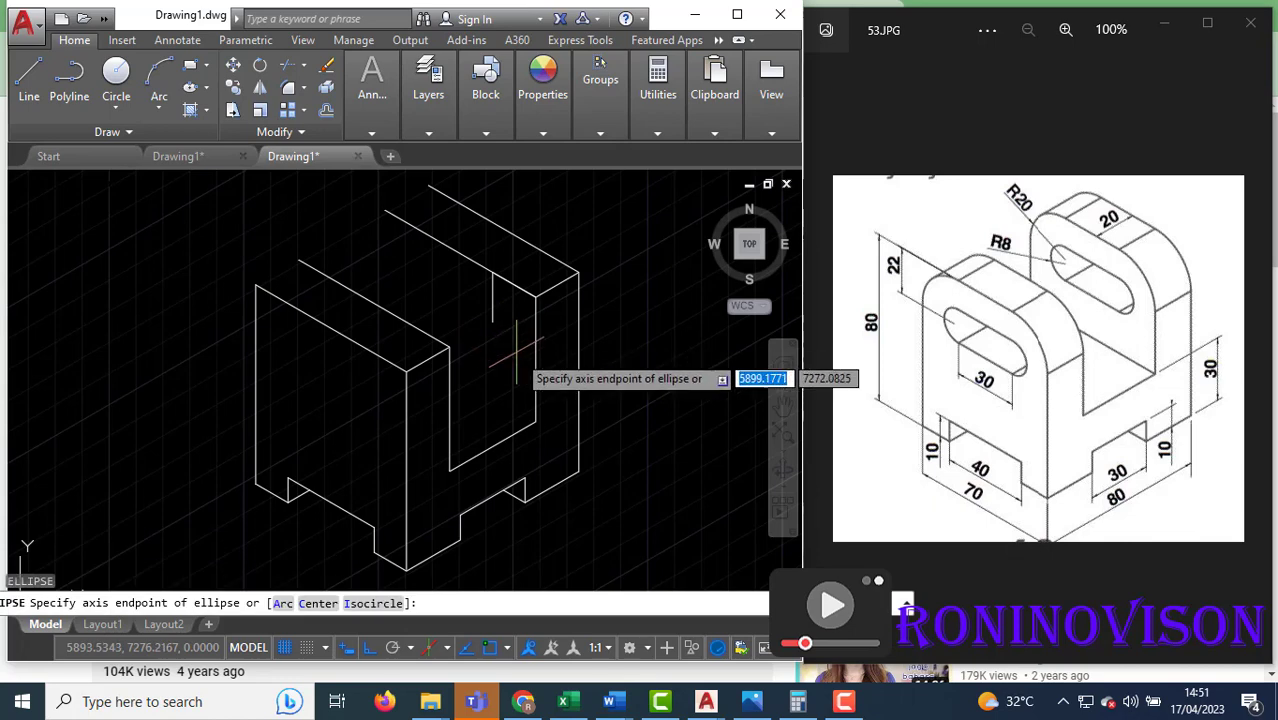
left_click(373, 604)
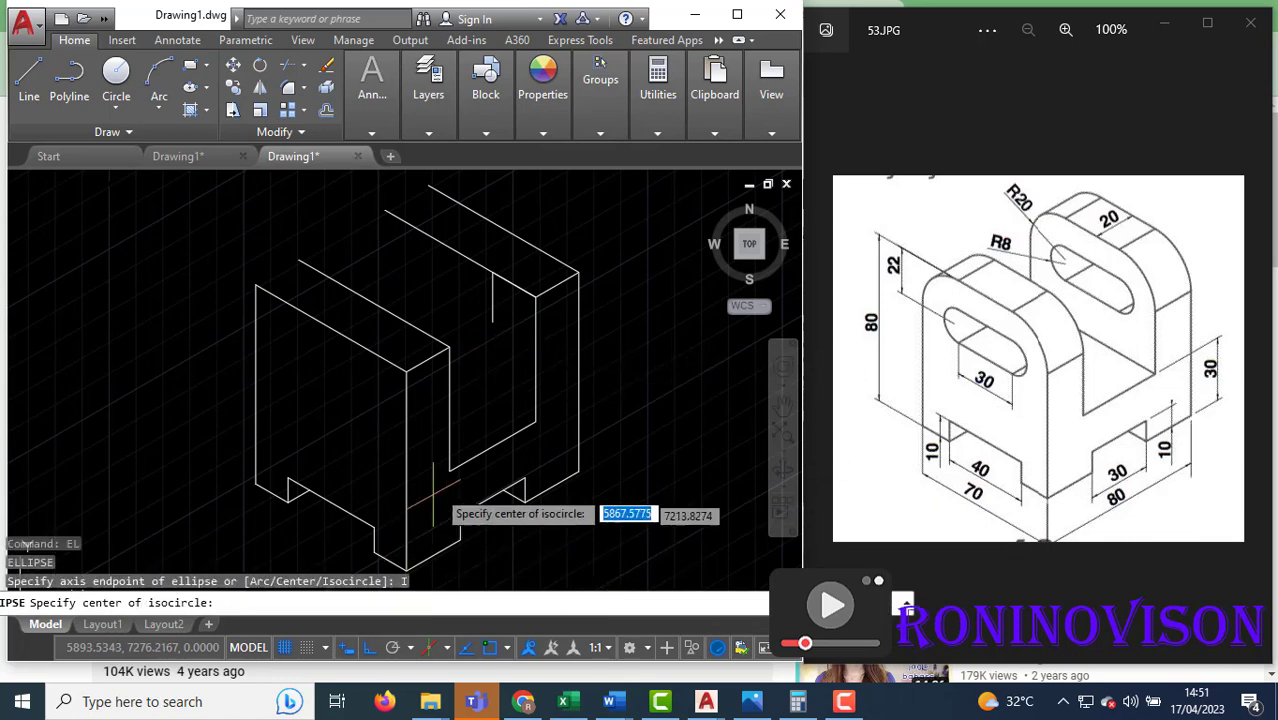
left_click(493, 321)
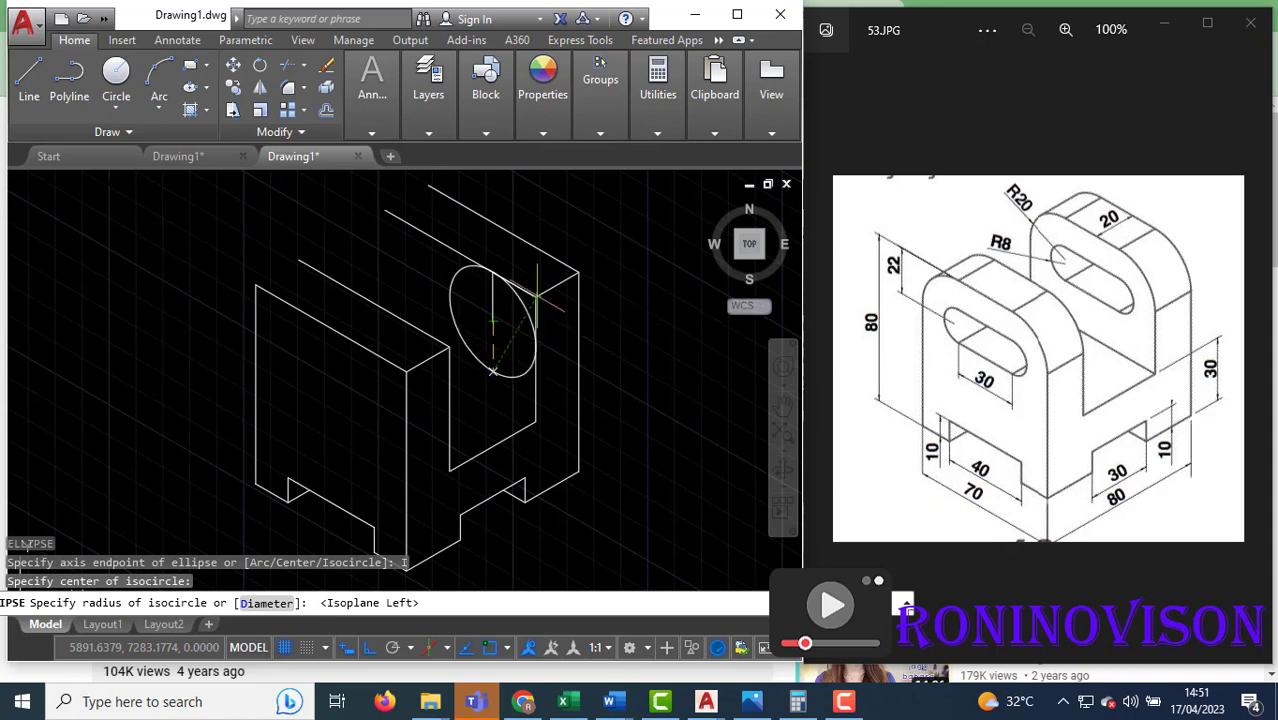
key("Return")
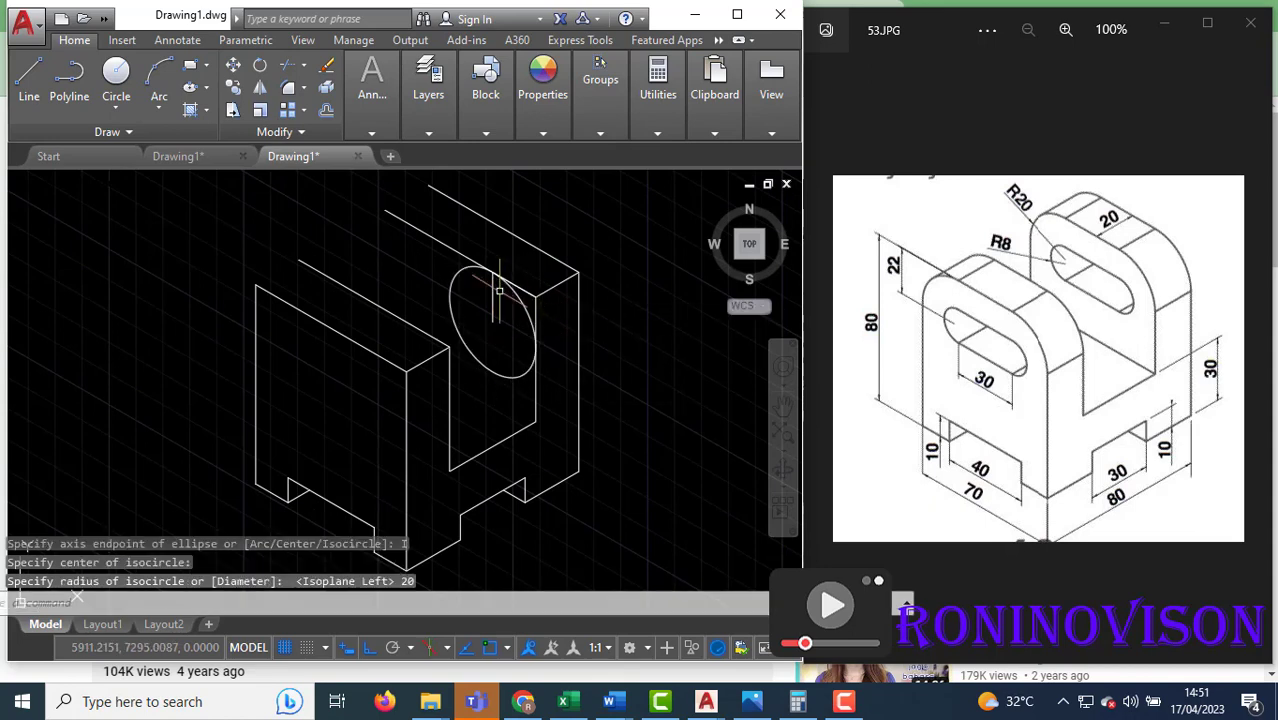
- Try trimming the isocircle down to the rear upright's corner arc and undo the trim
type("tr")
key("Return")
key("Return")
left_click(463, 269)
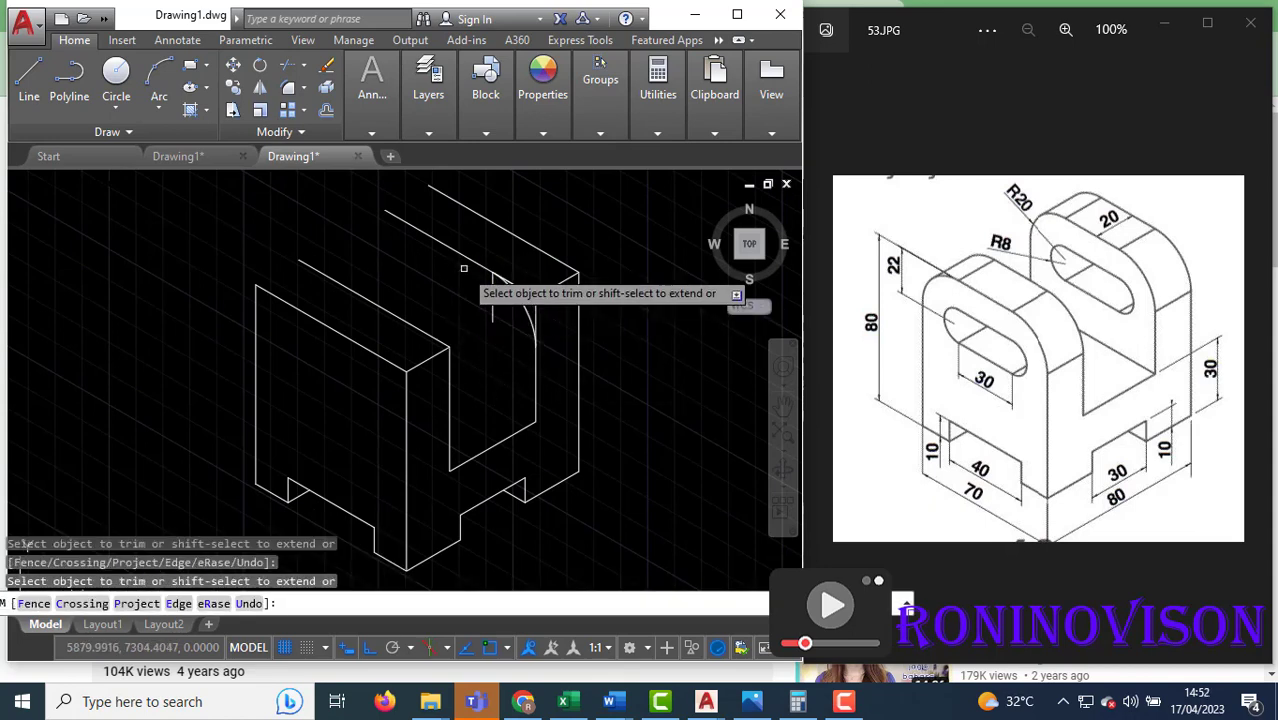
key("Escape")
left_click(524, 301)
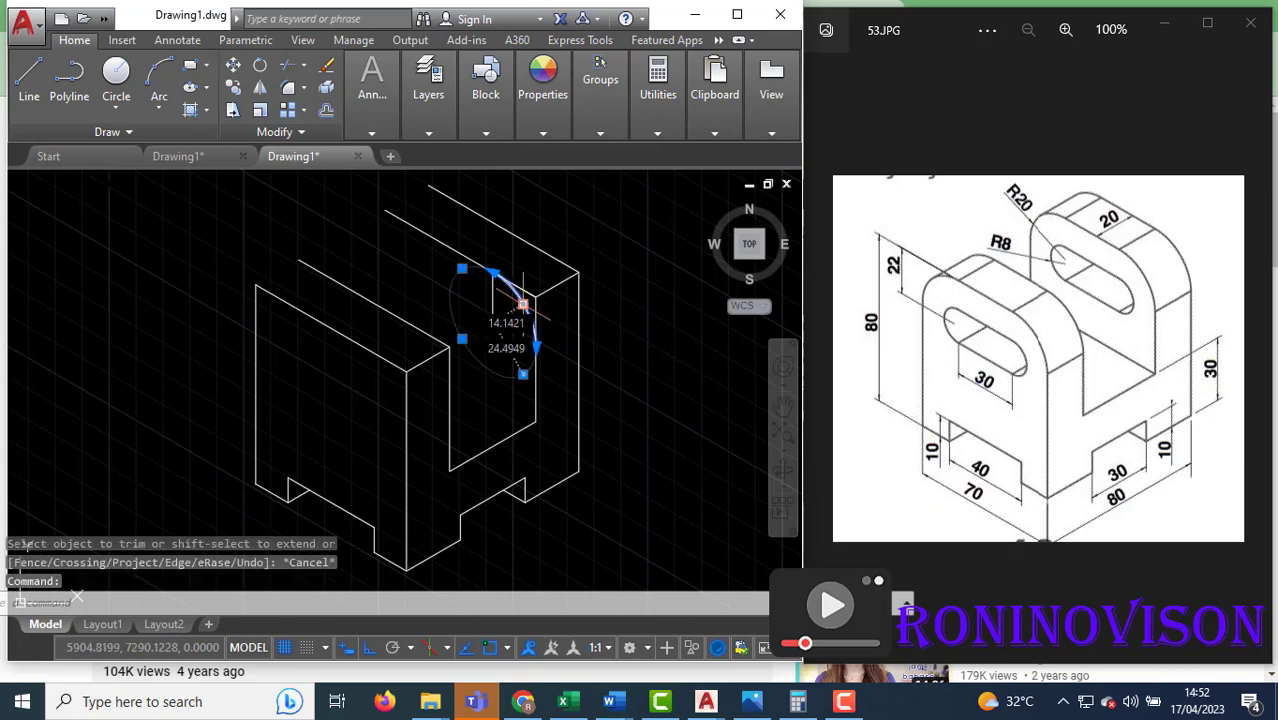
key("Escape")
key("ctrl+z")
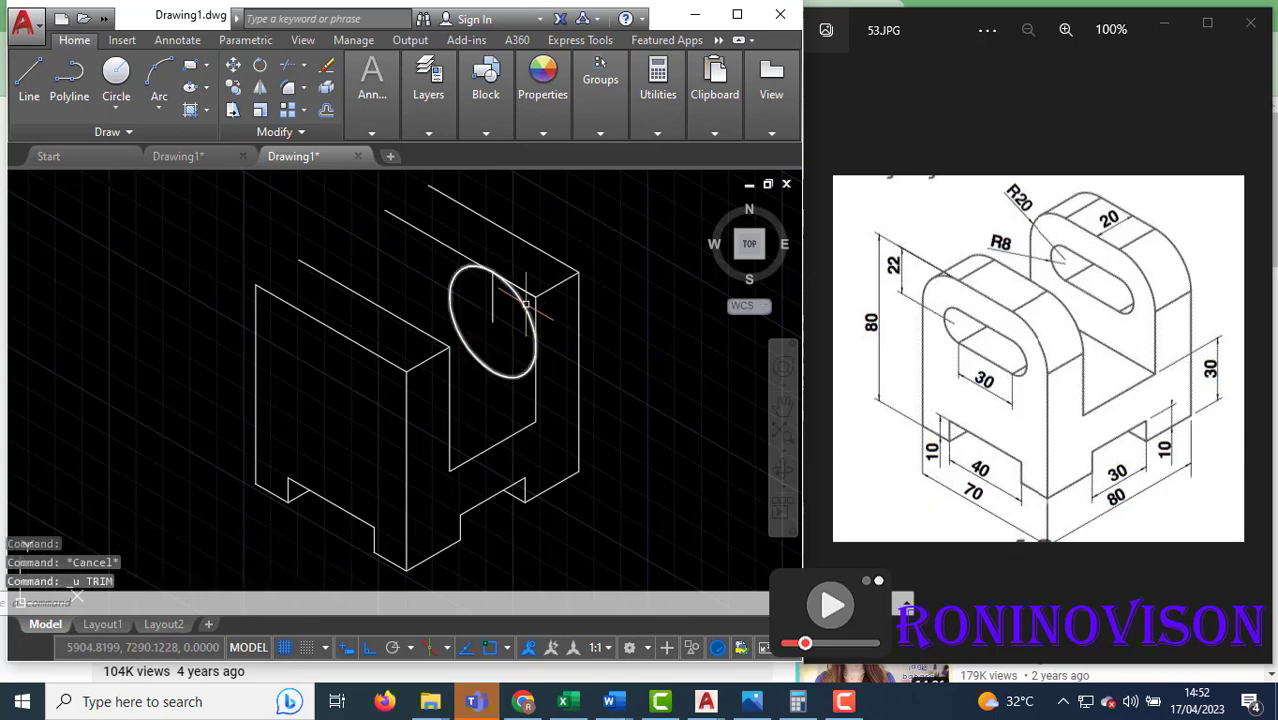
left_click(456, 290)
left_click(435, 275)
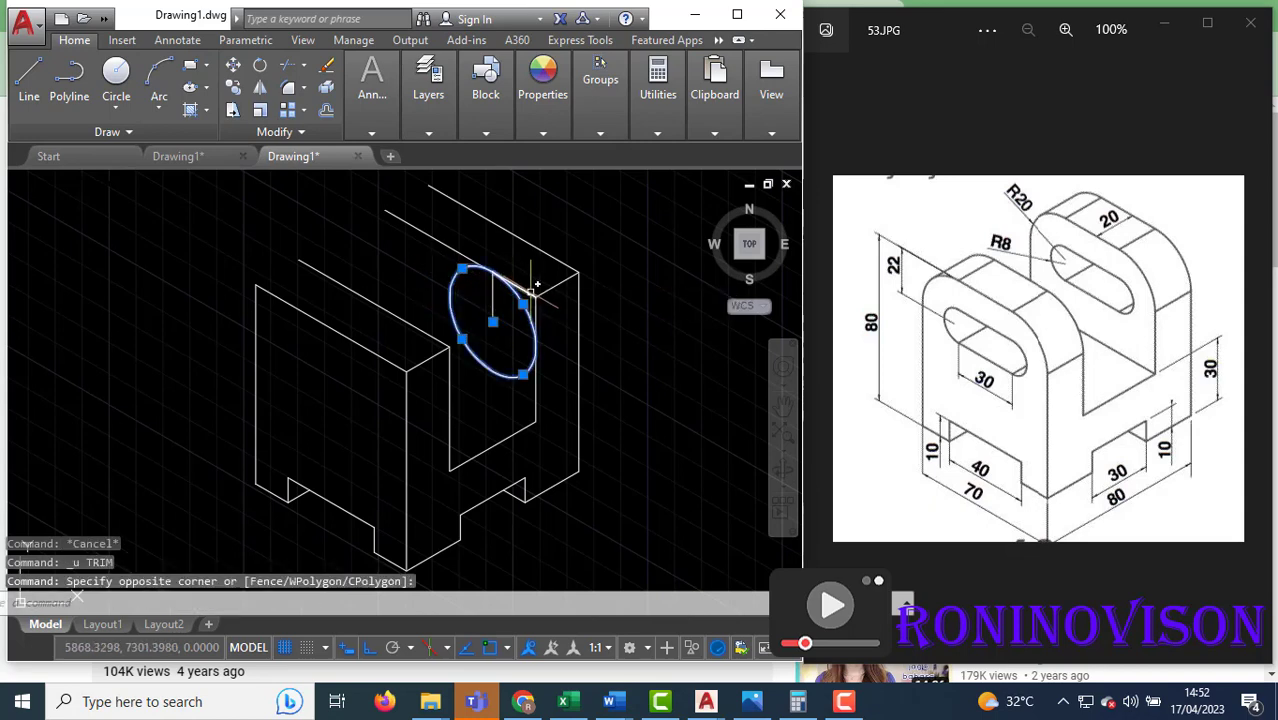
key("Escape")
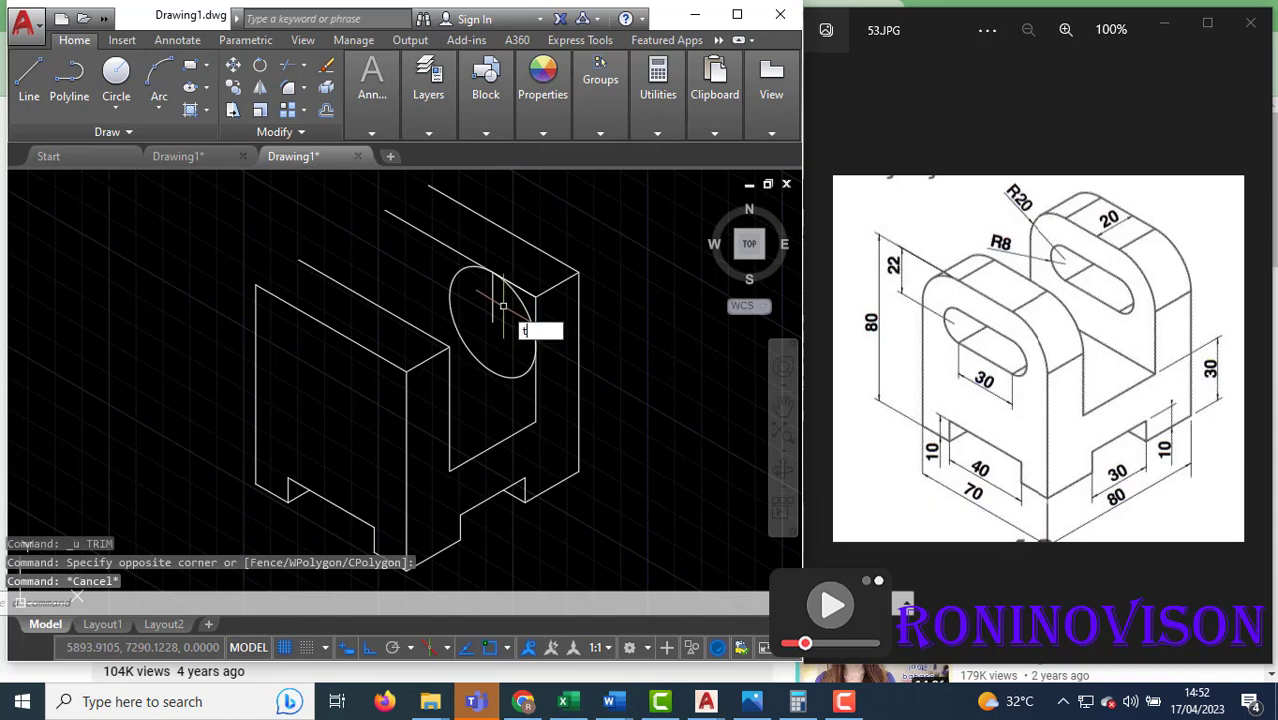
- Trim the isocircle so only the corner arc between the rear upright's inner top edge and vertical edge remains
key("Return")
key("Return")
left_click(456, 280)
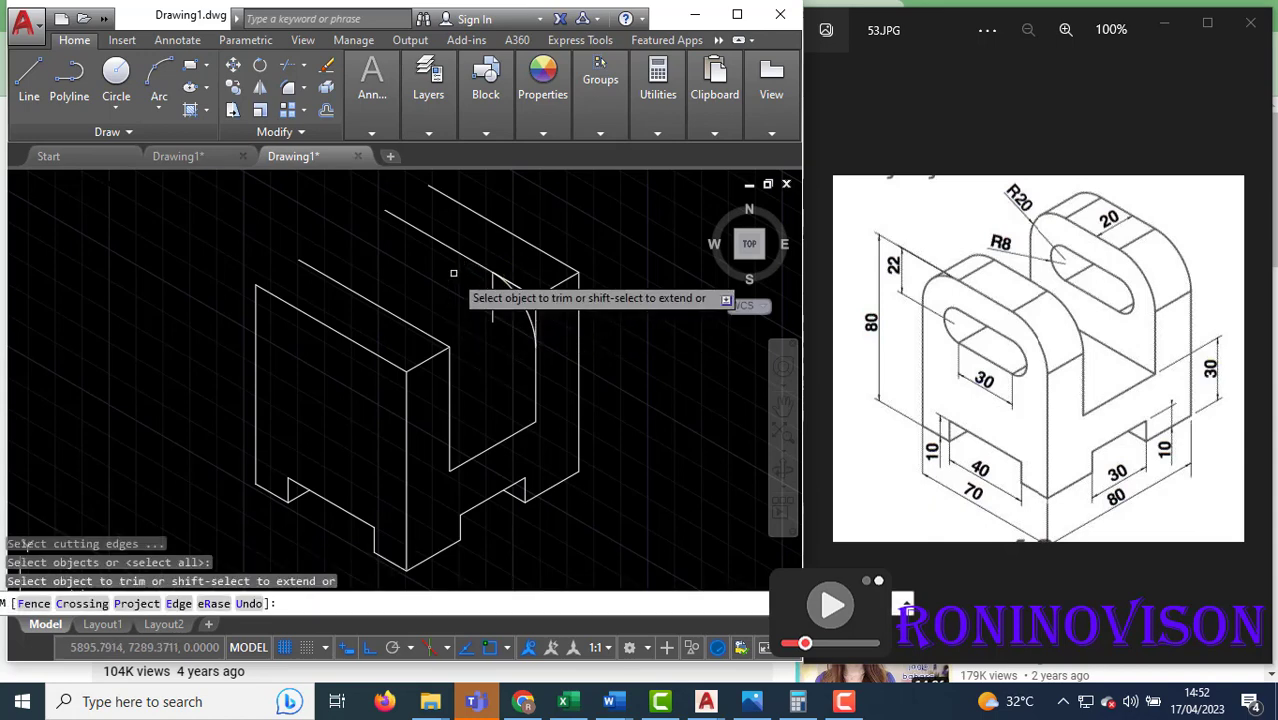
key("Escape")
- Copy the corner arc across the rear upright's thickness, from the inner top corner to the outer top corner
left_click(518, 292)
type("c")
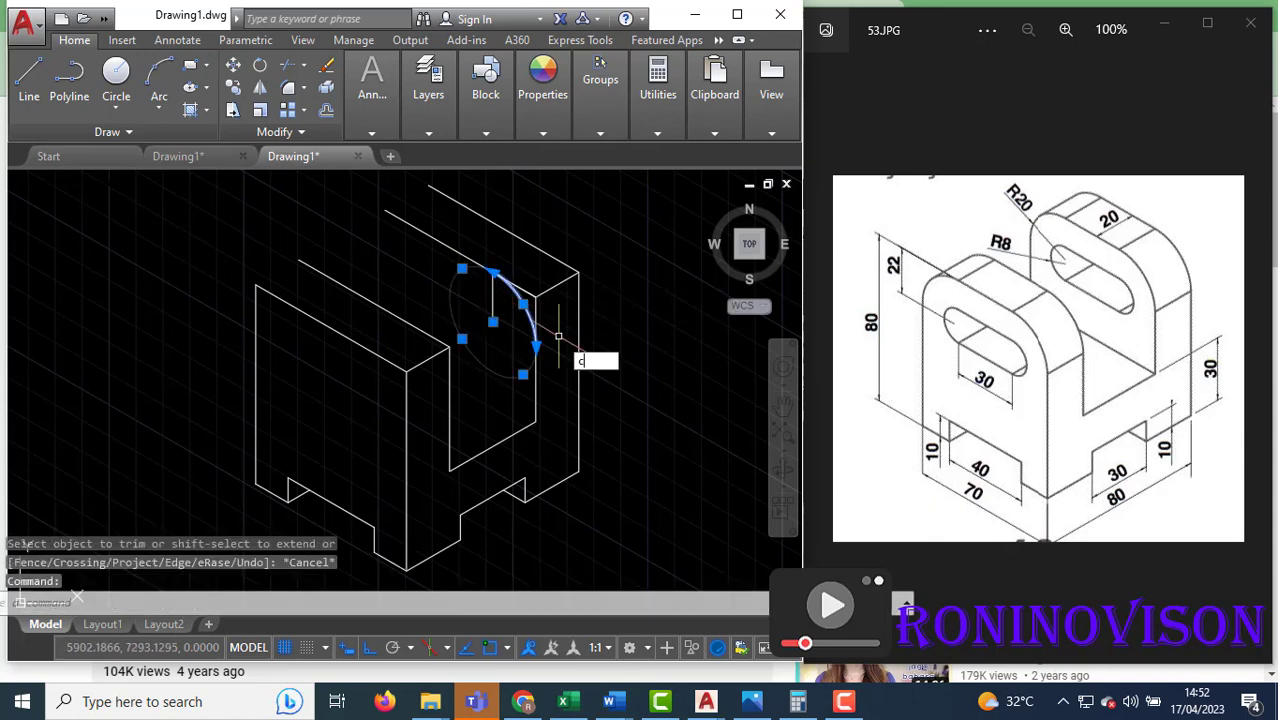
type("o")
key("Return")
left_click(493, 321)
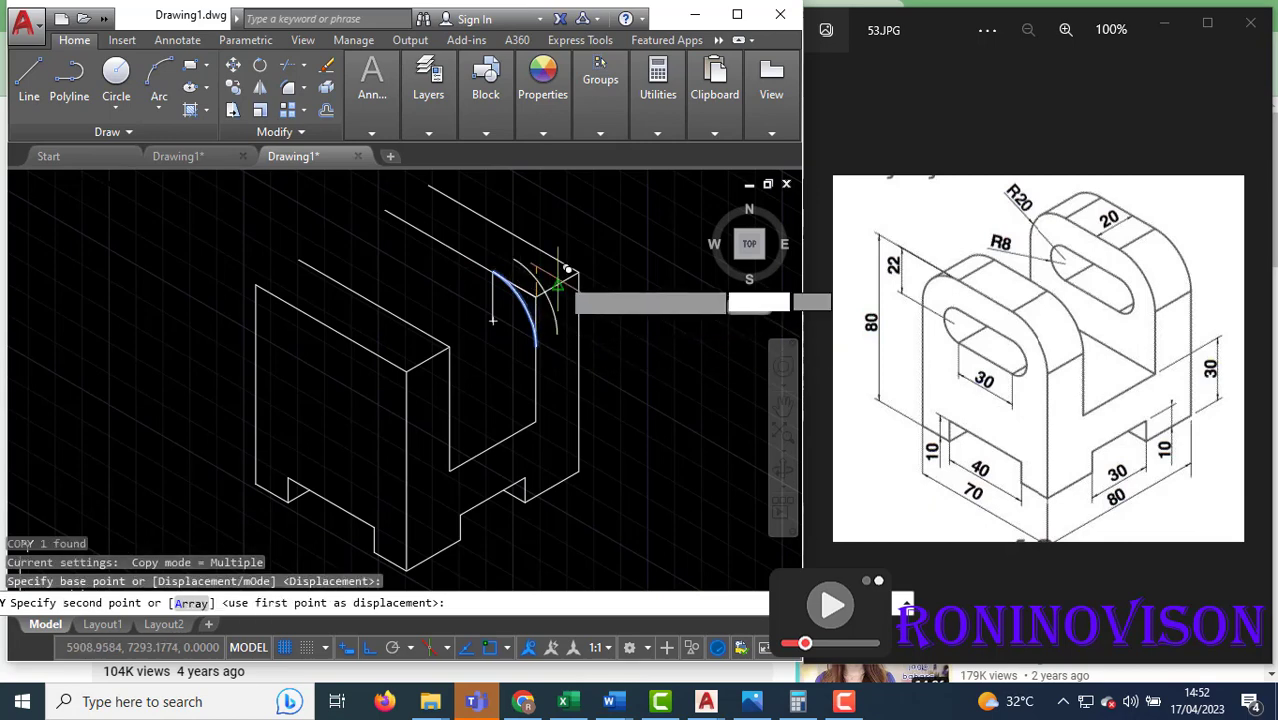
left_click(578, 272)
key("Escape")
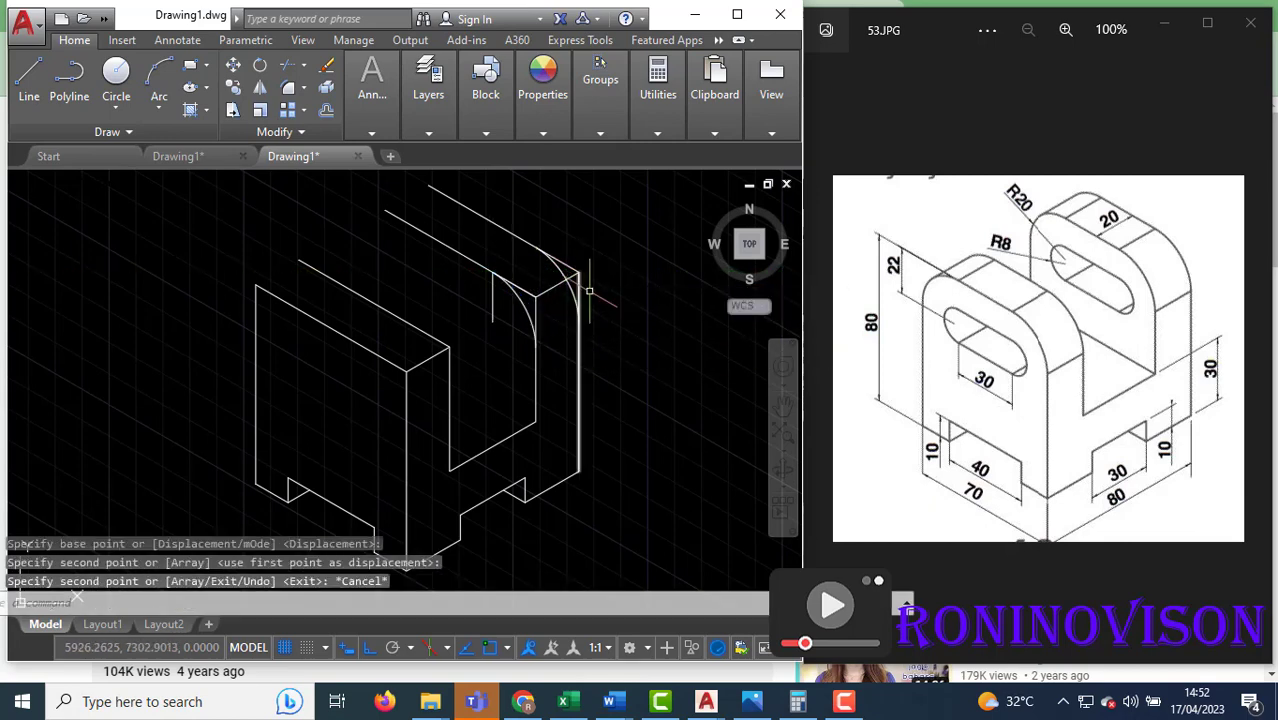
- Trim the rear upright's outer top edge and both vertical edges back to the rounded corner arcs
type("tr")
key("Return")
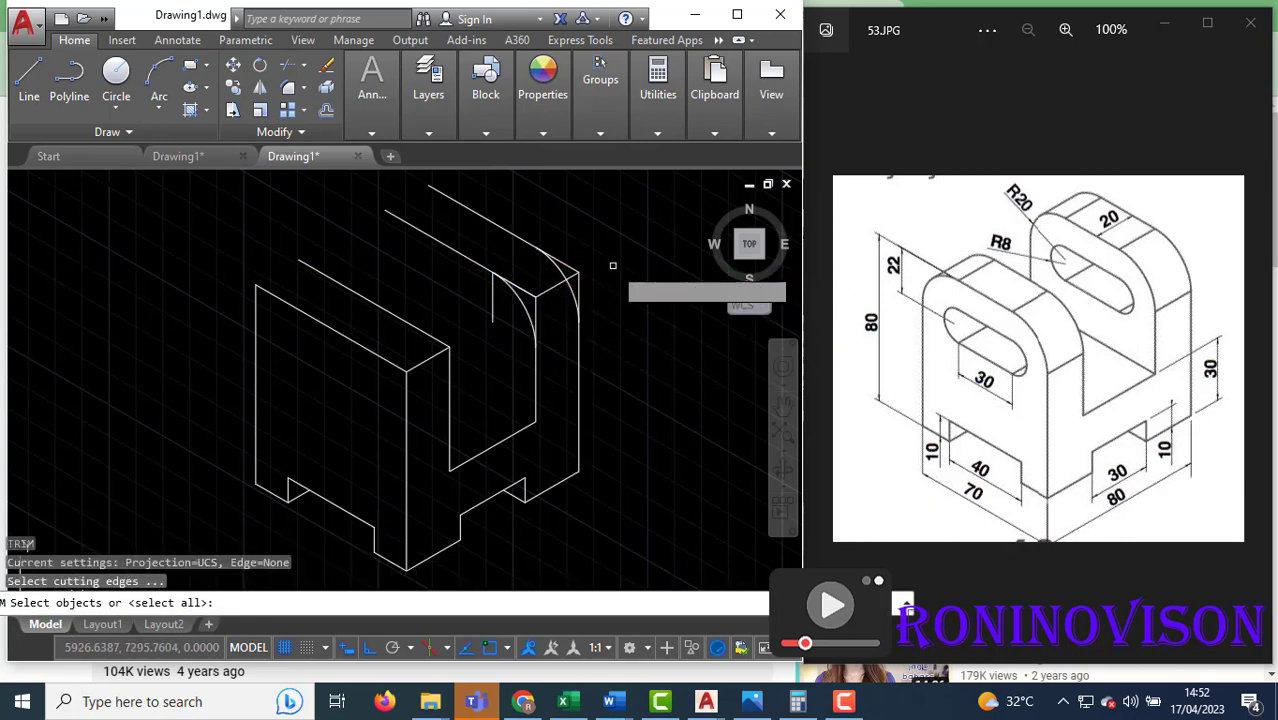
key("Return")
left_click(528, 292)
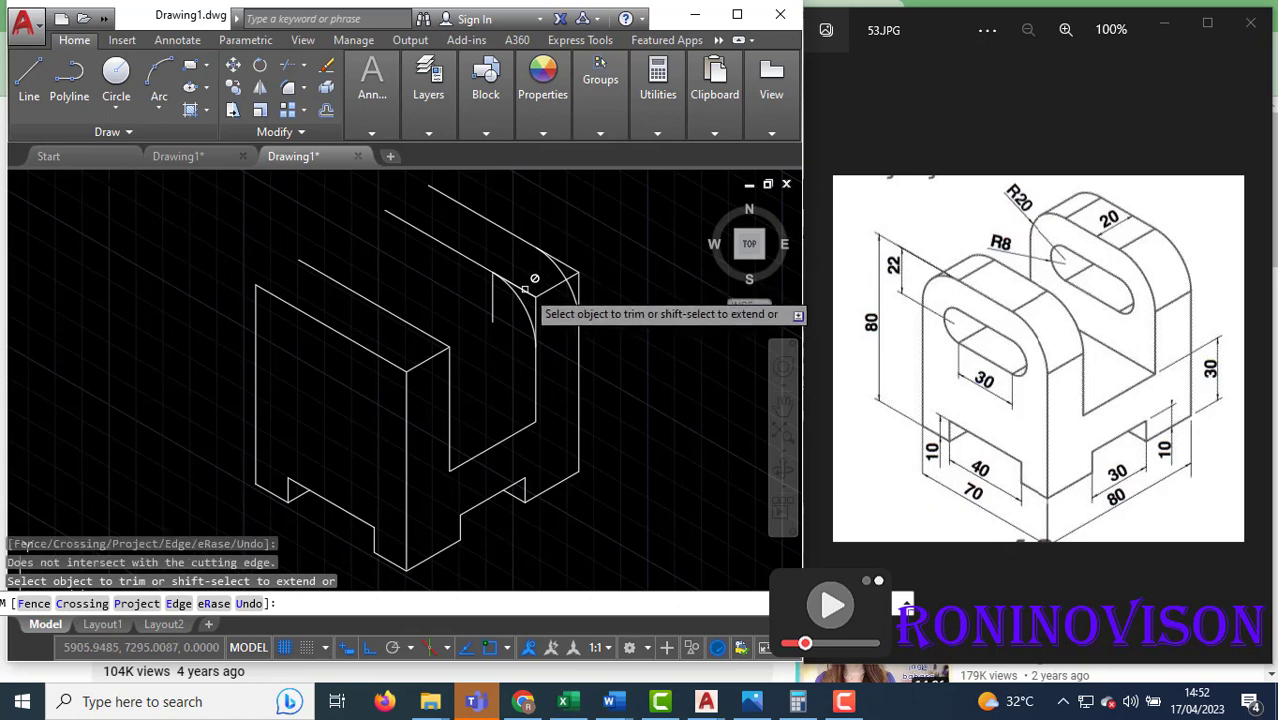
left_click(568, 270)
left_click(573, 266)
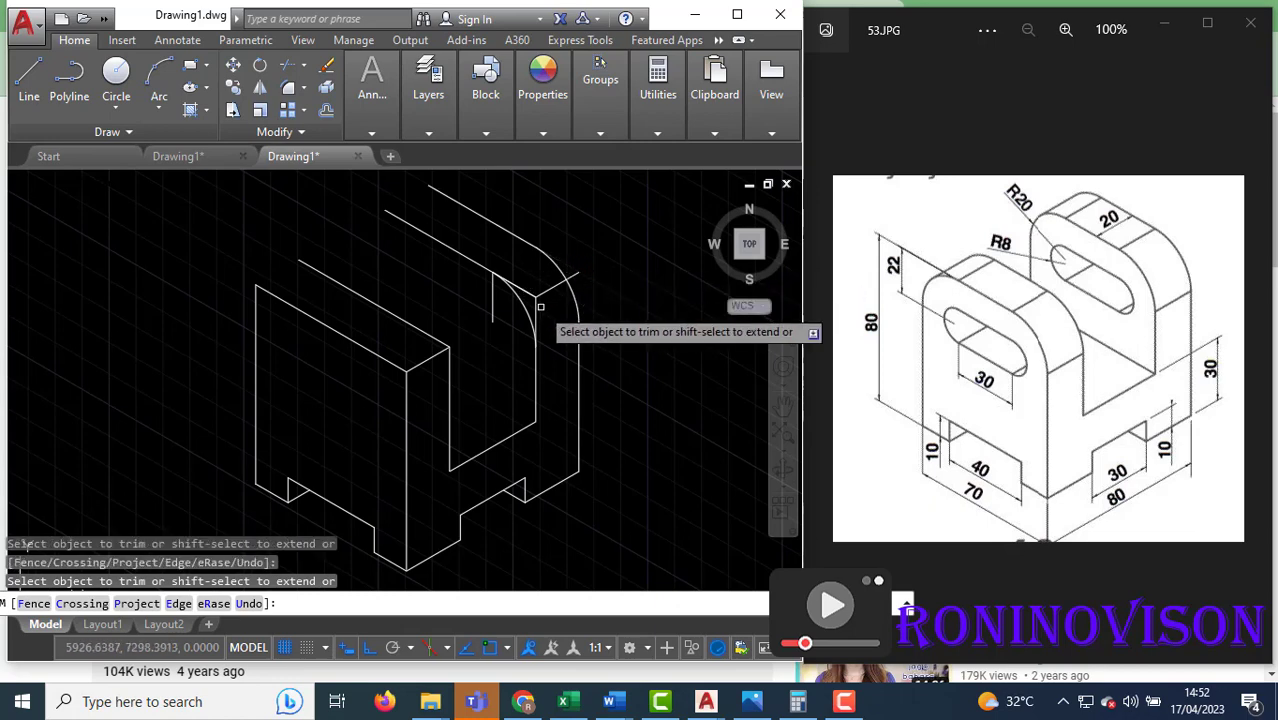
key("Escape")
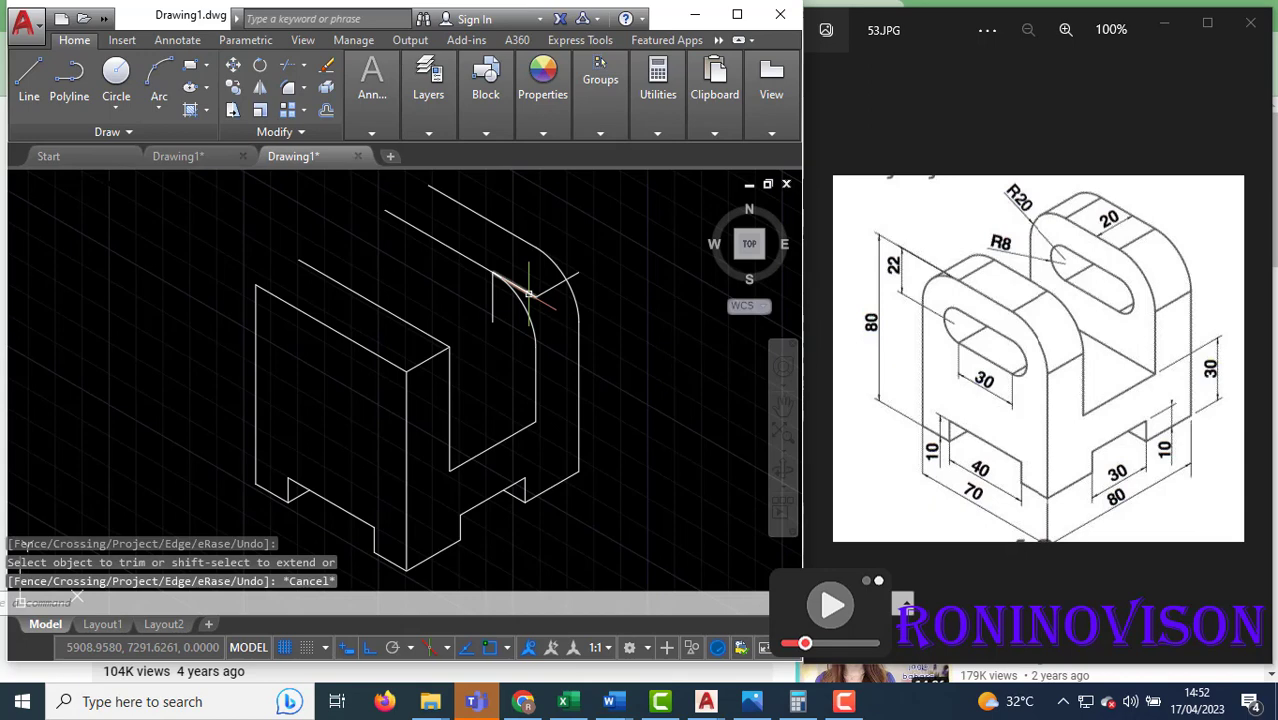
- Erase the leftover lines beyond the rear upright's inner rounded corner and trim away the remaining edge fragment
left_click(528, 292)
left_click(540, 285)
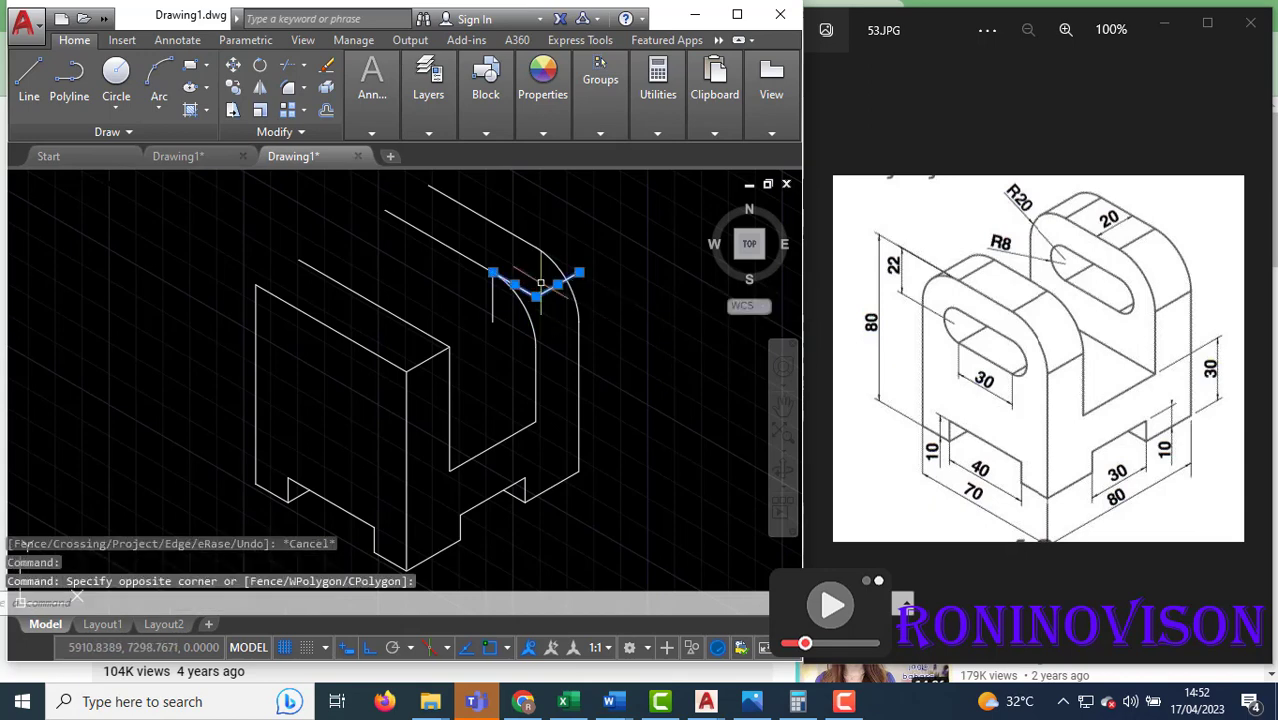
type("E")
key("Return")
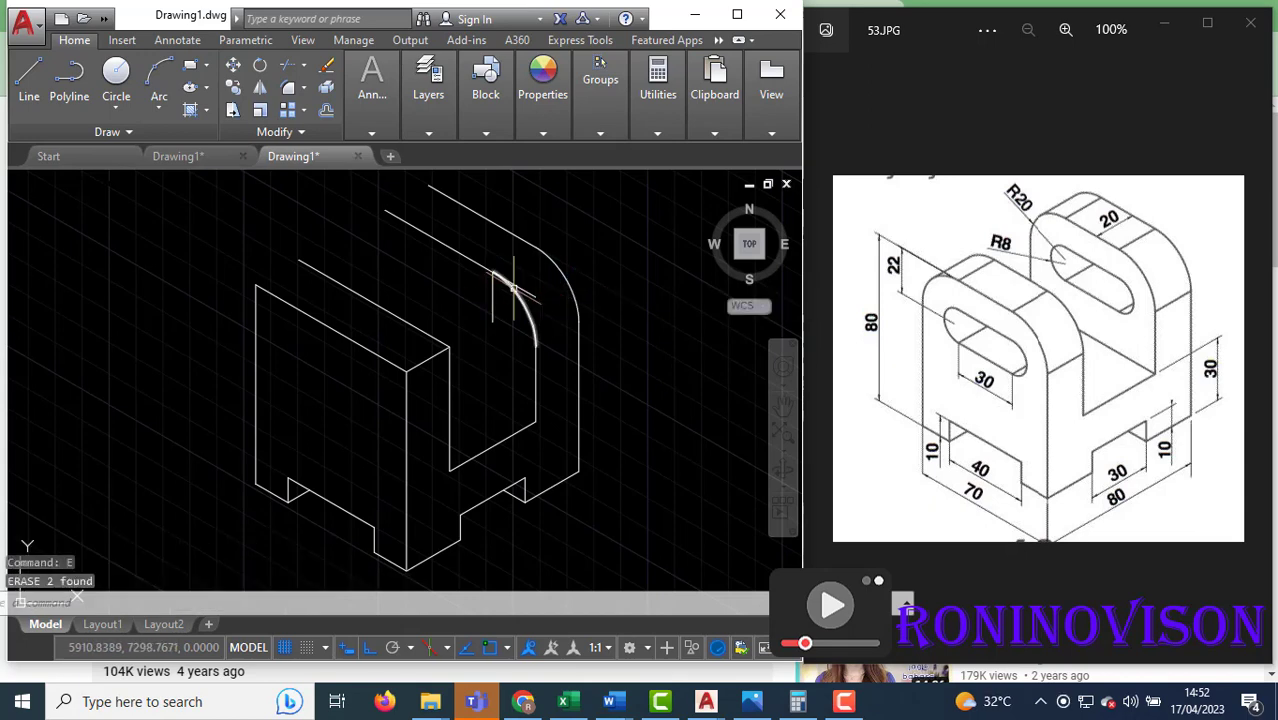
left_click(520, 290)
key("Escape")
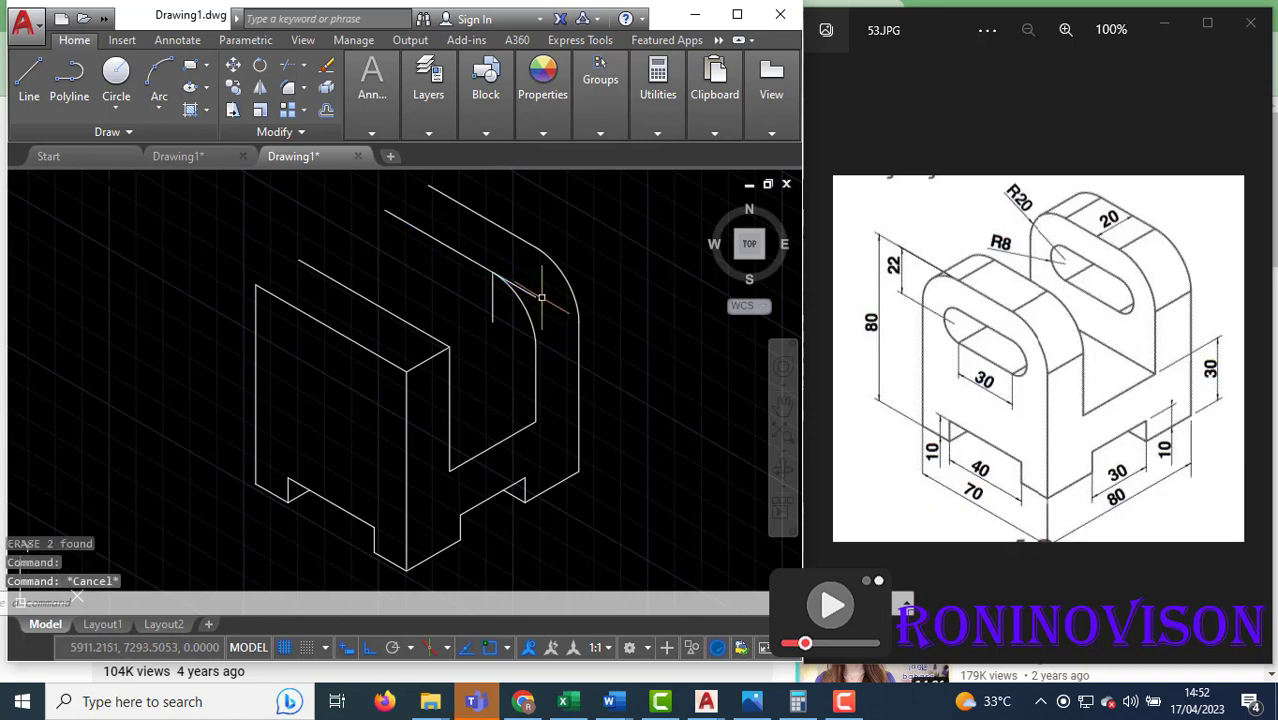
type("tr")
key("Return")
key("Return")
key("Escape")
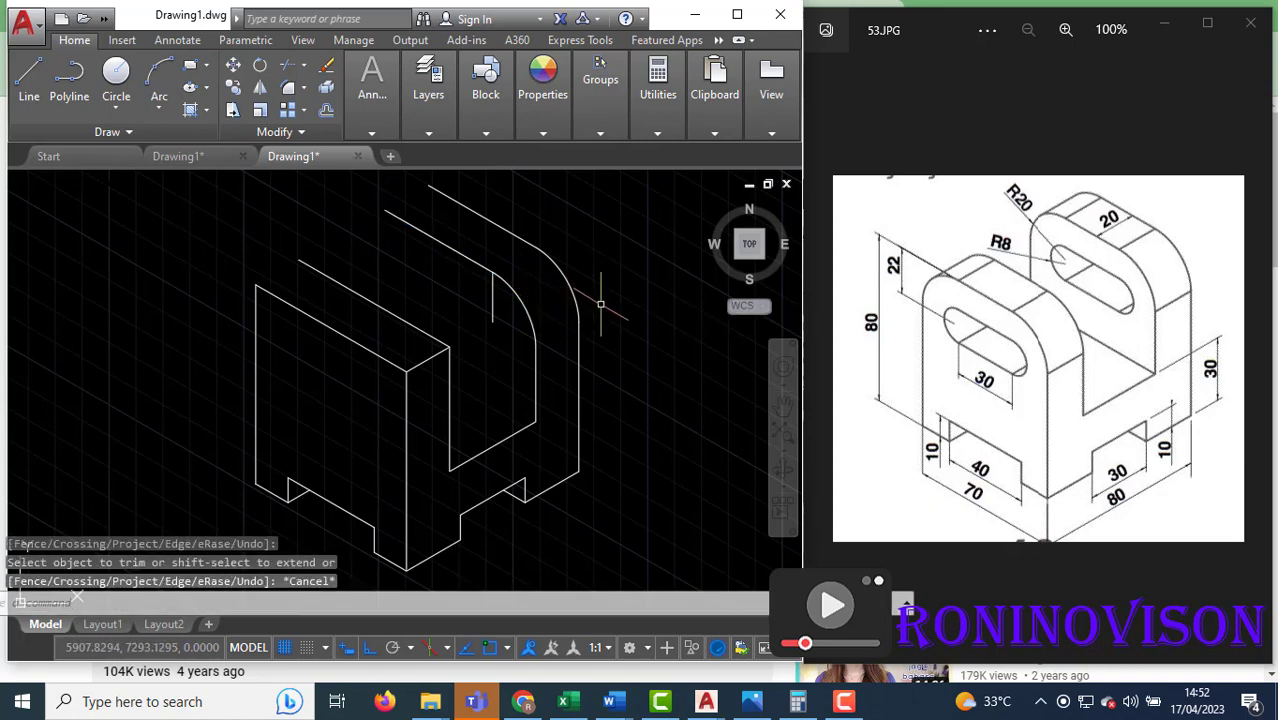
- Undo the recent erase and trims at the rear upright's rounded corner
left_click(600, 304)
left_click(535, 298)
left_click(528, 322)
left_click(515, 315)
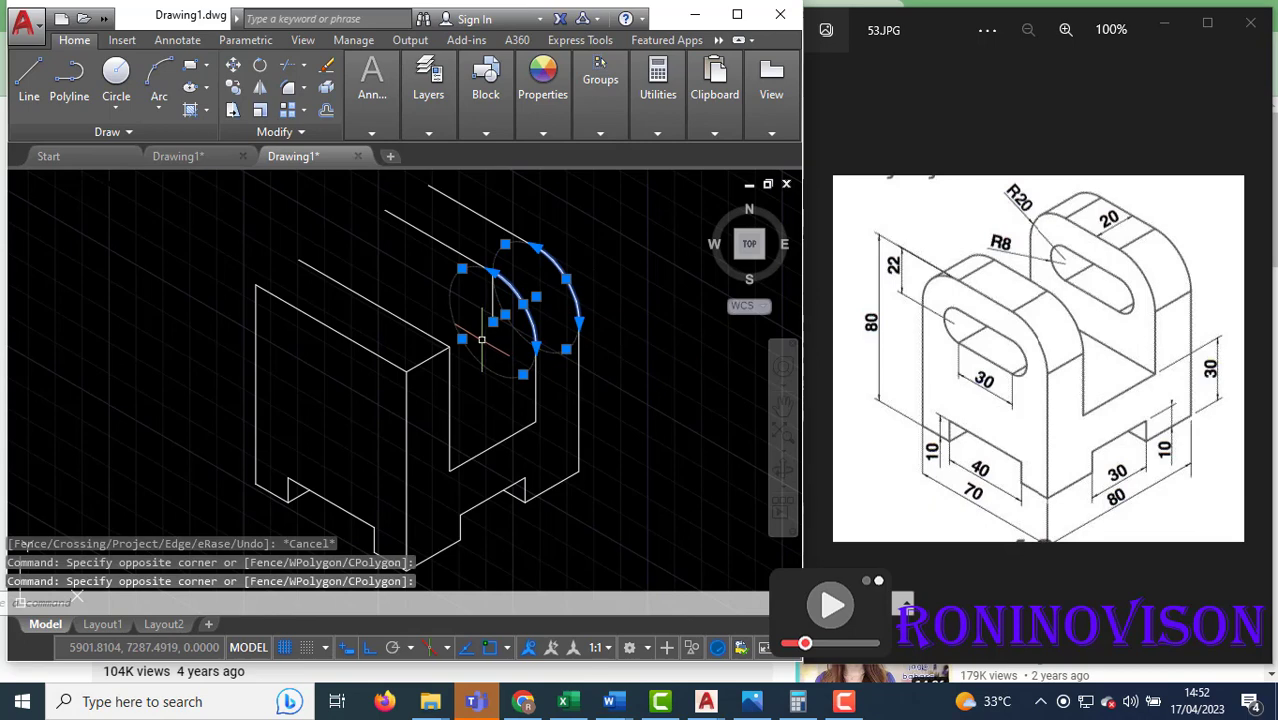
key("Escape")
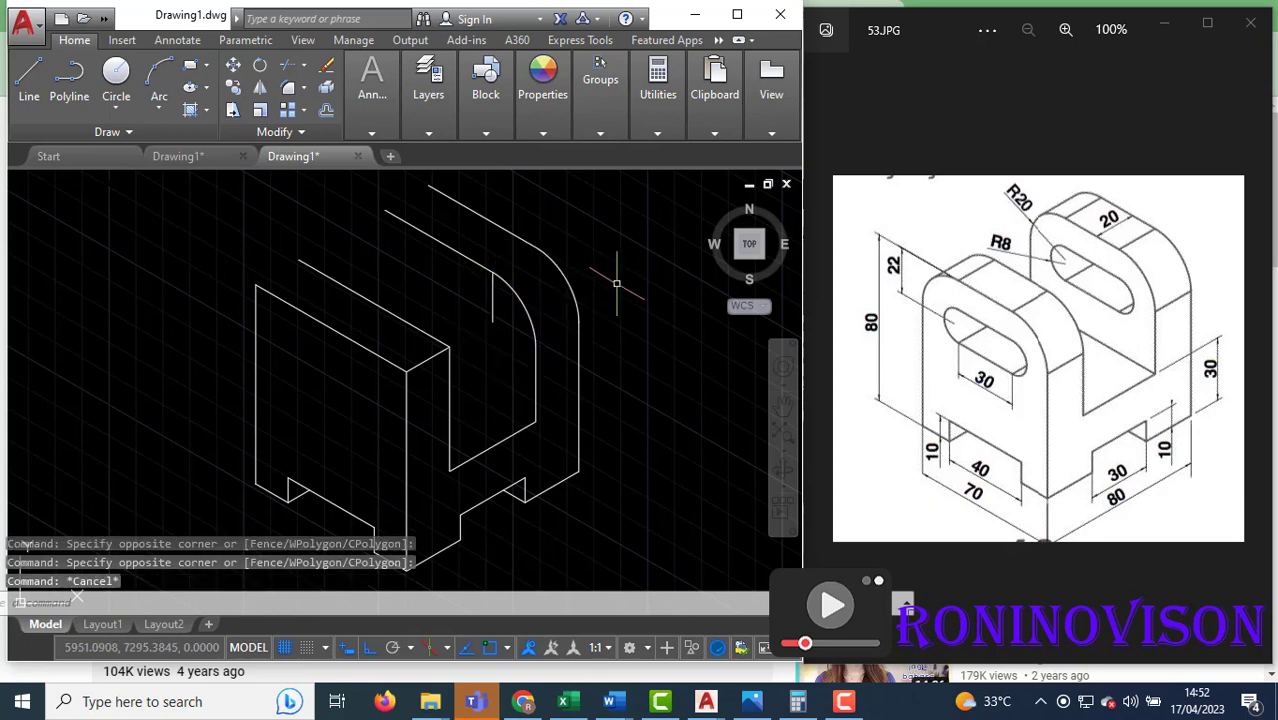
key("ctrl+z")
key("ctrl+z")
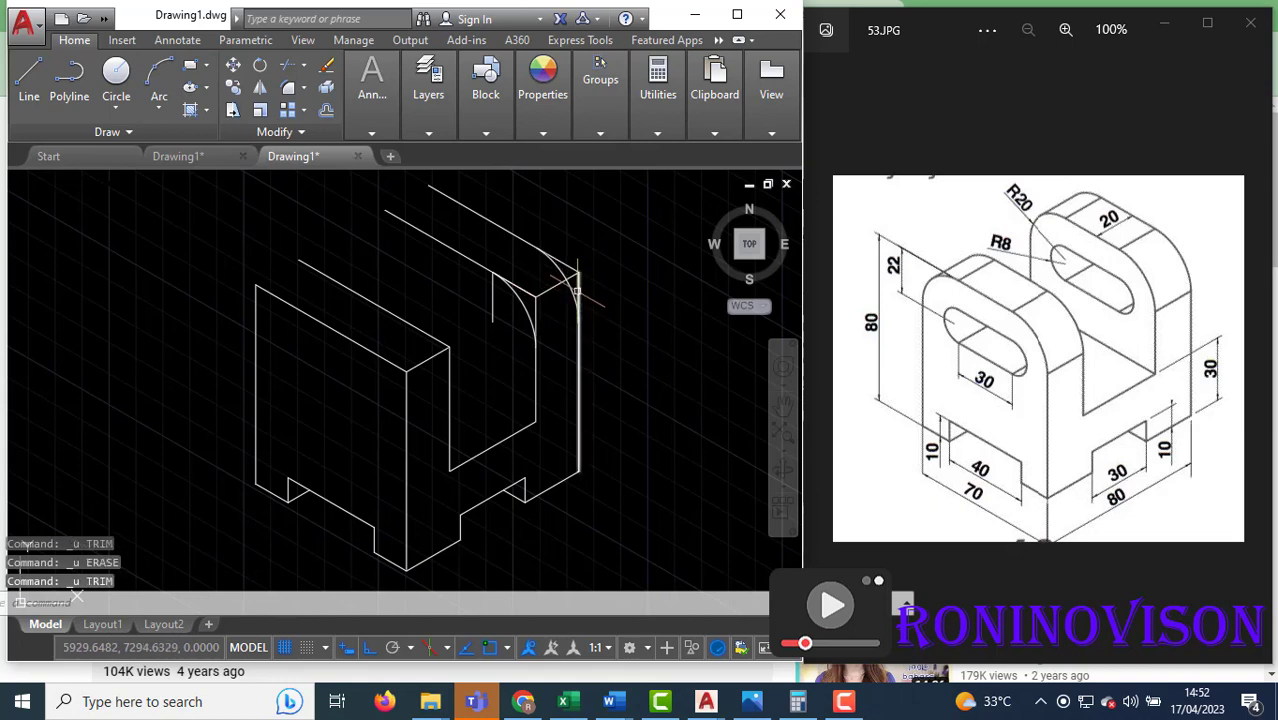
- Copy both corner arcs from the rear upright's inner top corner to the front upright's front top corner
left_click(569, 292)
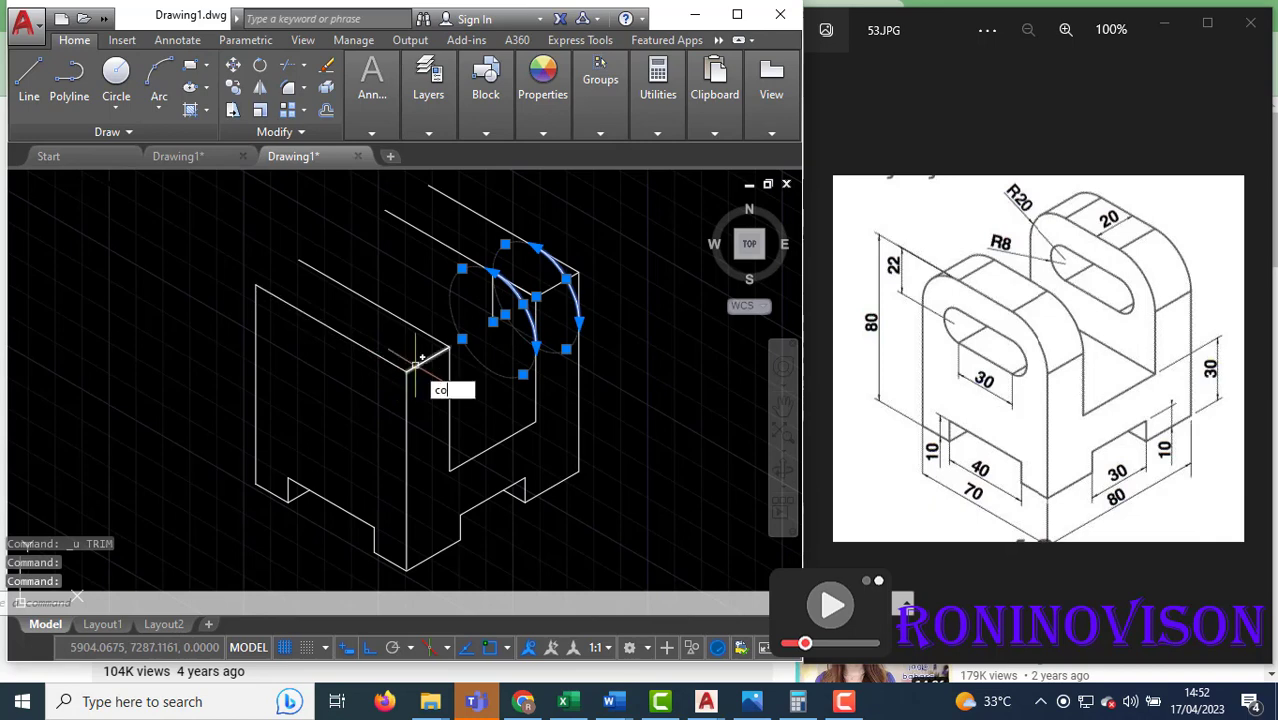
key("Return")
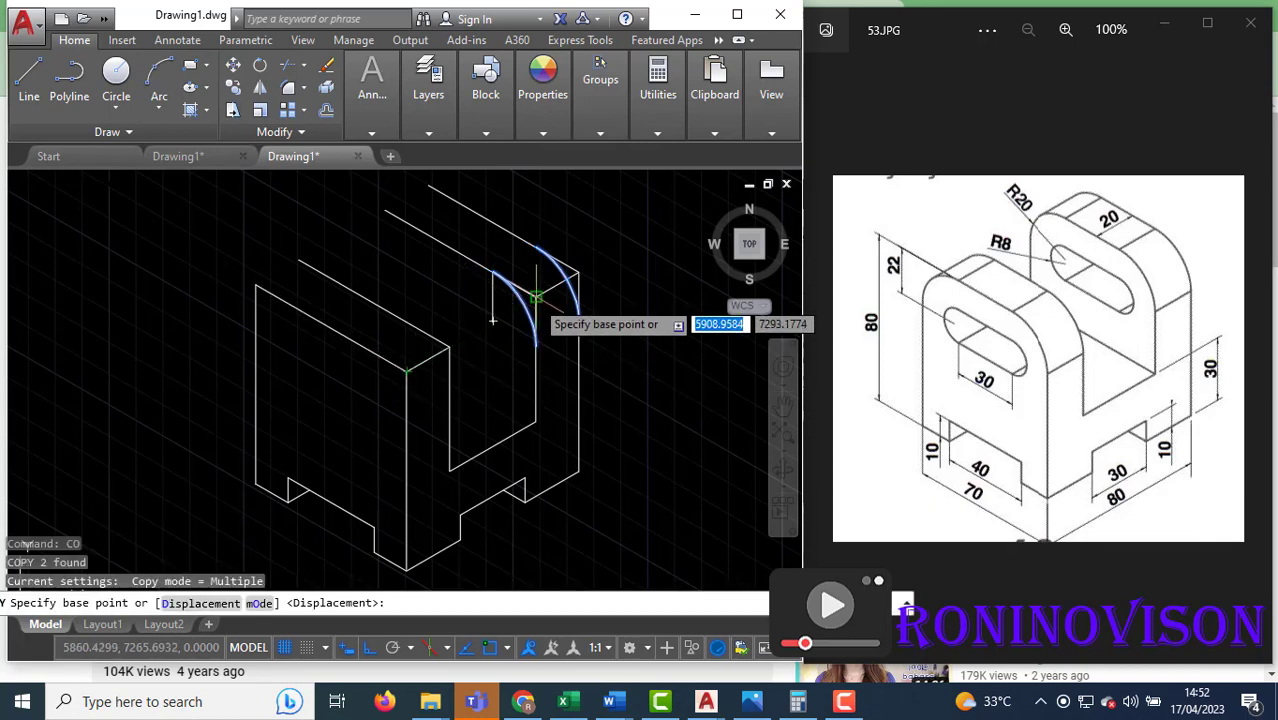
left_click(534, 295)
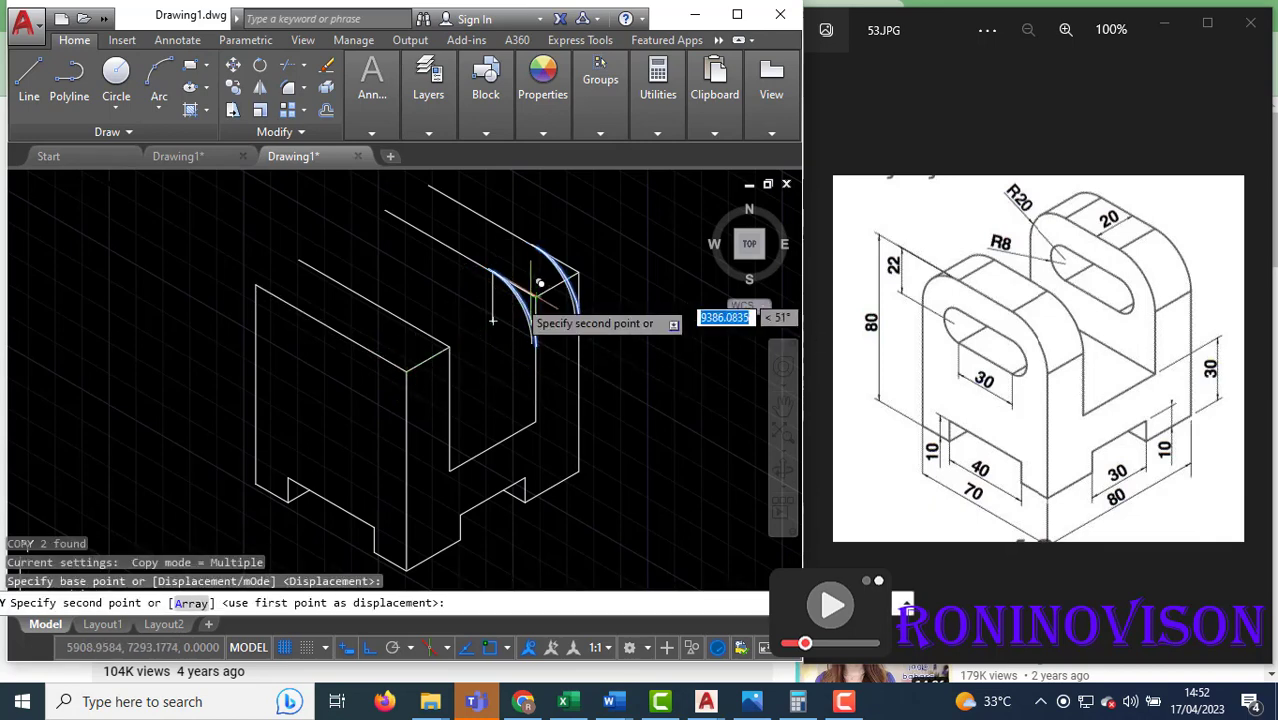
left_click(405, 370)
key("Escape")
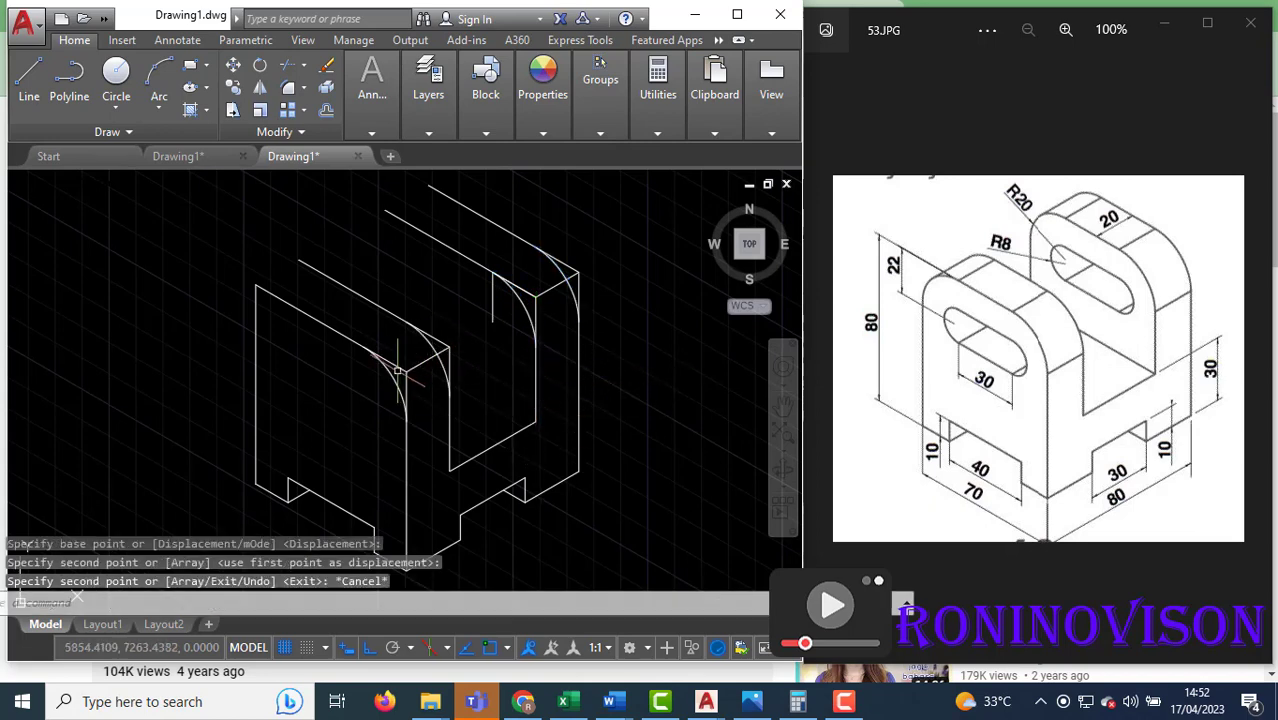
- Trim the top and vertical edges of both uprights back to their rounded corner arcs
type("tr")
key("Return")
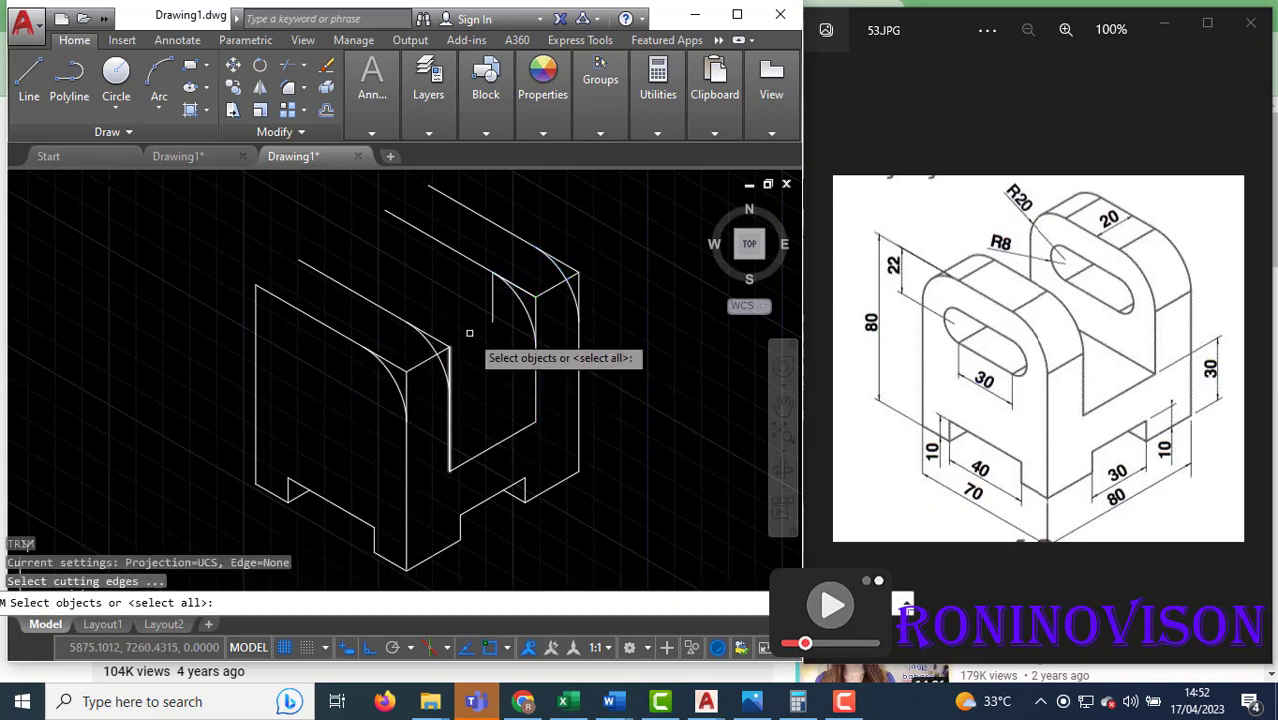
key("Return")
left_click(401, 371)
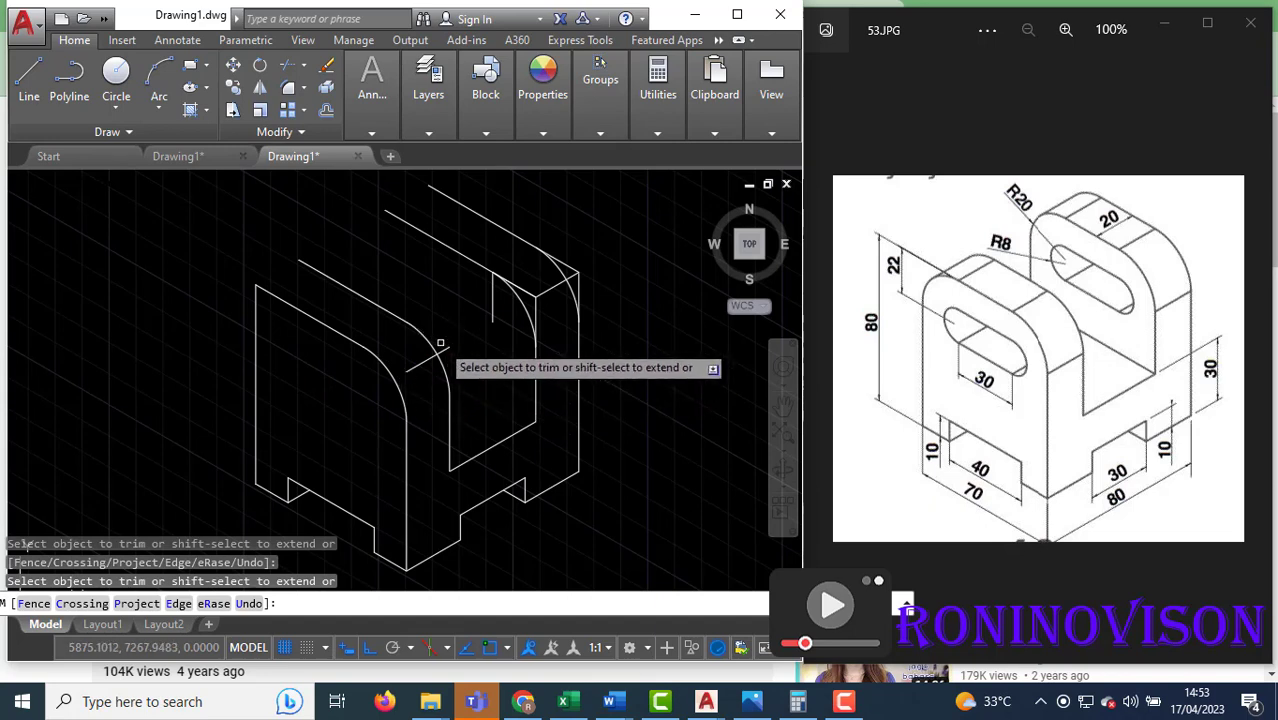
left_click(526, 291)
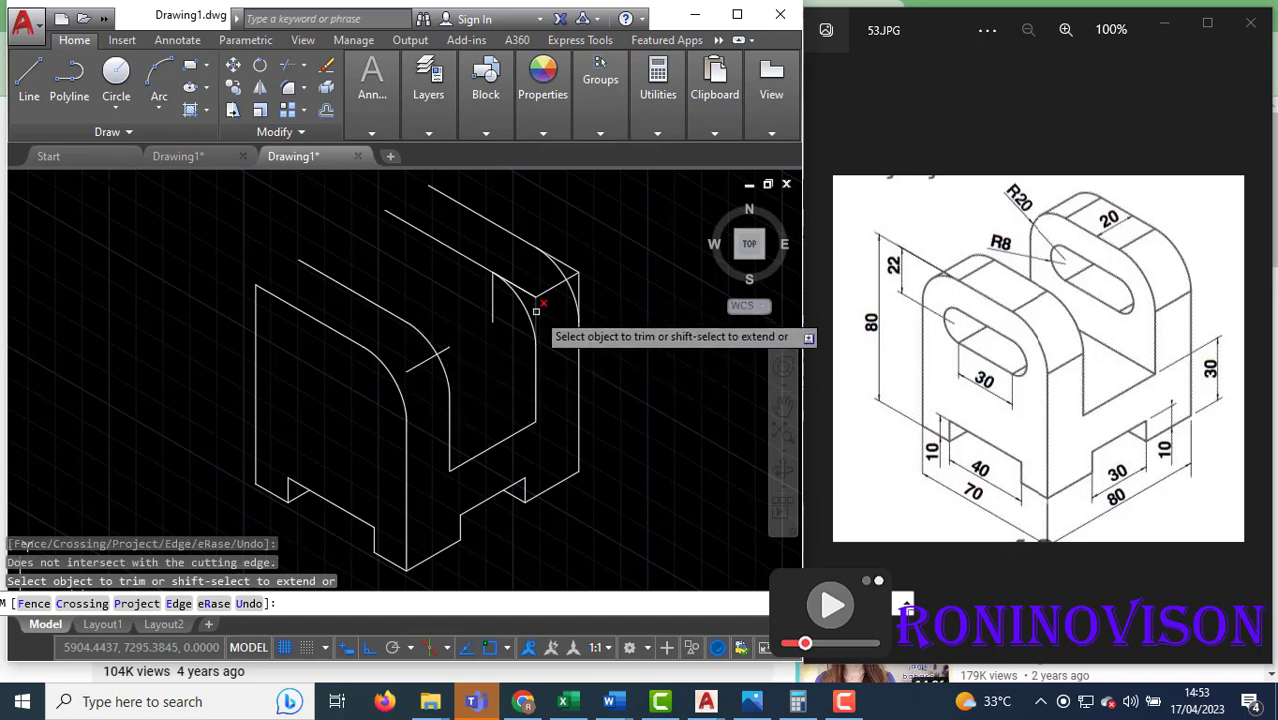
left_click(537, 312)
left_click(577, 295)
left_click(569, 264)
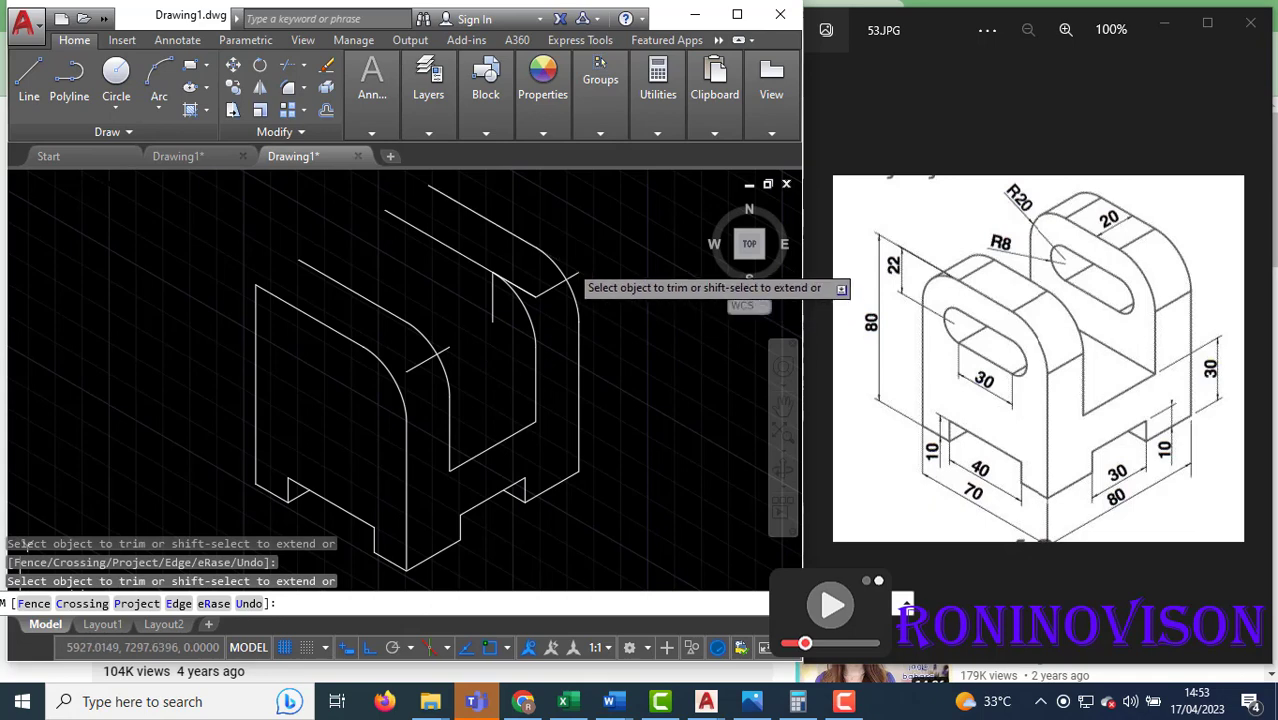
- Remove the leftover pieces of the rear upright's inner top edge beyond the rounded corner
key("Escape")
left_click(524, 290)
type("e")
key("Return")
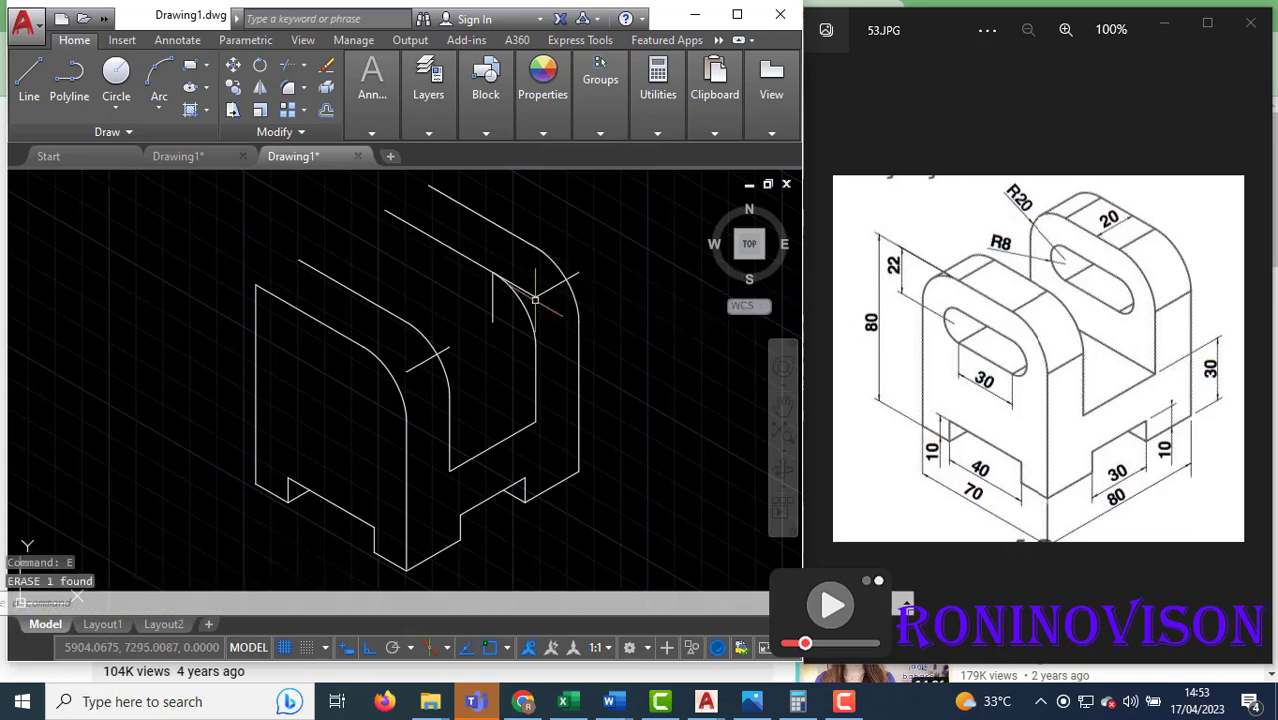
key("Return")
key("Return")
left_click(527, 287)
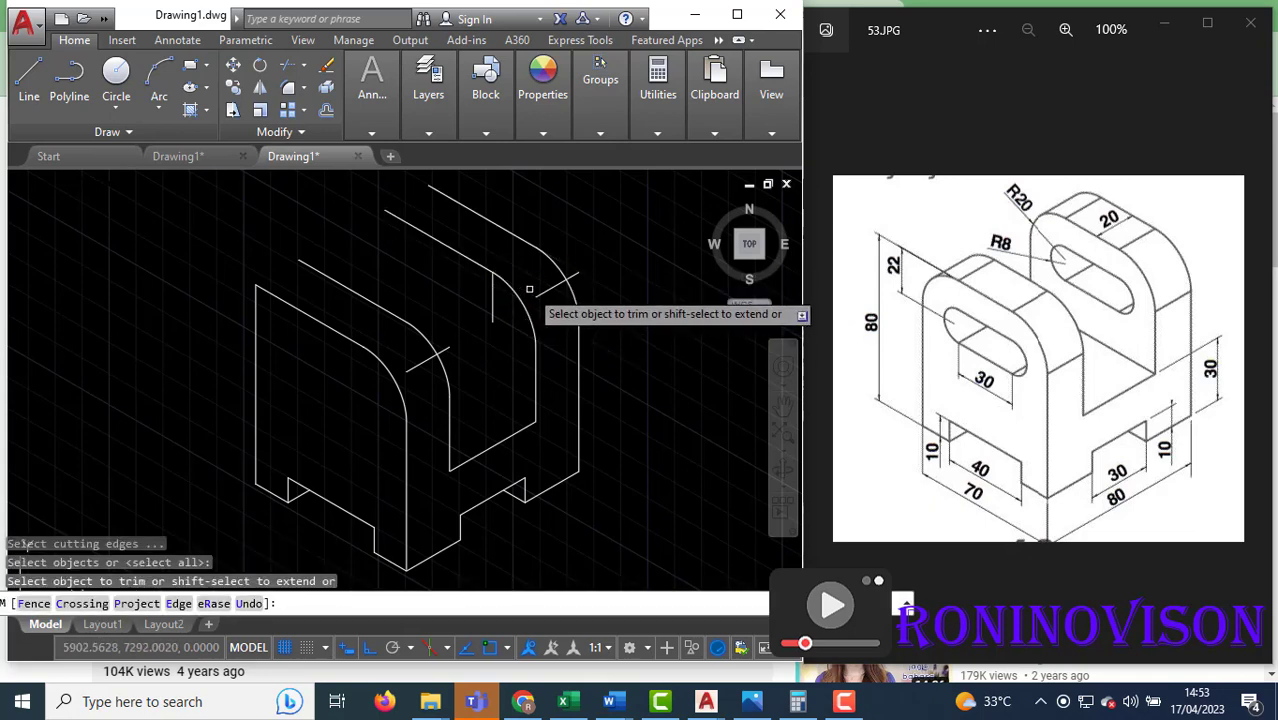
- Erase the two old thickness lines left at the former sharp corners of the uprights
key("Escape")
left_click(550, 296)
left_click(543, 292)
left_click(429, 371)
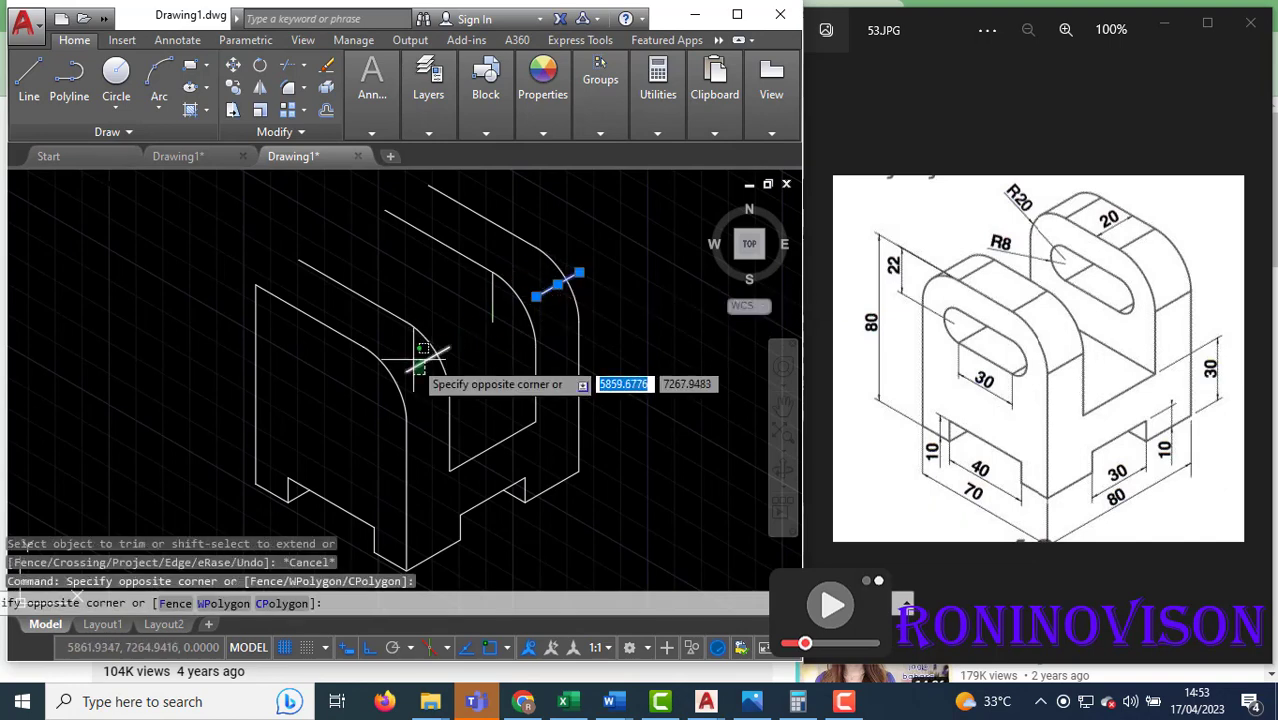
left_click(413, 359)
type("e")
key("Return")
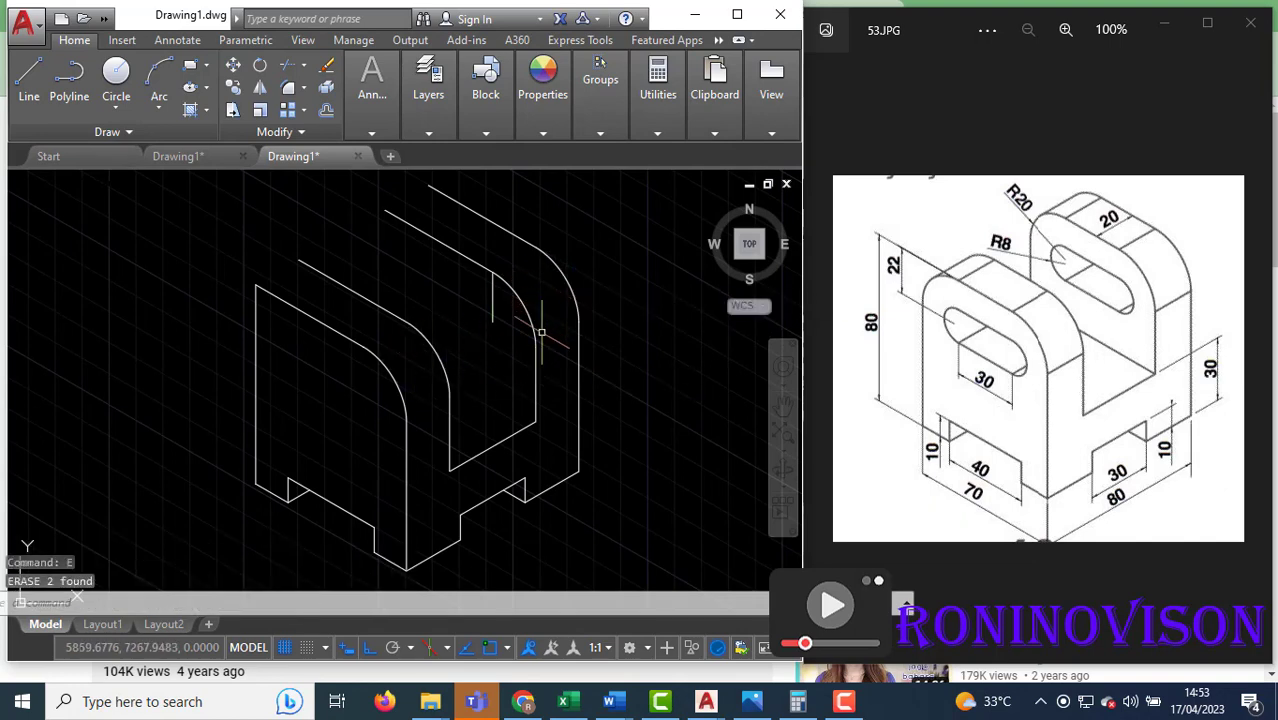
- Draw thickness lines along the block's depth direction from the lower end of each upright's near corner arc
type("l")
key("Return")
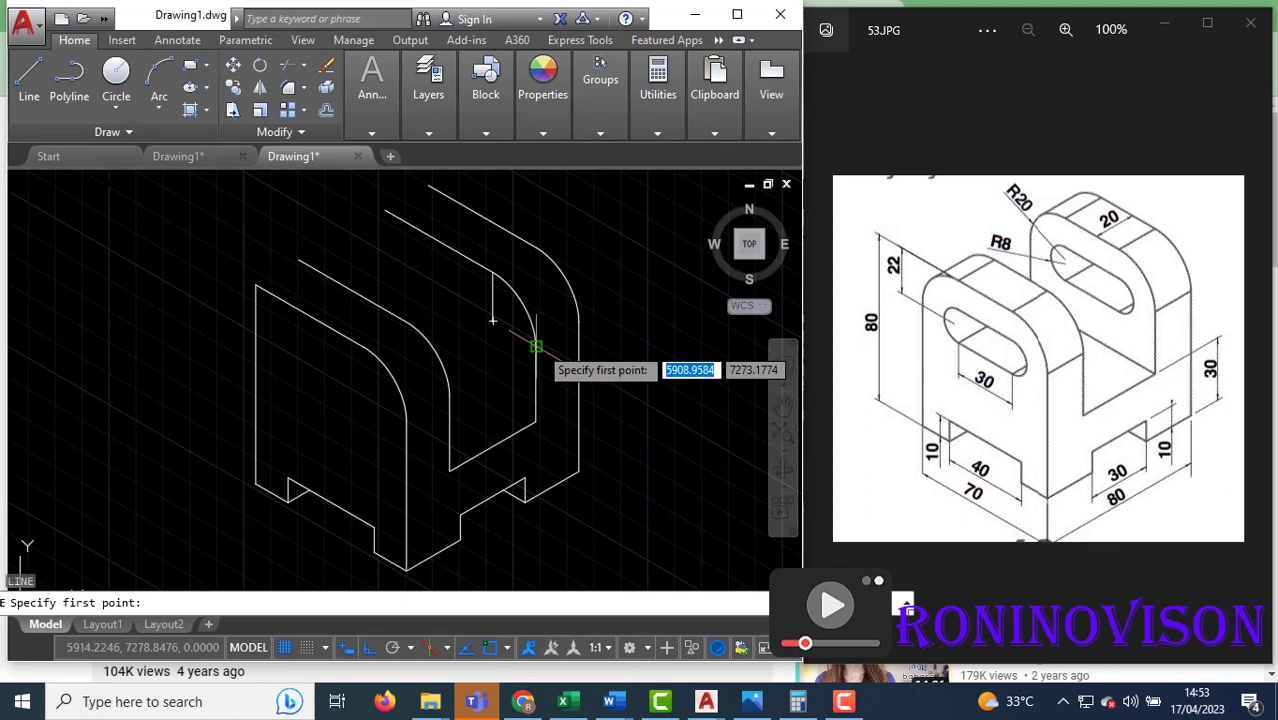
left_click(537, 347)
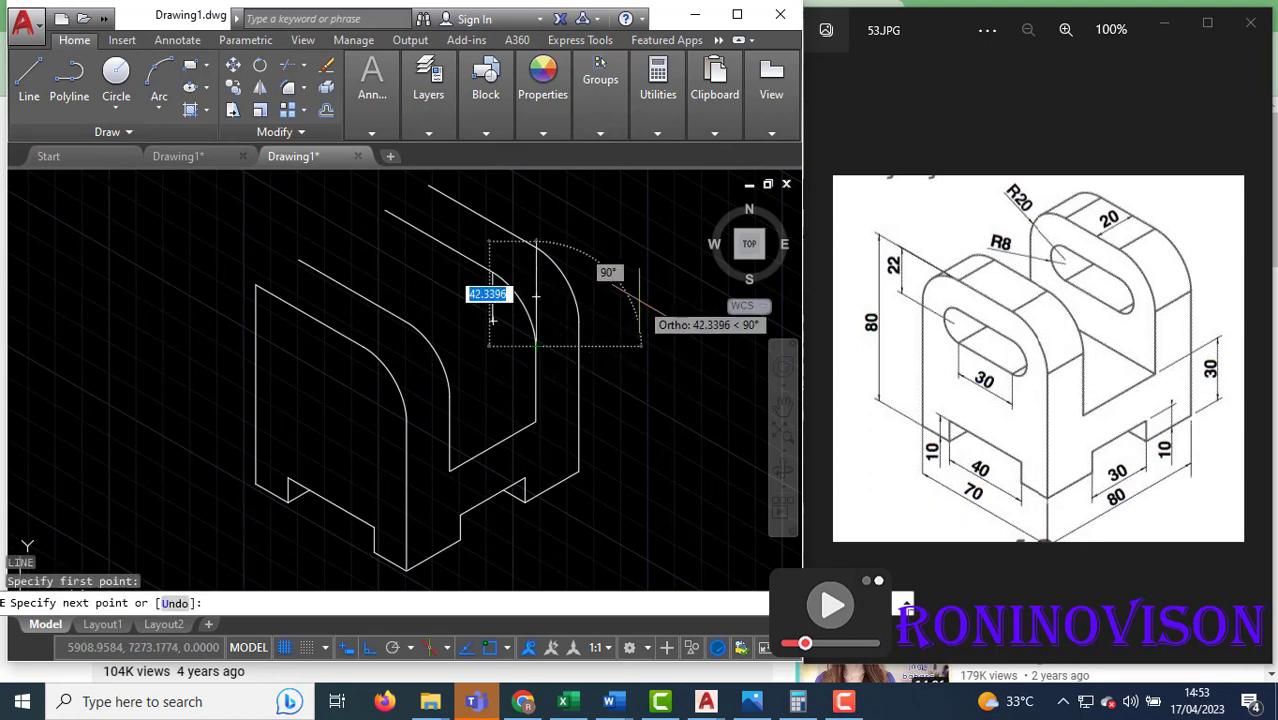
key("F5")
left_click(626, 296)
key("Return")
key("Return")
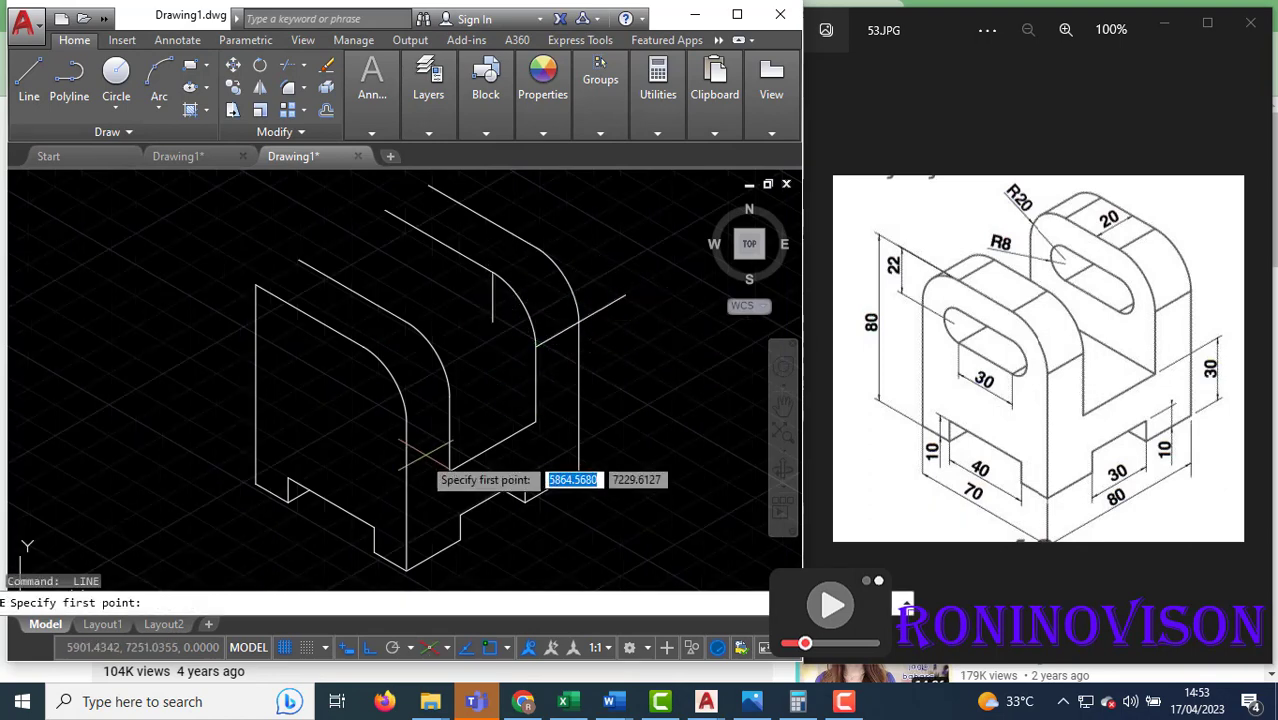
left_click(406, 421)
left_click(536, 347)
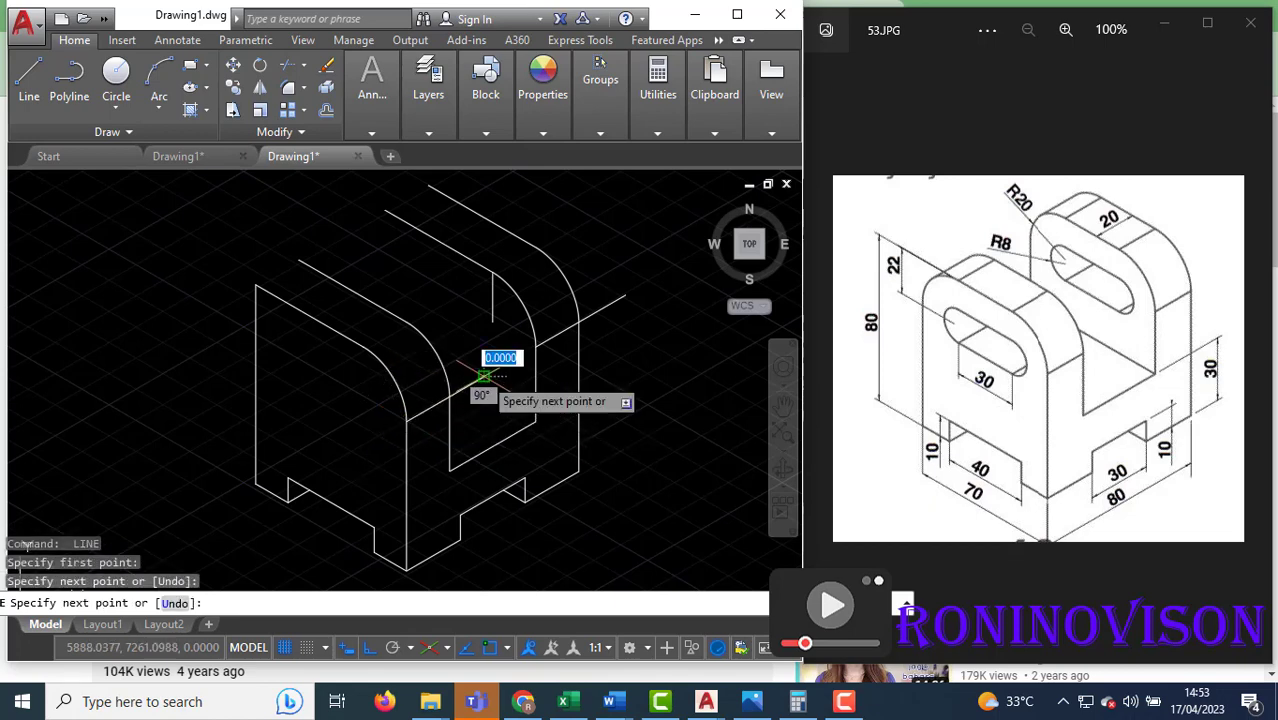
key("Return")
- Trim the excess of both new thickness lines beyond the uprights' vertical edges
type("tr")
key("Return")
key("Return")
left_click(483, 379)
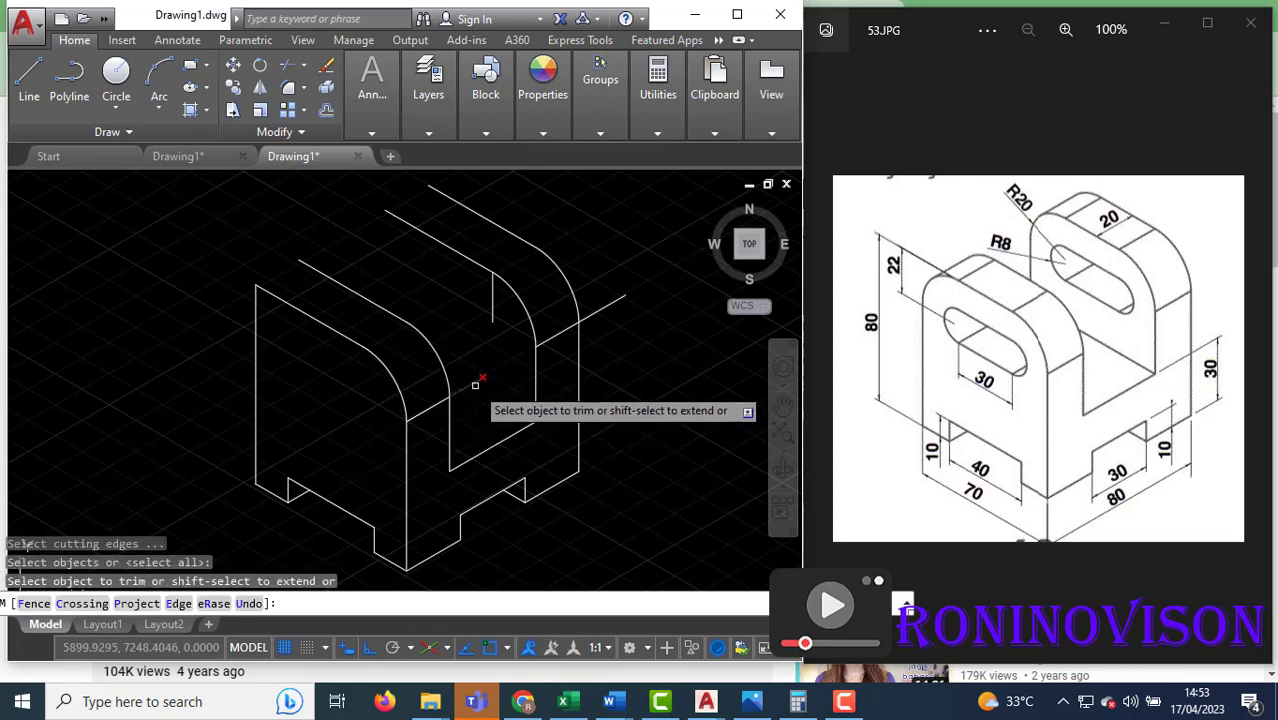
left_click(591, 312)
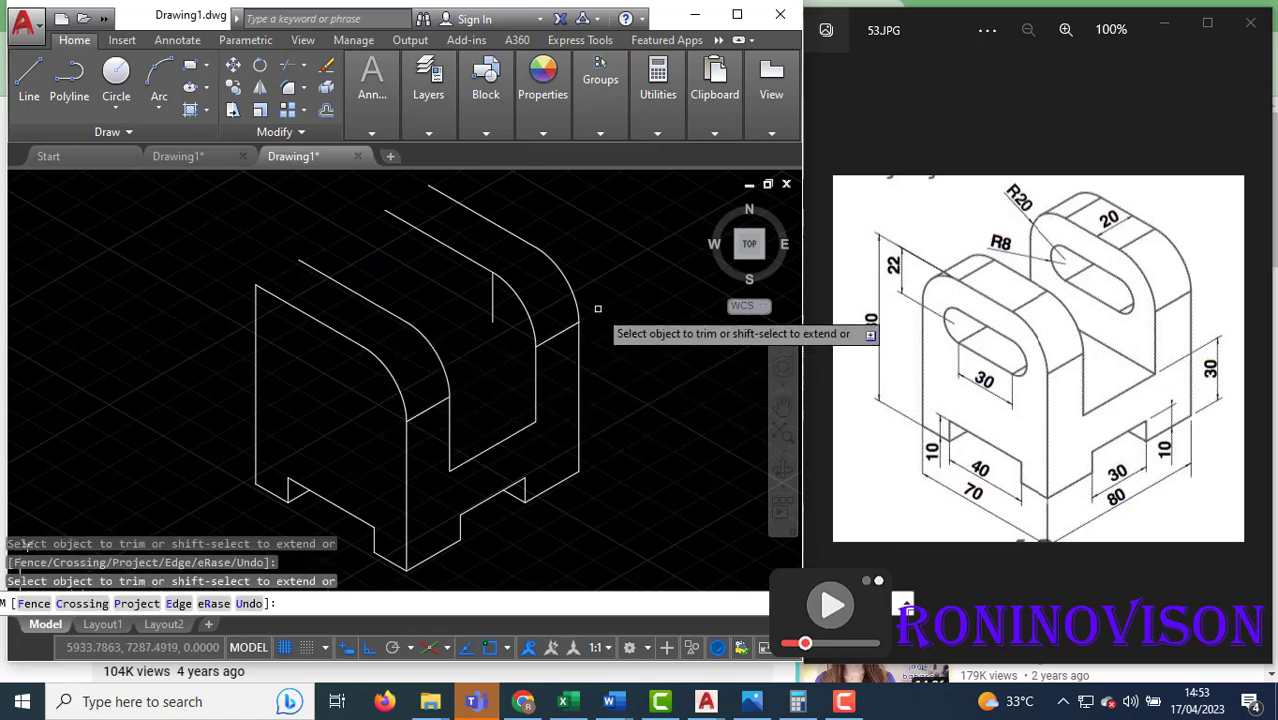
key("Escape")
- Draw a thickness line on each upright joining the upper ends of its two corner arcs
type("l")
key("Return")
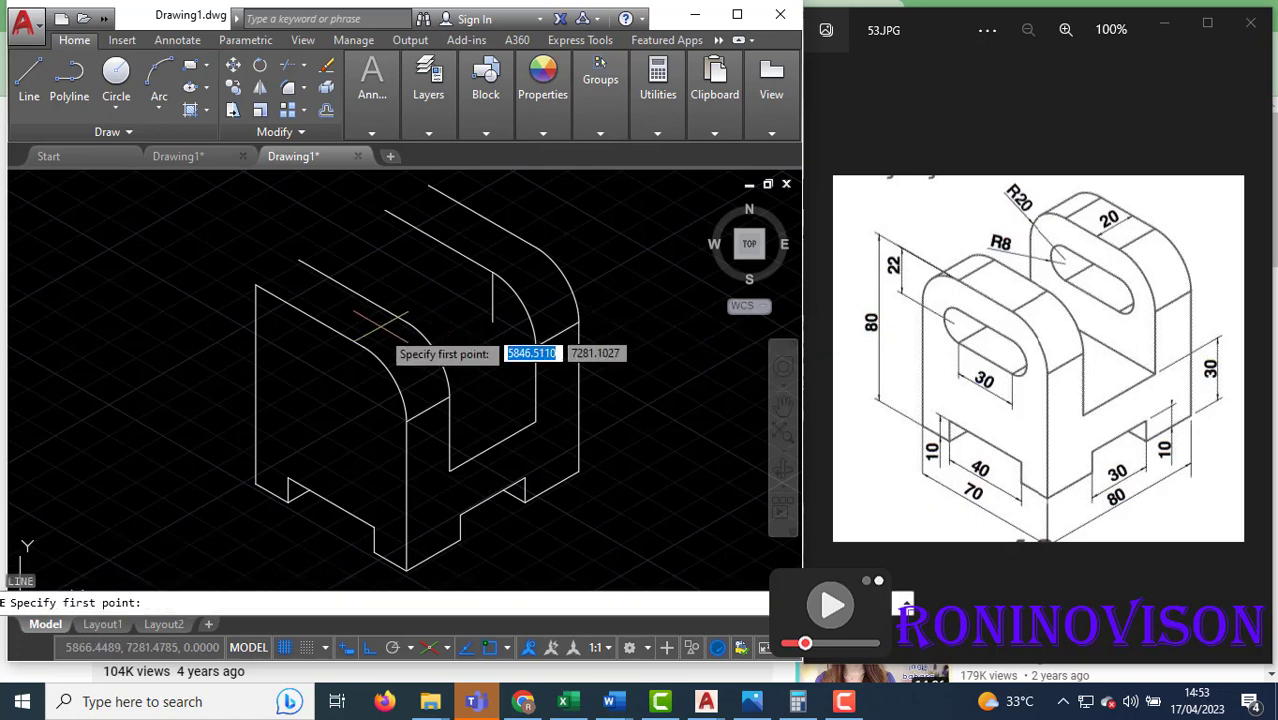
left_click(363, 346)
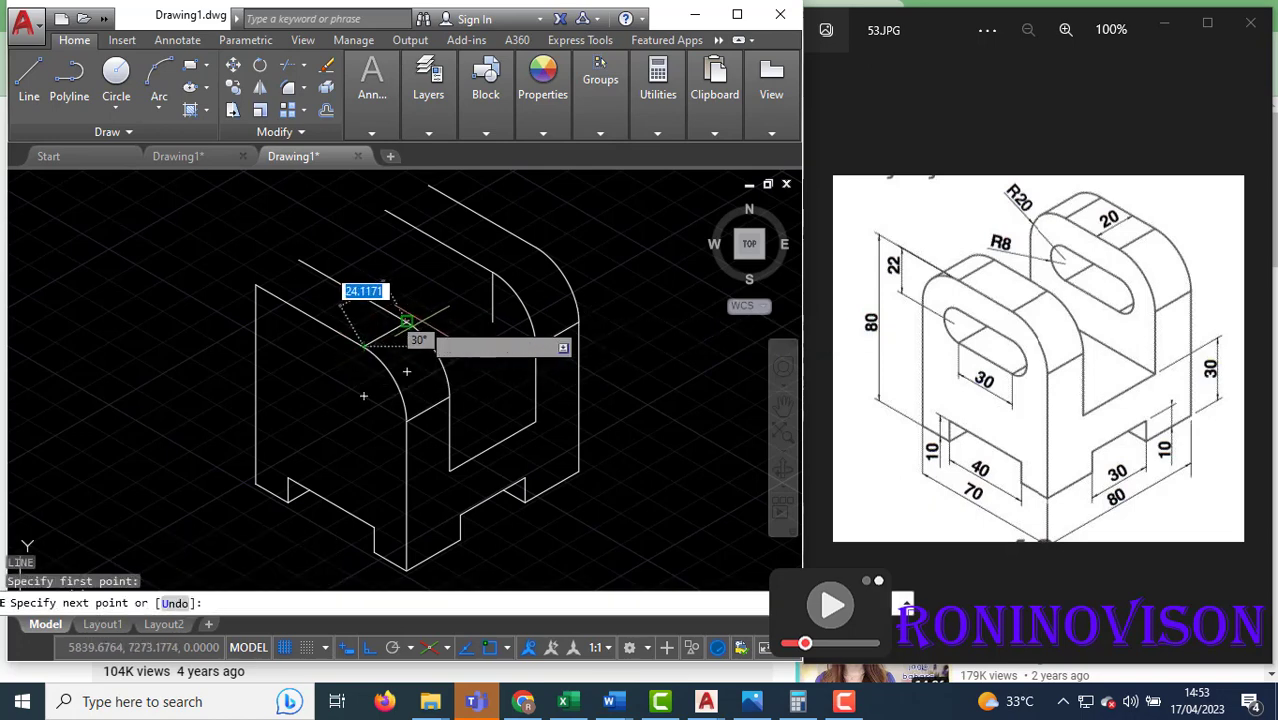
left_click(406, 321)
key("Return")
key("Return")
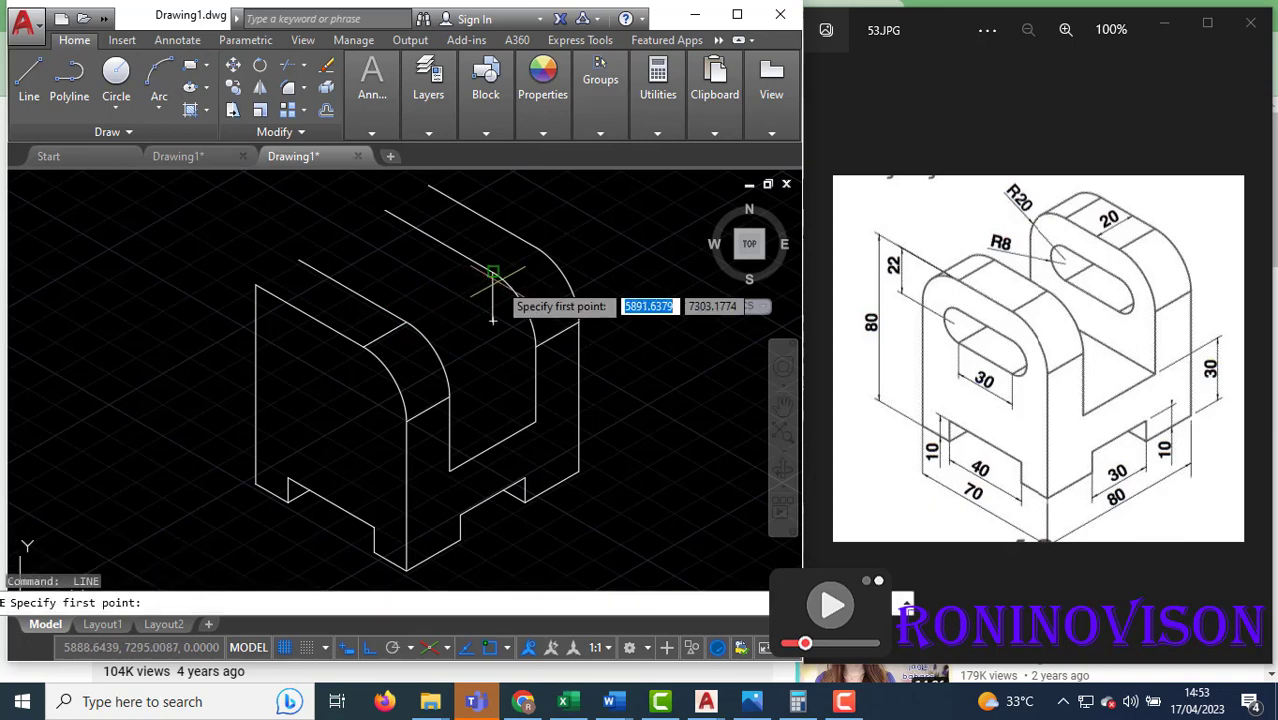
left_click(493, 274)
left_click(538, 245)
key("Return")
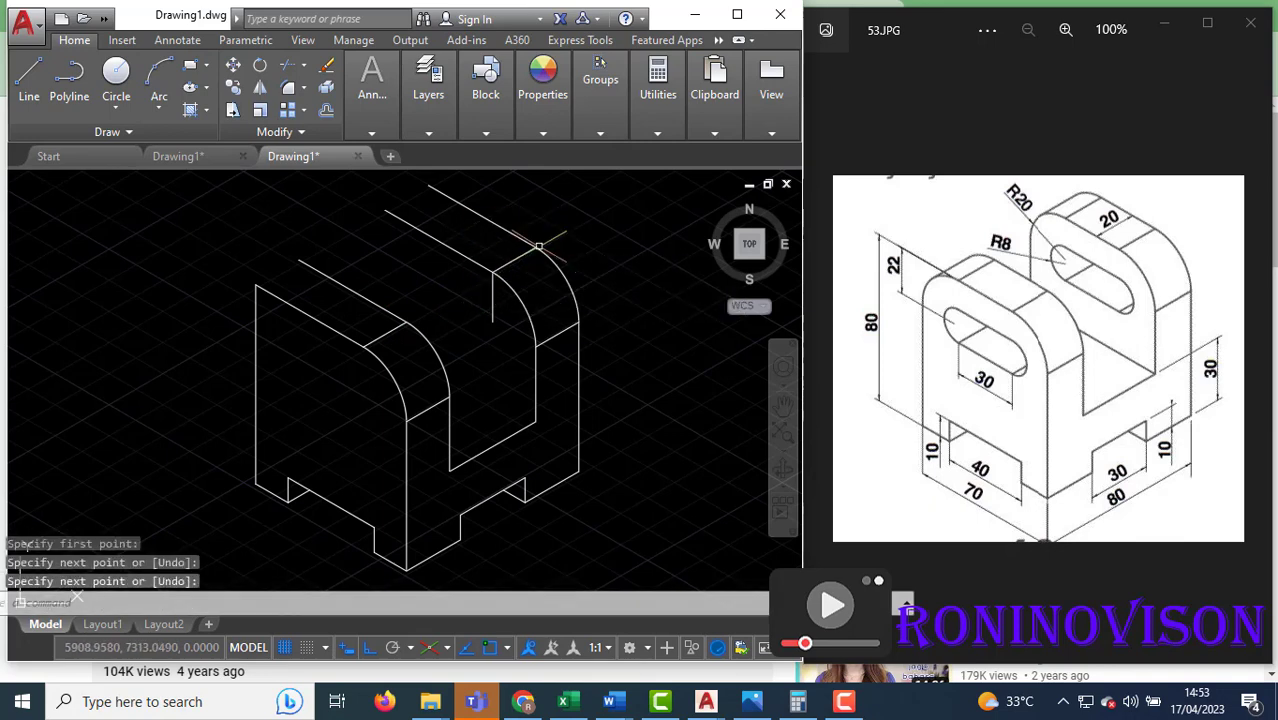
- Erase the vertical construction line below the upper end of the rear upright's inner arc
left_click(492, 315)
type("e")
key("Return")
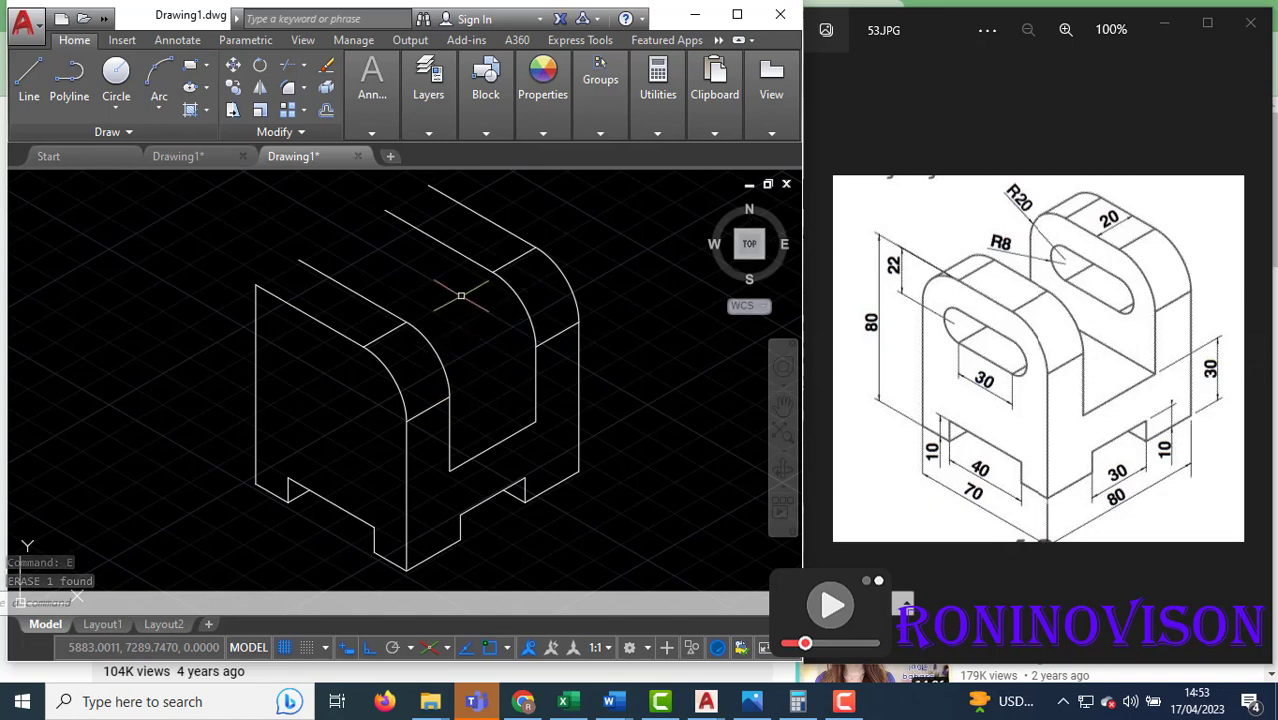
- Draw construction lines from the front face's unrounded top corner, 20 units along the top edge and 20 units down
type("l")
key("Return")
left_click(257, 287)
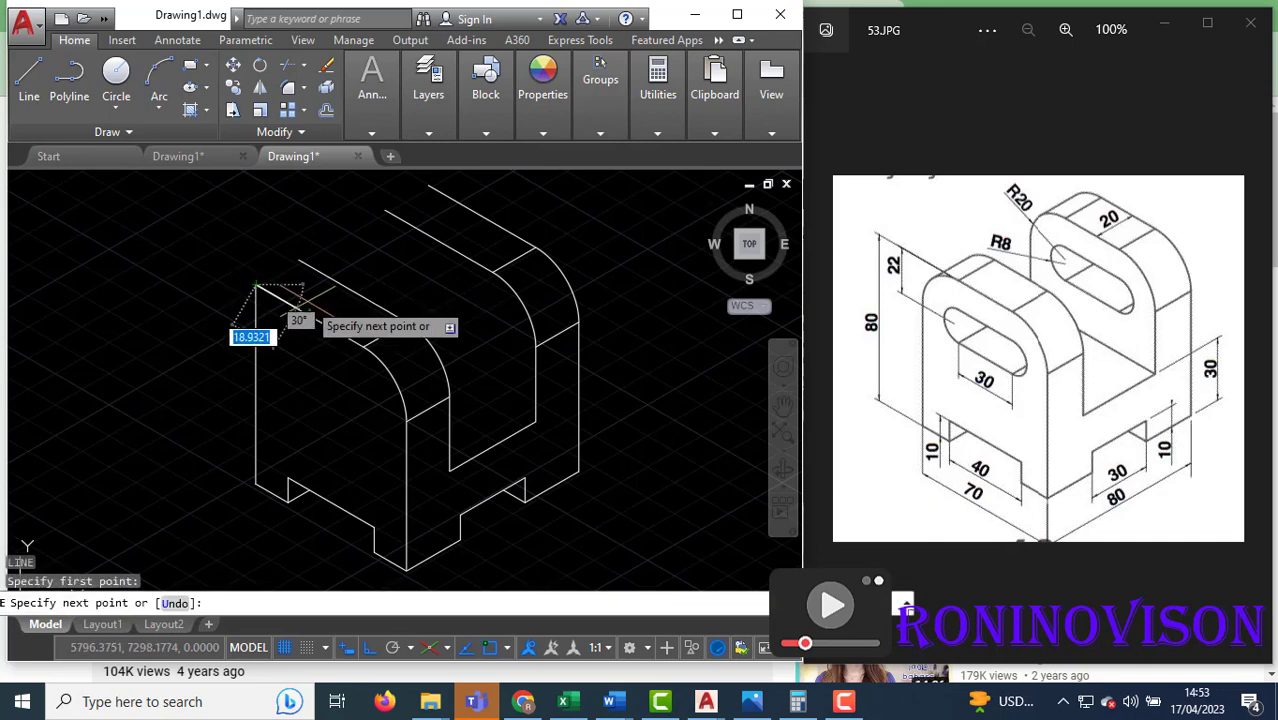
type("20")
key("Return")
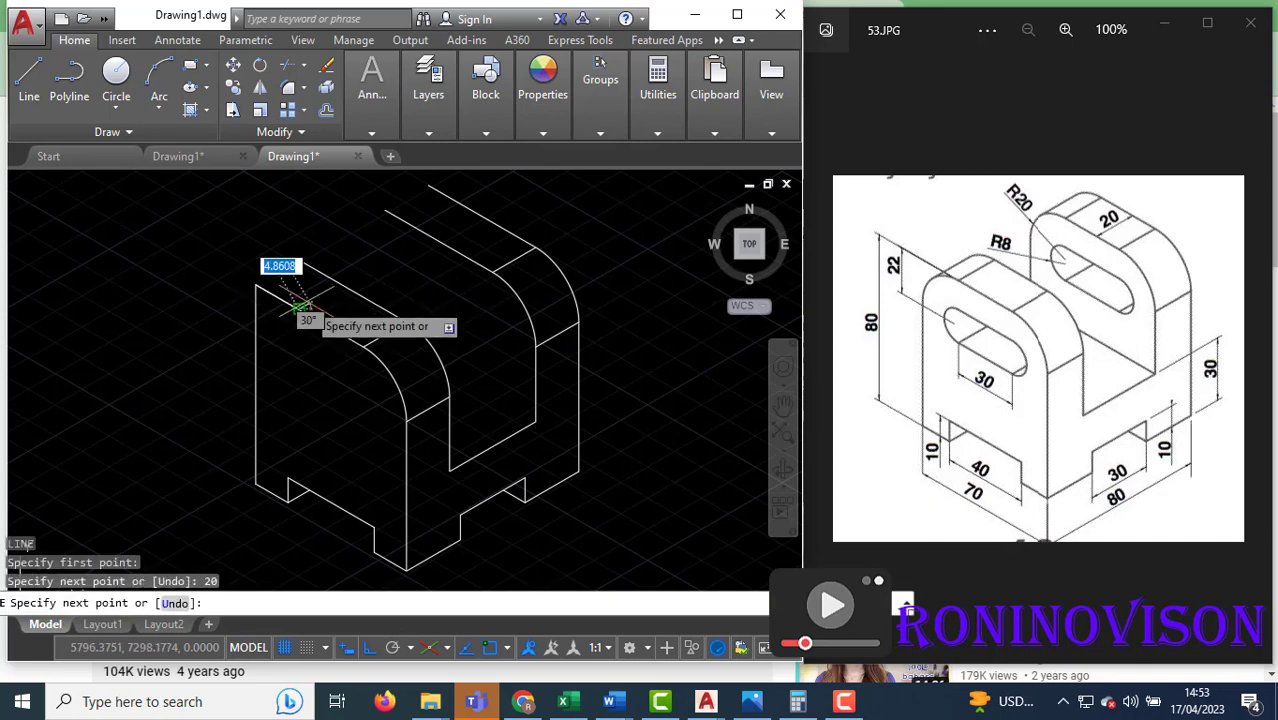
key("F5")
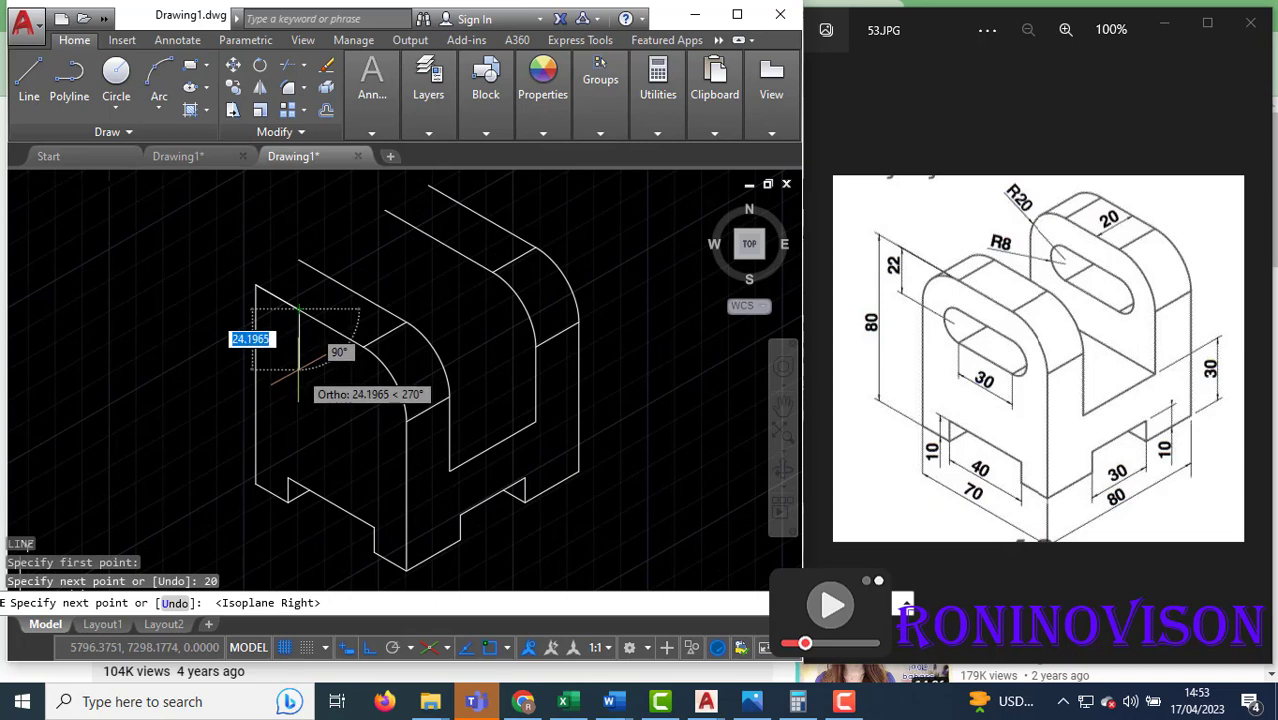
type("20")
key("Return")
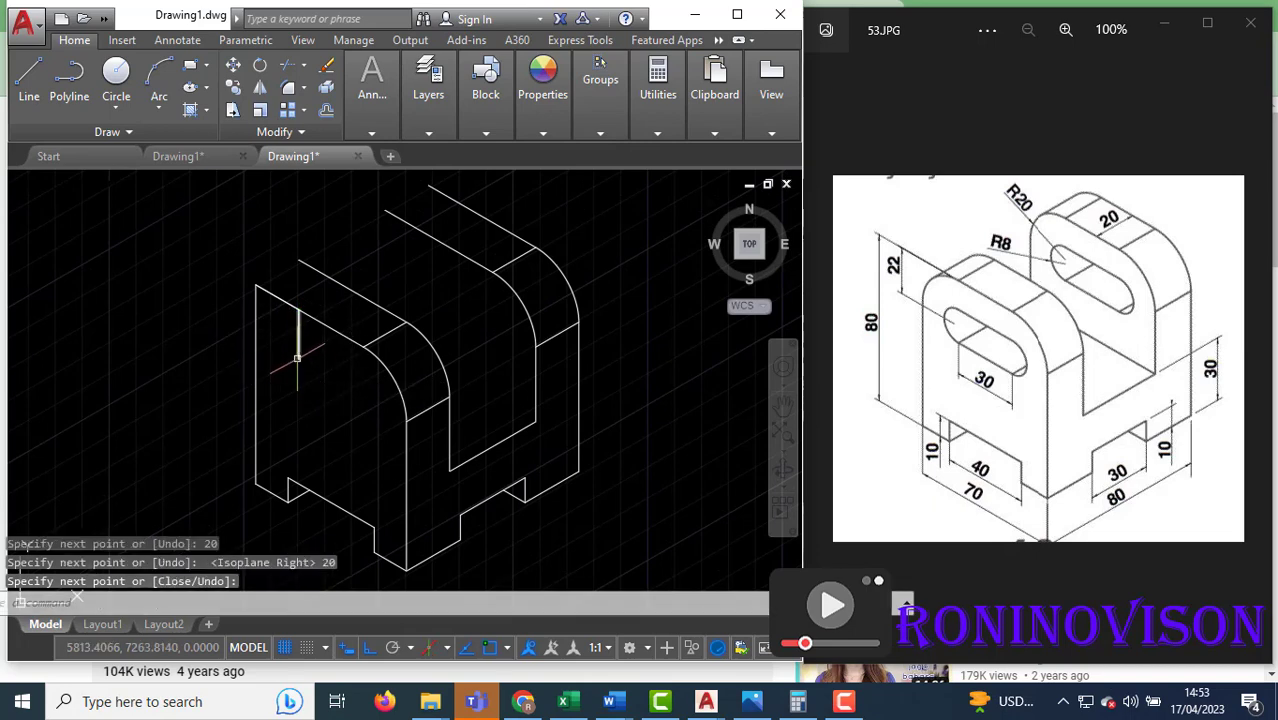
- Draw an isocircle of radius 20 on the left isoplane, centred at the lower end of the front face's vertical construction line
type("EL")
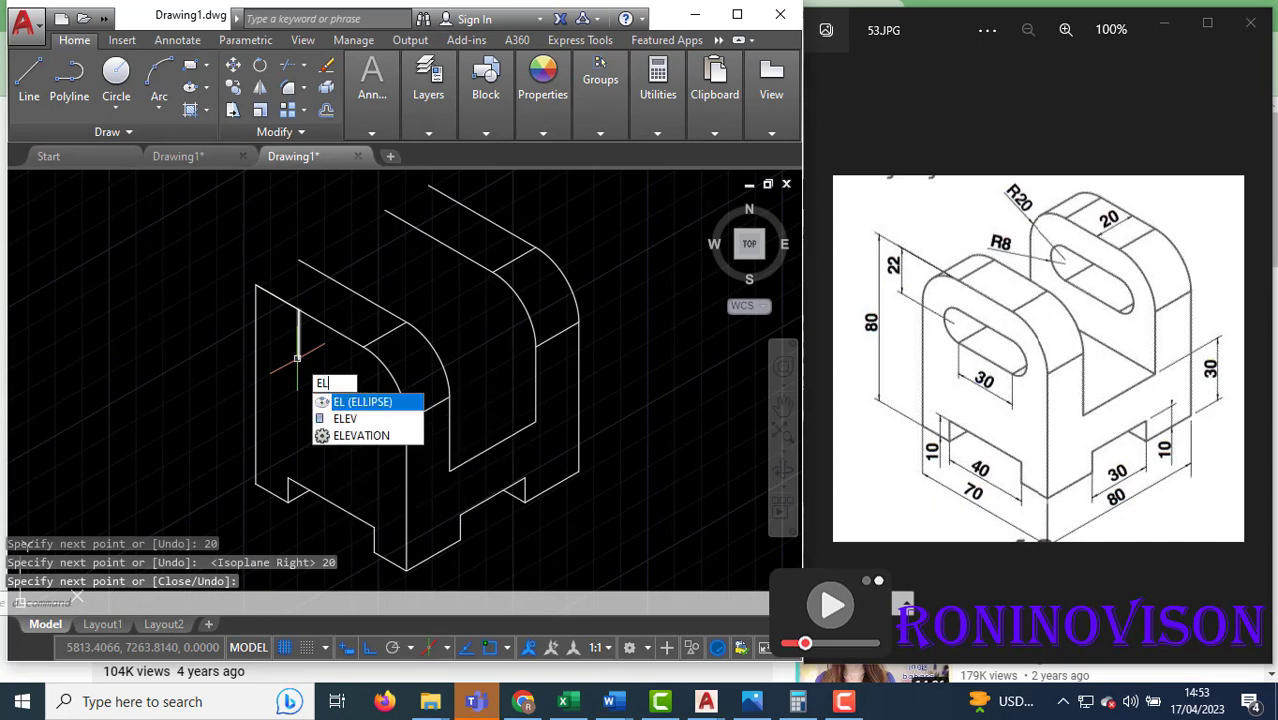
key("Return")
left_click(395, 603)
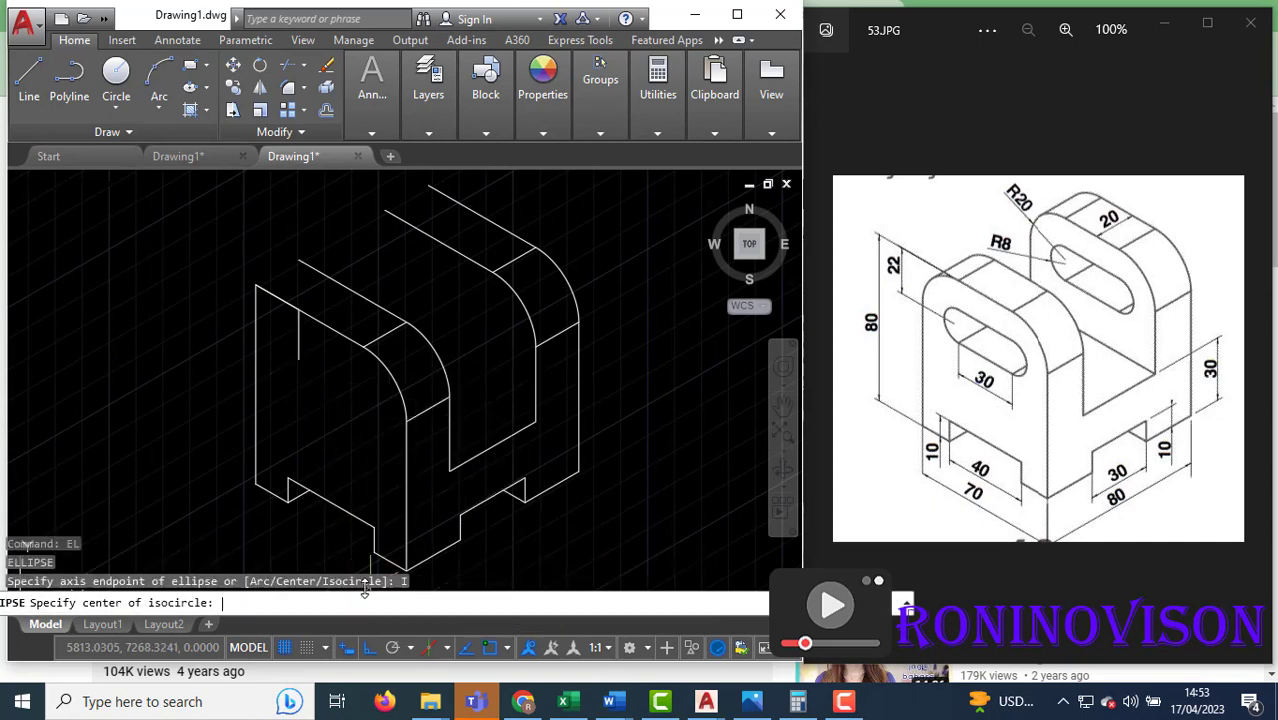
left_click(298, 358)
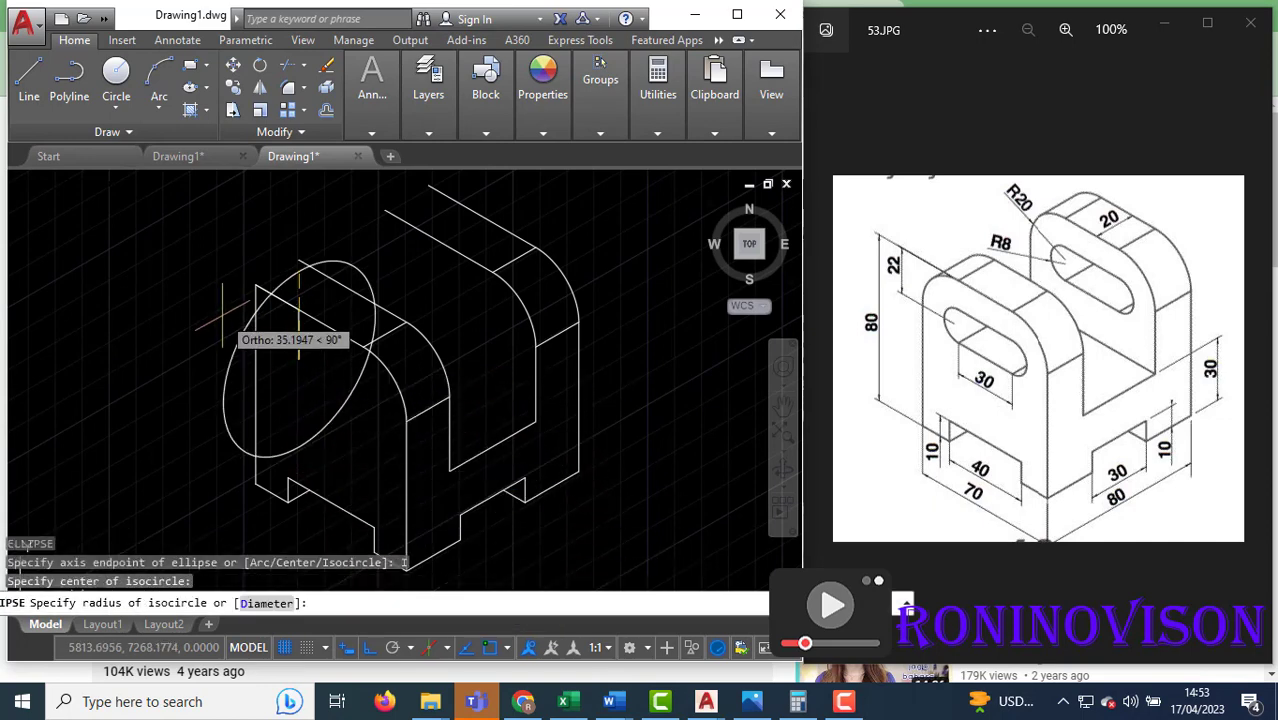
key("F5")
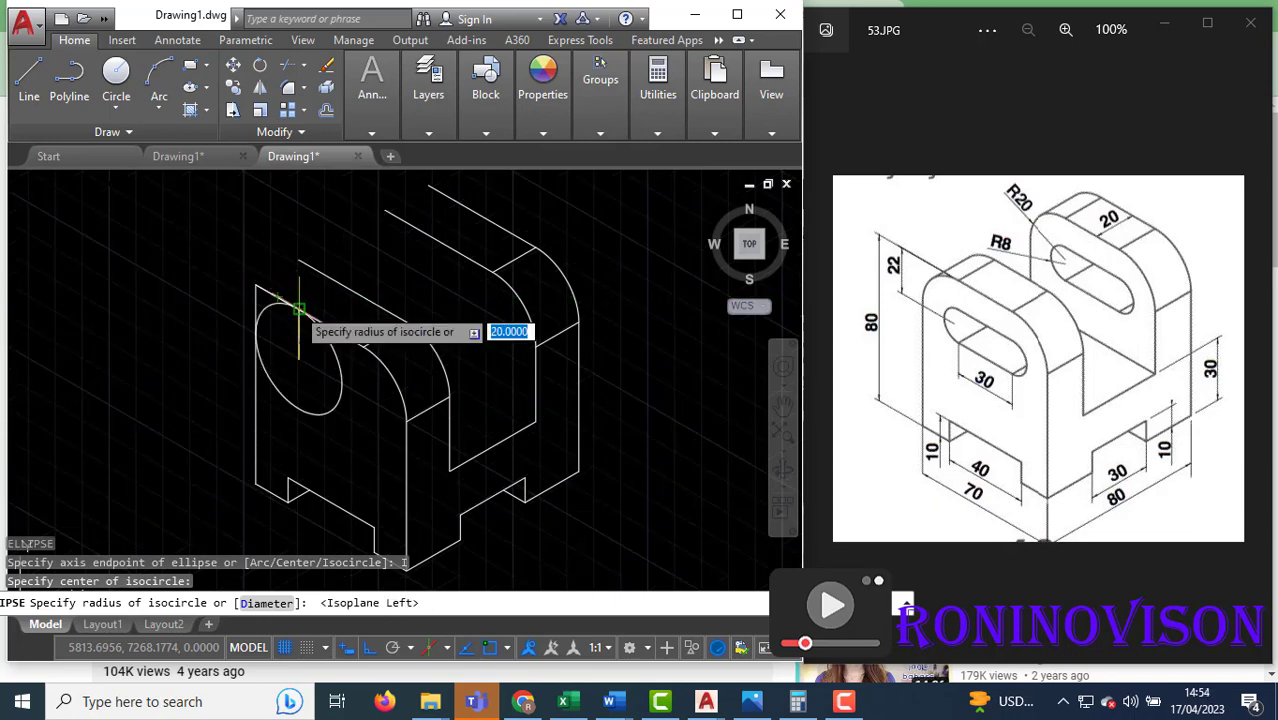
type("20")
key("Return")
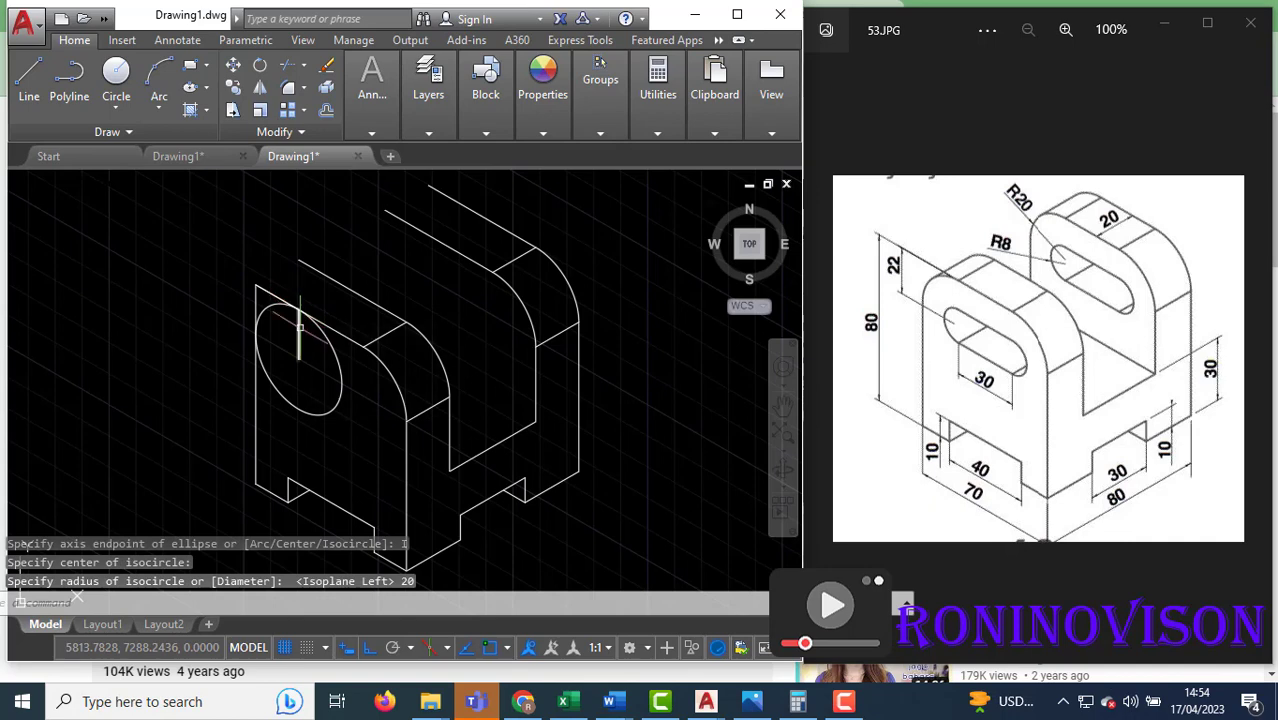
- Trim the isocircle to leave only the corner arc between the front face's top and vertical edges
type("tr")
key("Return")
key("Return")
left_click(333, 350)
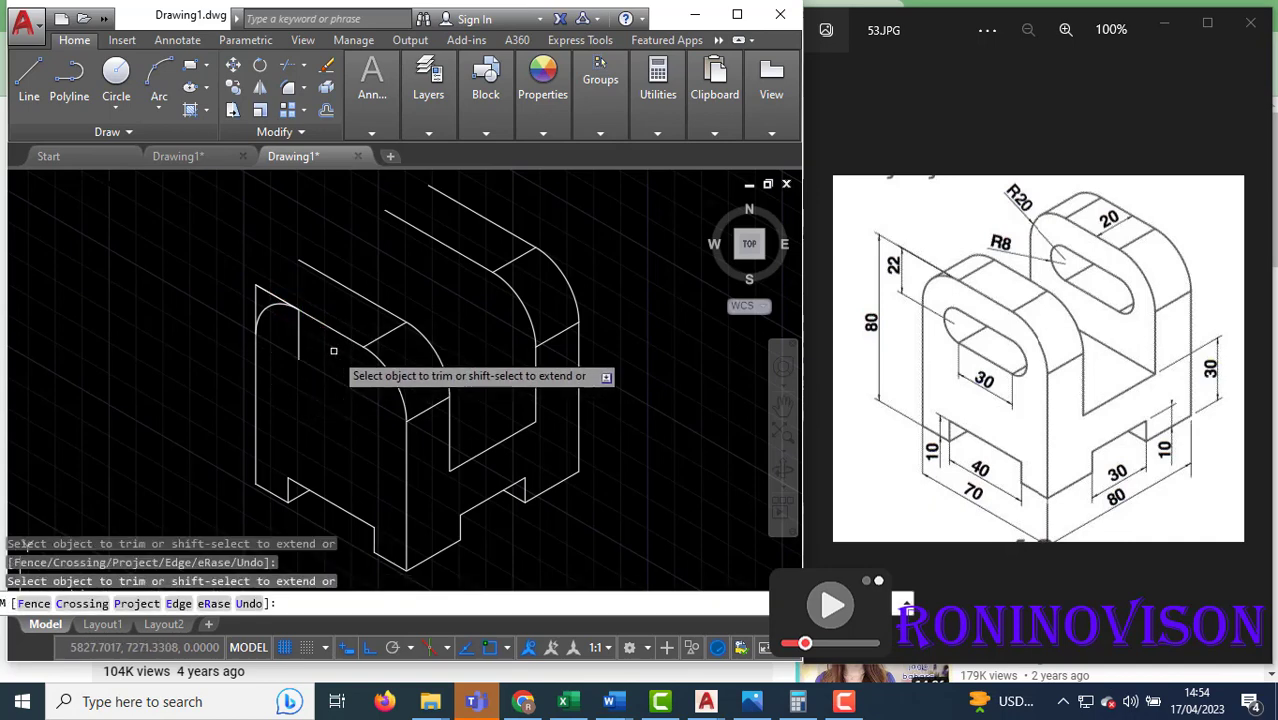
key("Escape")
- Copy the corner arc from the front face's corner to the matching open ends of the other three top edges
left_click(268, 306)
type("c")
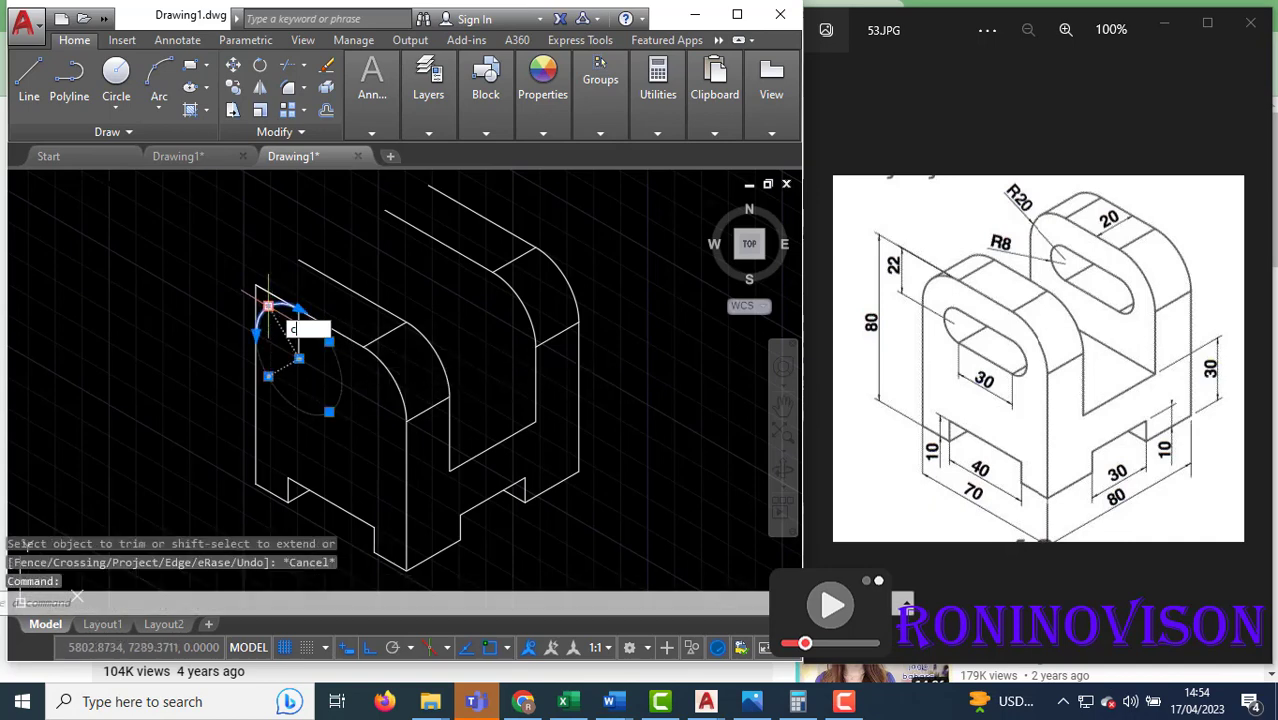
type("o")
key("Return")
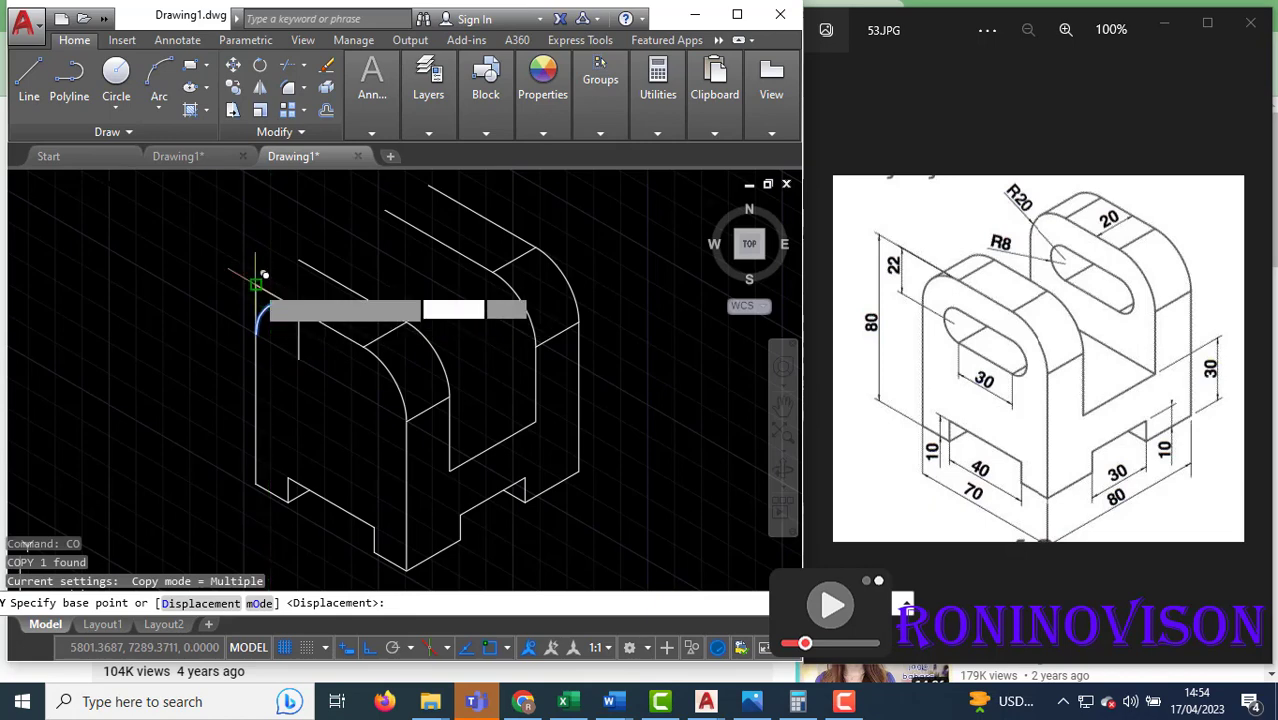
left_click(263, 275)
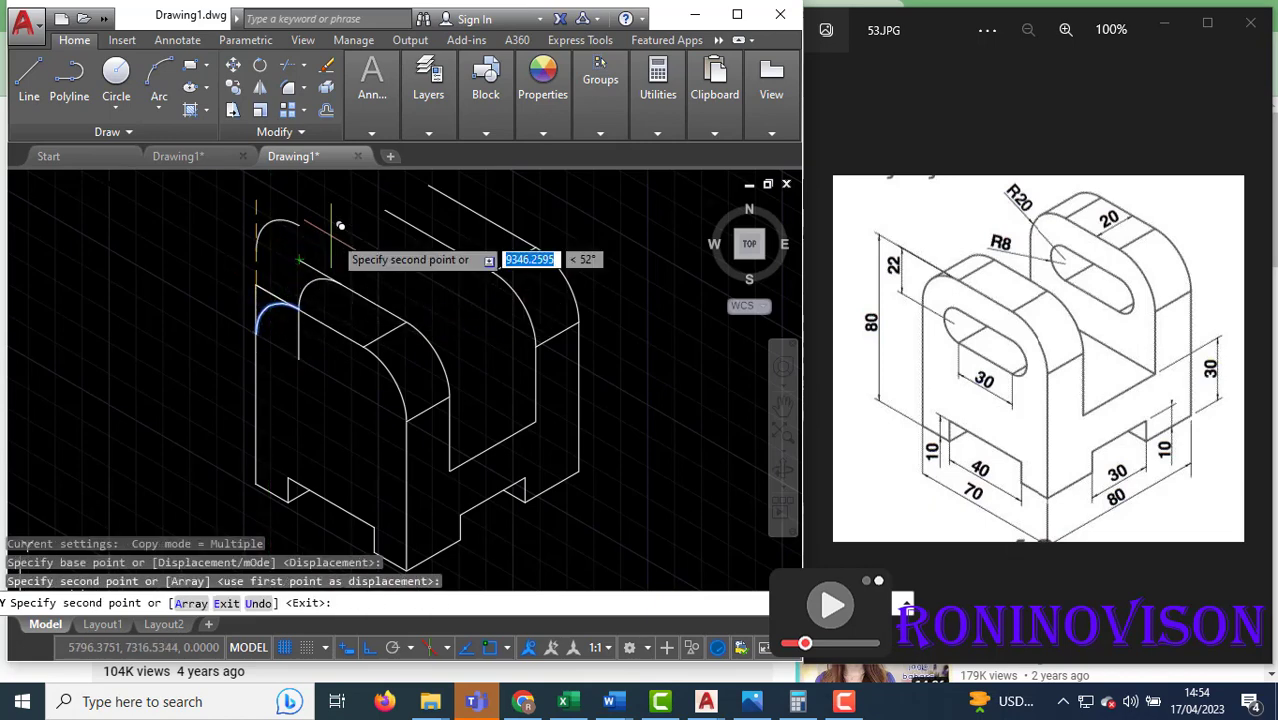
left_click(386, 207)
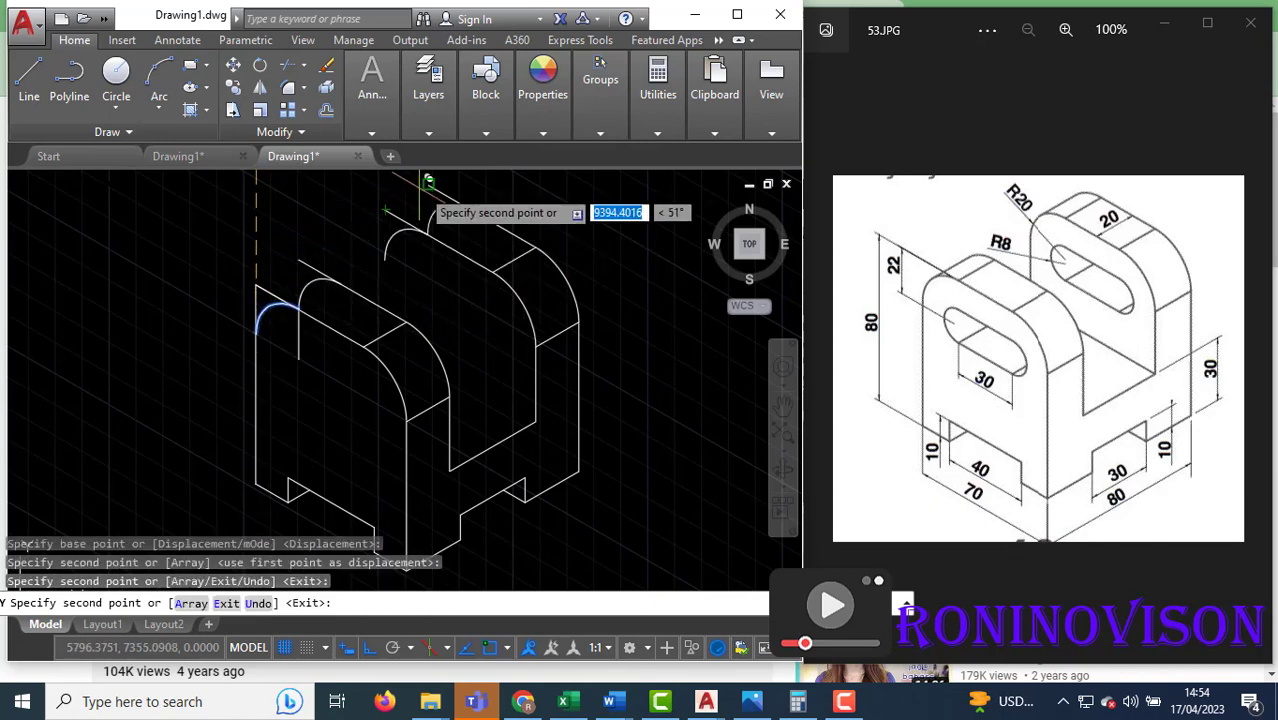
left_click(429, 183)
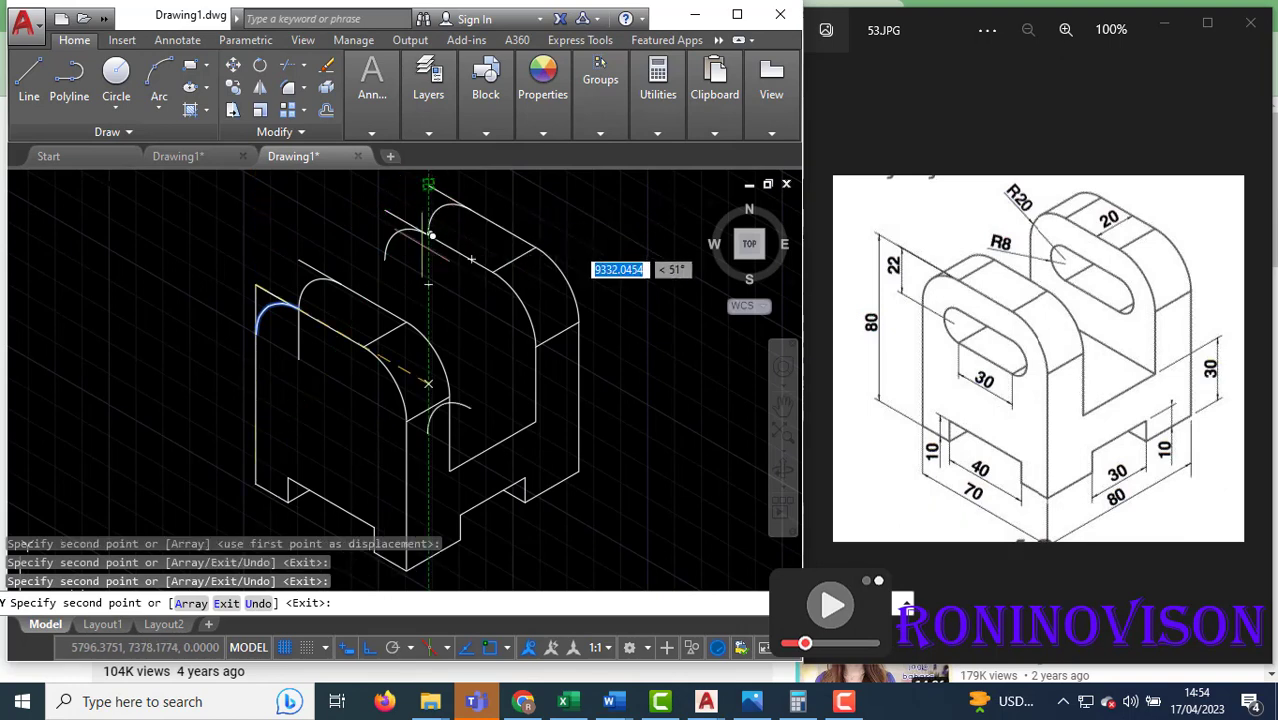
key("Escape")
- Trim the ends of the rear upright's two top edges that extend past the copied arcs
type("tr")
key("Return")
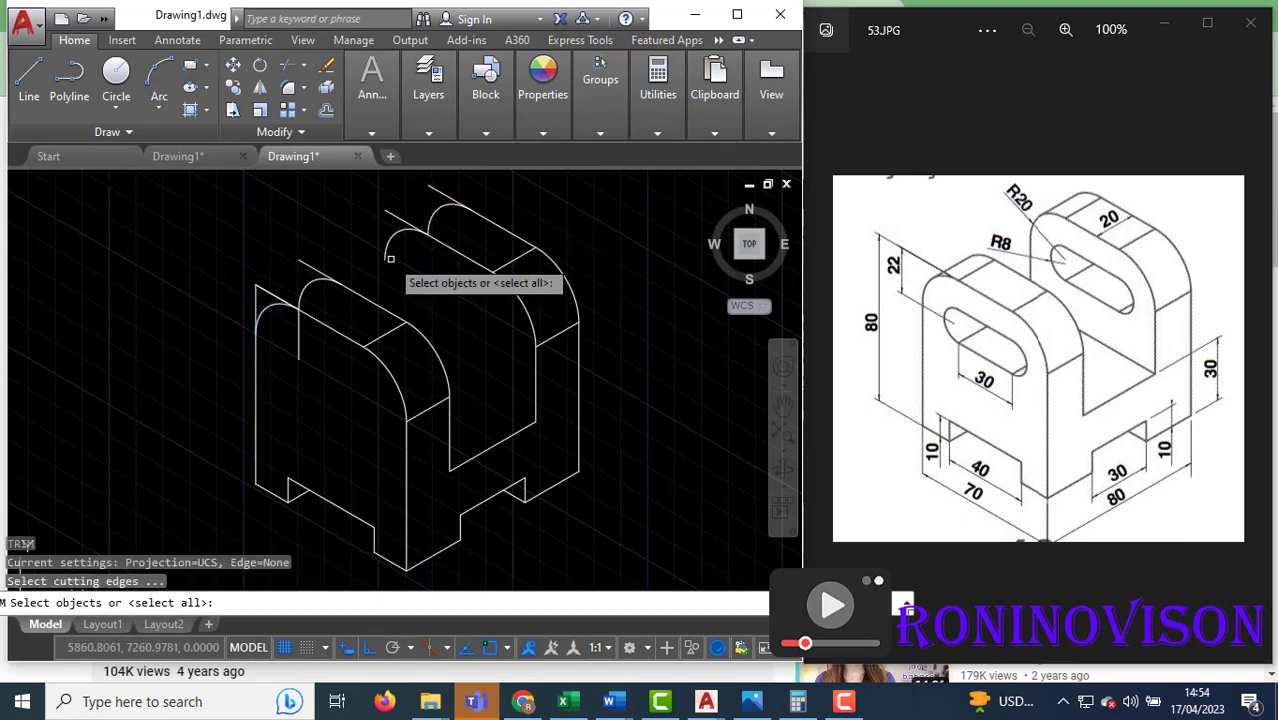
key("Return")
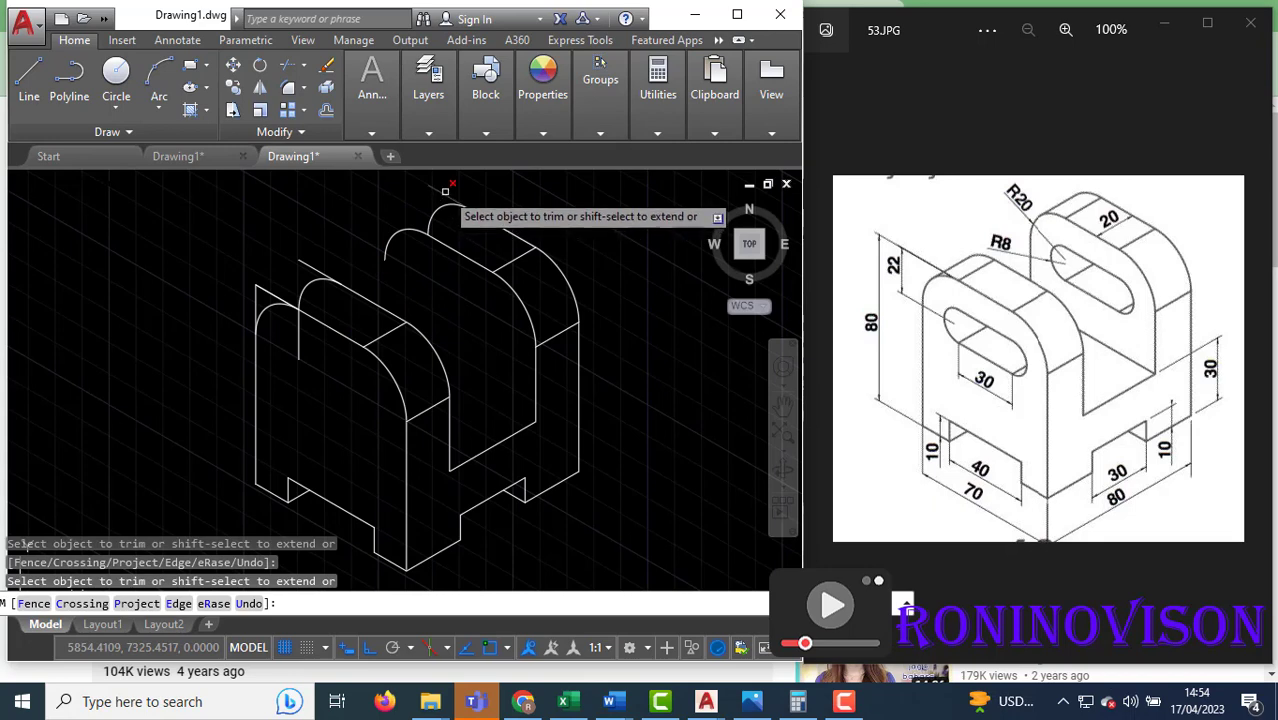
key("Escape")
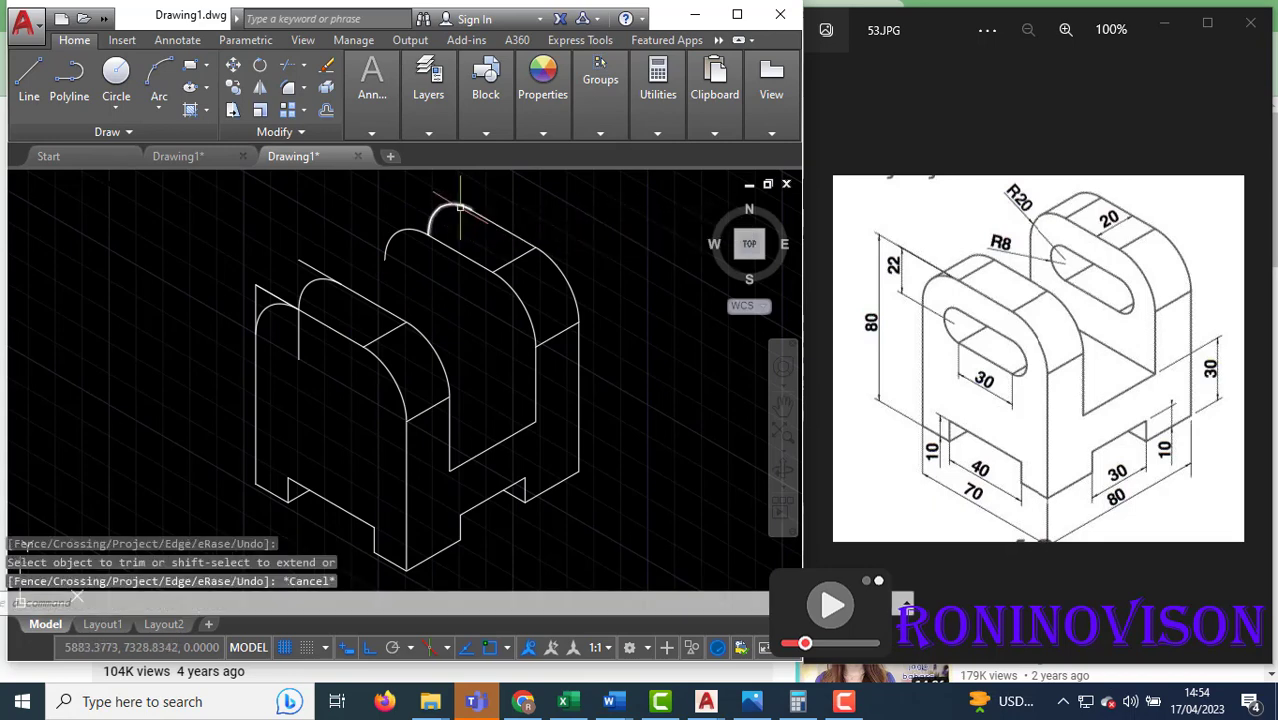
- Draw a thickness line joining the outer sides of the rear upright's two new corner arcs
type("l")
key("Return")
left_click(440, 207)
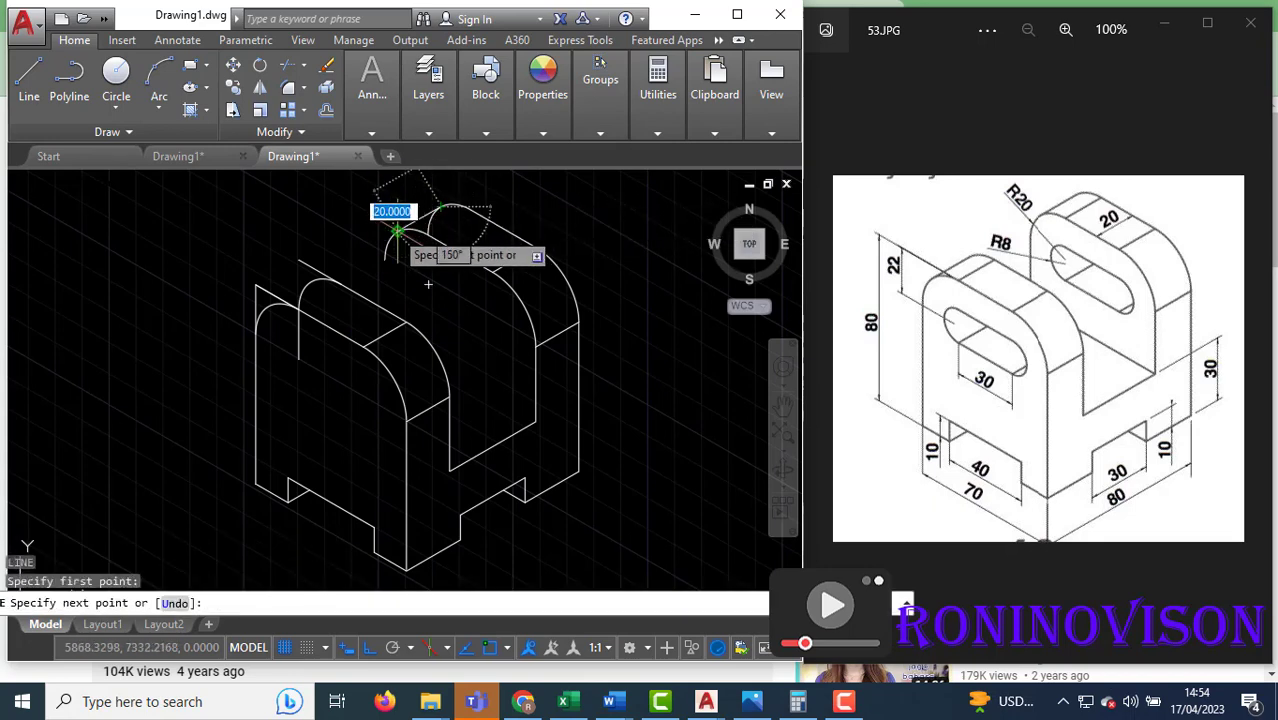
left_click(395, 230)
key("Escape")
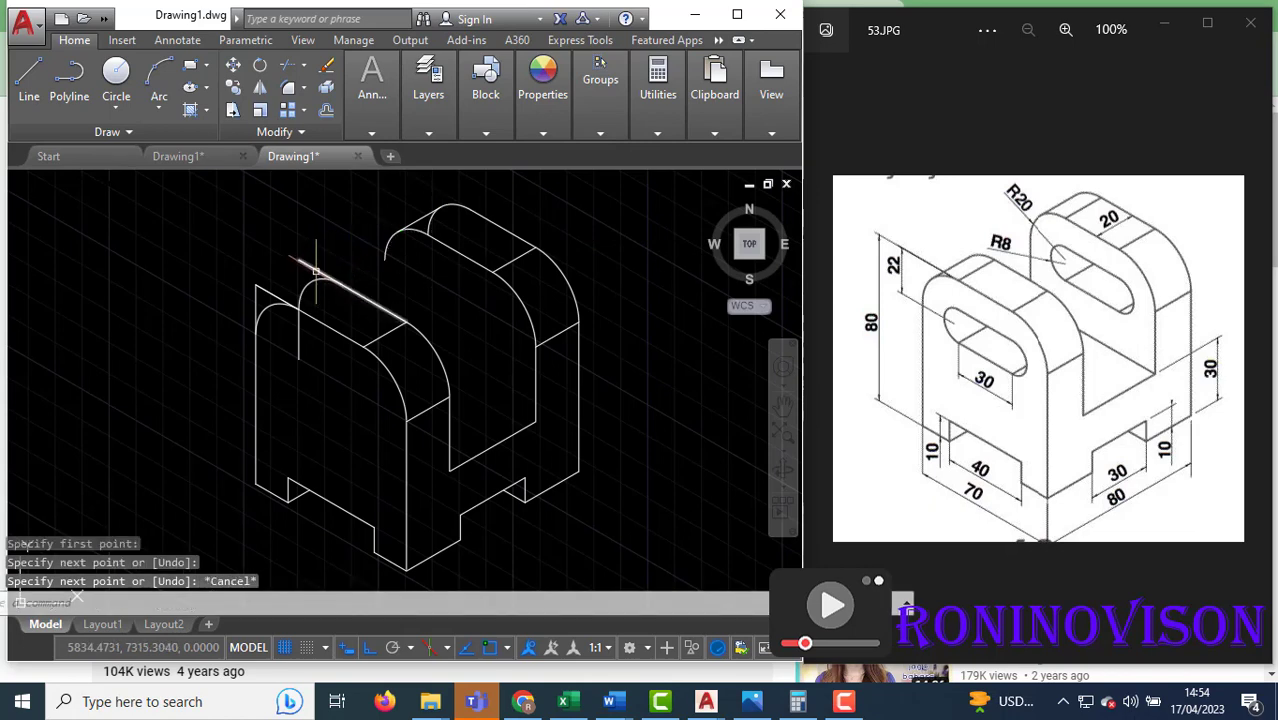
- Draw a thickness line joining the outer sides of the front upright's two new corner arcs
key("Return")
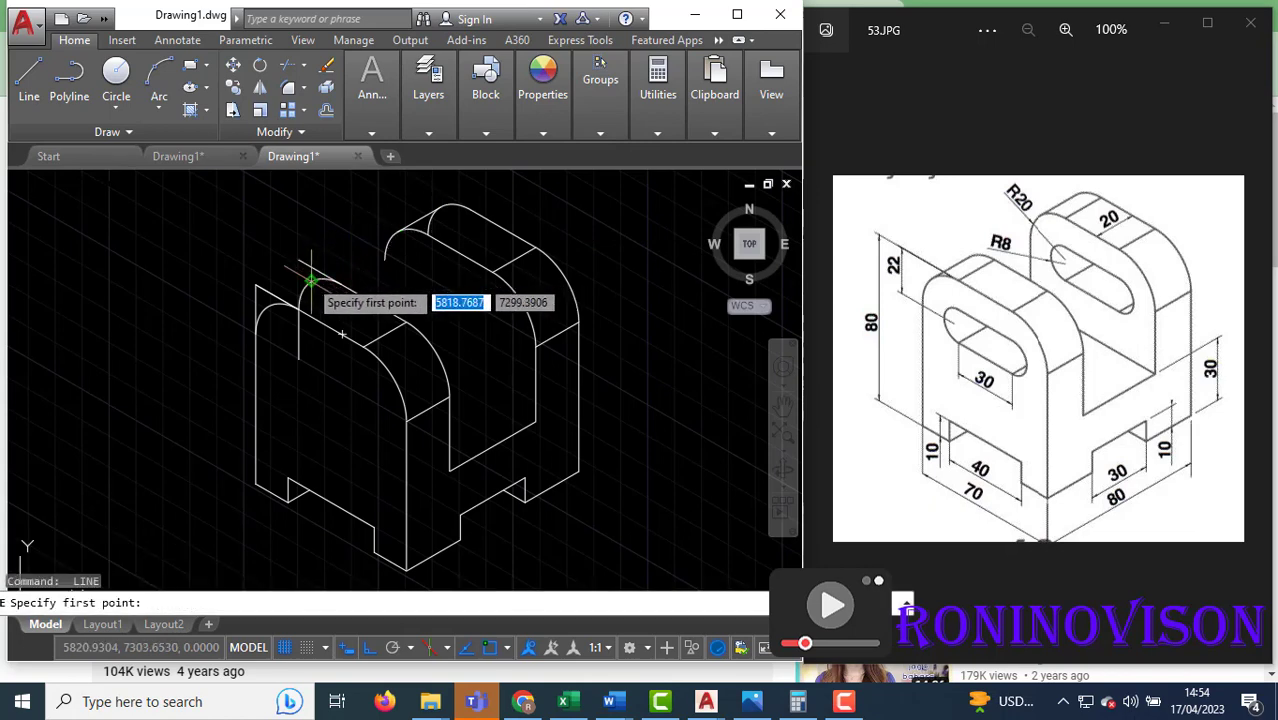
left_click(311, 280)
left_click(320, 285)
key("Escape")
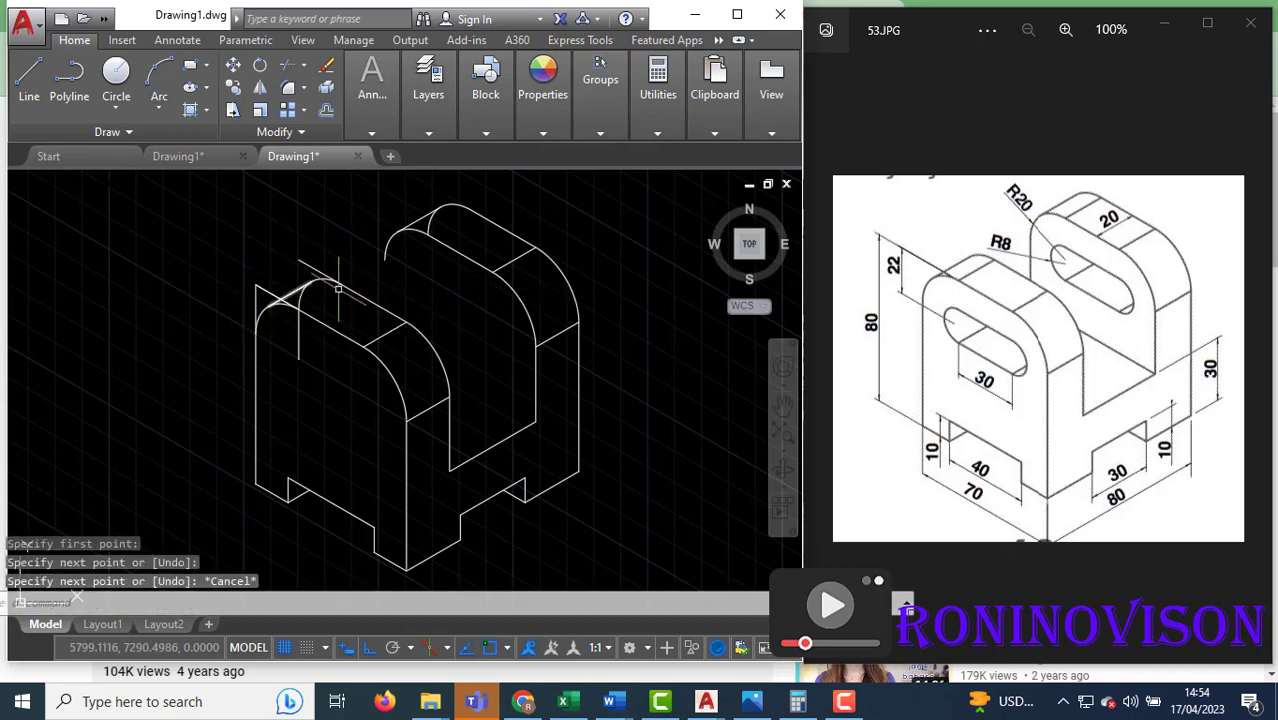
- Trim the front upright's top and vertical edges where they extend beyond its new corner arcs and thickness line
type("tr")
key("Return")
key("Return")
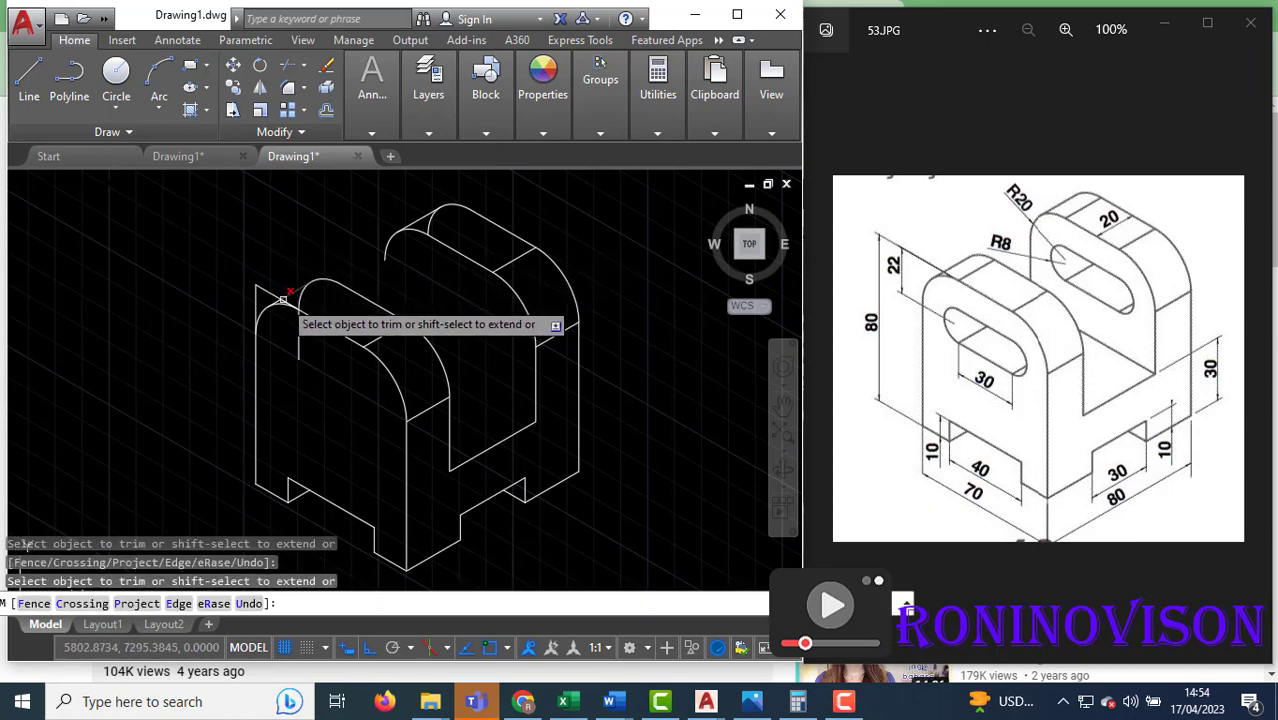
left_click(274, 293)
scroll(287, 299, "up", 3)
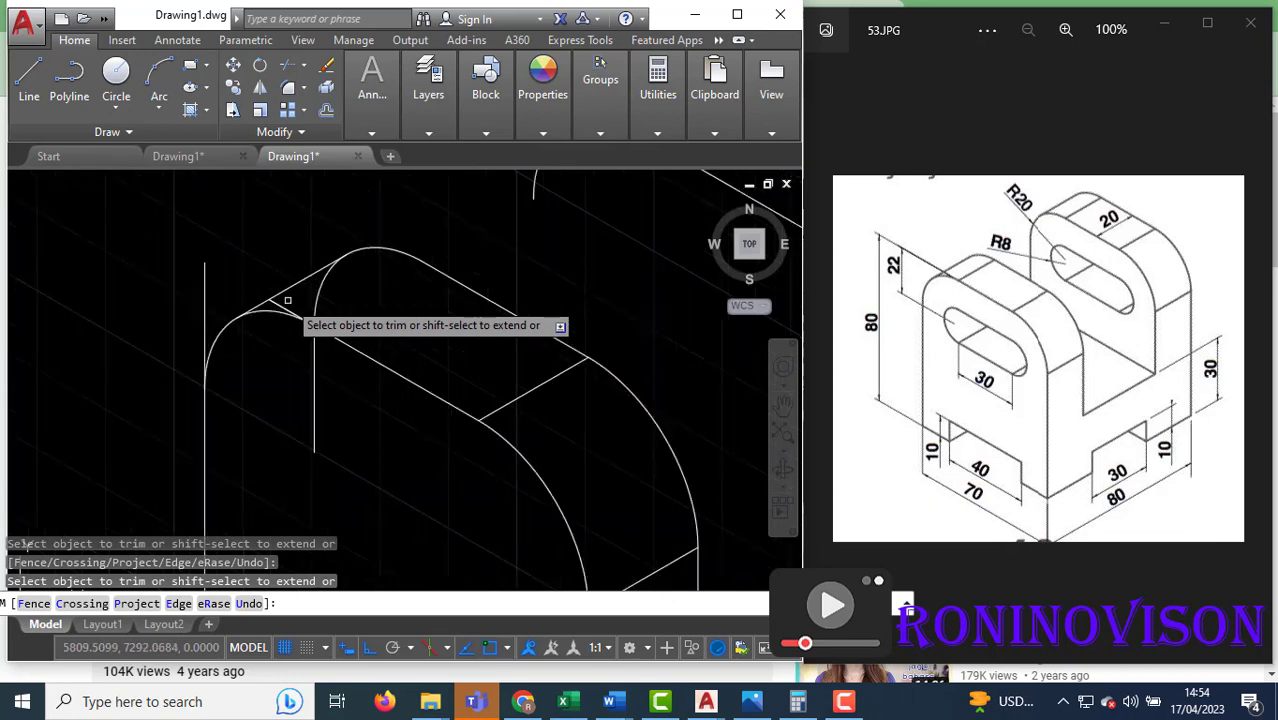
left_click(205, 300)
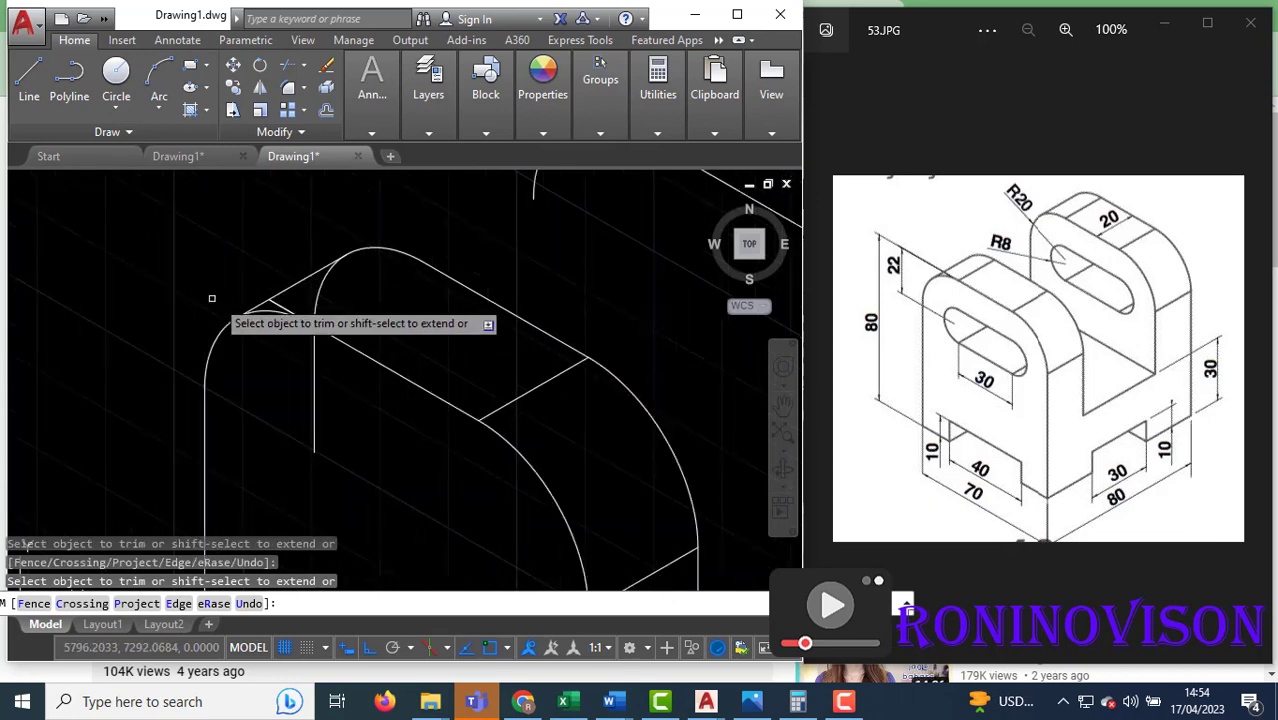
key("Escape")
- Remove the two overlapping top-edge segments left outside the front face's new corner arc, erasing one and trimming the other
left_click(271, 300)
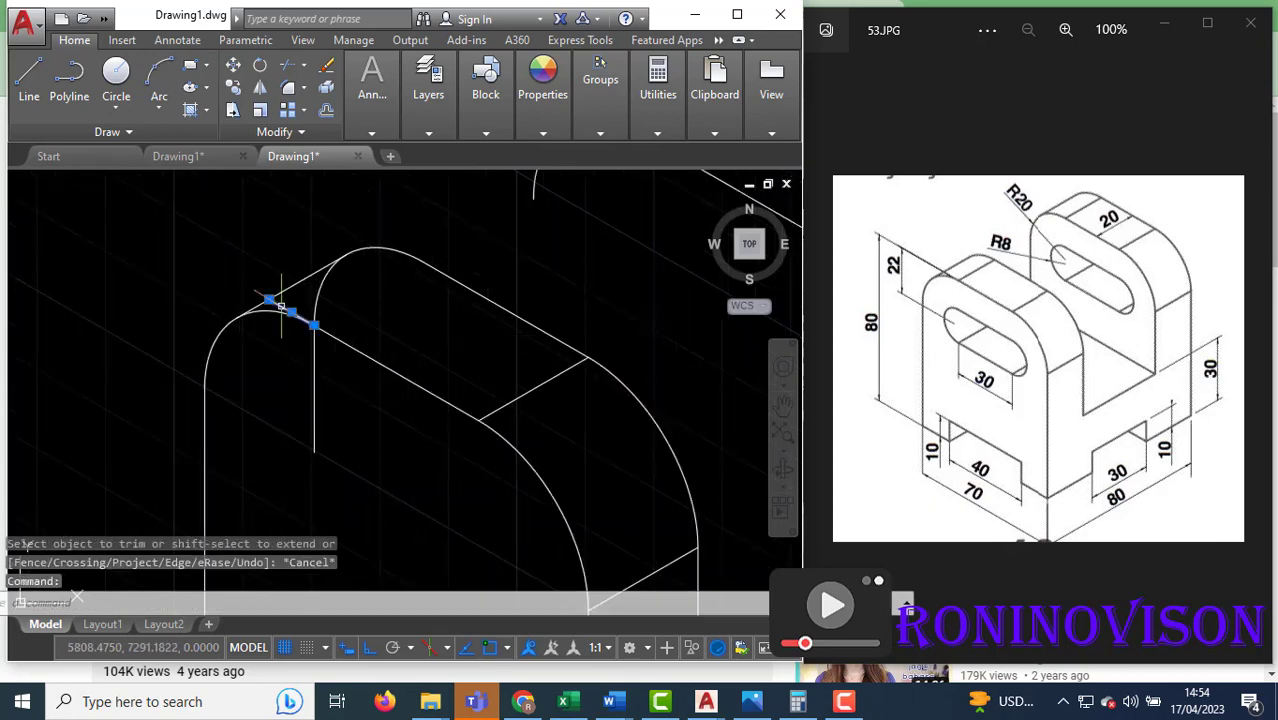
type("e")
key("Return")
left_click(272, 302)
key("Escape")
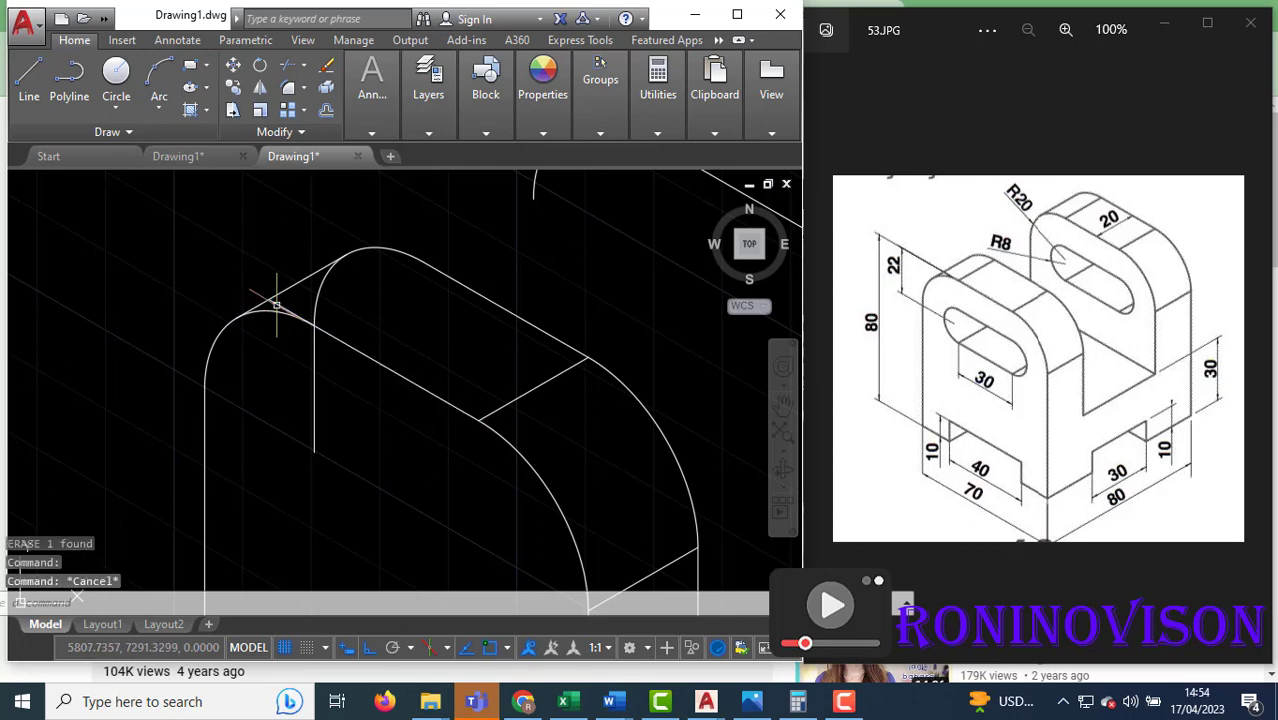
type("tr")
key("Return")
key("Return")
left_click(277, 304)
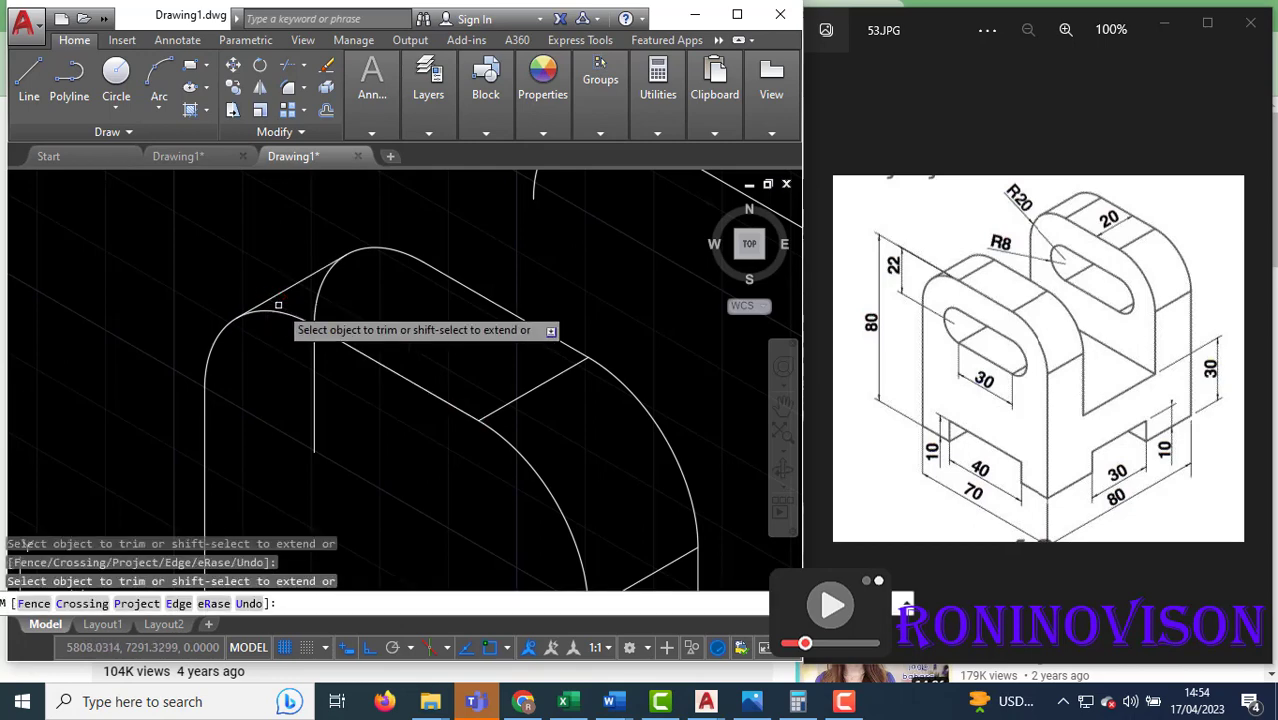
key("Escape")
- Trim the hidden part of the front upright's rear corner arc below the new thickness line
scroll(225, 296, "down", 2)
type("tr")
key("Return")
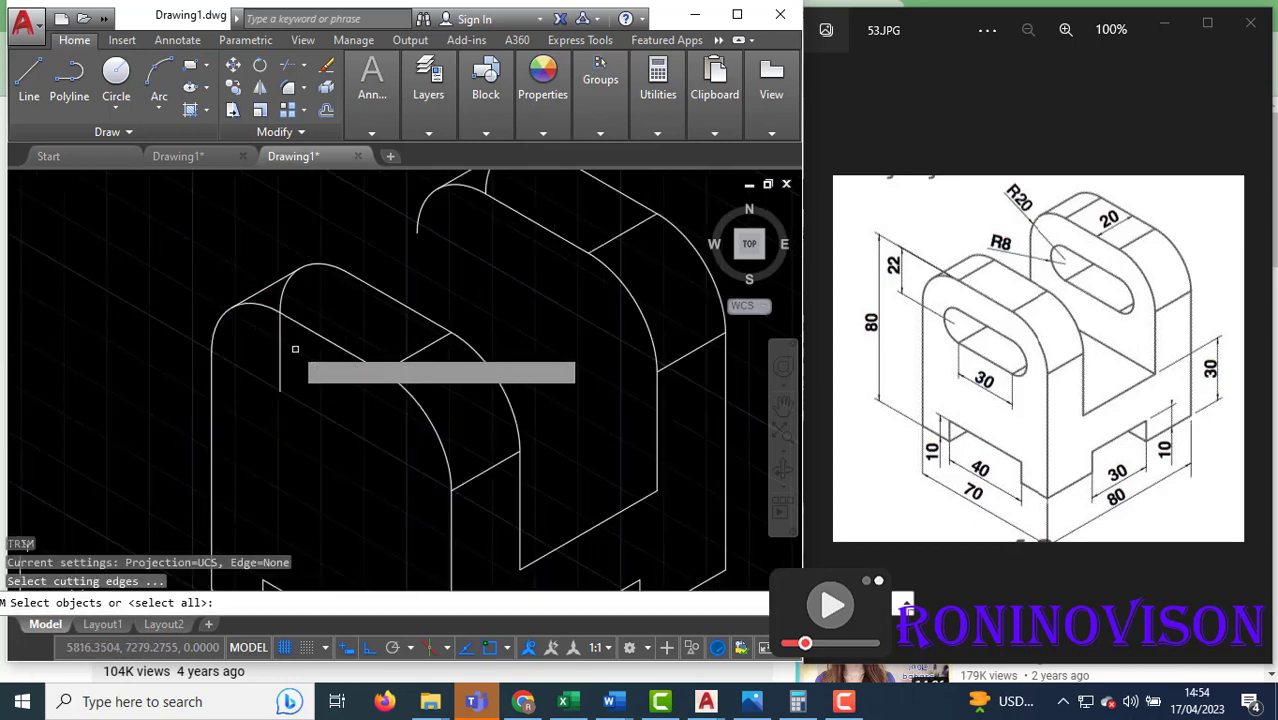
key("Return")
left_click(281, 340)
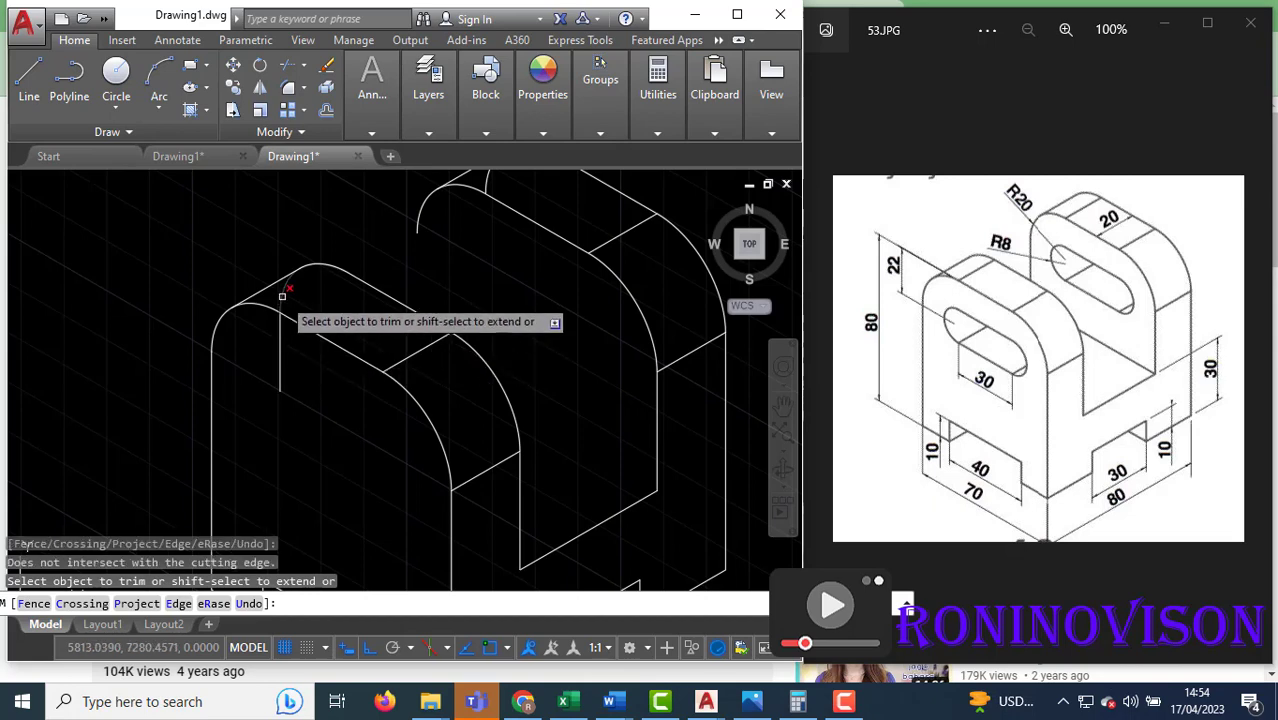
key("Escape")
- Erase the vertical construction line on the front face below the new corner arc
left_click(288, 325)
left_click(266, 332)
type("e")
key("Return")
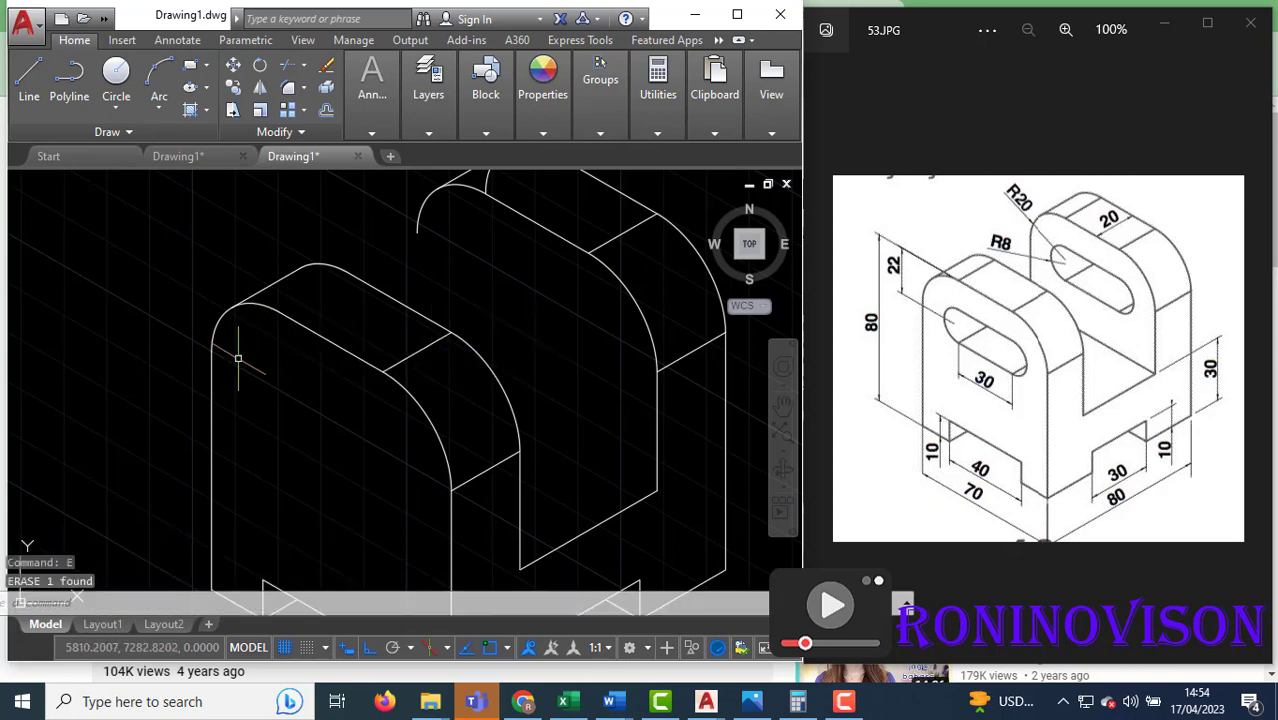
- Trim the hidden part of the rear upright's far corner arc below its new thickness line
scroll(334, 289, "down", 2)
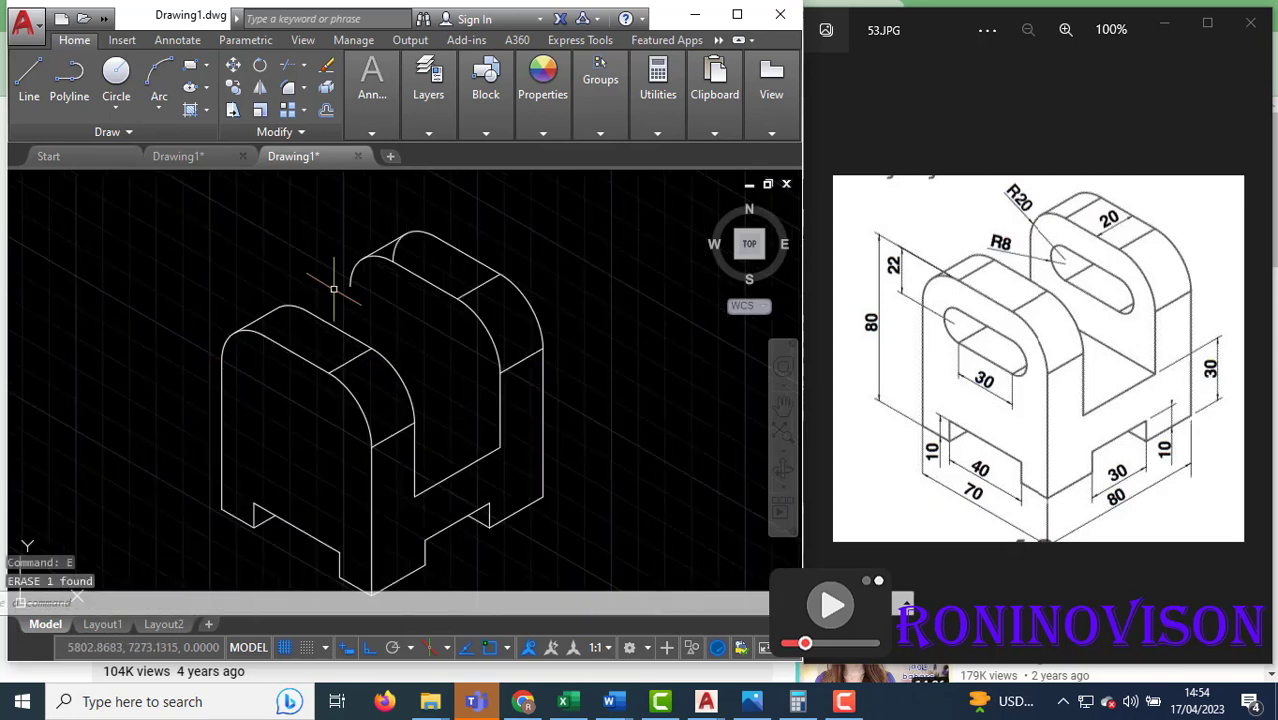
type("r")
key("Return")
left_click(399, 248)
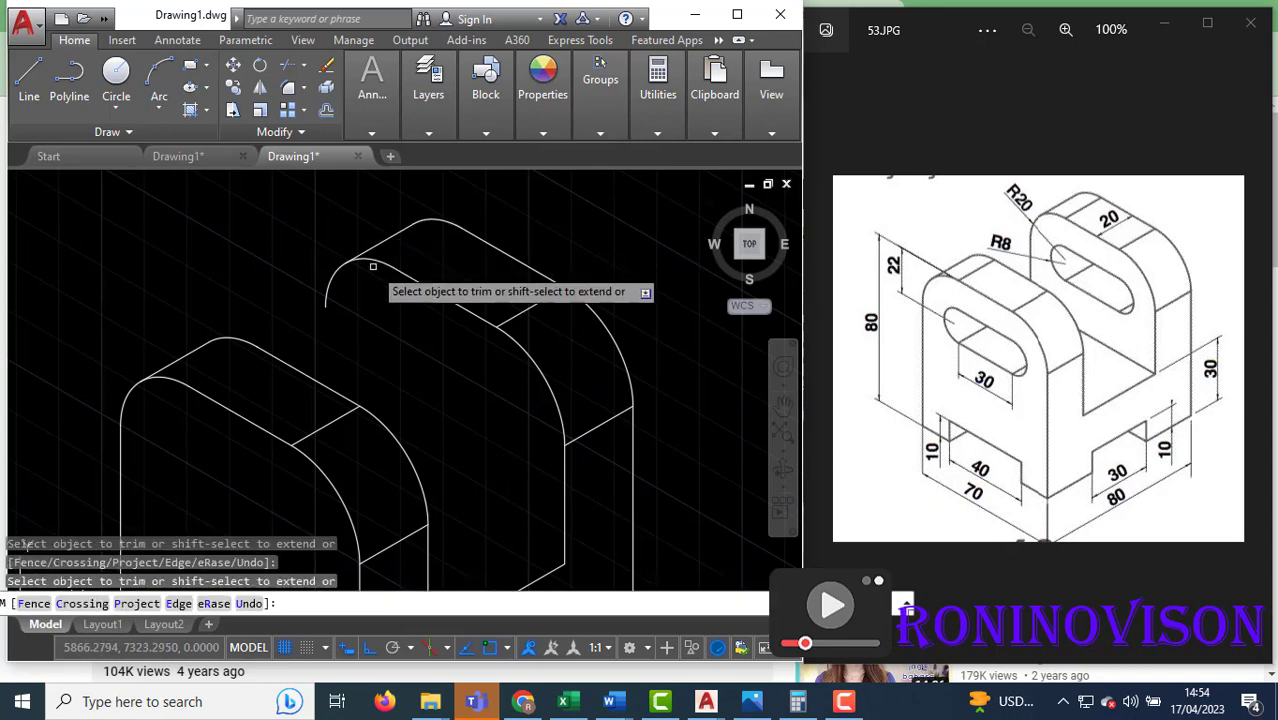
scroll(357, 252, "down", 2)
key("Escape")
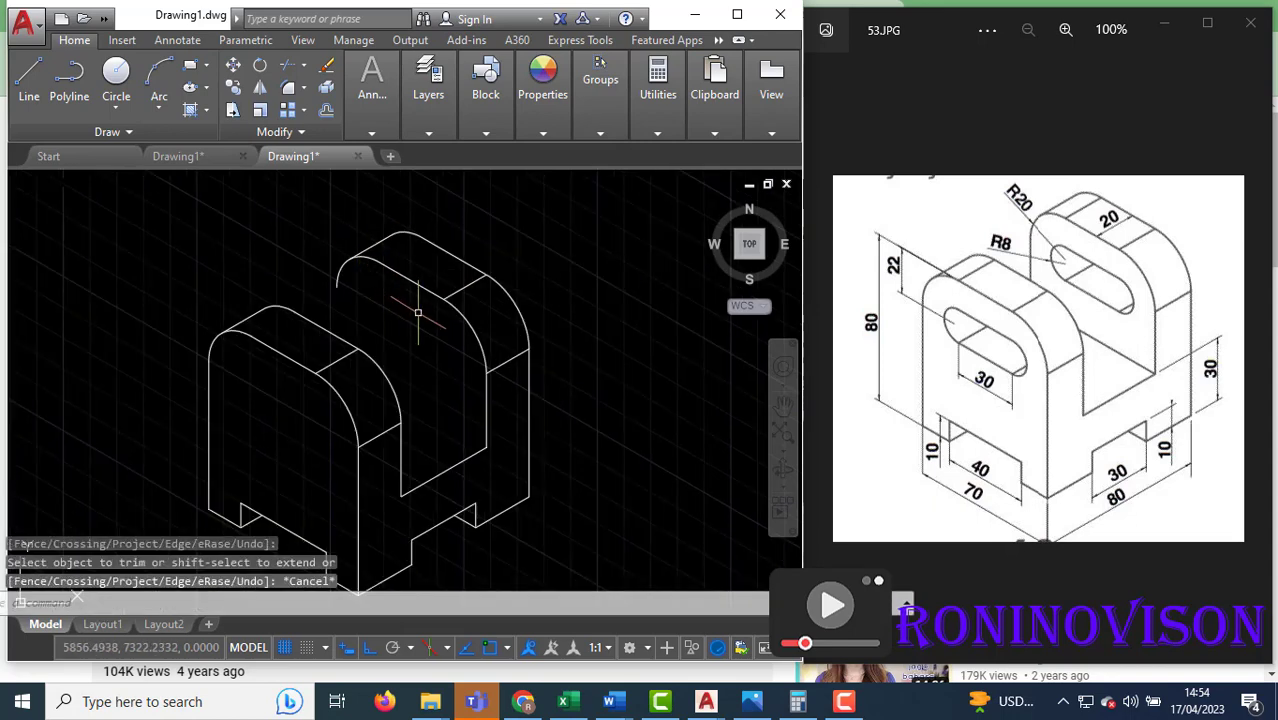
- Copy the rear upright's inner vertical edge from its upper end to the lower end of the new near corner arc
left_click(498, 423)
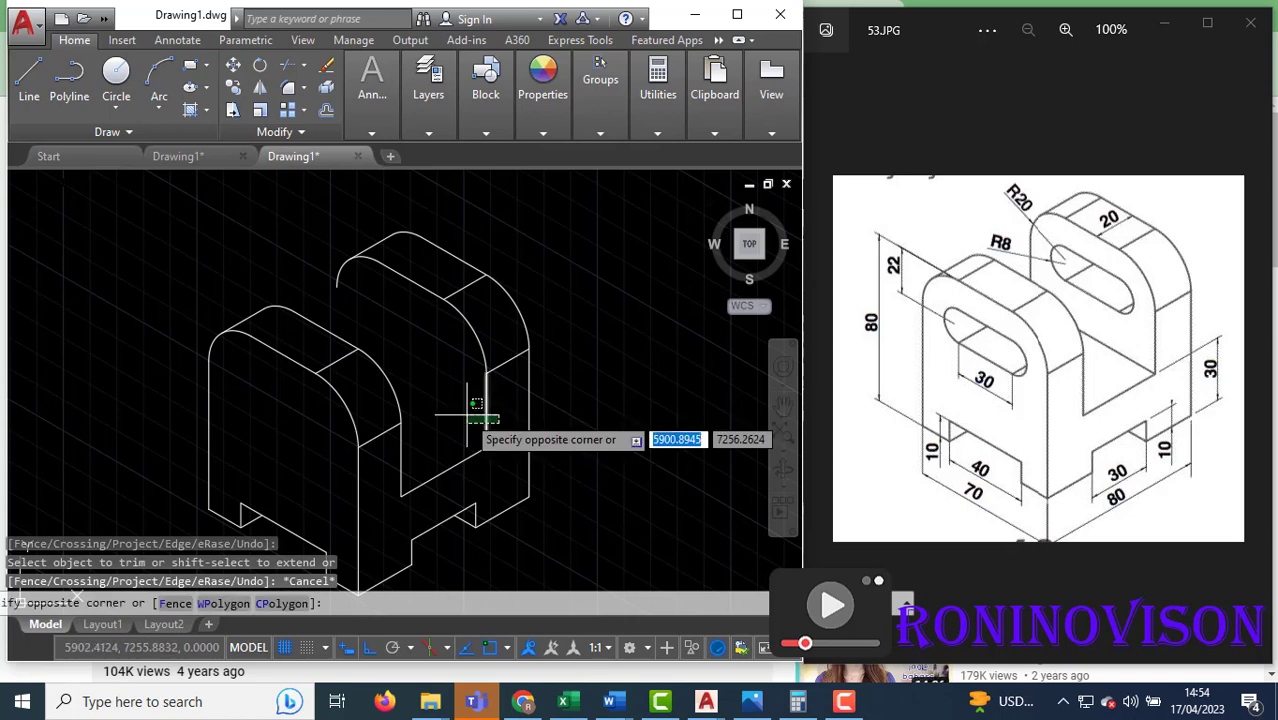
left_click(463, 412)
type("co")
key("Return")
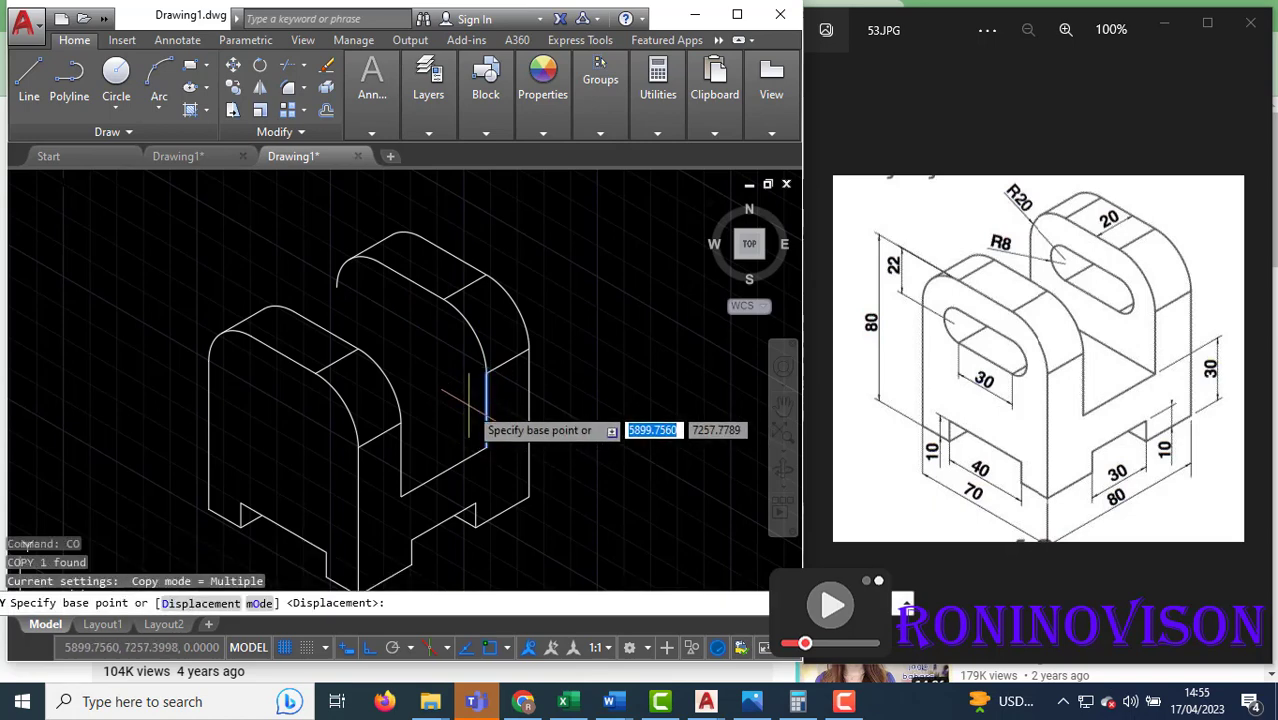
left_click(486, 373)
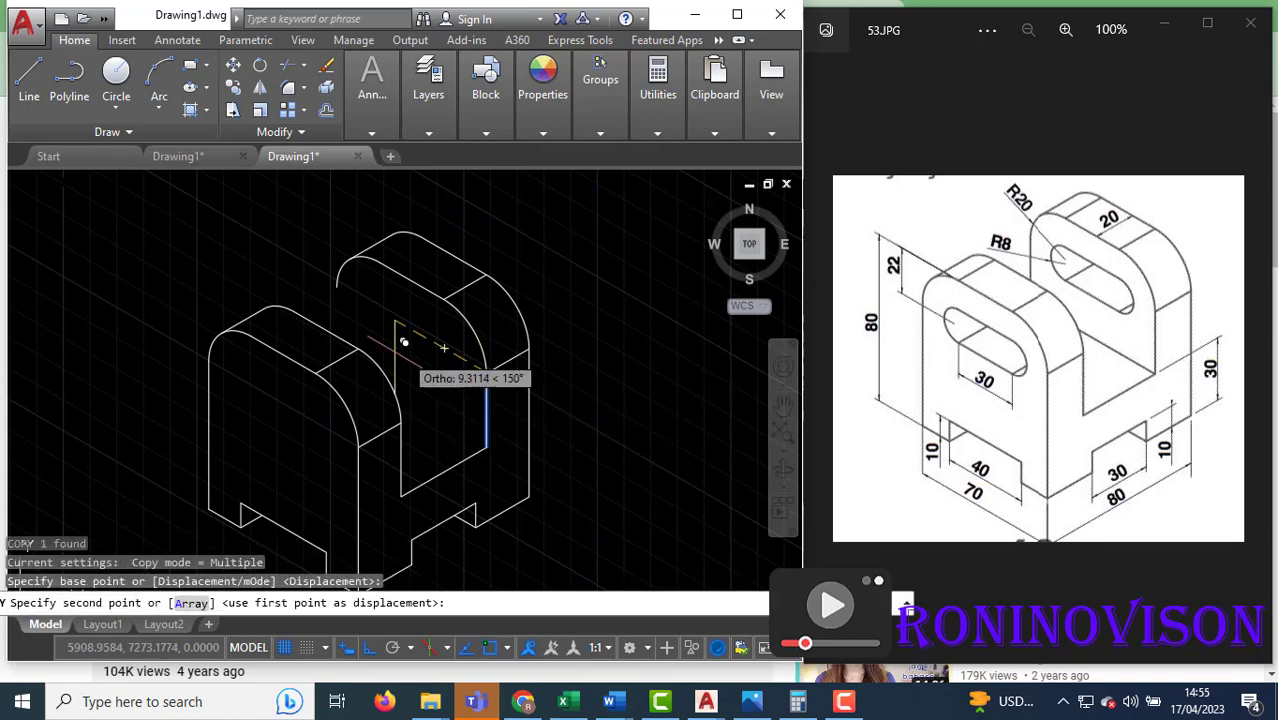
left_click(340, 305)
key("Escape")
- Trim the part of the copied vertical edge hidden behind the front upright's top edge
type("tr")
key("Return")
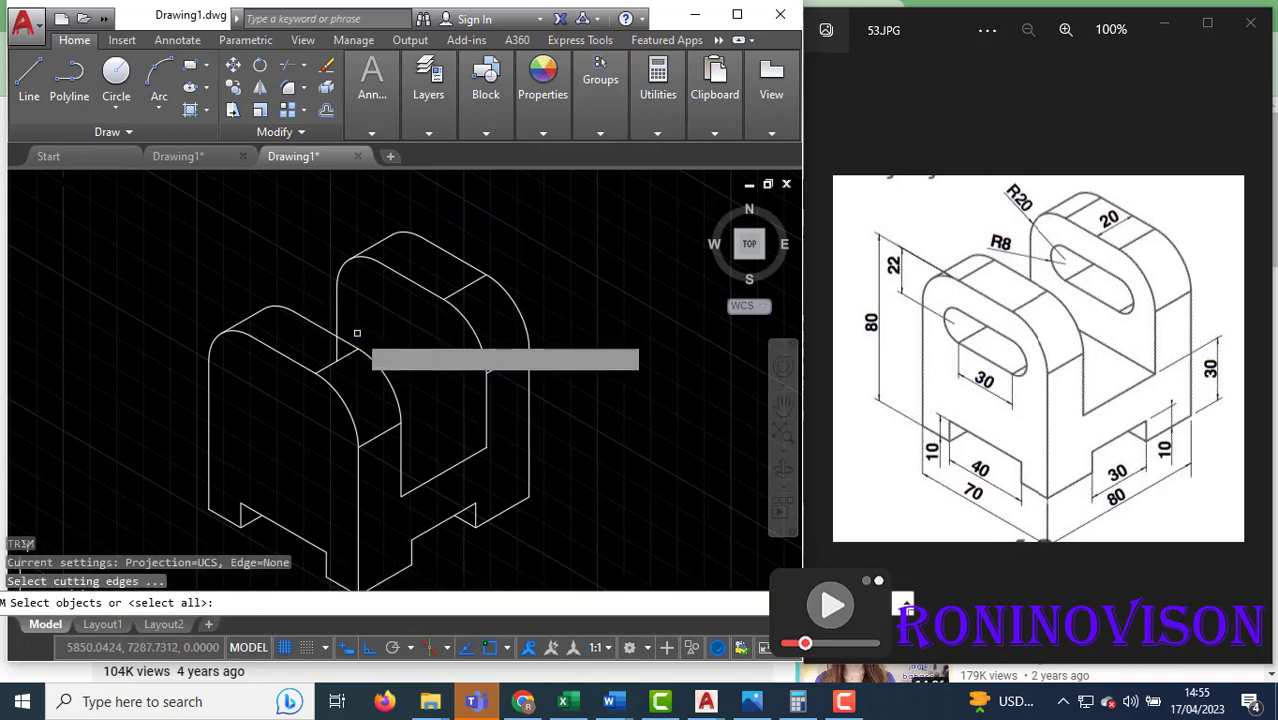
key("Return")
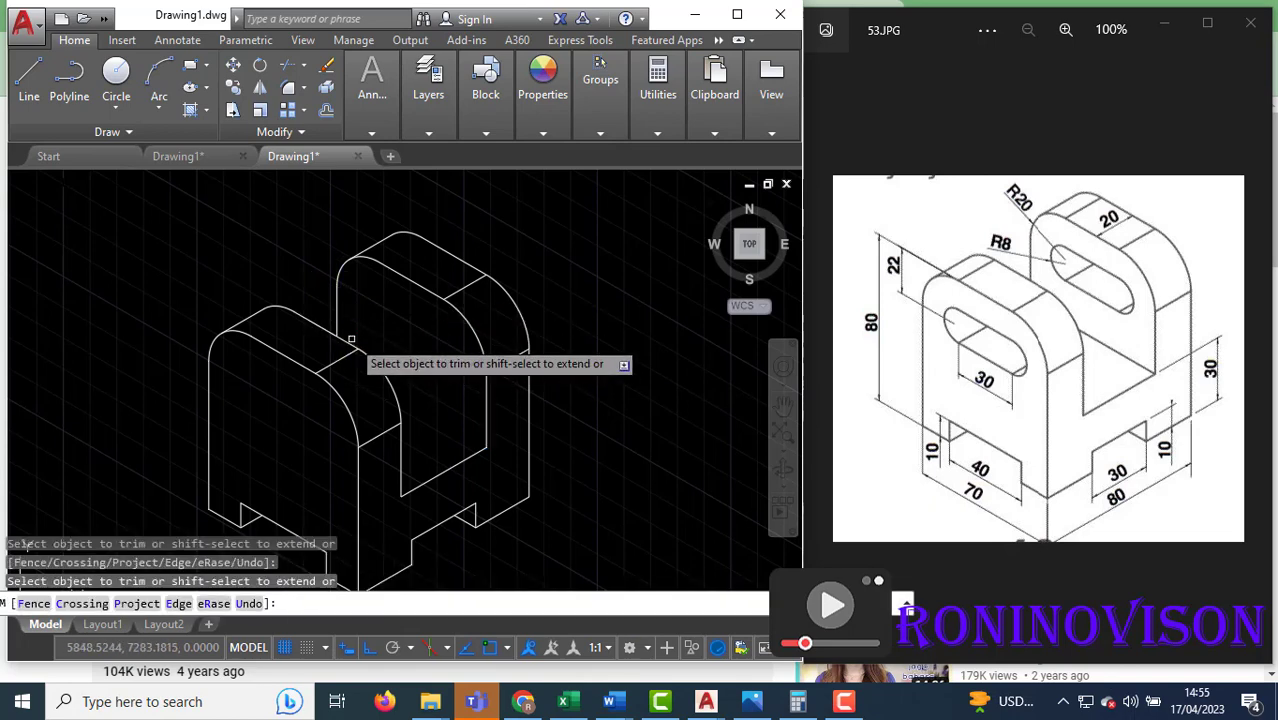
- Draw the tangent edge across the rear upright's top from the left corner arc's upper end and trim off its overhang
key("Escape")
type("l")
key("Return")
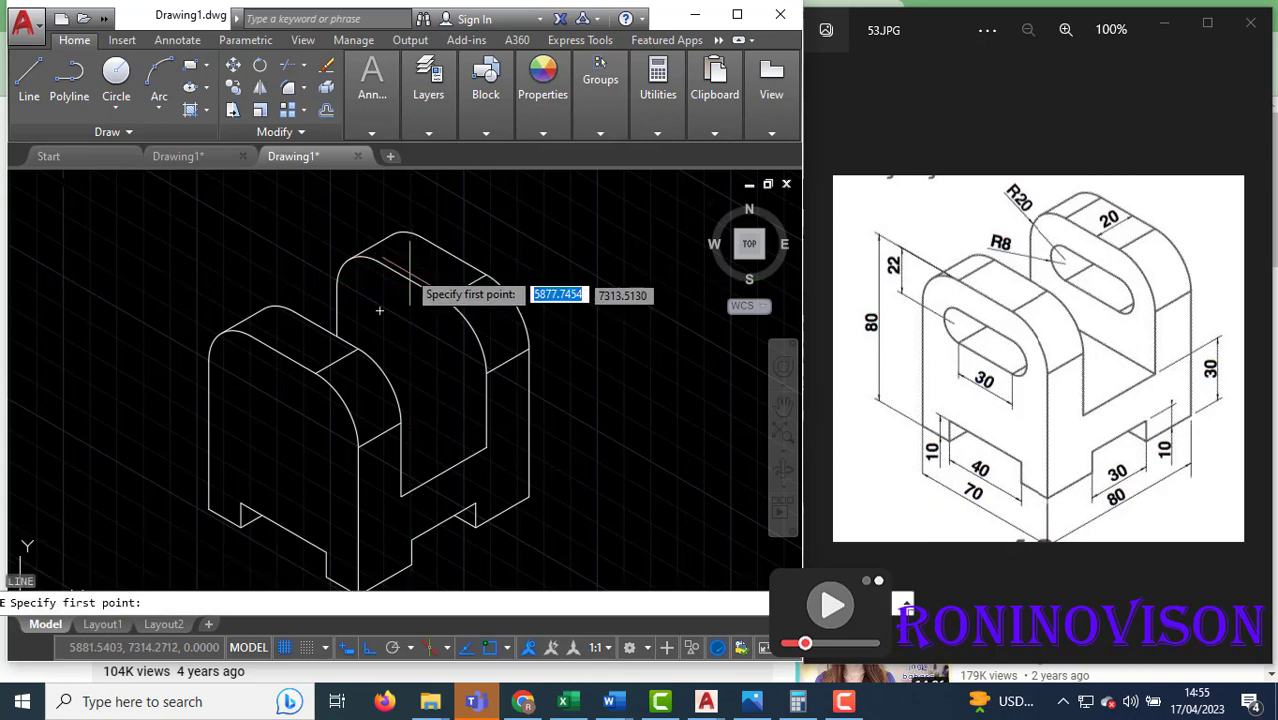
left_click(380, 260)
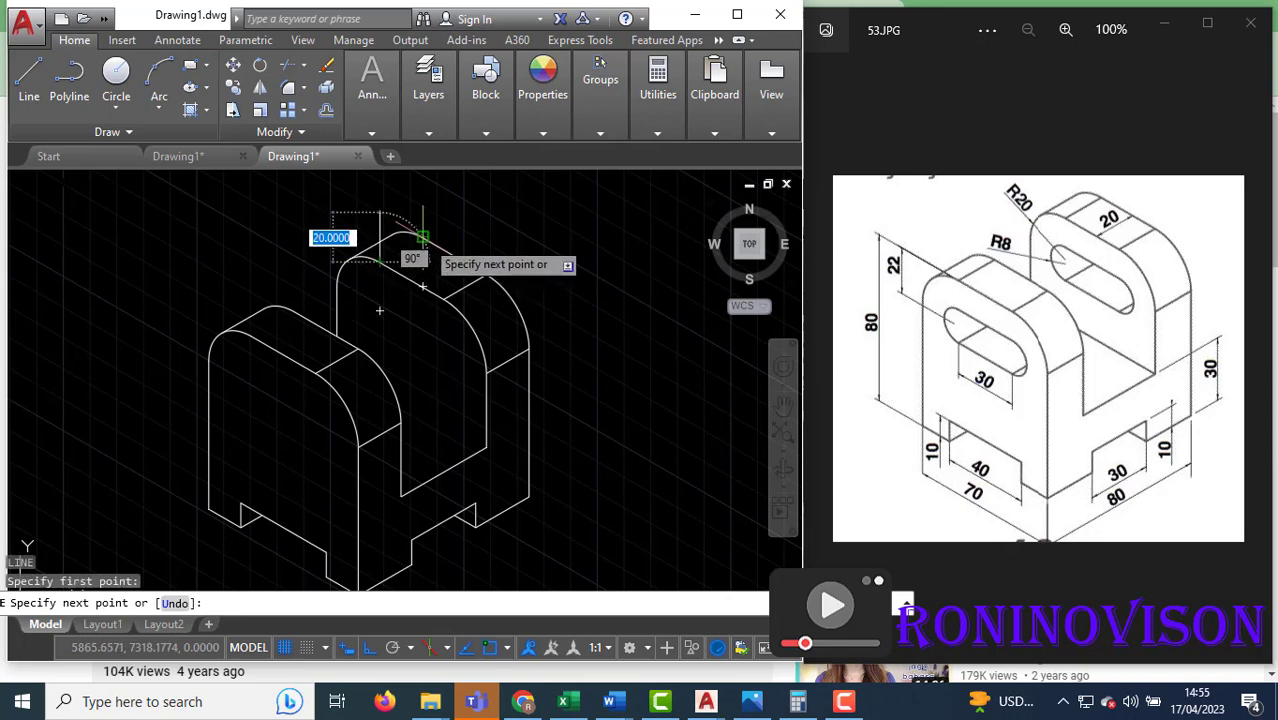
key("F5")
left_click(463, 226)
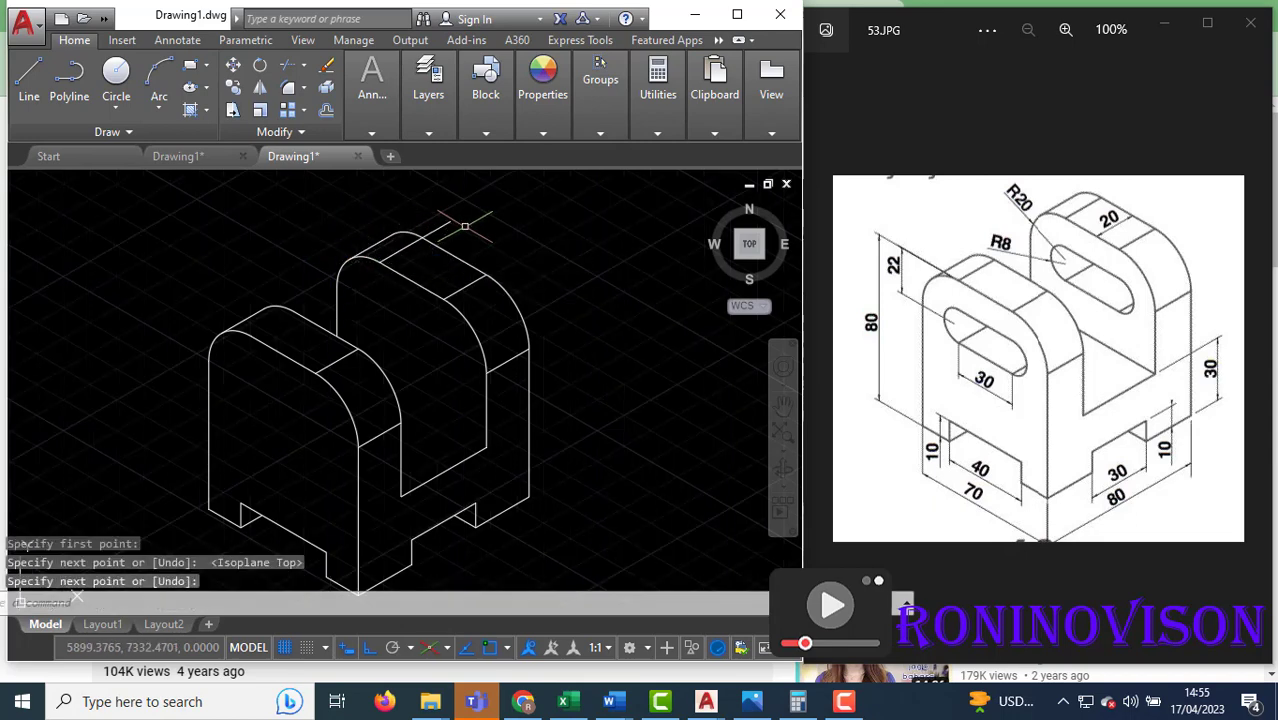
type("tr")
key("Return")
key("Escape")
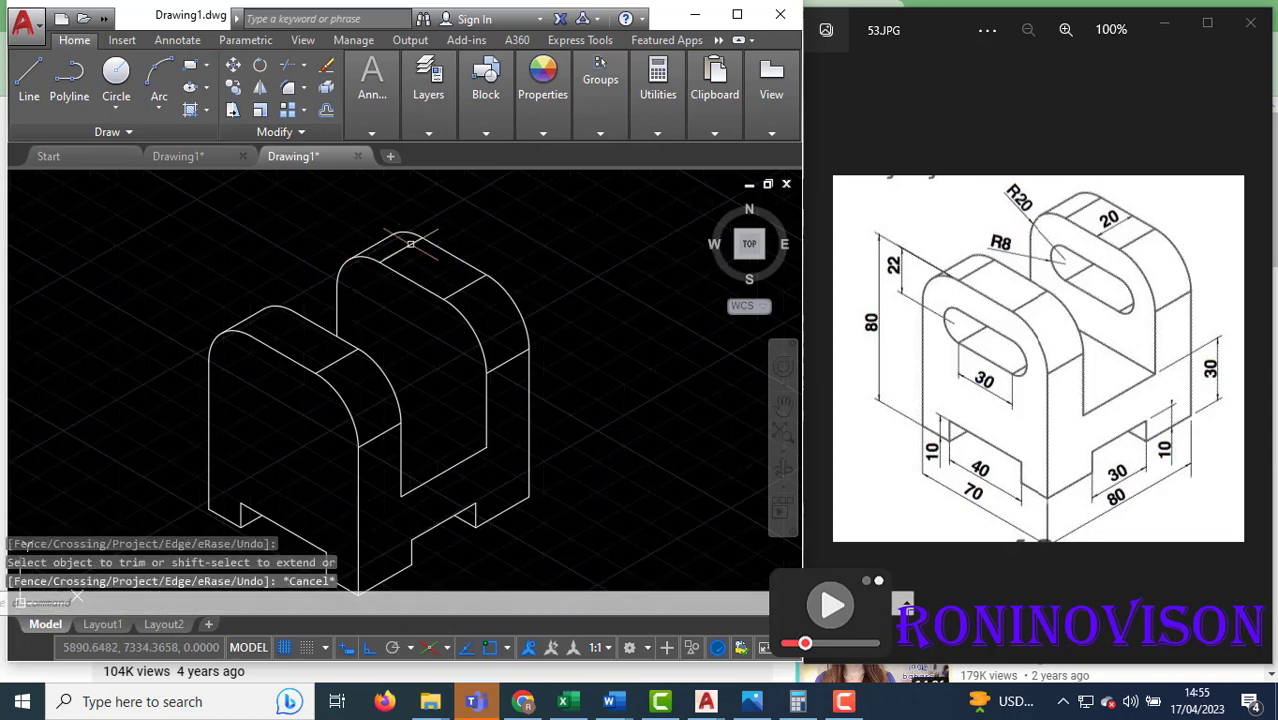
- Draw the matching tangent edge across the front upright's top from its left corner arc's upper end and trim off the overhang
type("l")
key("Return")
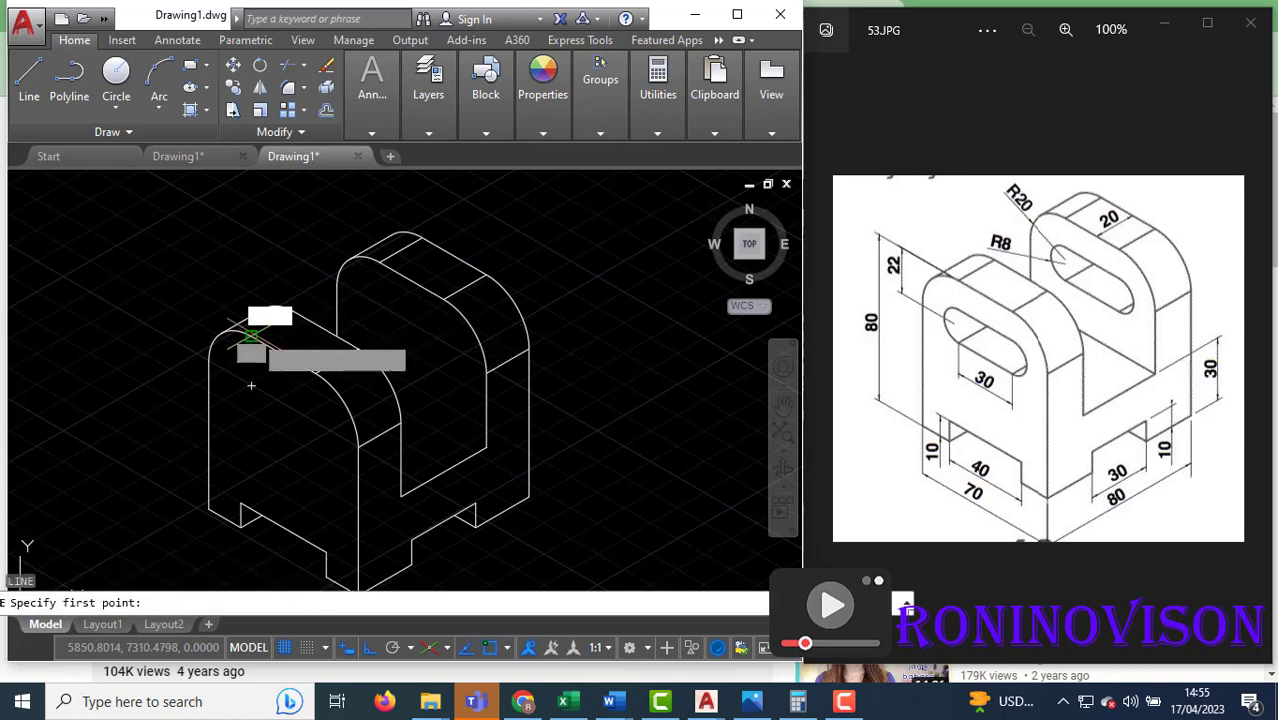
left_click(250, 334)
key("Escape")
type("tr")
key("Return")
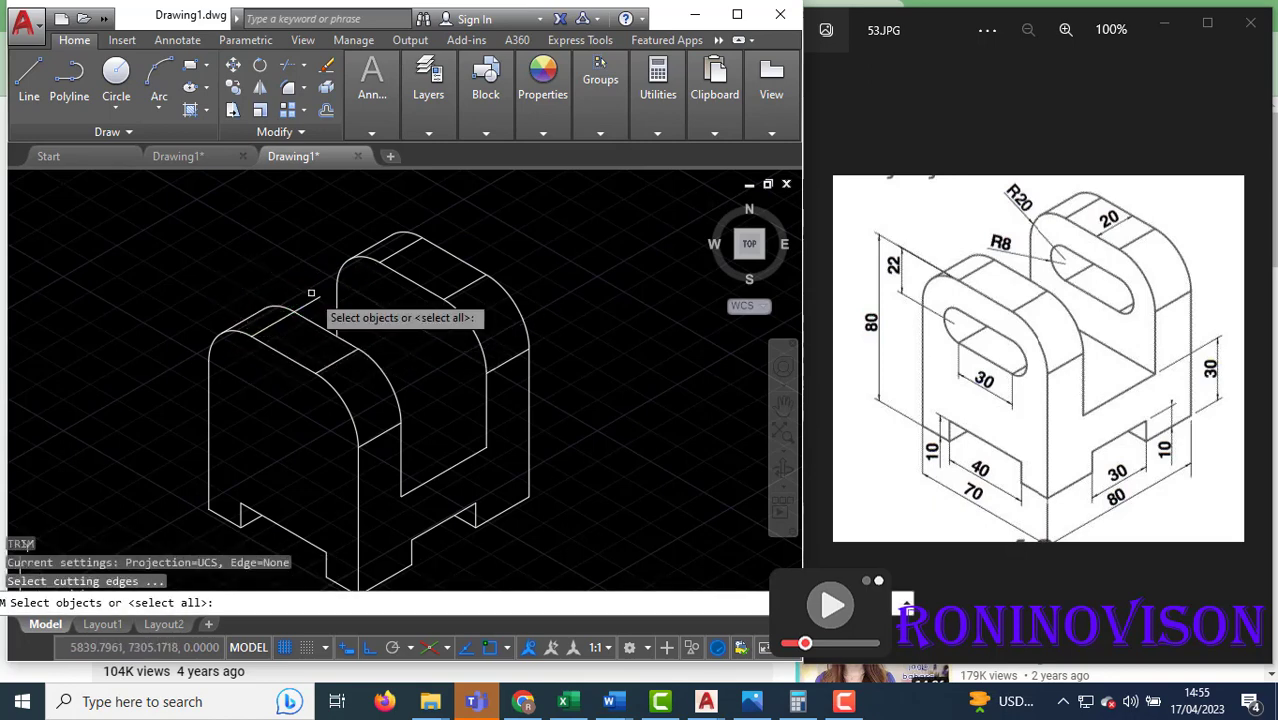
key("Return")
key("Escape")
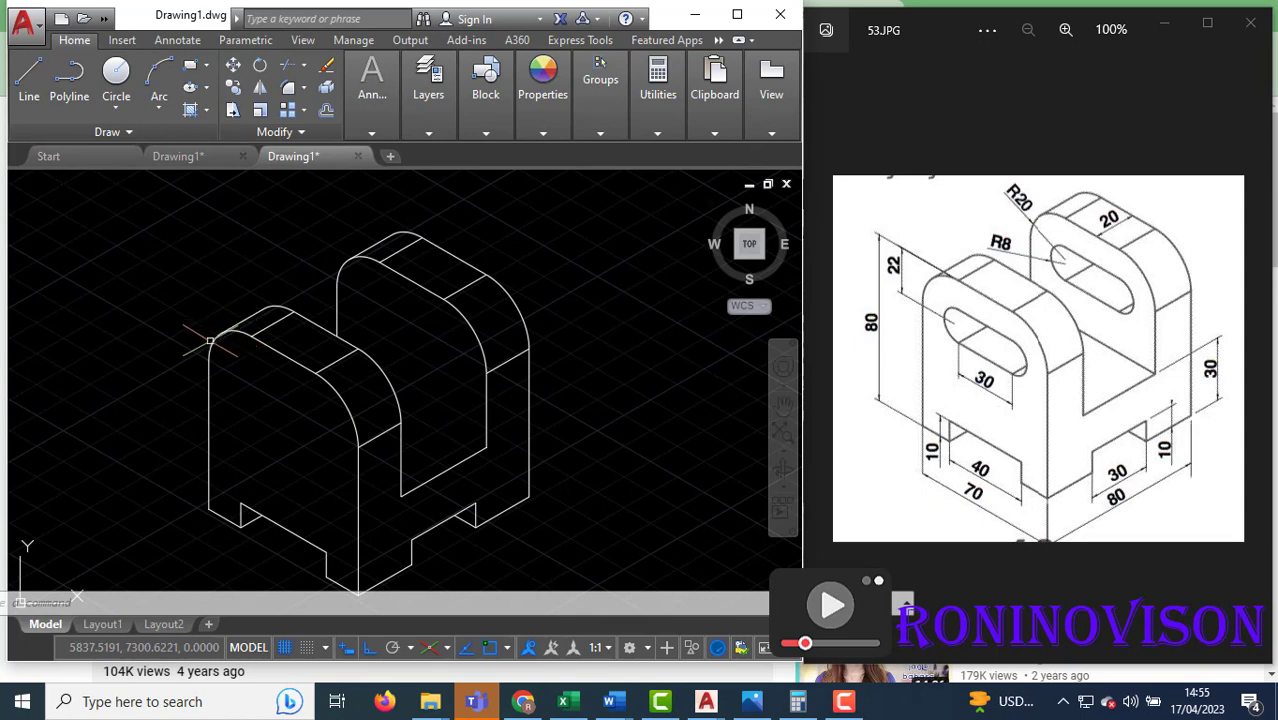
key("Return")
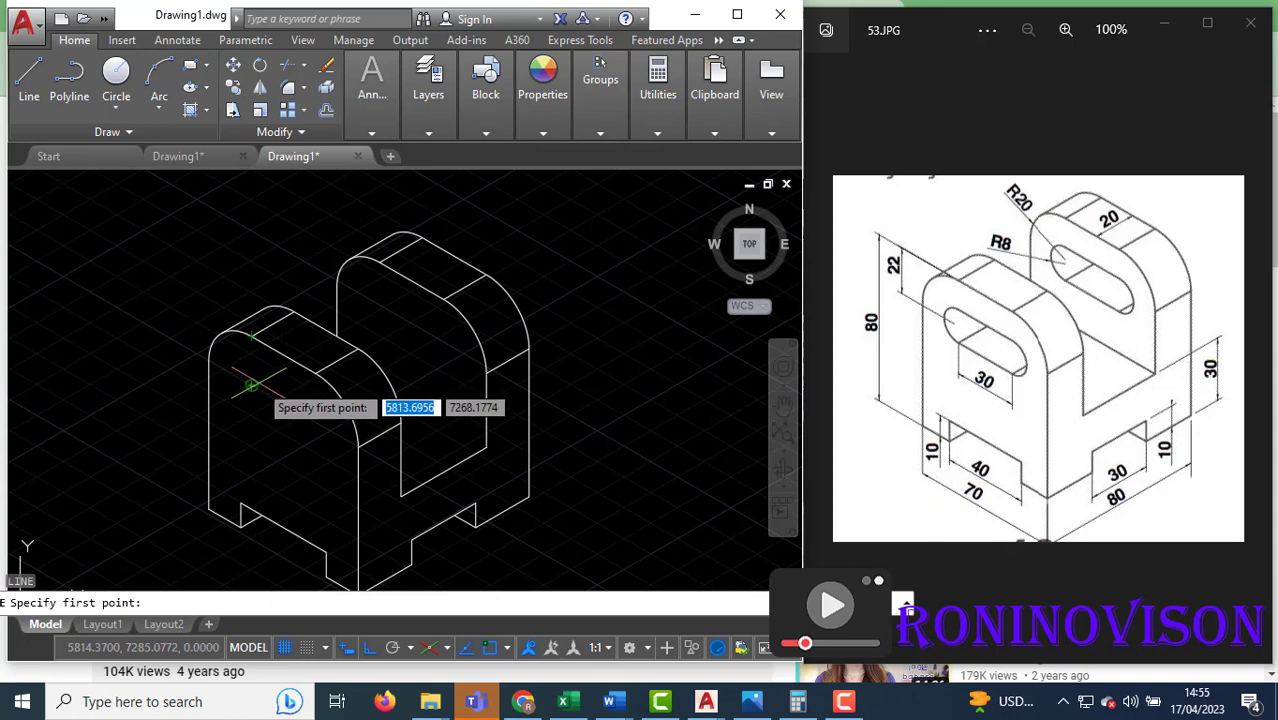
key("Escape")
key("Escape")
key("Escape")
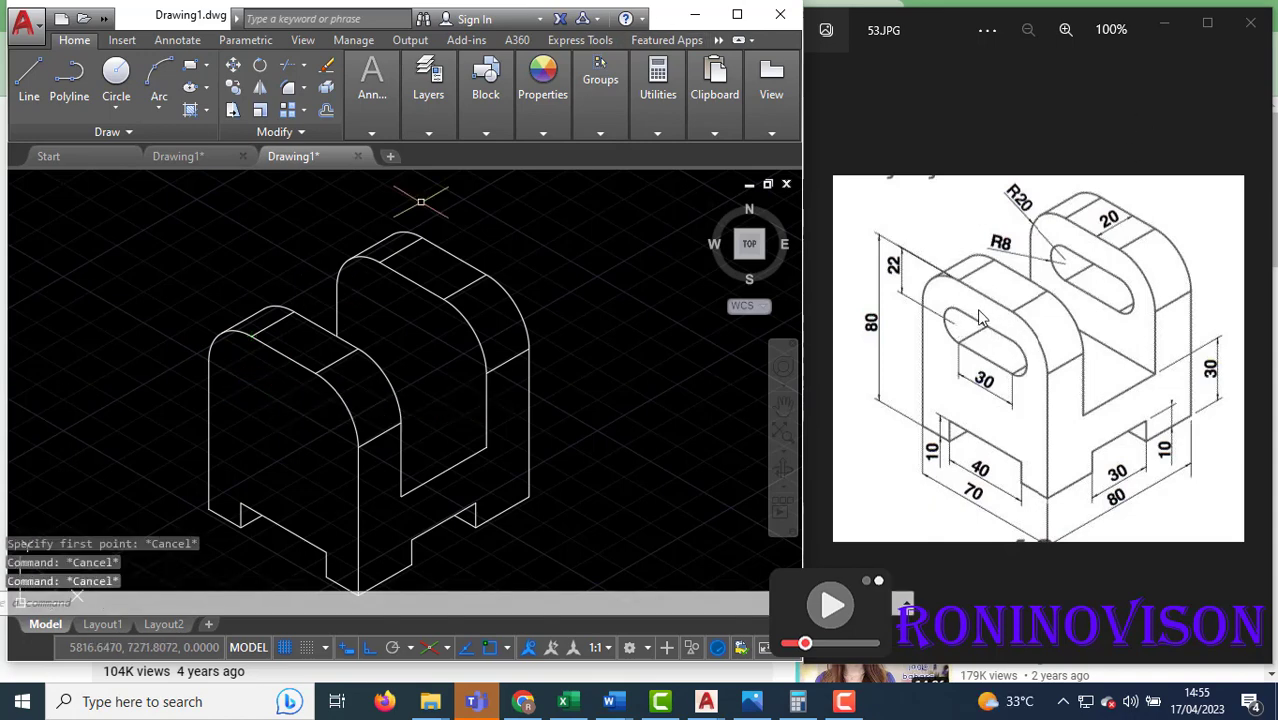
- Draw an isocircle of radius 8 in the left isoplane, centred on the centre of the front face's left corner arc
type("el")
key("Return")
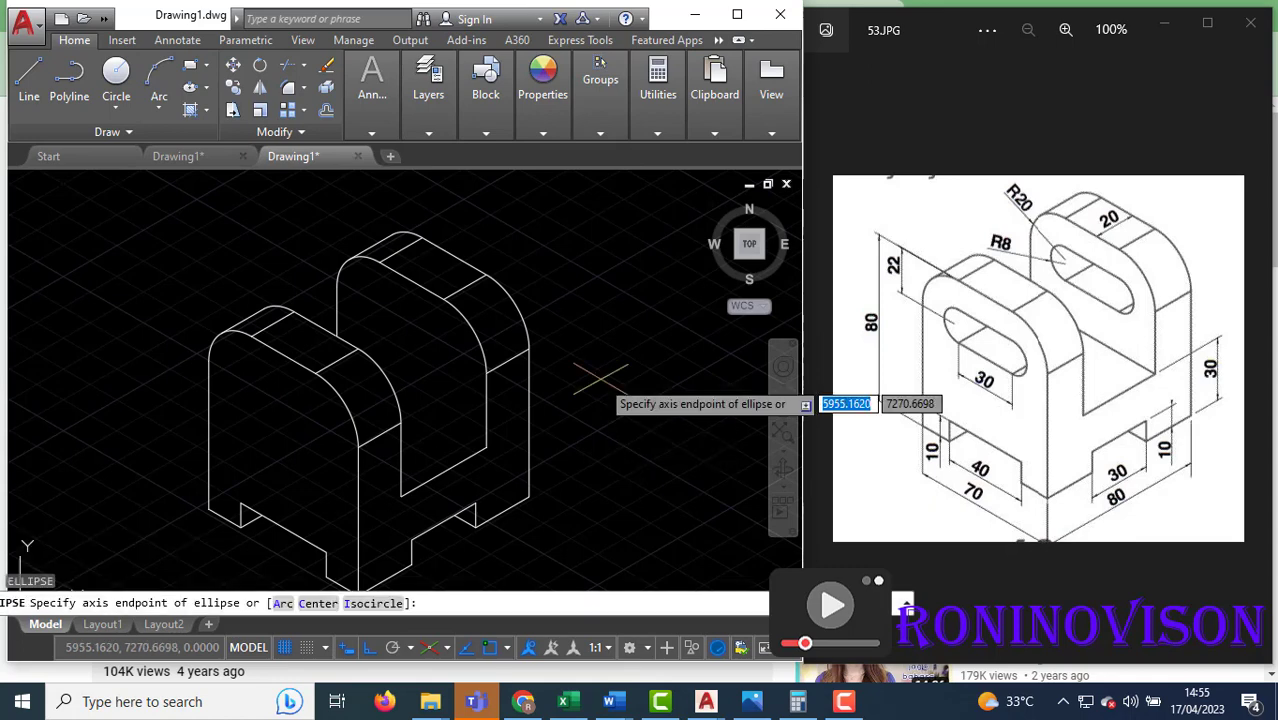
type("i")
key("Return")
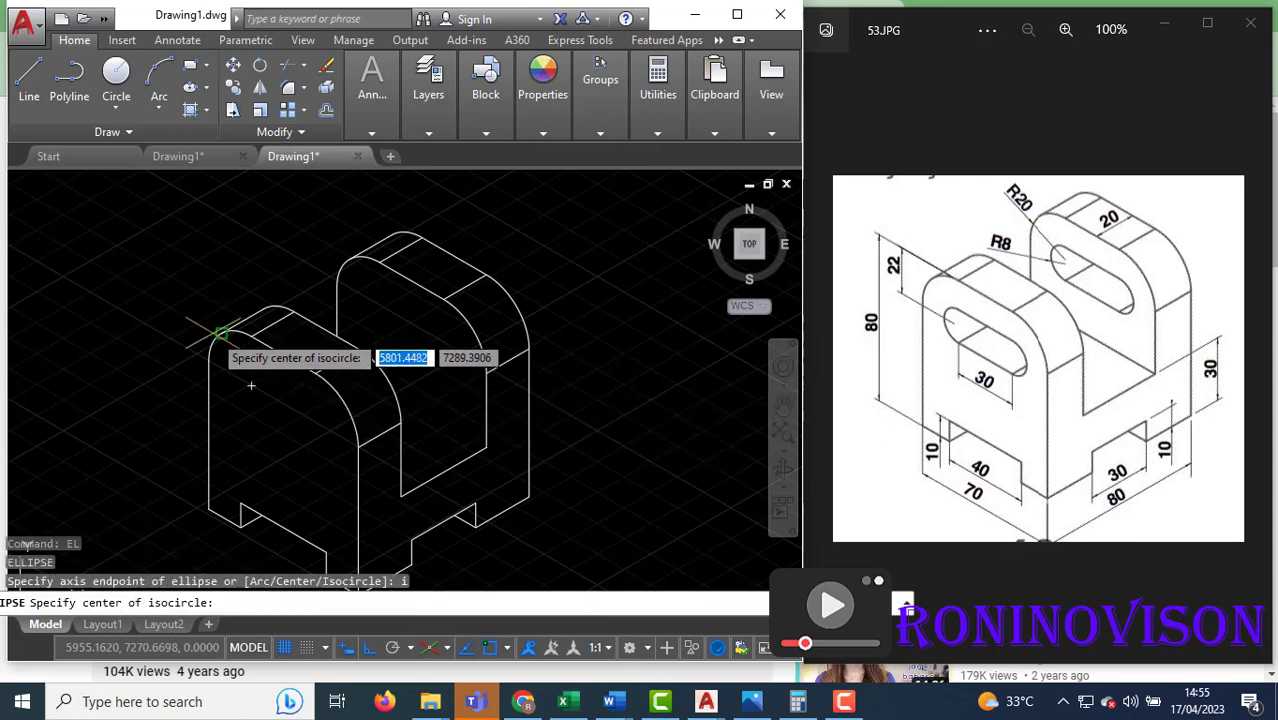
left_click(252, 384)
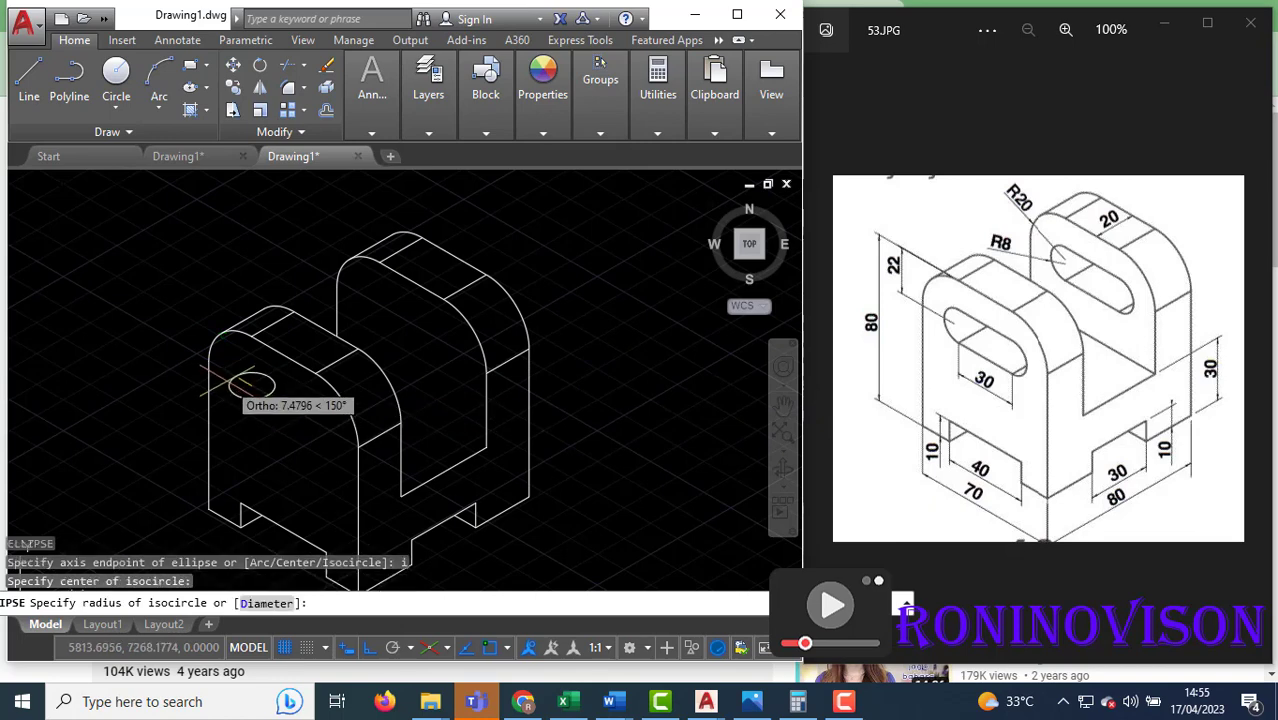
key("F5")
key("F5")
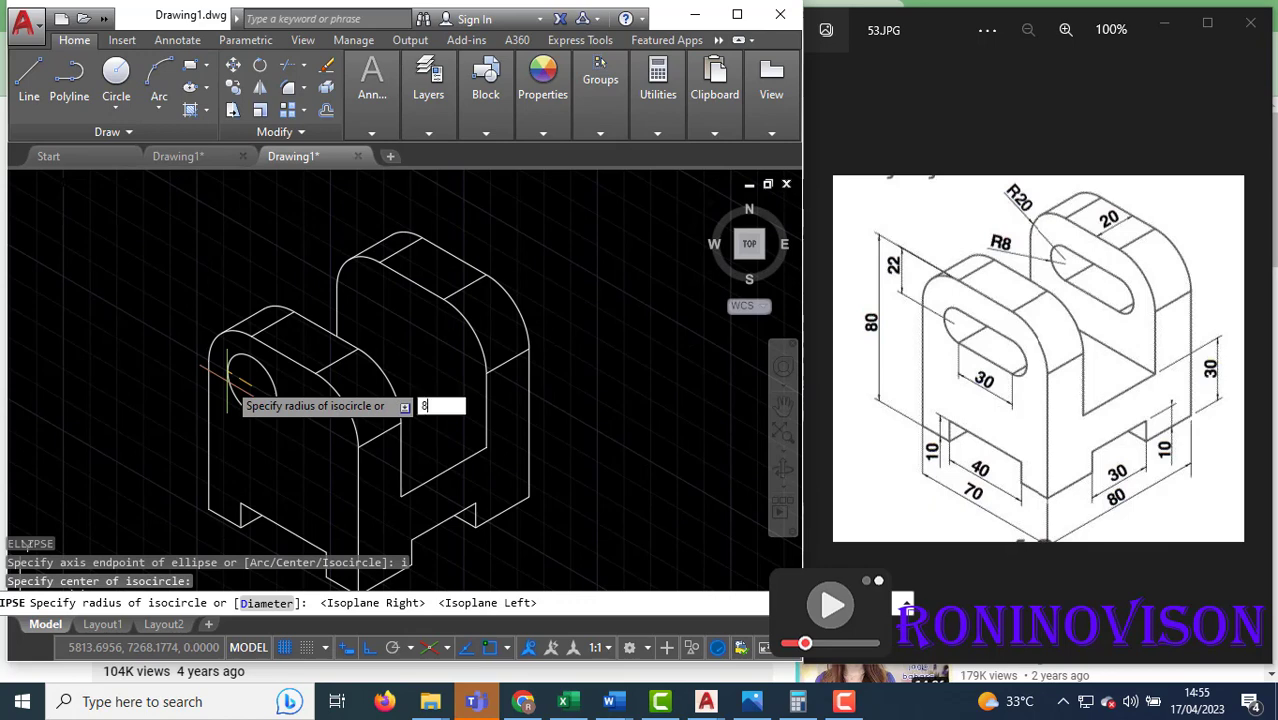
key("Return")
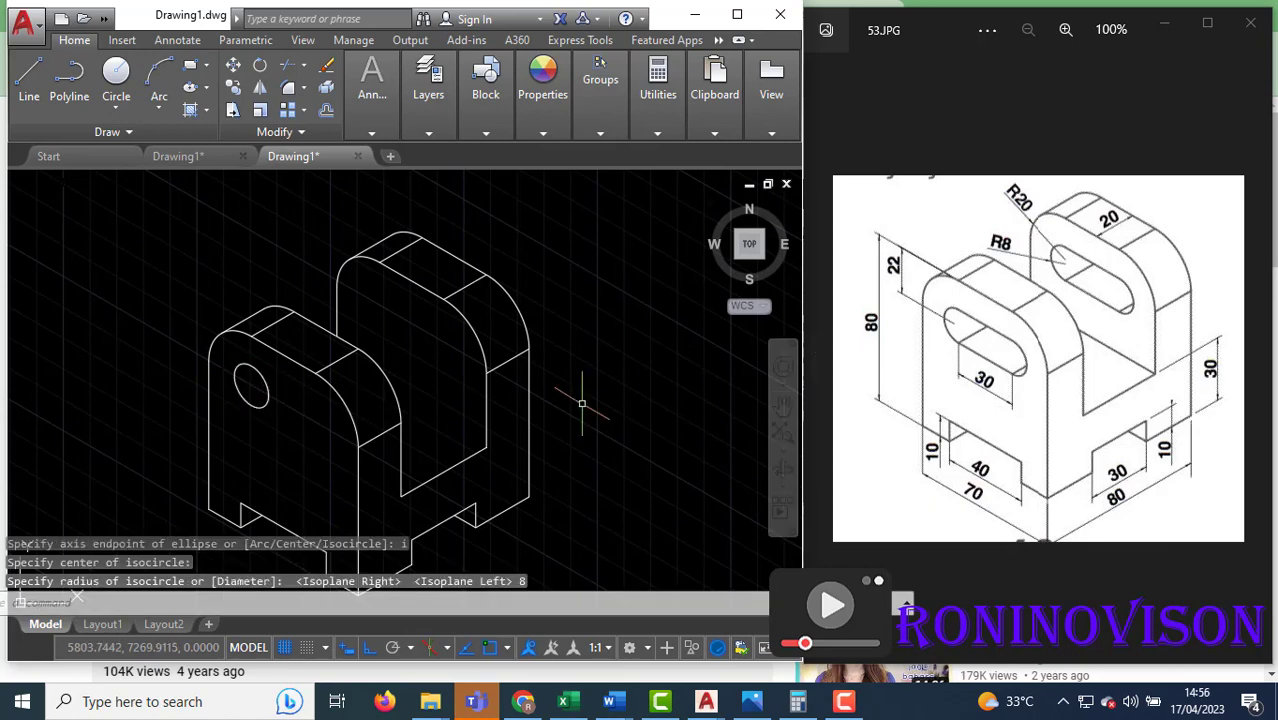
- Copy the radius 8 isocircle from its centre to the centre of the front face's right corner arc
left_click(268, 418)
left_click(250, 392)
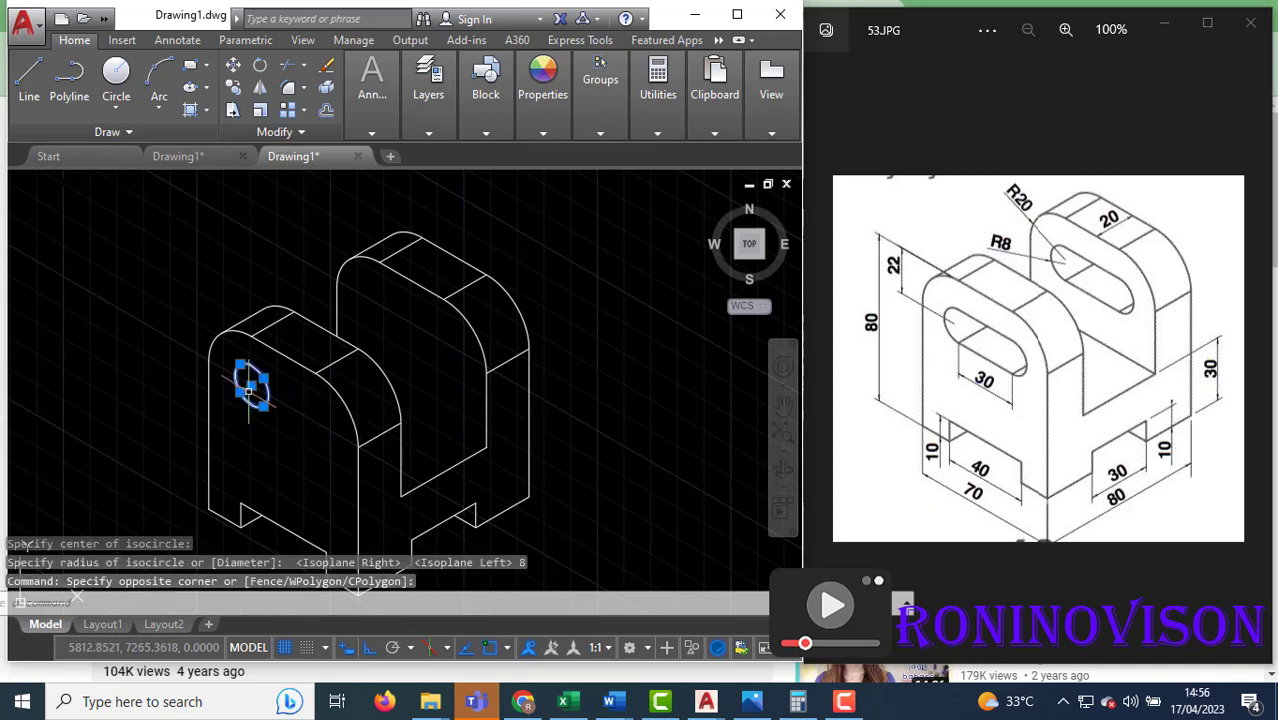
type("co")
key("Return")
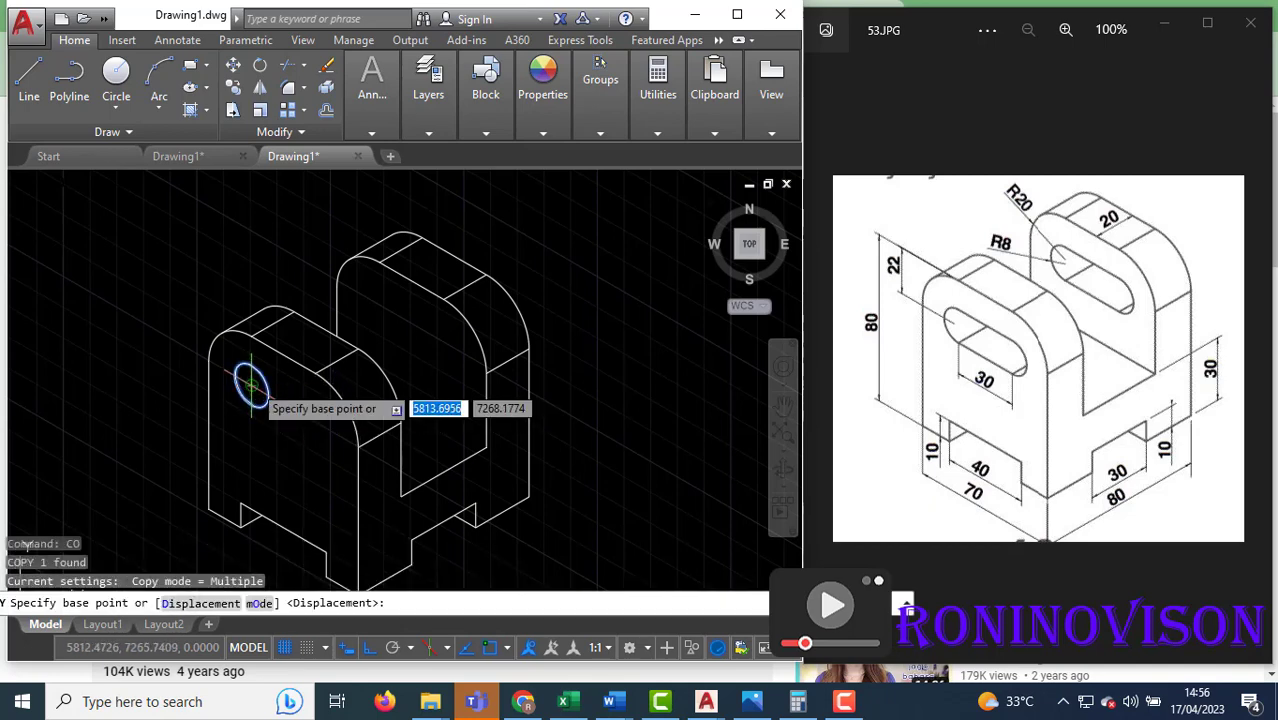
left_click(251, 386)
left_click(316, 420)
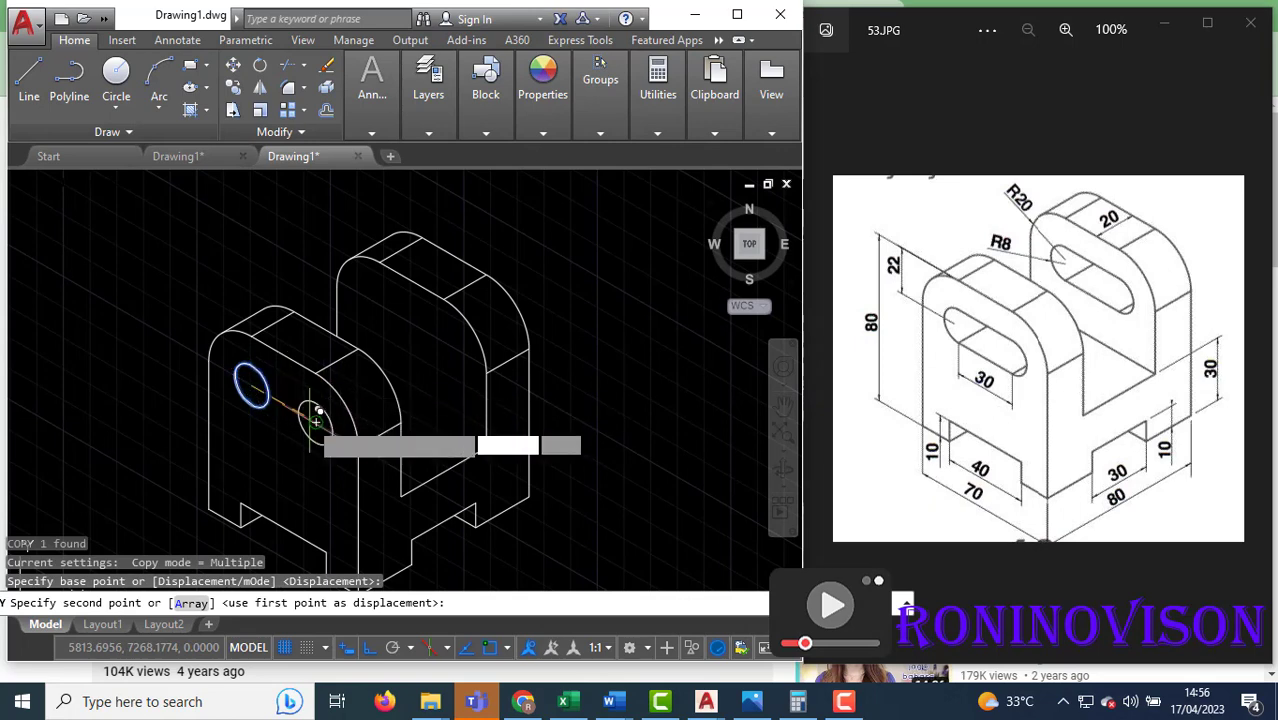
key("Escape")
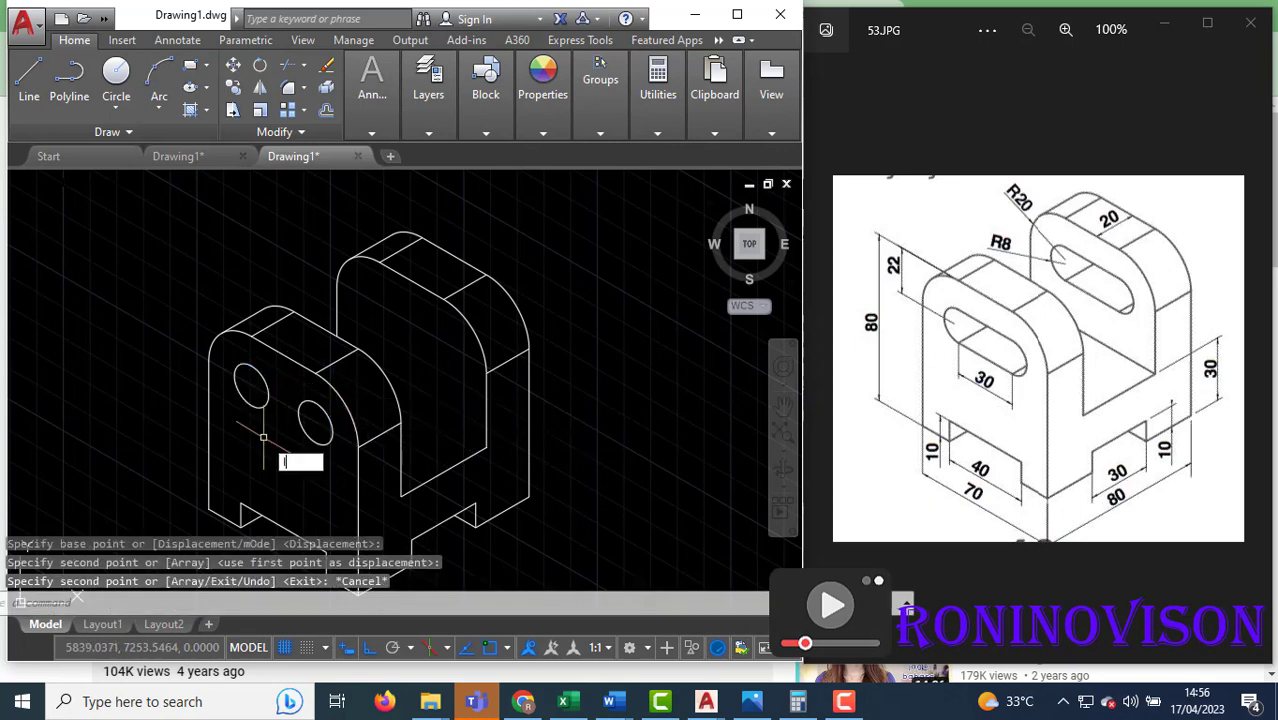
- Draw a vertical line from the centre of each isocircle on the front face up past its upper edge
type("l")
key("Return")
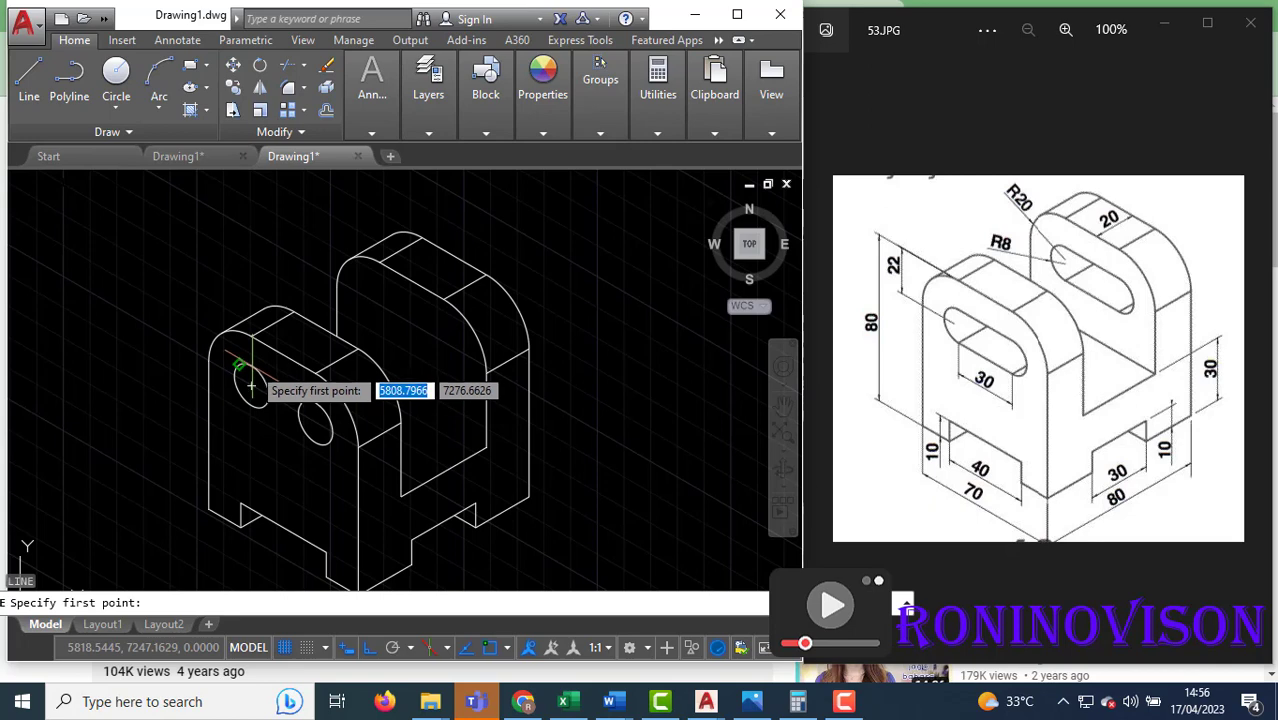
scroll(316, 410, "up", 4)
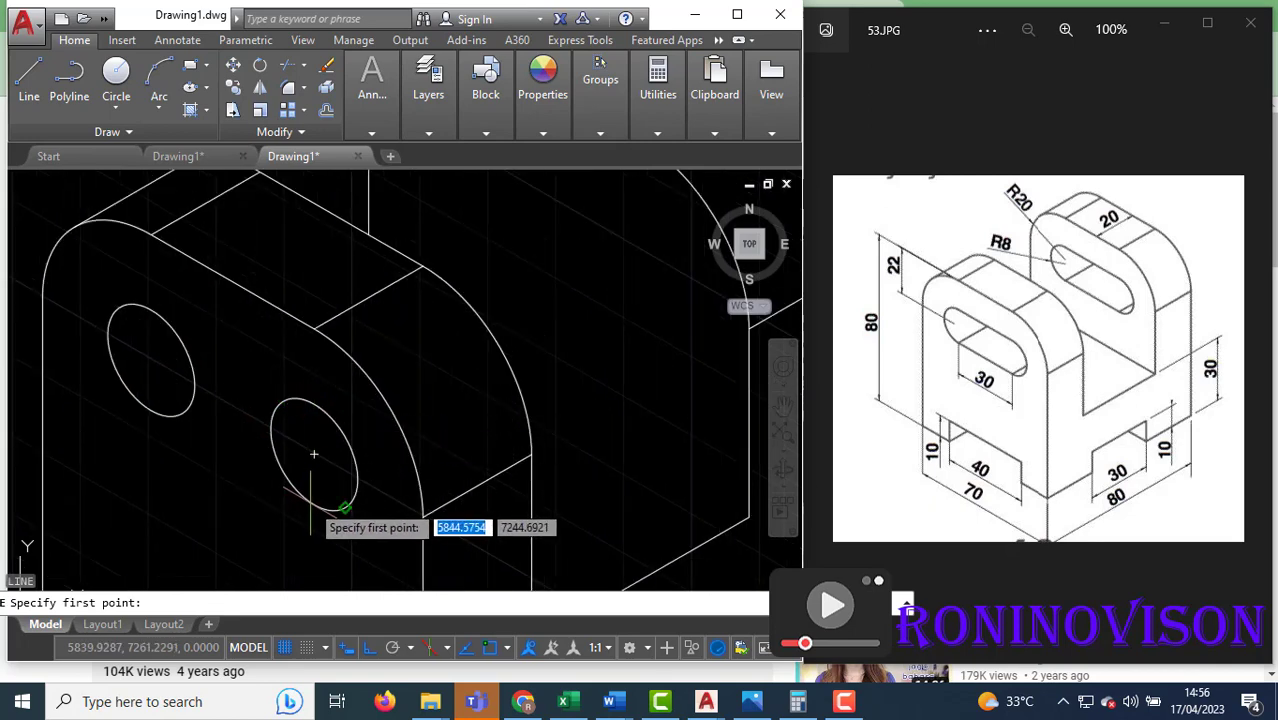
key("Escape")
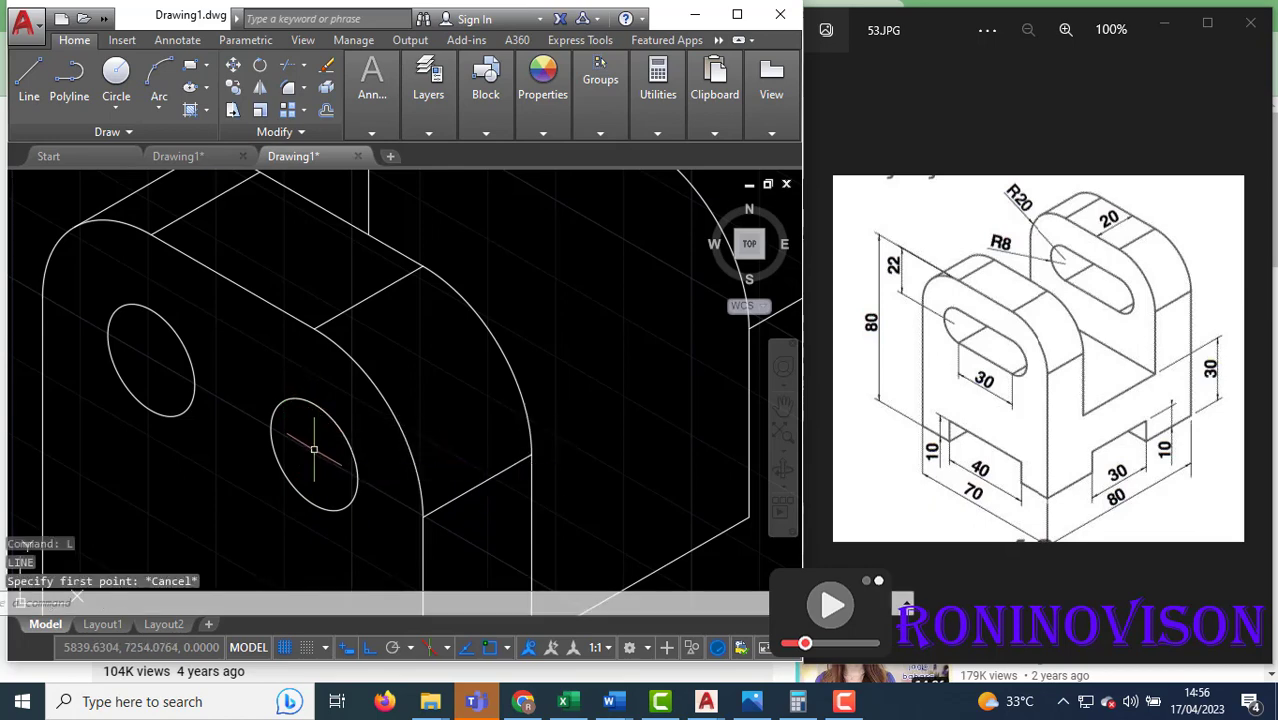
key("space")
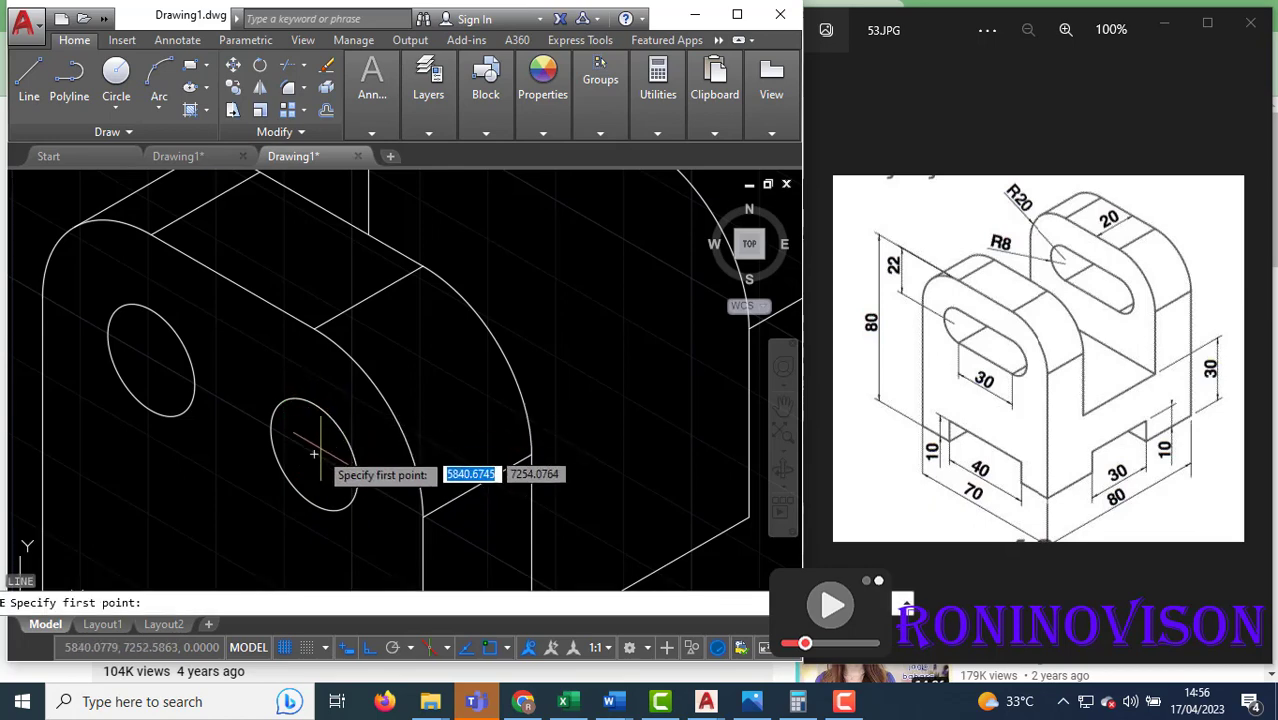
left_click(314, 454)
left_click(314, 398)
key("space")
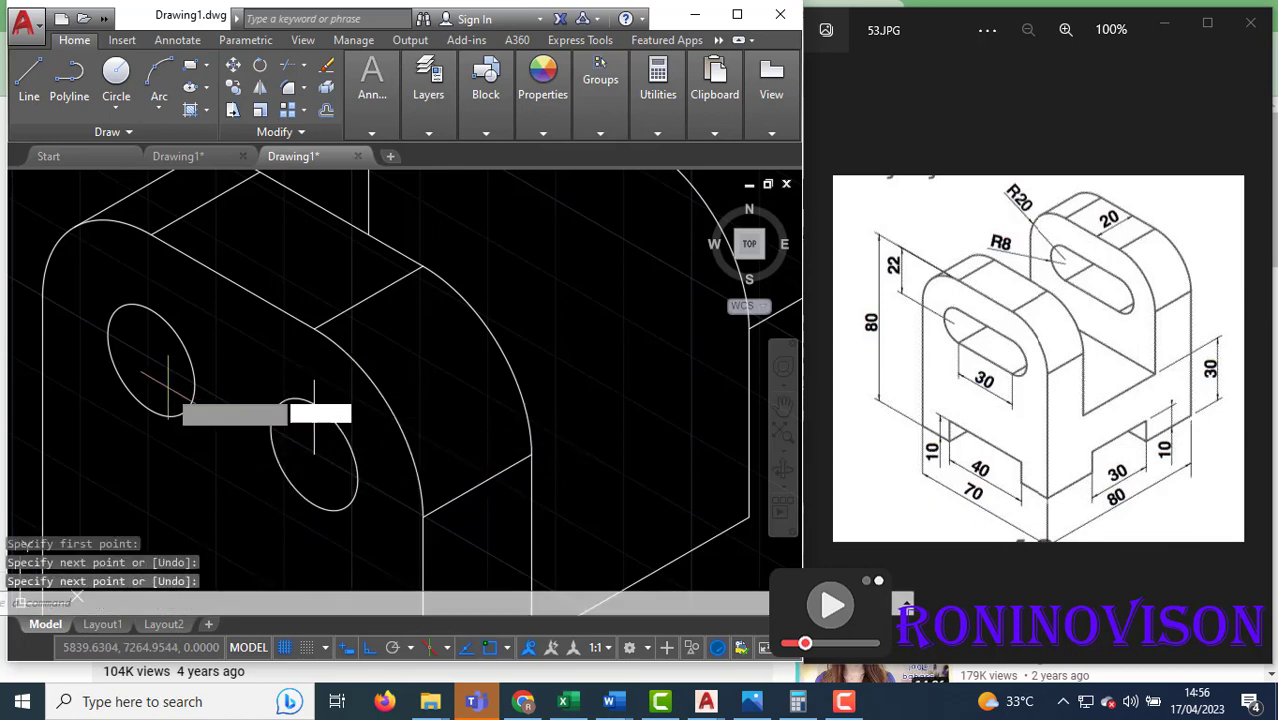
key("space")
left_click(151, 360)
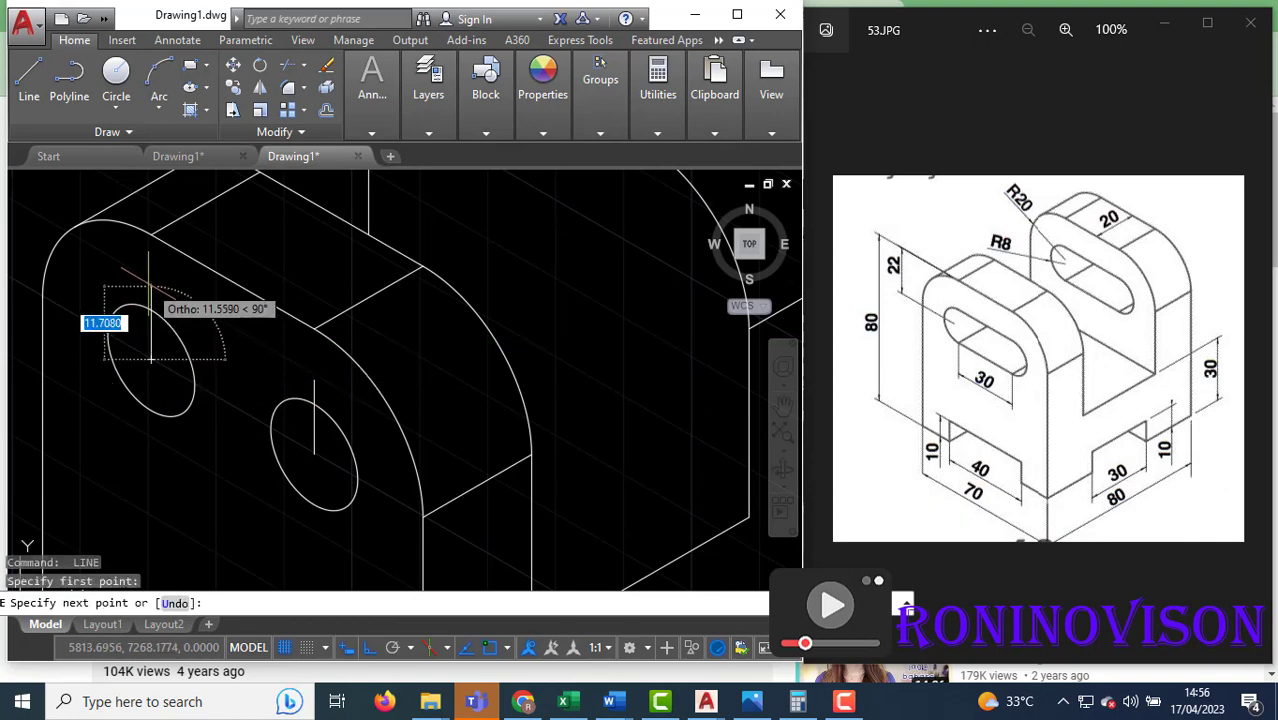
left_click(151, 286)
key("space")
- Trim the parts of both vertical lines that stick out above the isocircles
type("tr")
key("space")
key("space")
left_click(151, 295)
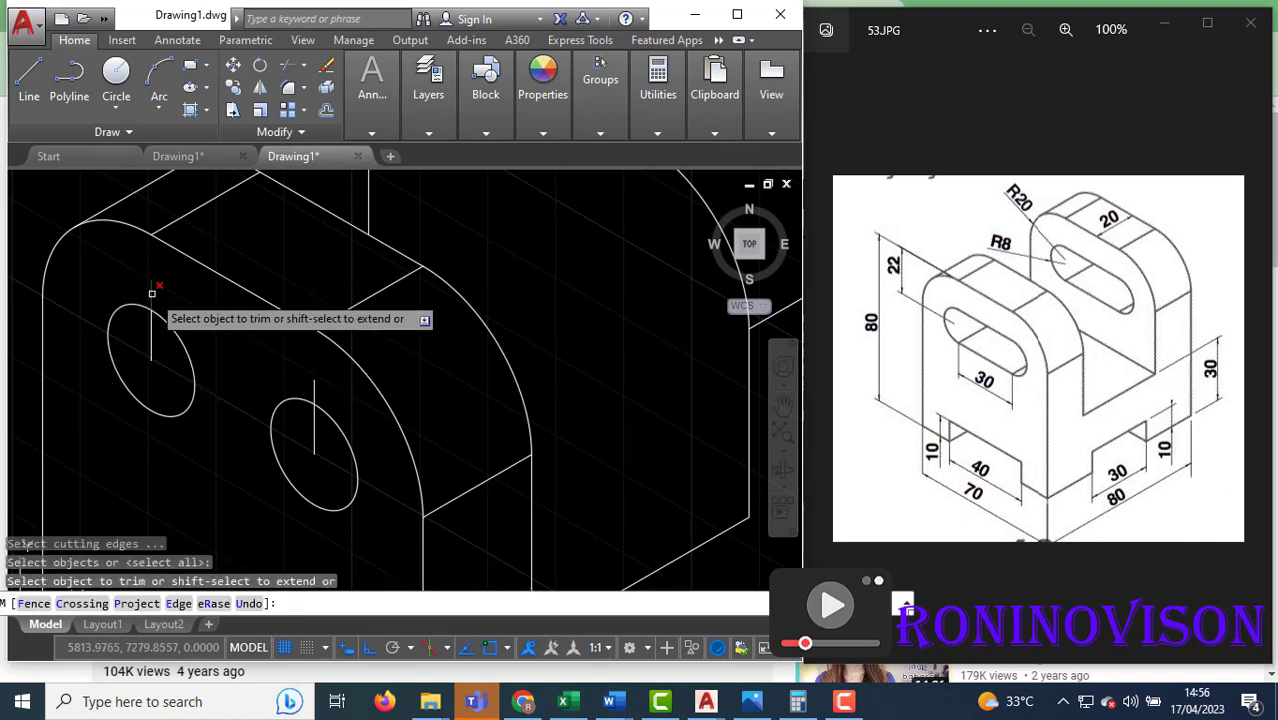
key("Escape")
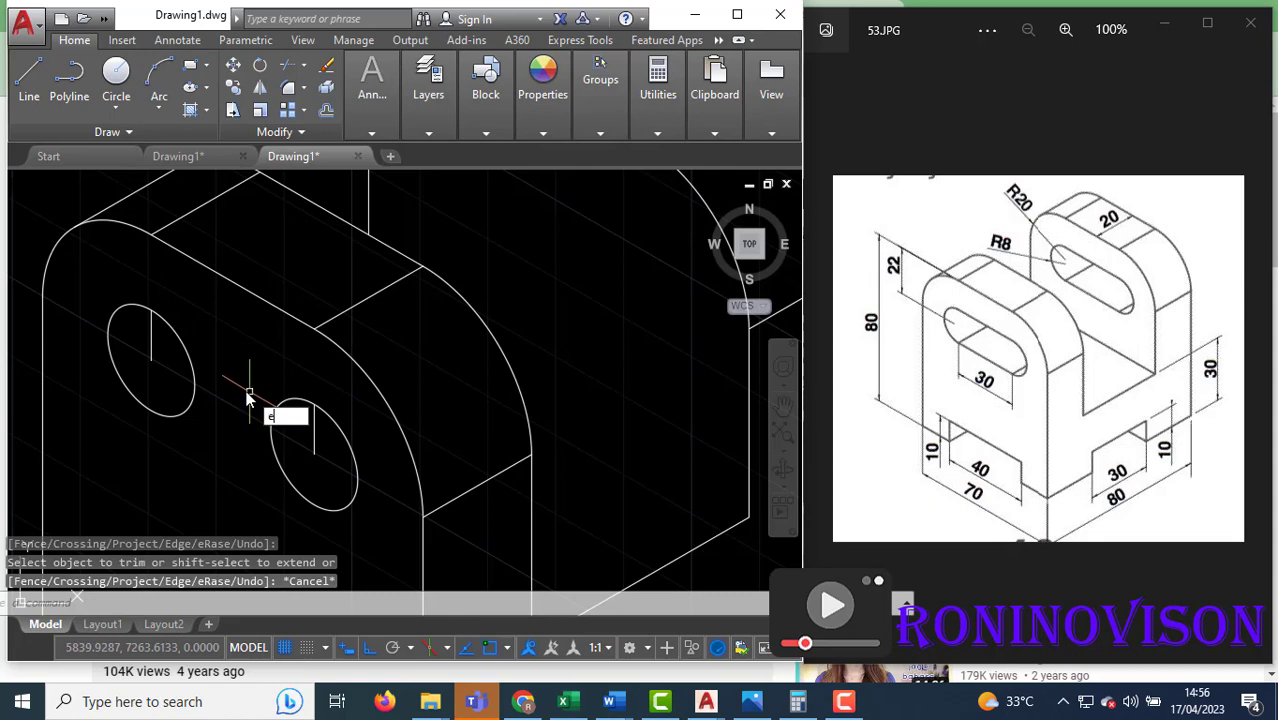
- Extend both vertical lines down to the lower edges of their isocircles
type("ex")
key("space")
key("space")
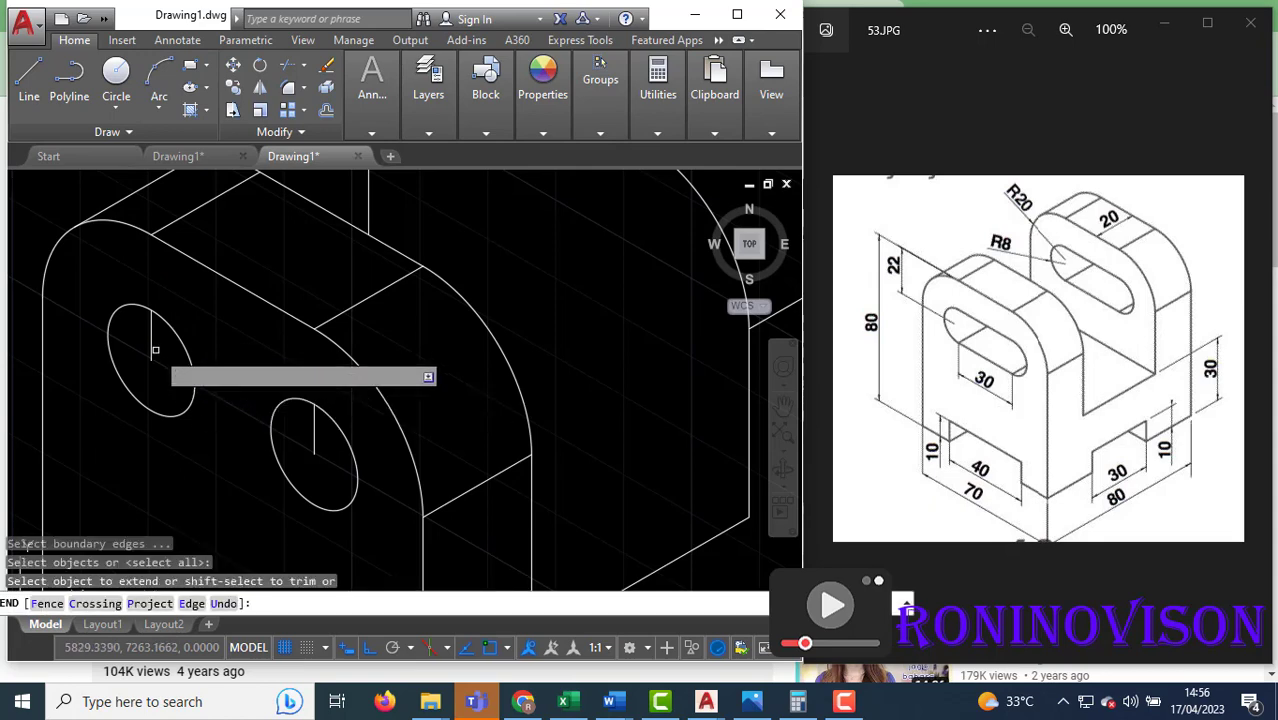
left_click(315, 441)
key("Escape")
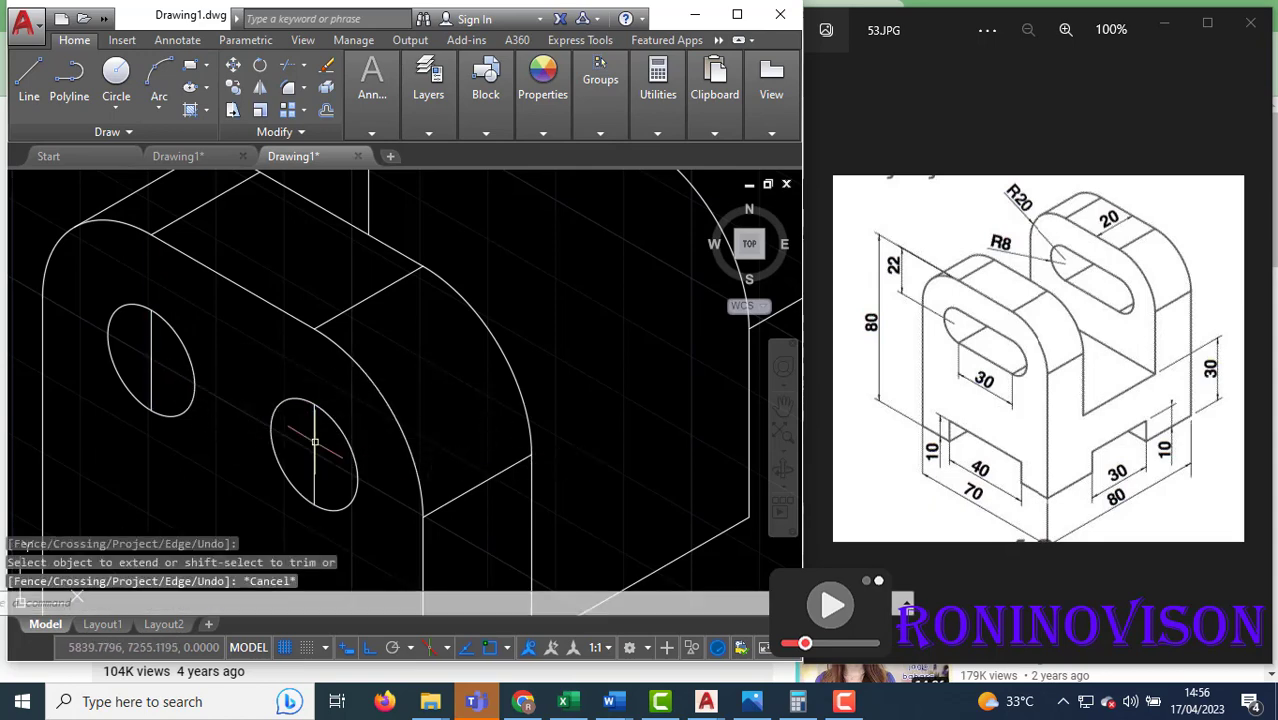
- Draw the slot's upper and lower straight edges between the ends of the two vertical lines
type("l")
key("space")
left_click(150, 310)
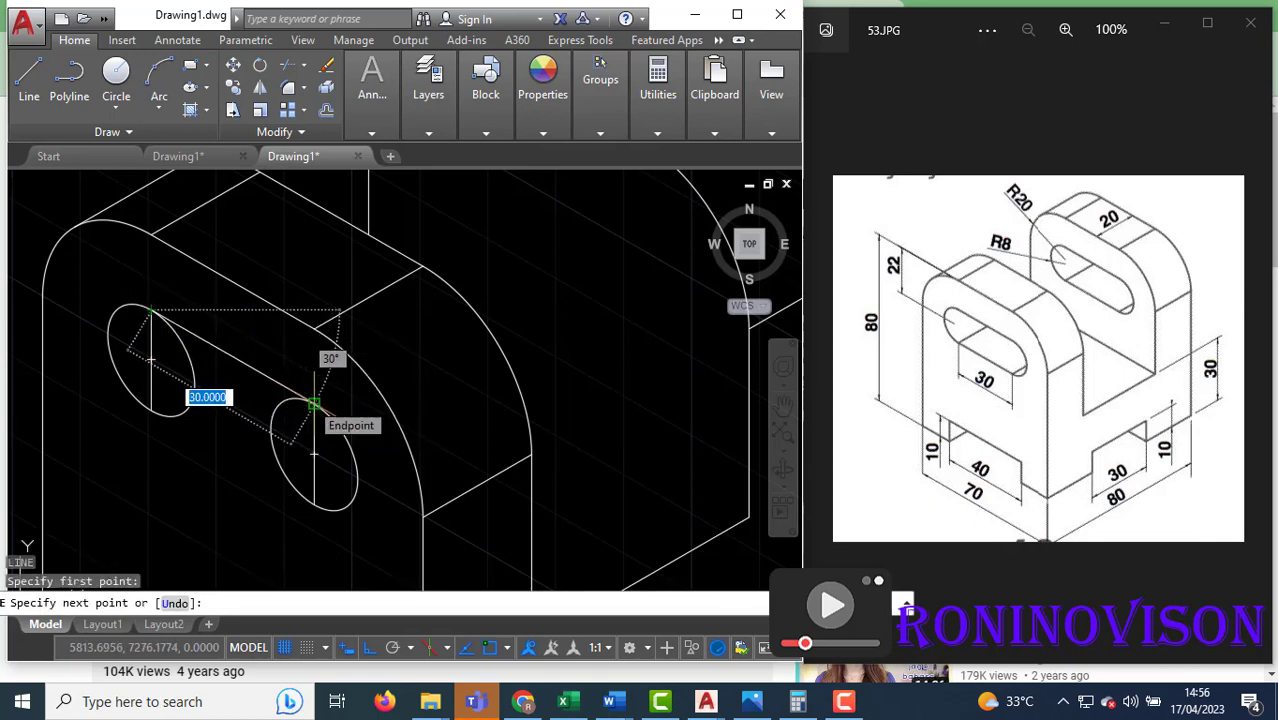
left_click(313, 404)
key("space")
key("space")
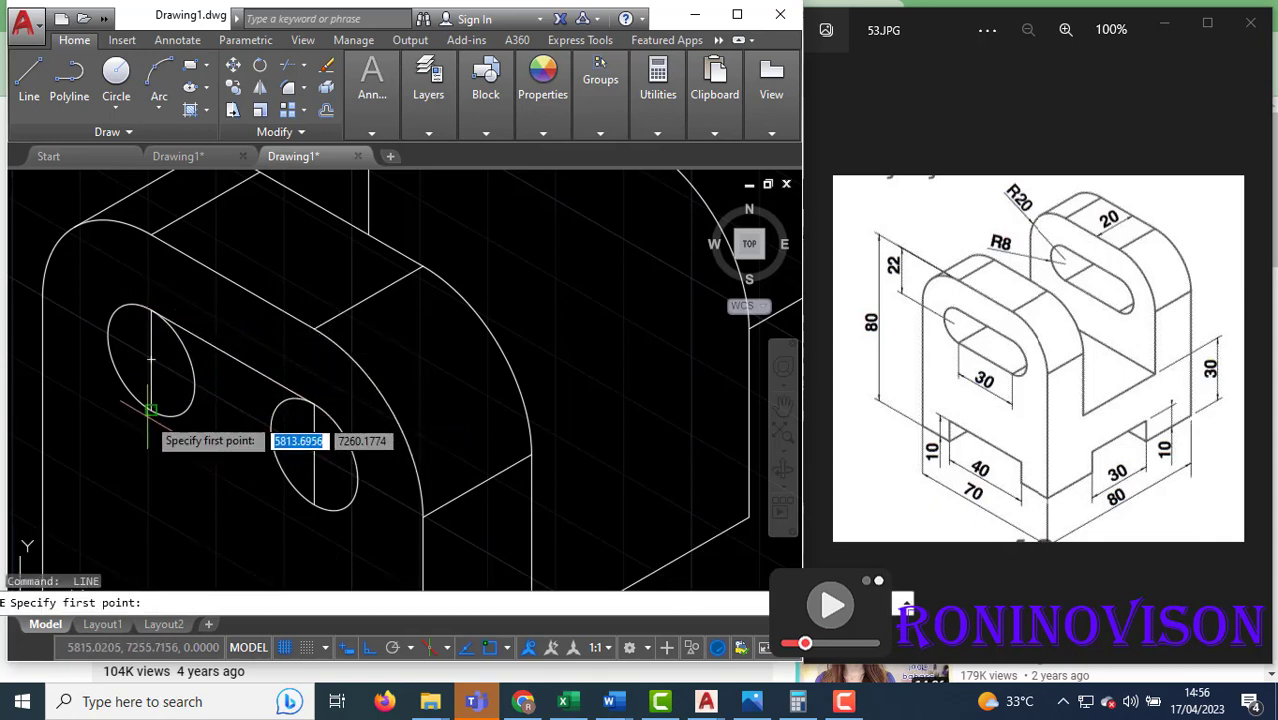
left_click(150, 410)
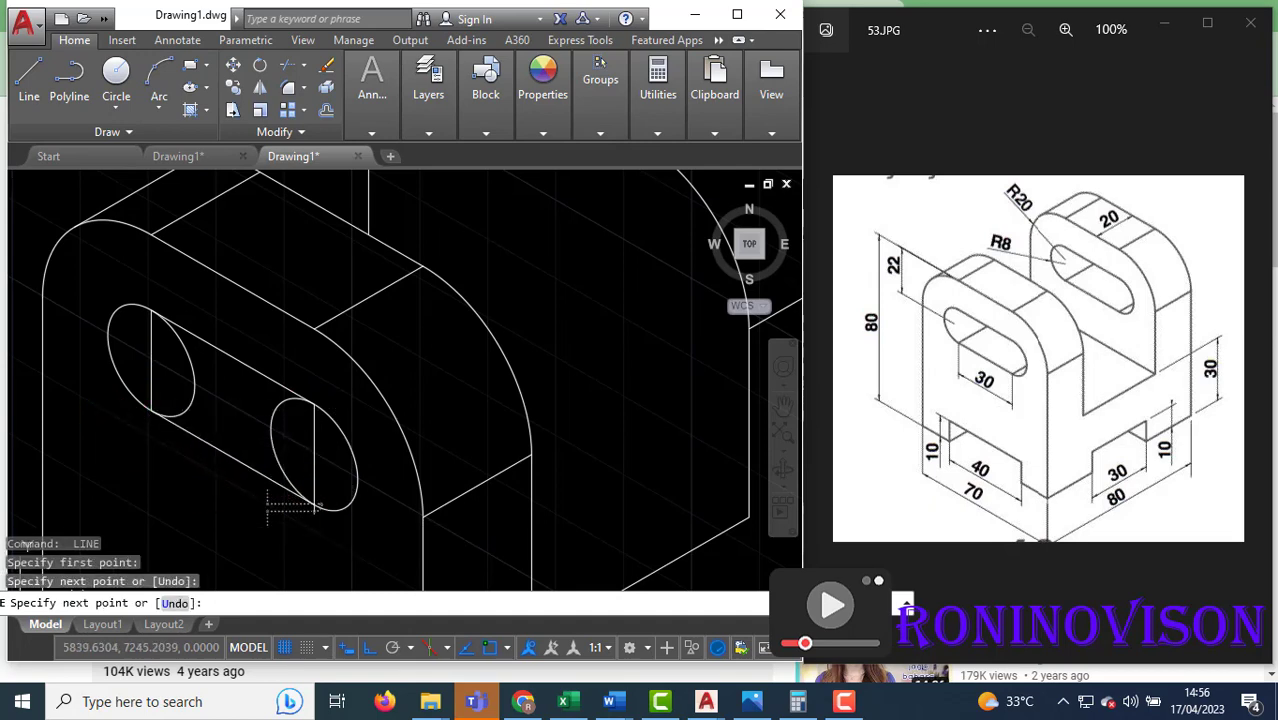
key("Escape")
- Trim the inner halves of both isocircles to leave the rounded slot outline
type("tr")
key("space")
key("space")
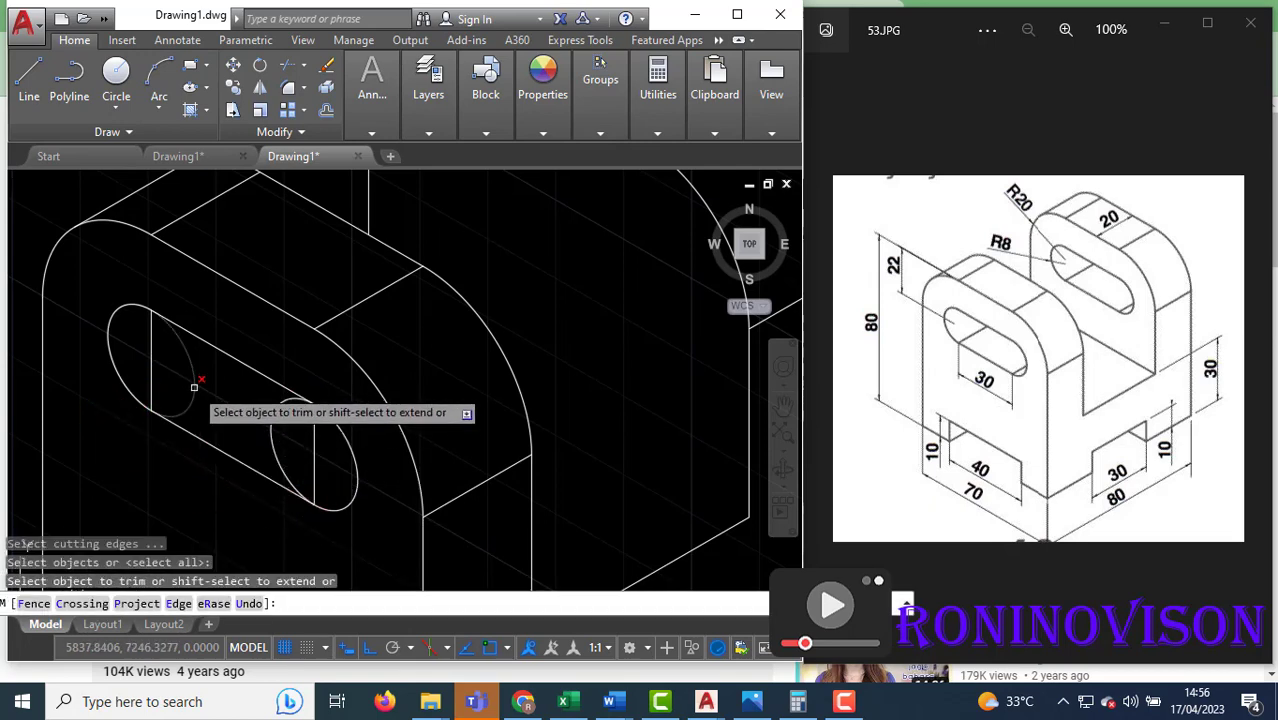
left_click(194, 387)
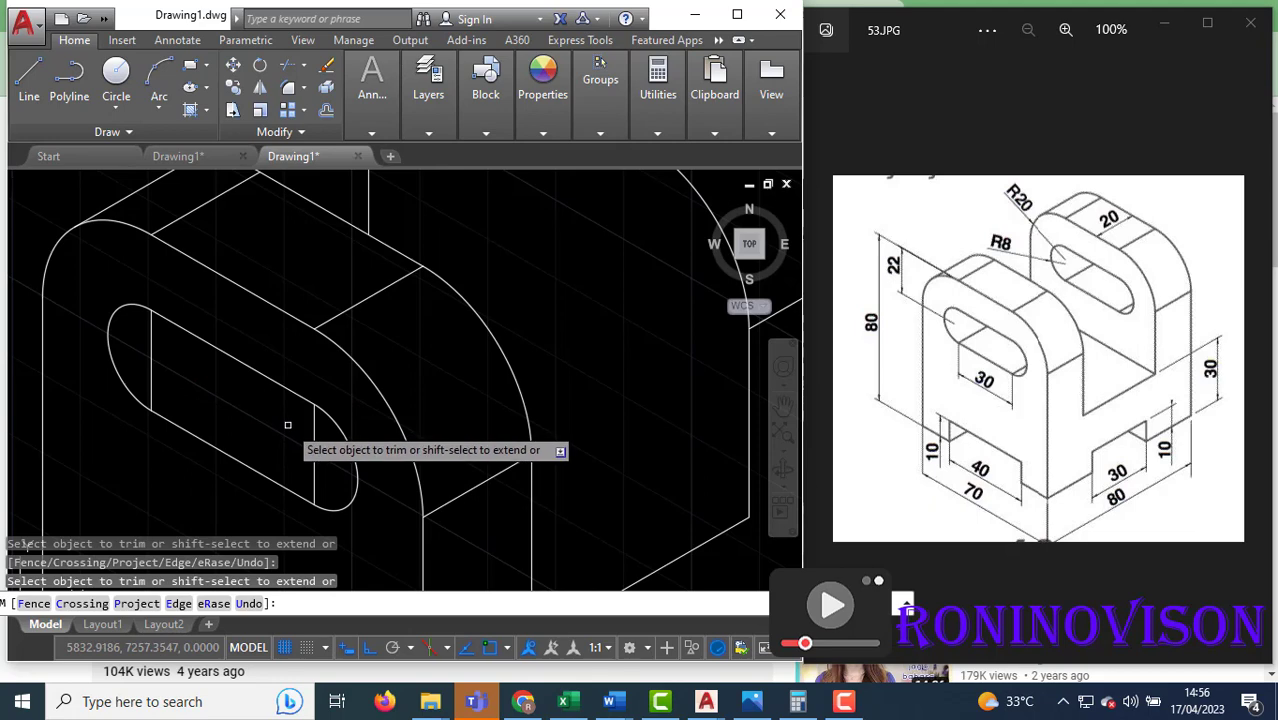
key("Escape")
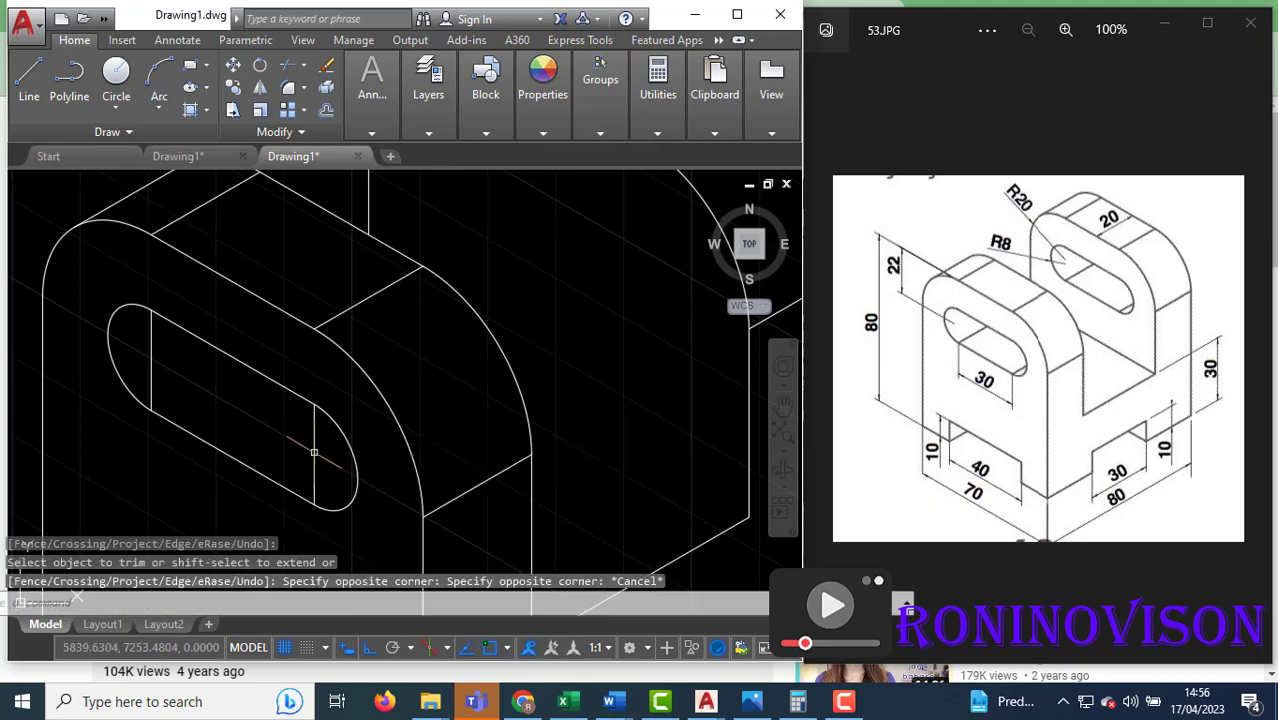
- Erase the two vertical construction lines inside the front upright's slot
left_click(318, 445)
left_click(229, 413)
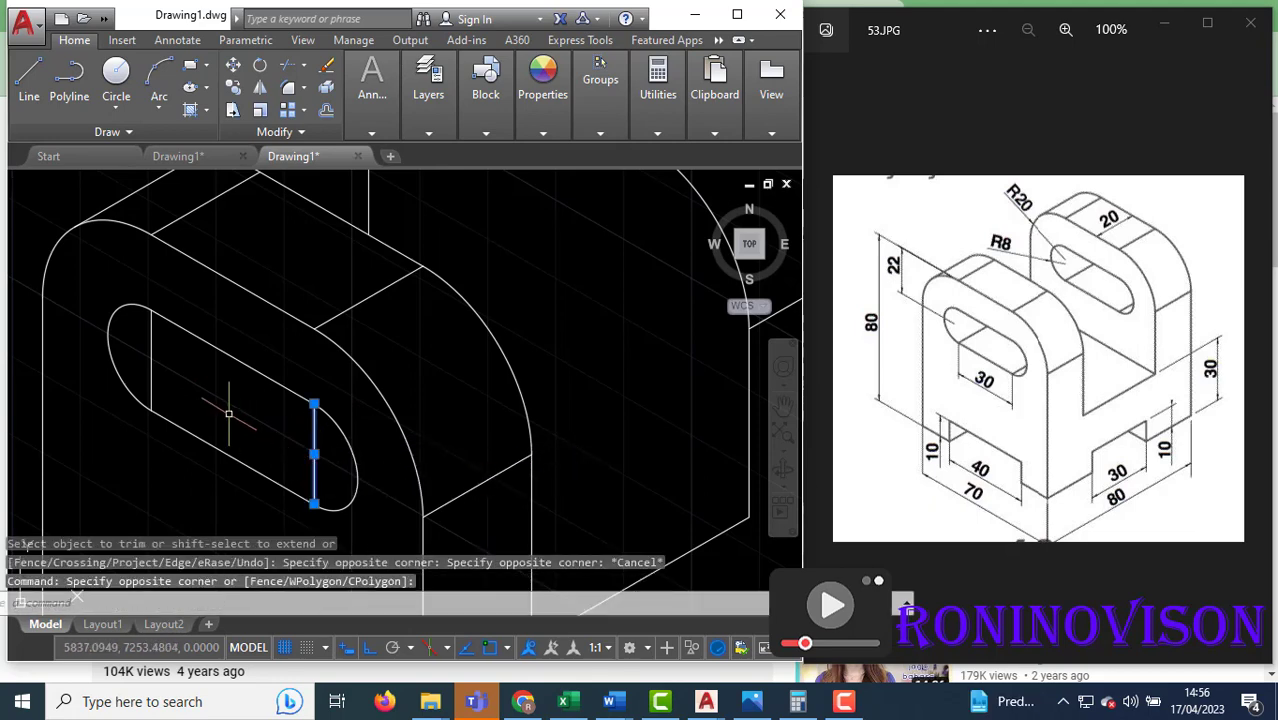
left_click(183, 387)
left_click(143, 361)
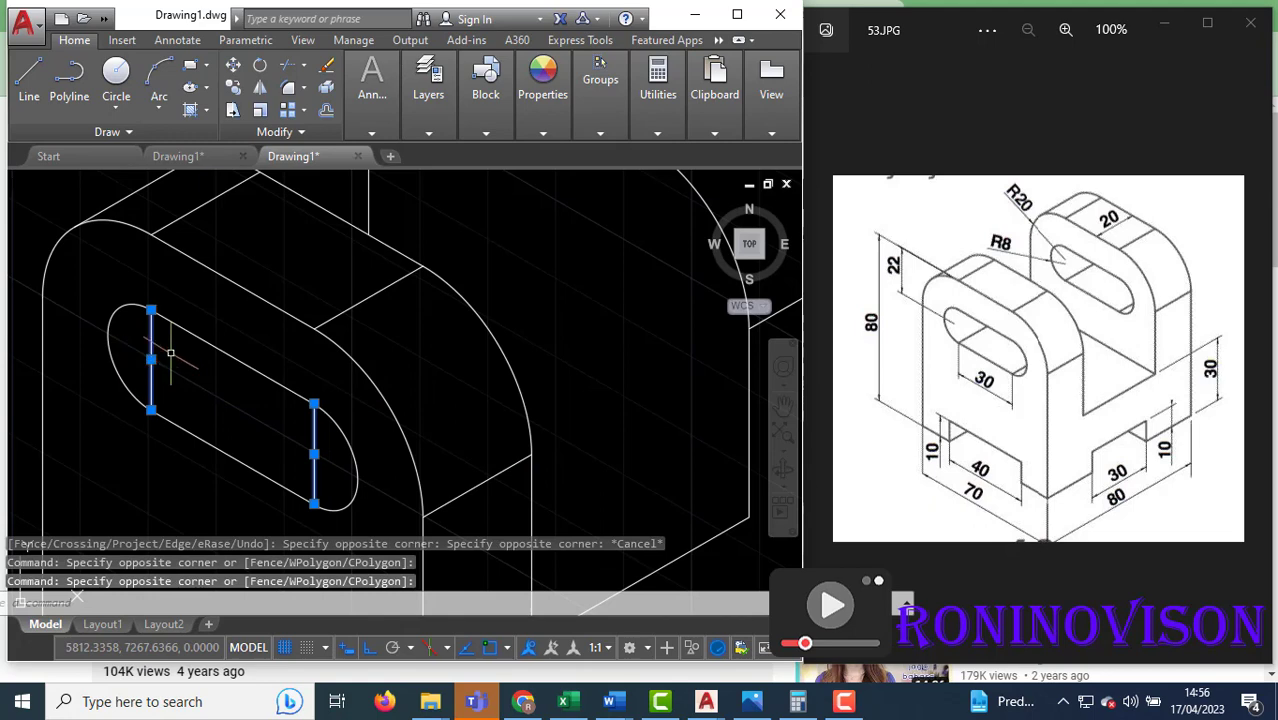
type("e")
key("Return")
- In the top isoplane, draw a 30° depth line from the lower end of the slot's lower straight edge past the front face's rounded edge
scroll(262, 369, "down", 2)
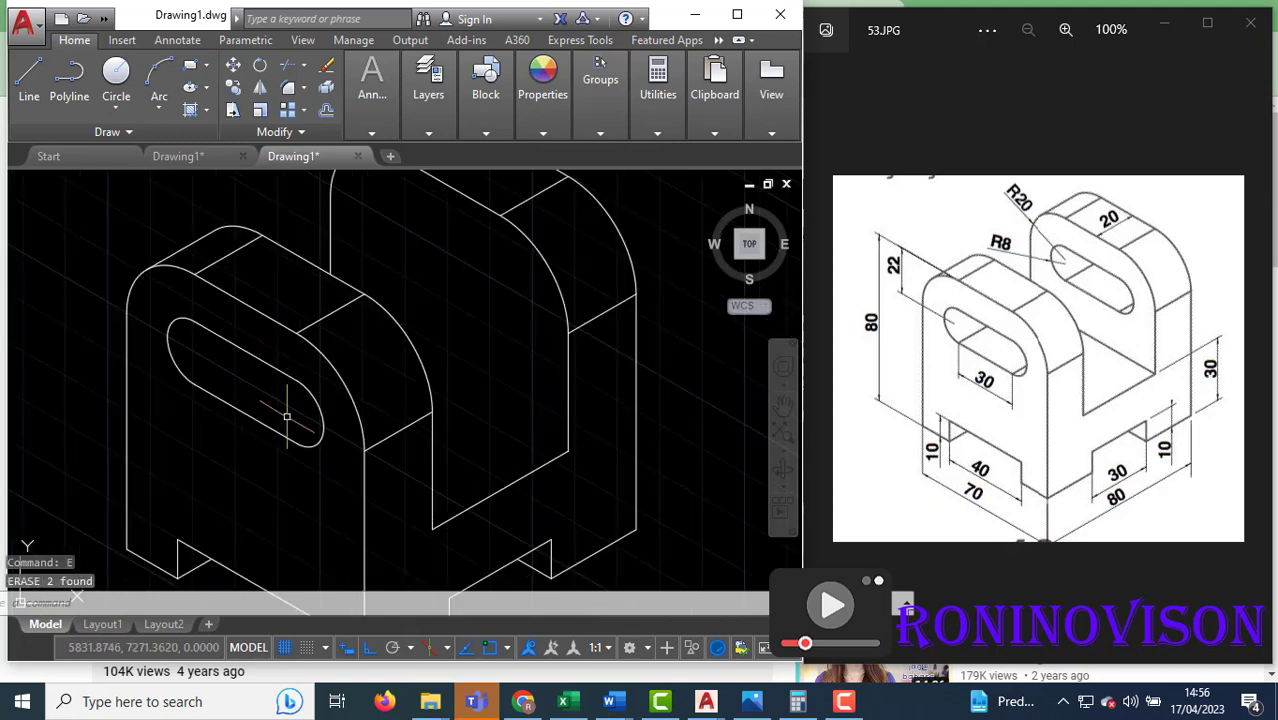
type("l")
key("Return")
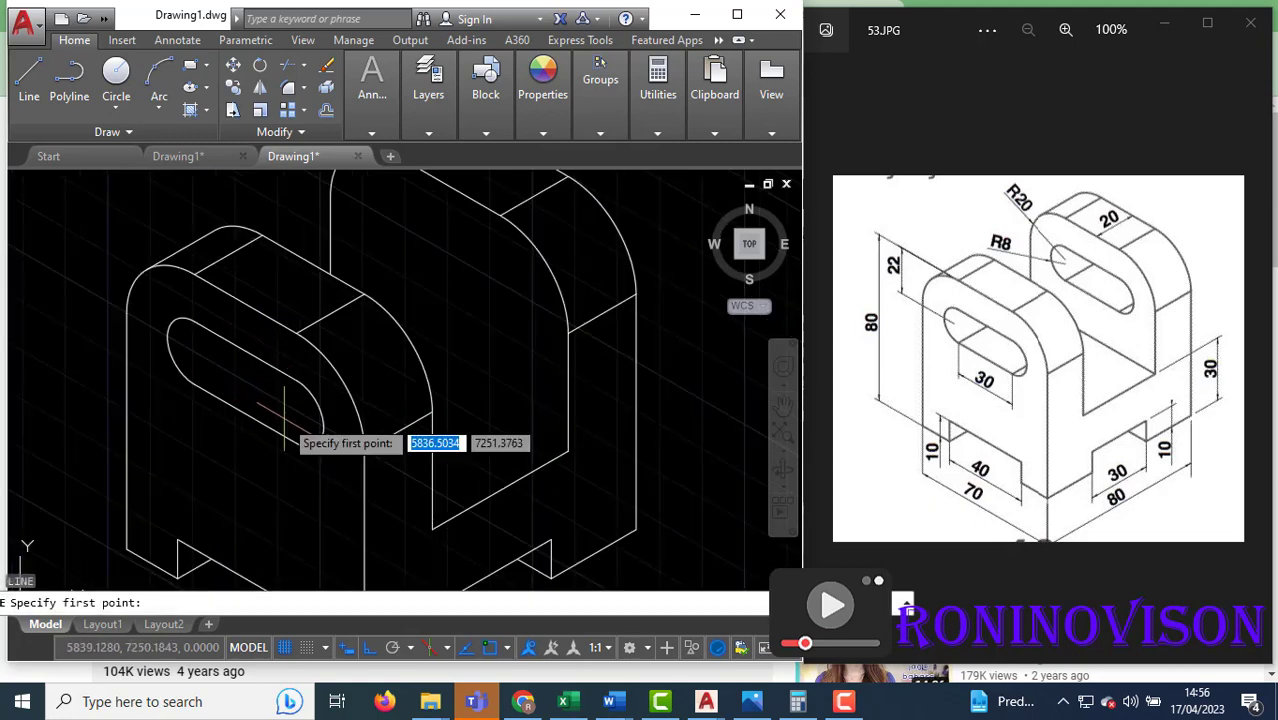
left_click(319, 442)
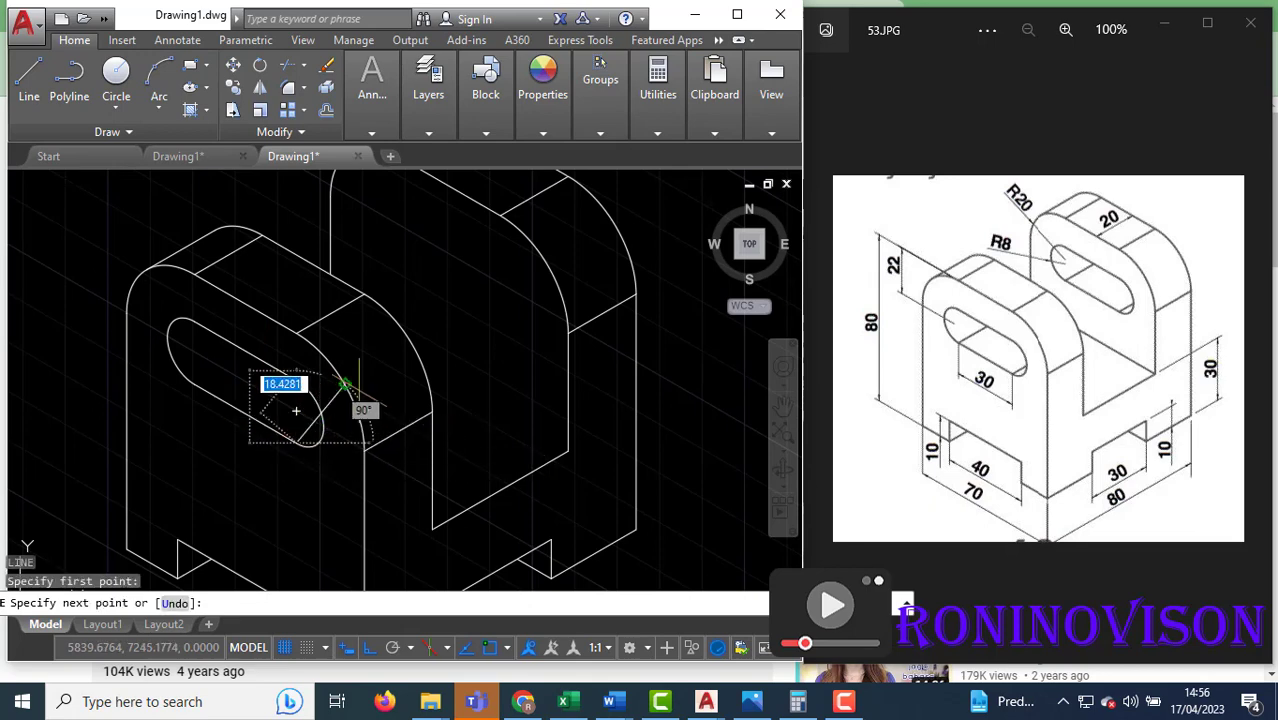
key("F5")
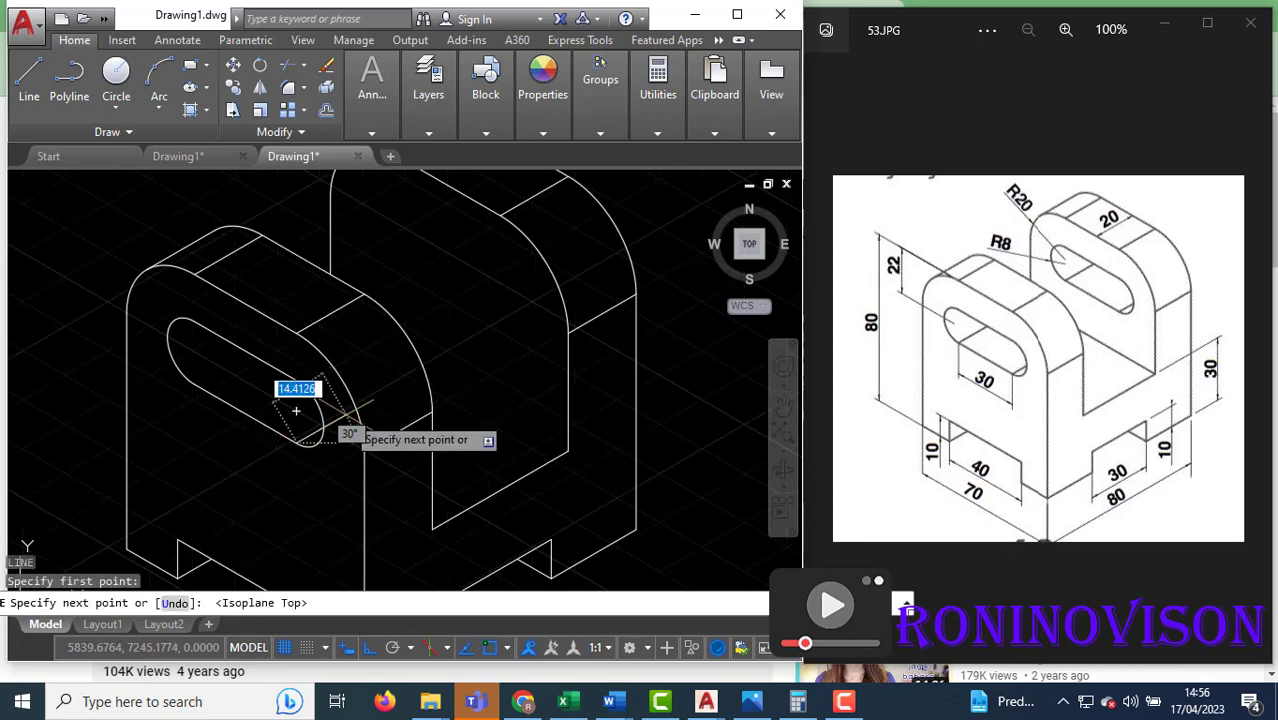
left_click(378, 393)
key("Return")
- Try to trim the part of the depth line that runs beyond the slot, and undo the trim
type("tr")
key("Return")
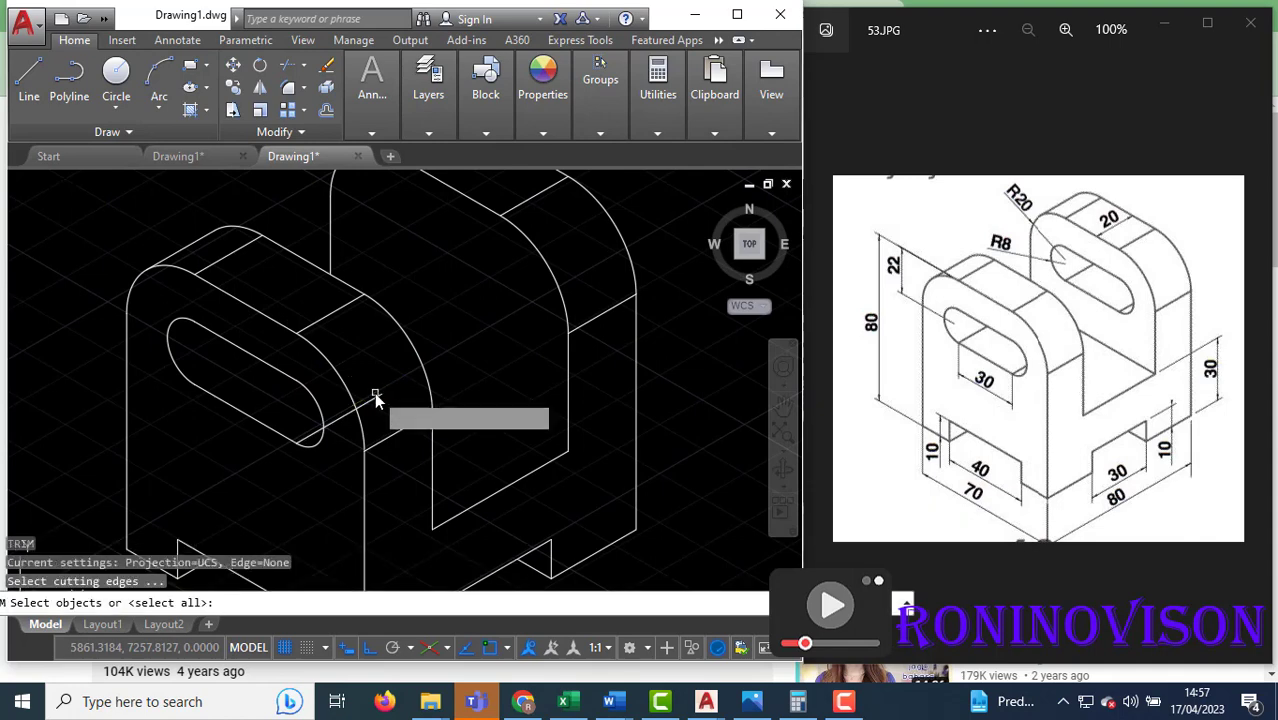
key("Return")
left_click(375, 393)
left_click(348, 413)
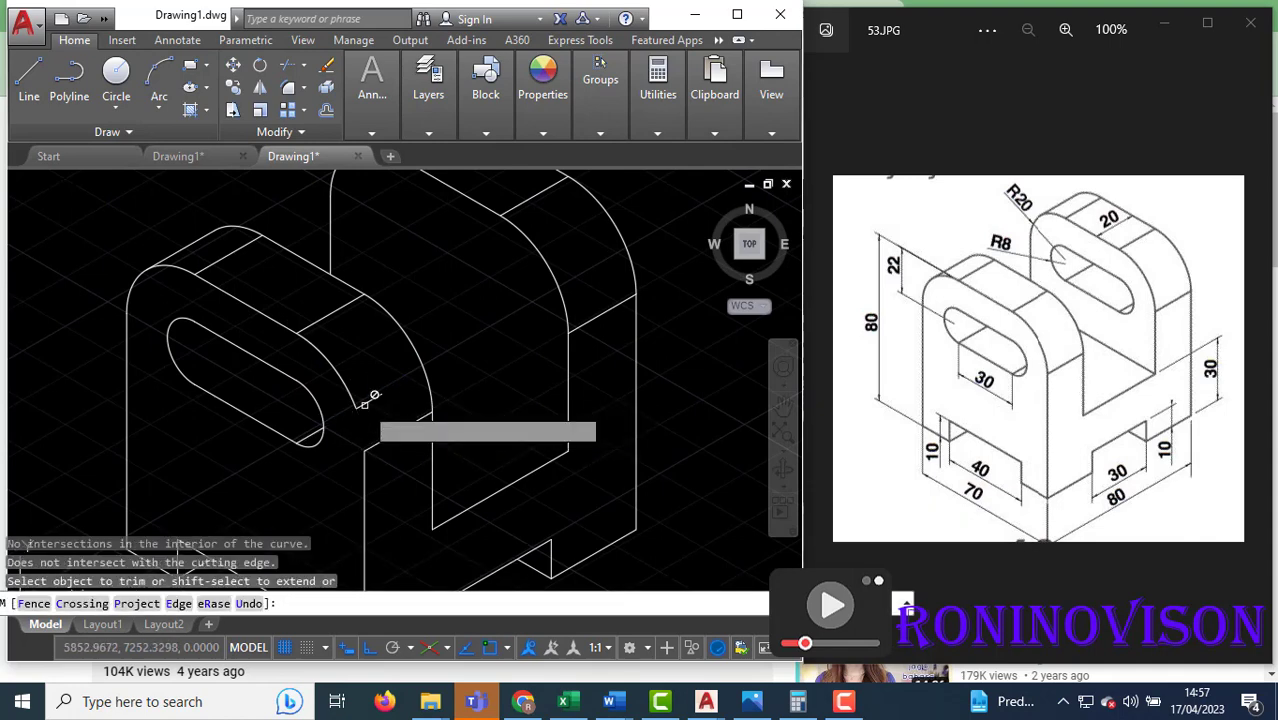
key("Escape")
key("ctrl+z")
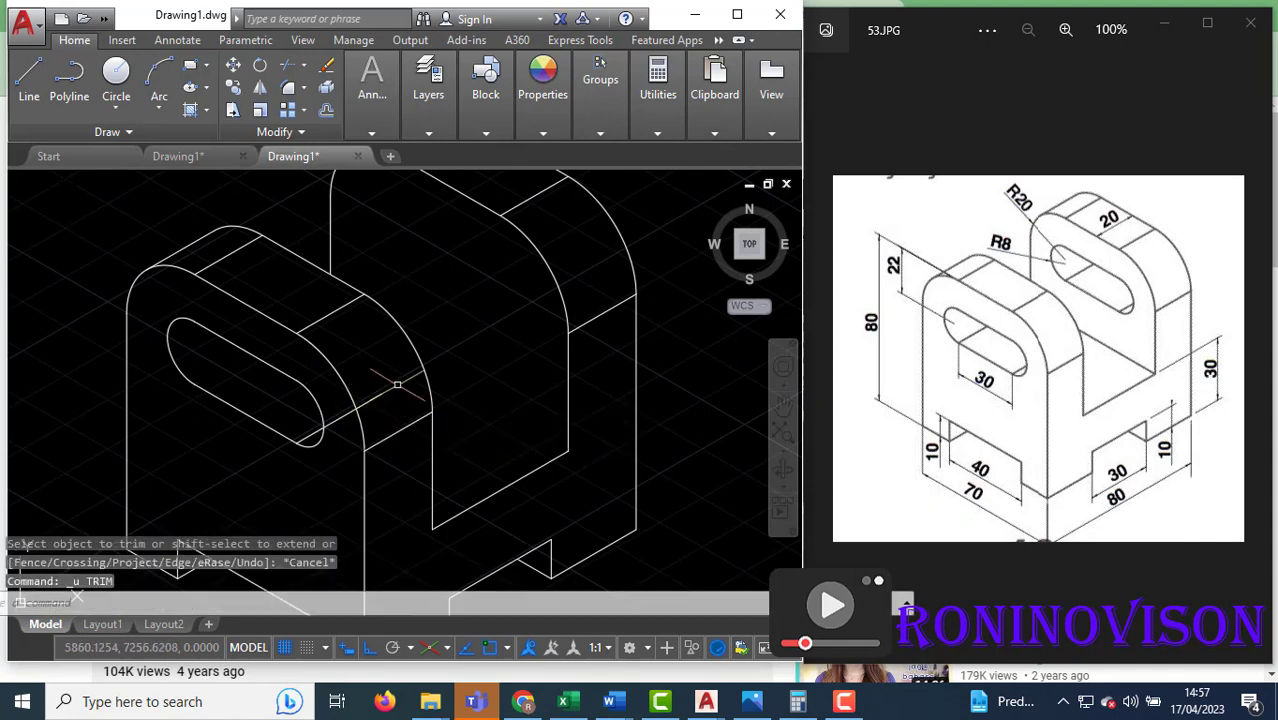
- Trim the depth line so only the part inside the slot's rounded end remains
key("Return")
key("Return")
left_click(366, 404)
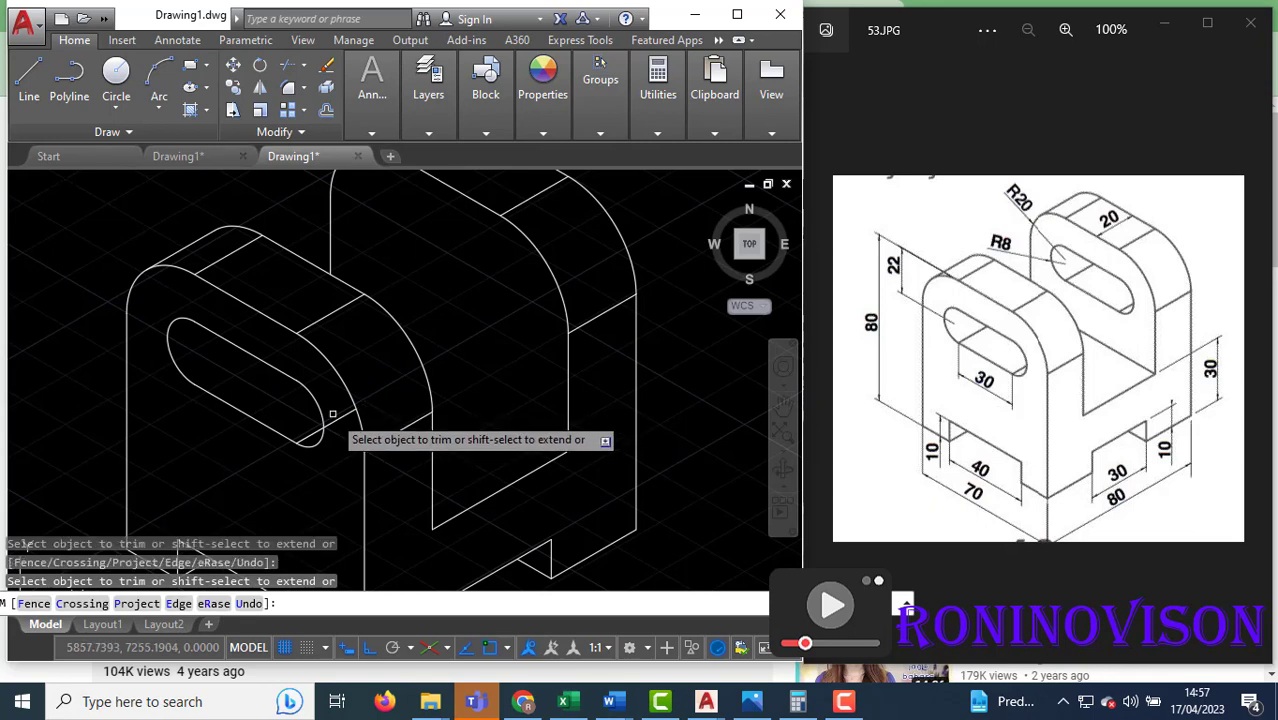
key("Escape")
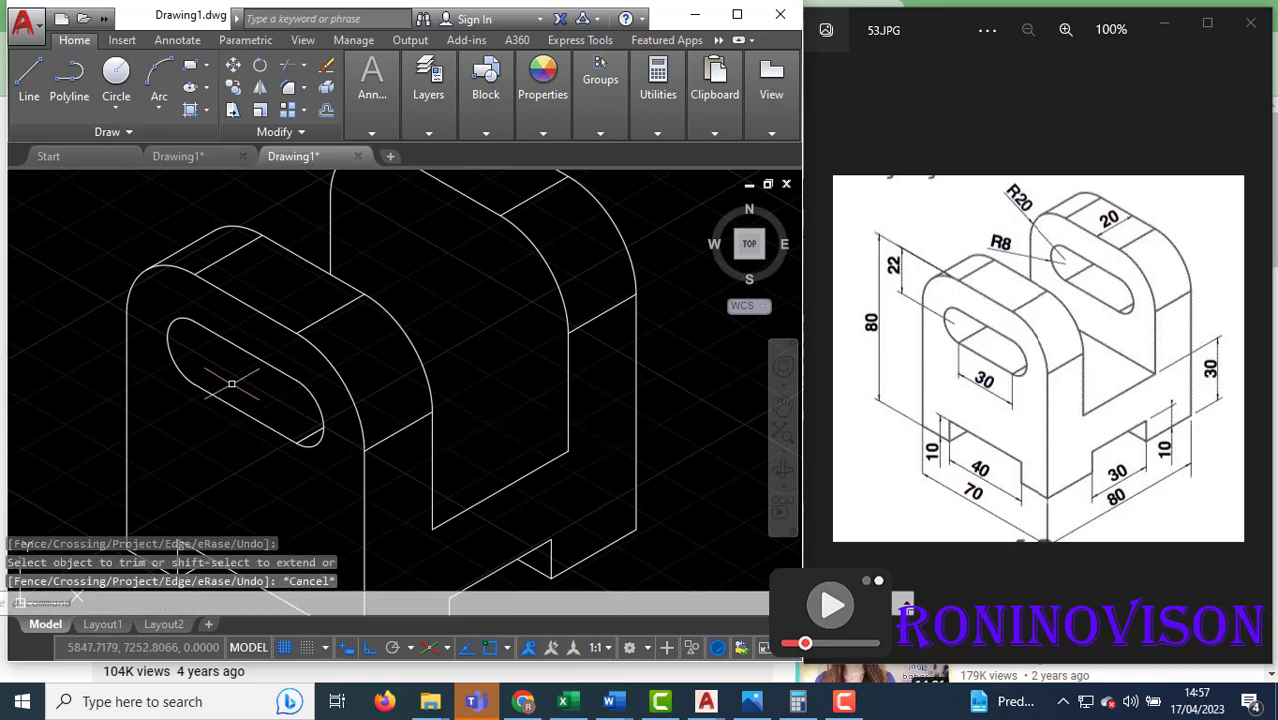
- Draw a second 30° depth line from the upper end of the slot's lower straight edge across the slot's upper edge
key("l")
key("Return")
left_click(186, 392)
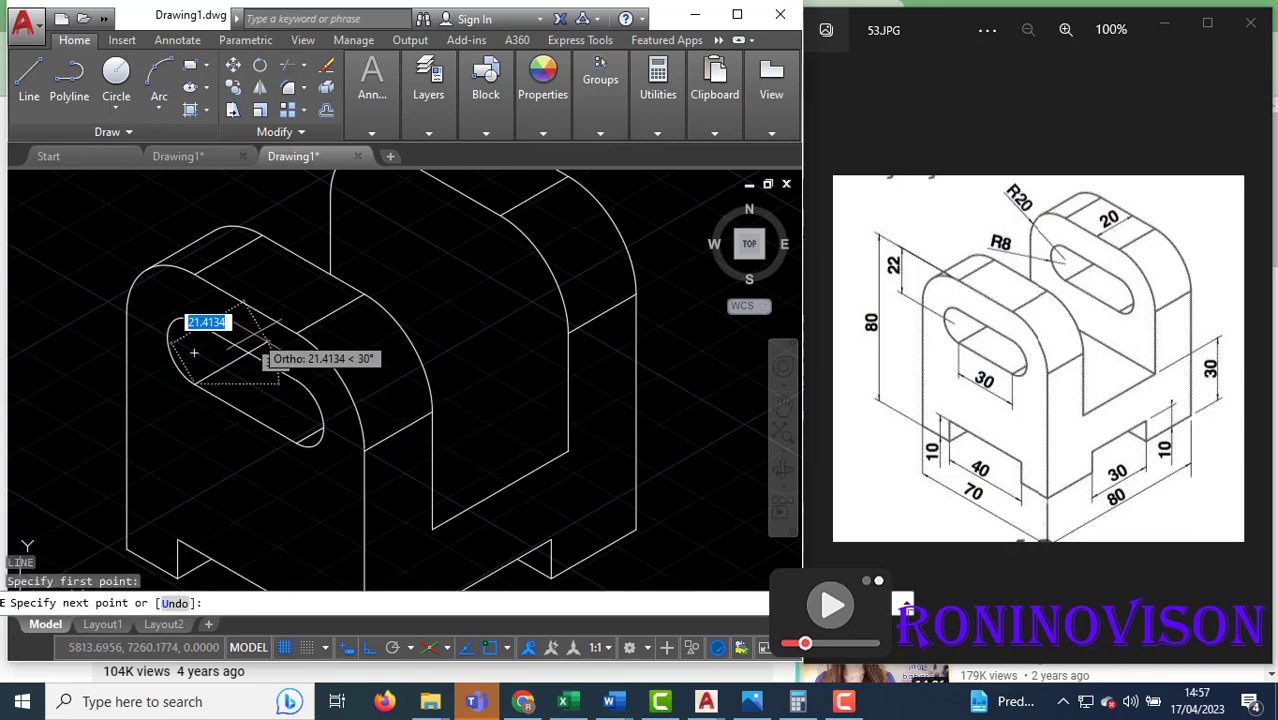
left_click(194, 352)
key("Return")
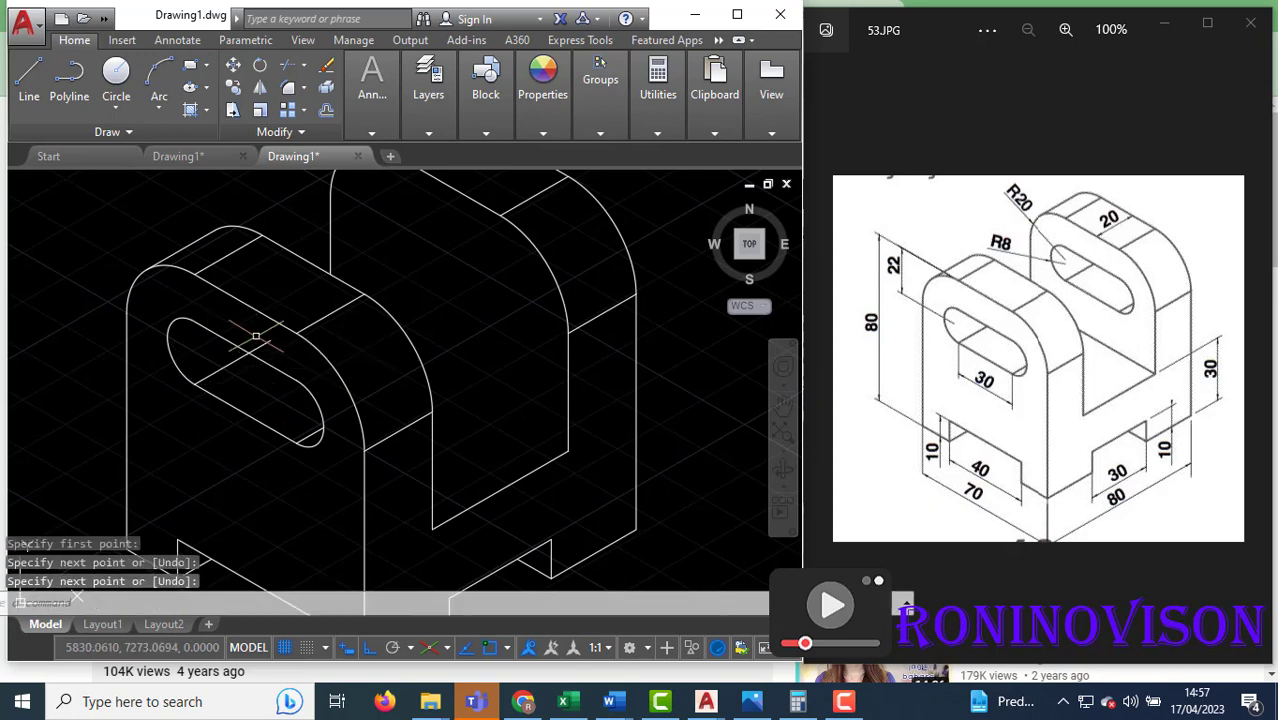
- Trim the part of the second depth line that extends above the slot's upper straight edge
type("tr")
key("Return")
key("Return")
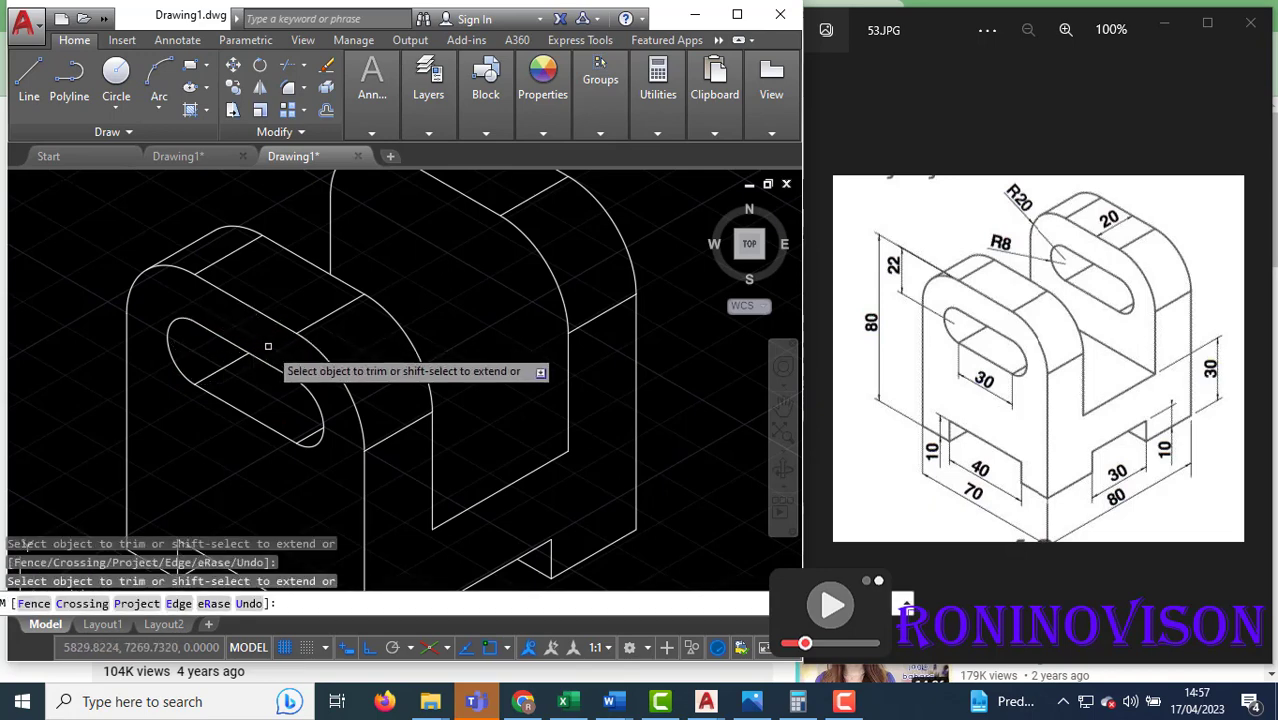
left_click(268, 370)
key("Escape")
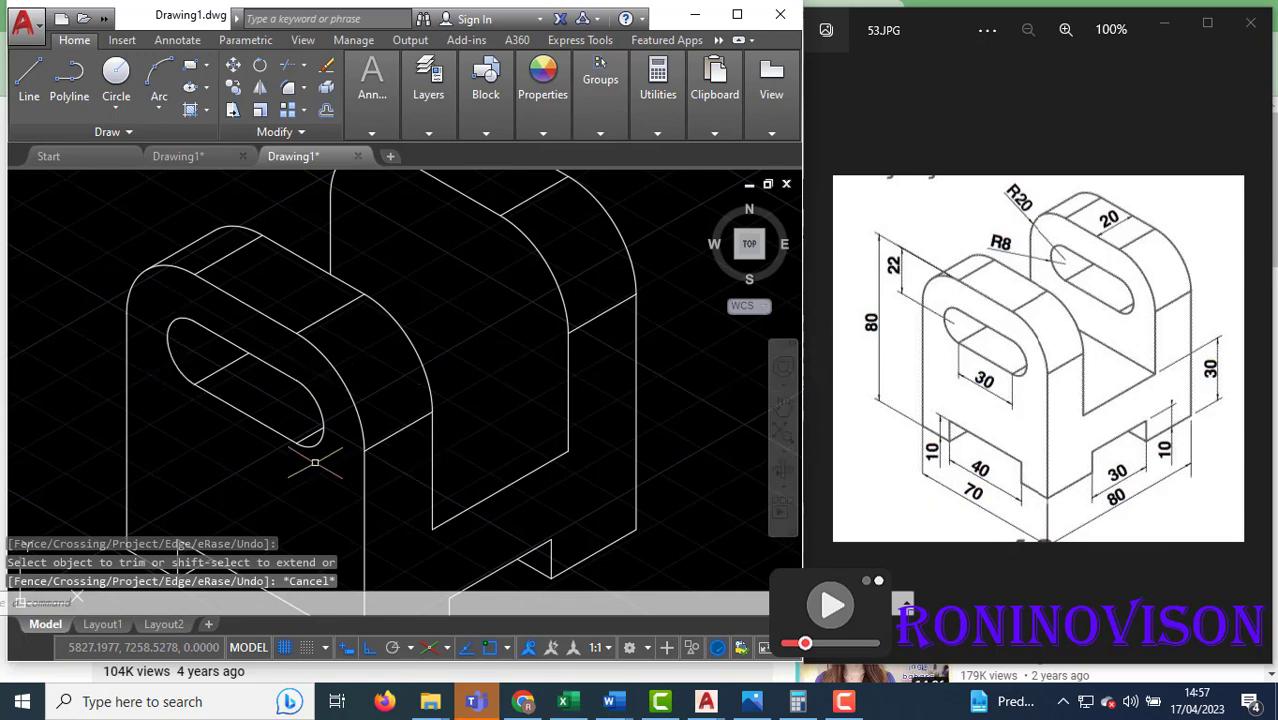
- Copy the slot outline and its two depth lines from the front upright to the matching corner point of the rear upright
left_click(340, 485)
left_click(195, 378)
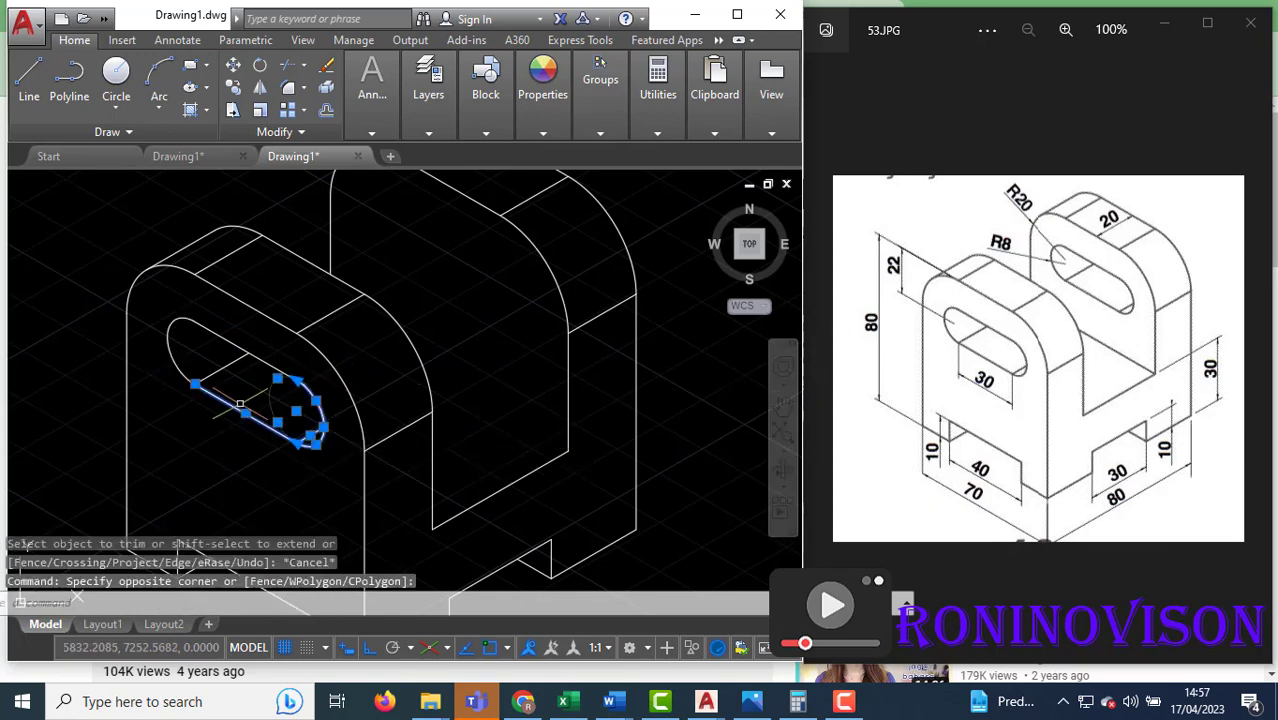
left_click(300, 405)
left_click(165, 318)
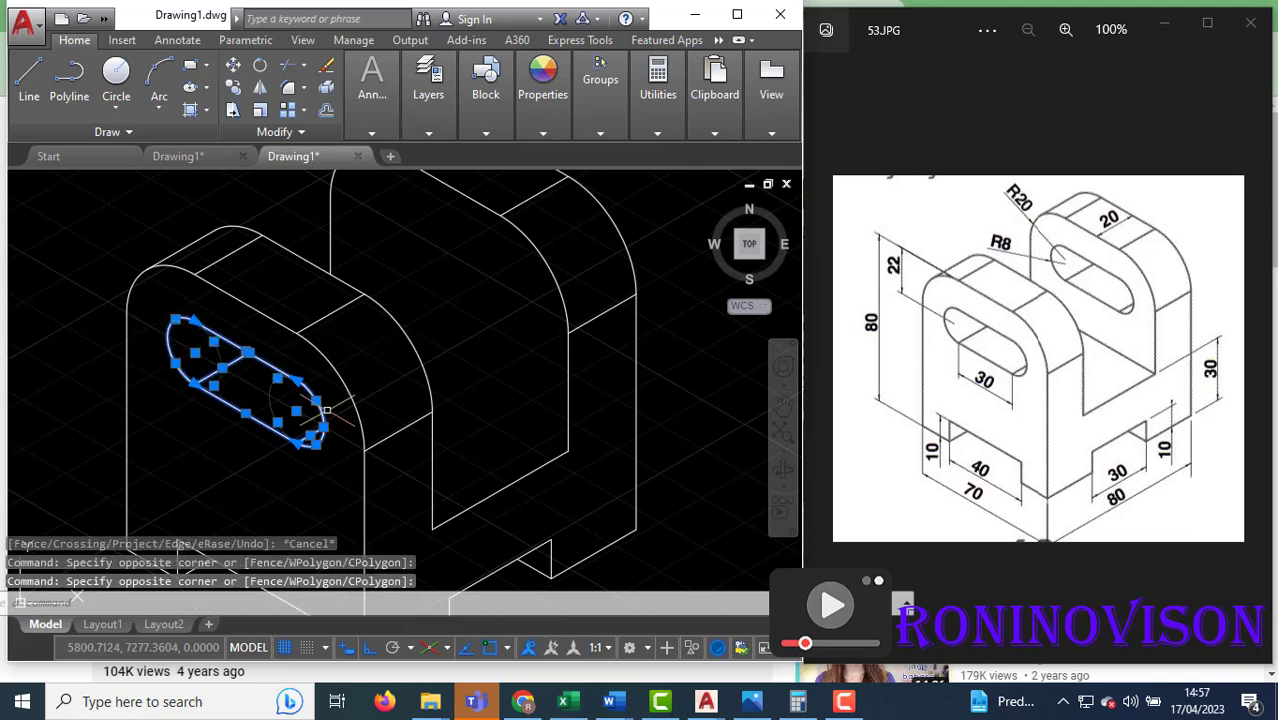
left_click(327, 410)
left_click(245, 366)
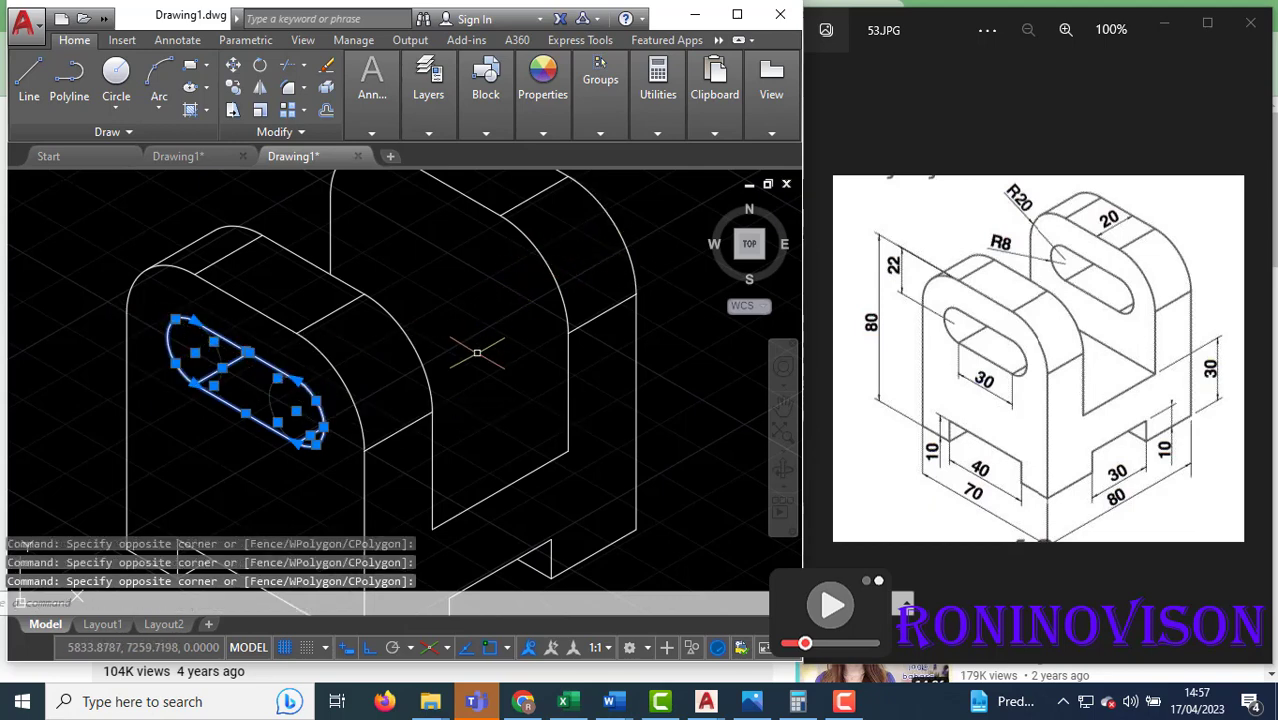
type("co")
key("Return")
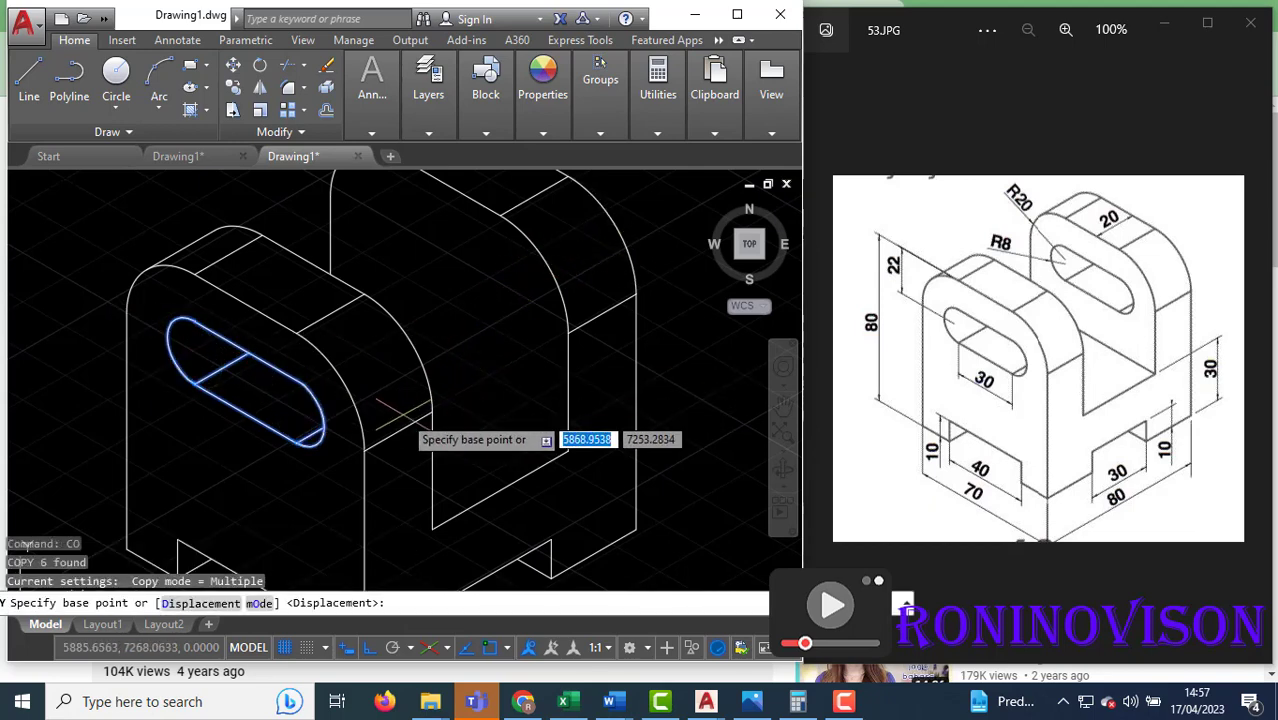
left_click(365, 452)
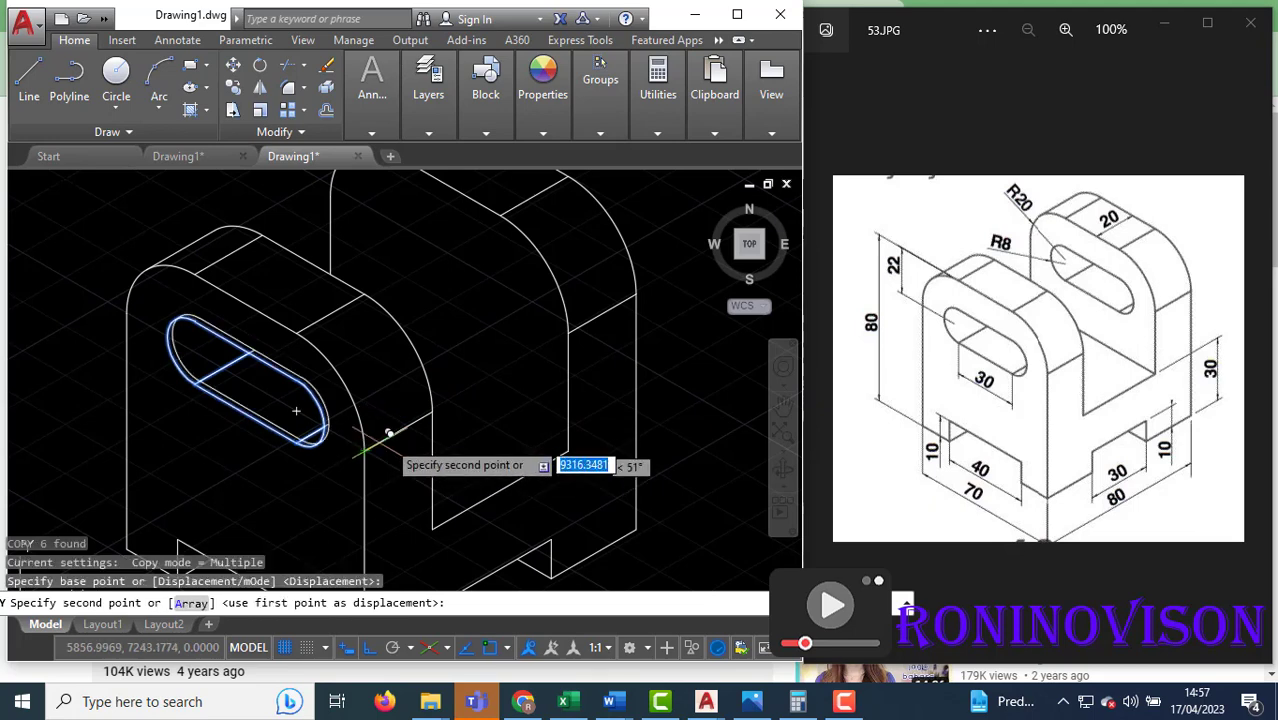
key("Escape")
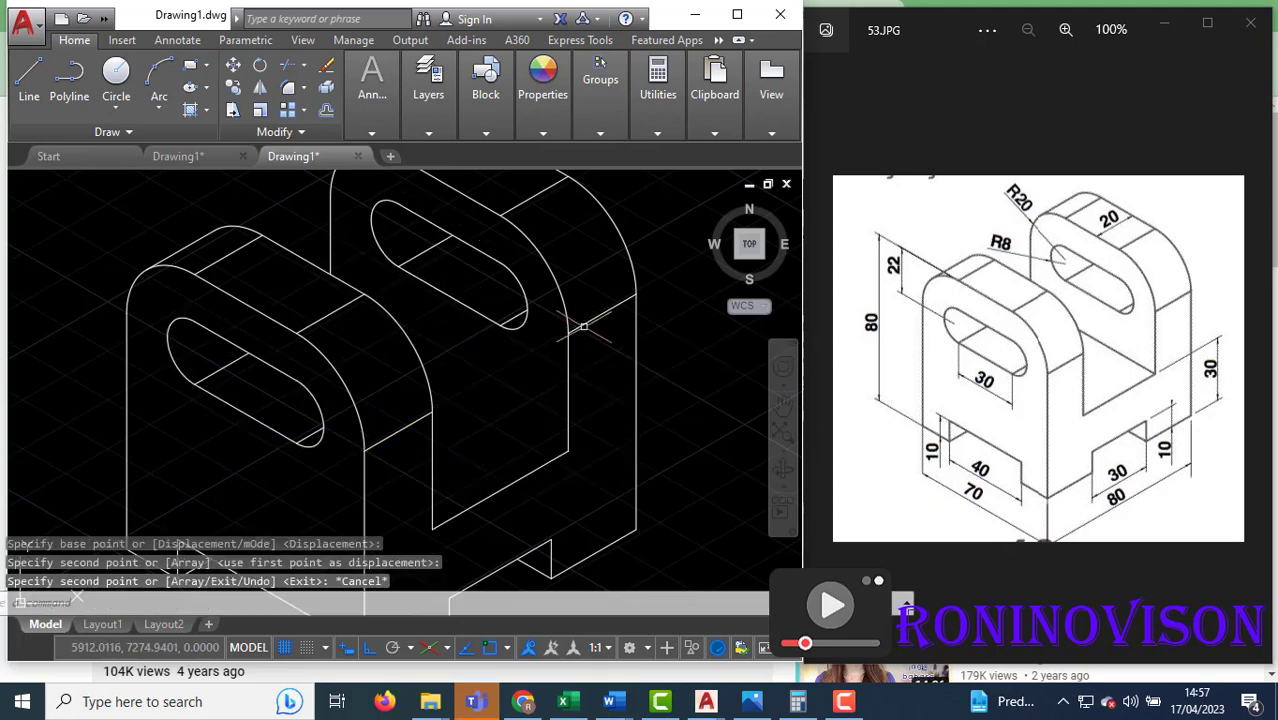
scroll(604, 378, "down", 2)
scroll(532, 416, "up", 2)
scroll(547, 387, "down", 2)
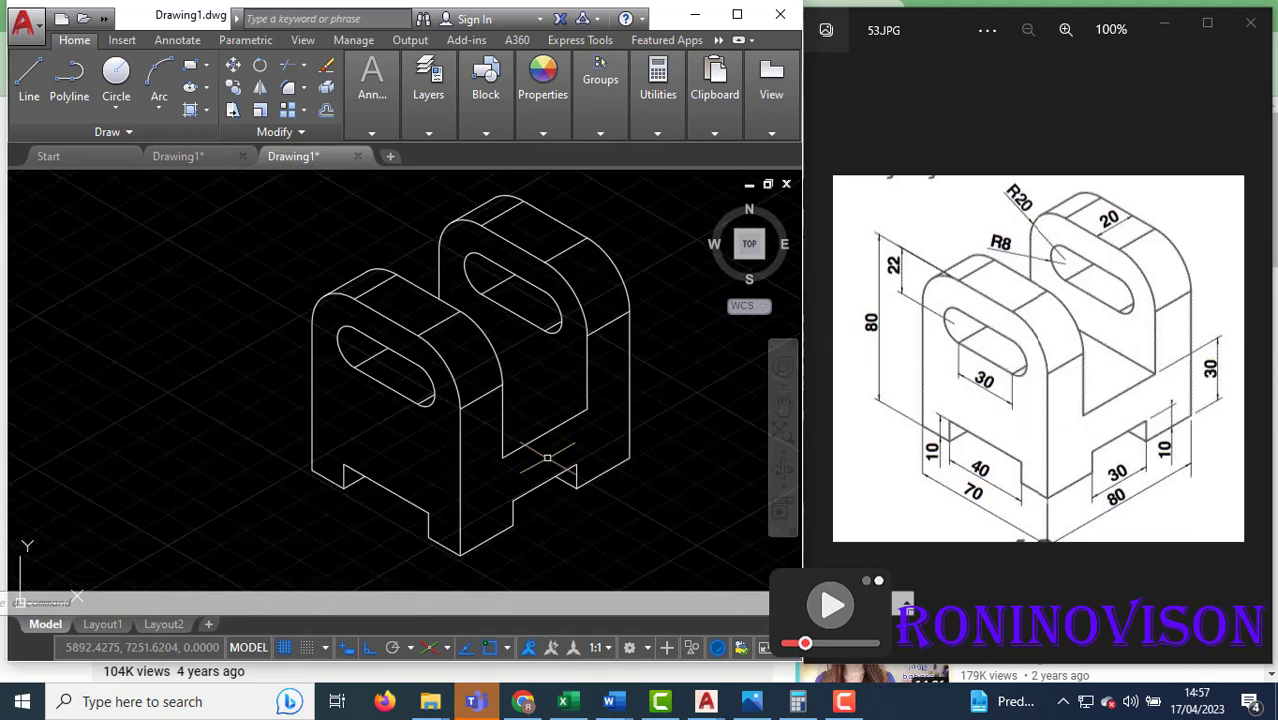
- Place an aligned dimension across the 30 mm notch opening beneath the block's long side, with the dimension line below it
left_click(375, 133)
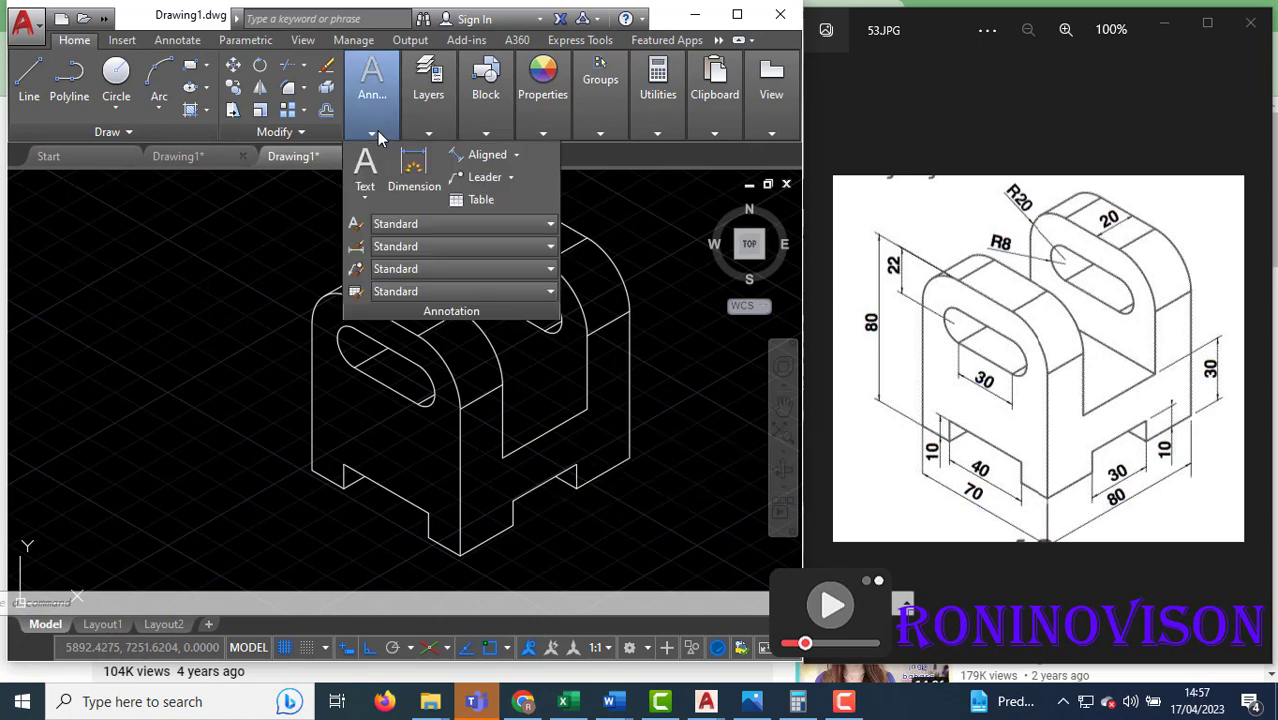
left_click(484, 155)
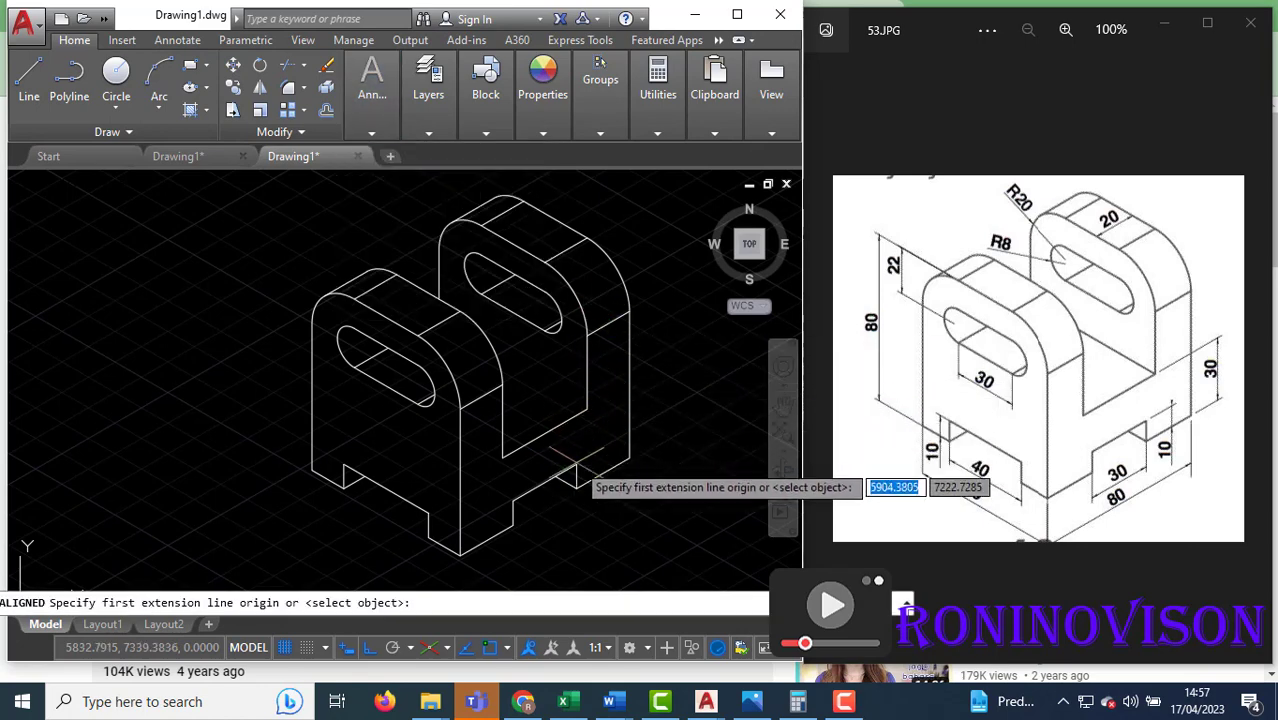
left_click(513, 524)
left_click(577, 488)
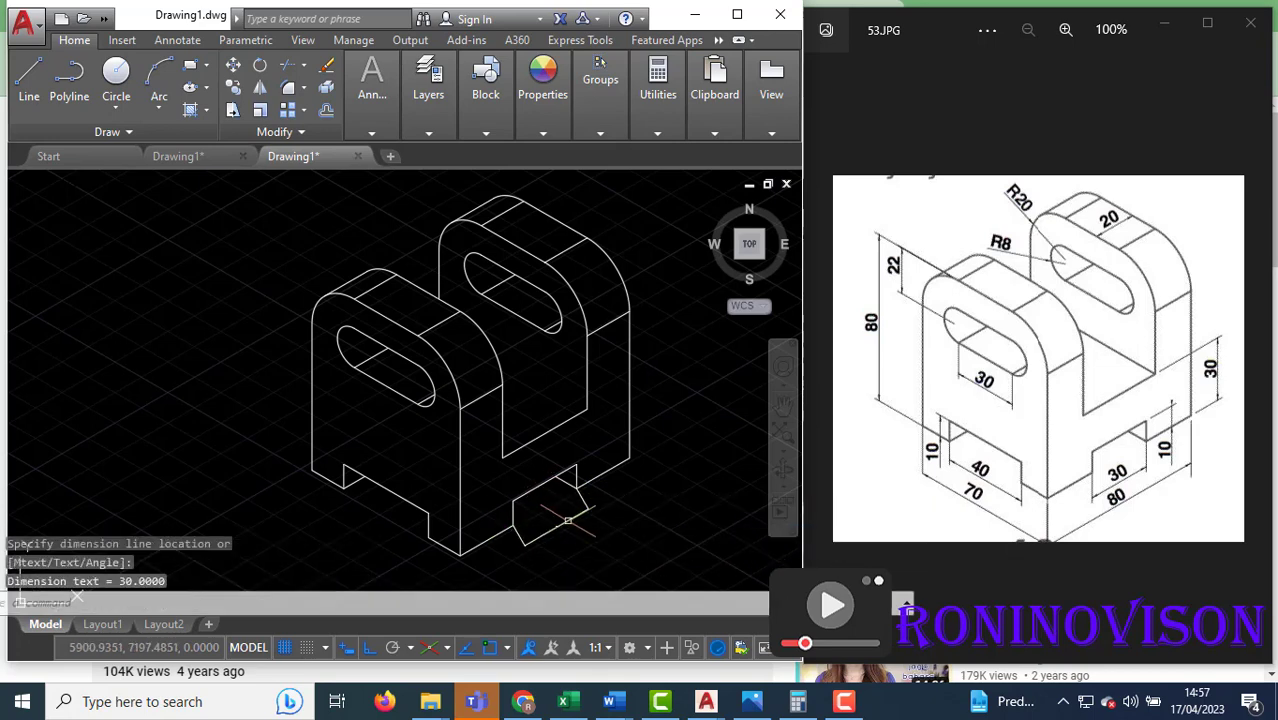
- Modify the Standard dimension style so its linear dimensions have a precision of 0
mouse_move(378, 135)
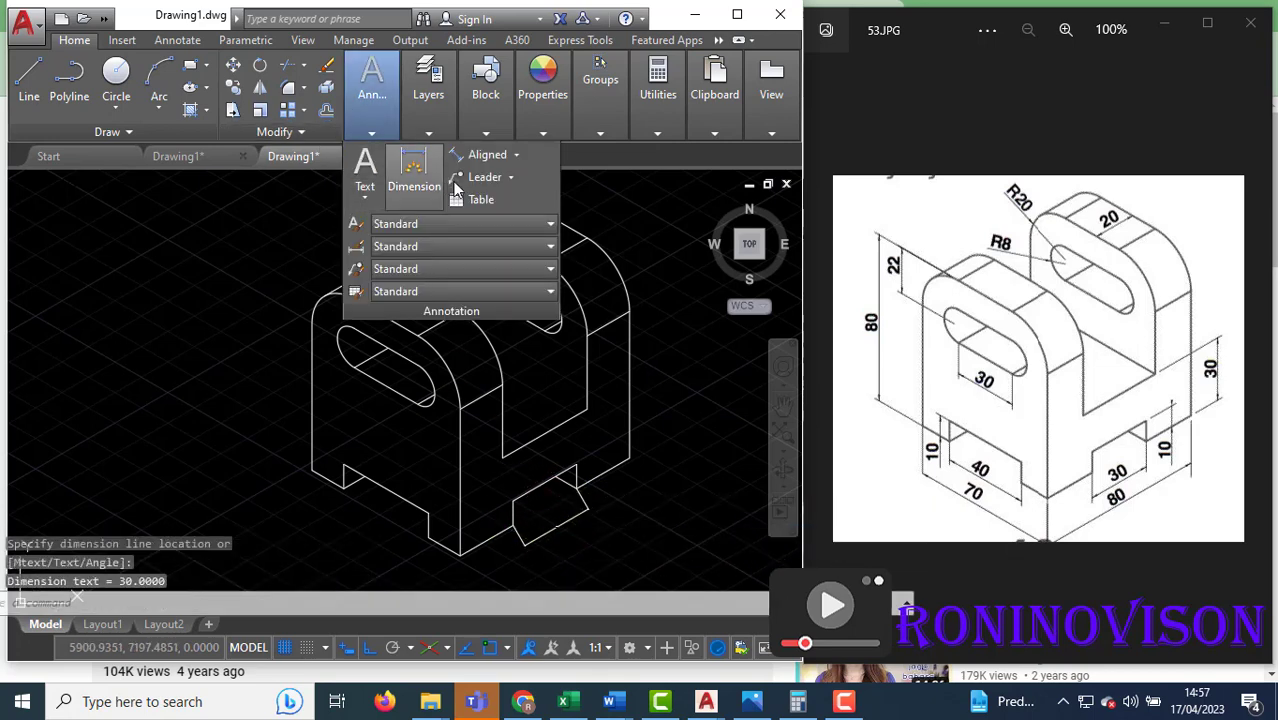
left_click(432, 248)
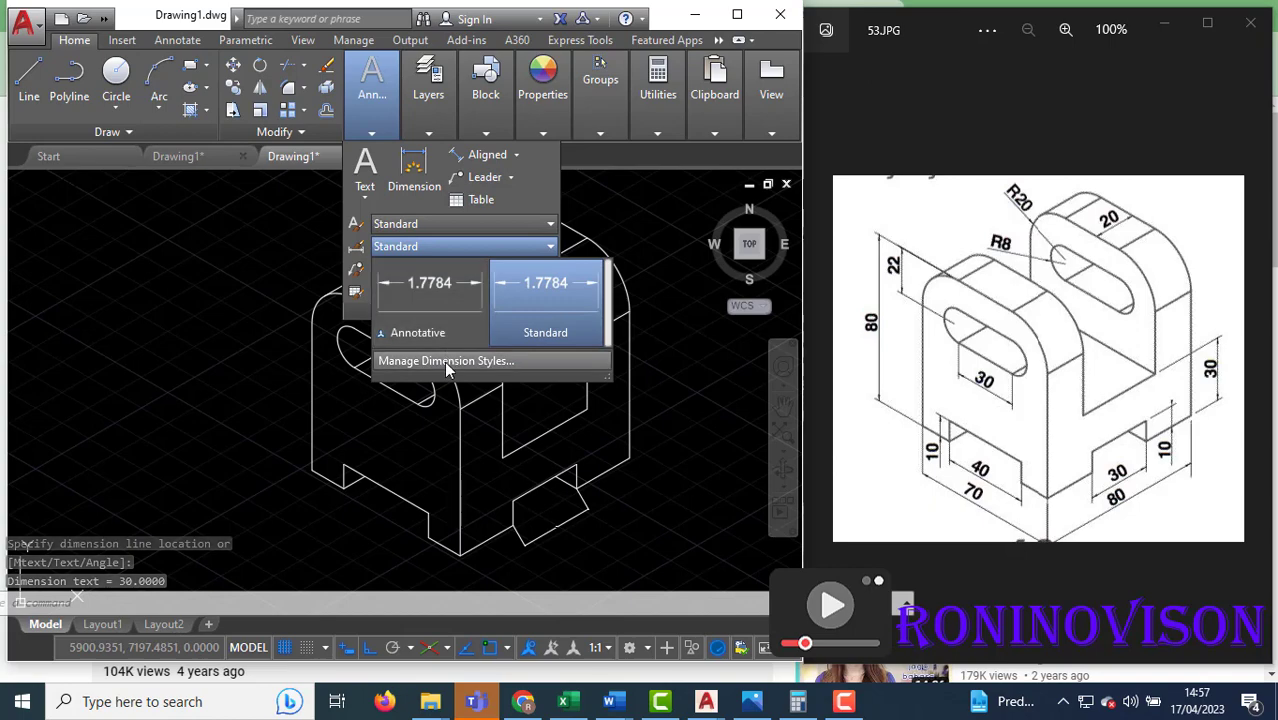
left_click(444, 361)
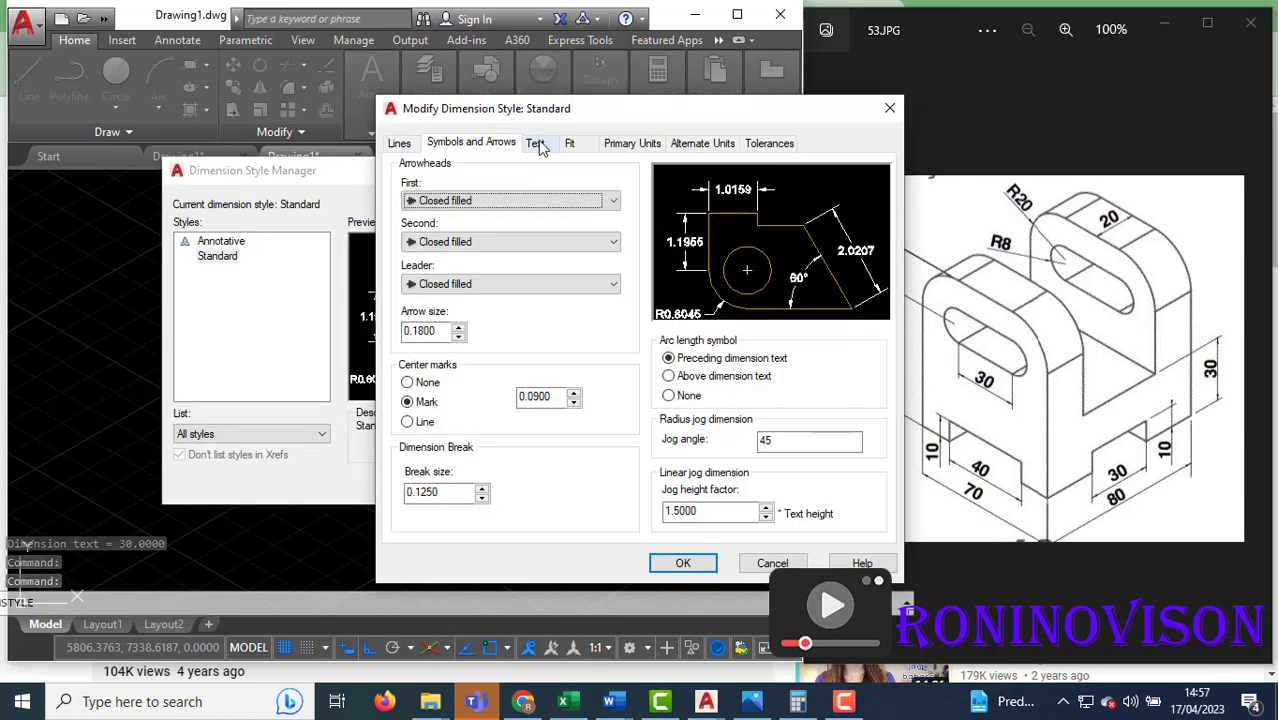
left_click(630, 143)
left_click(563, 210)
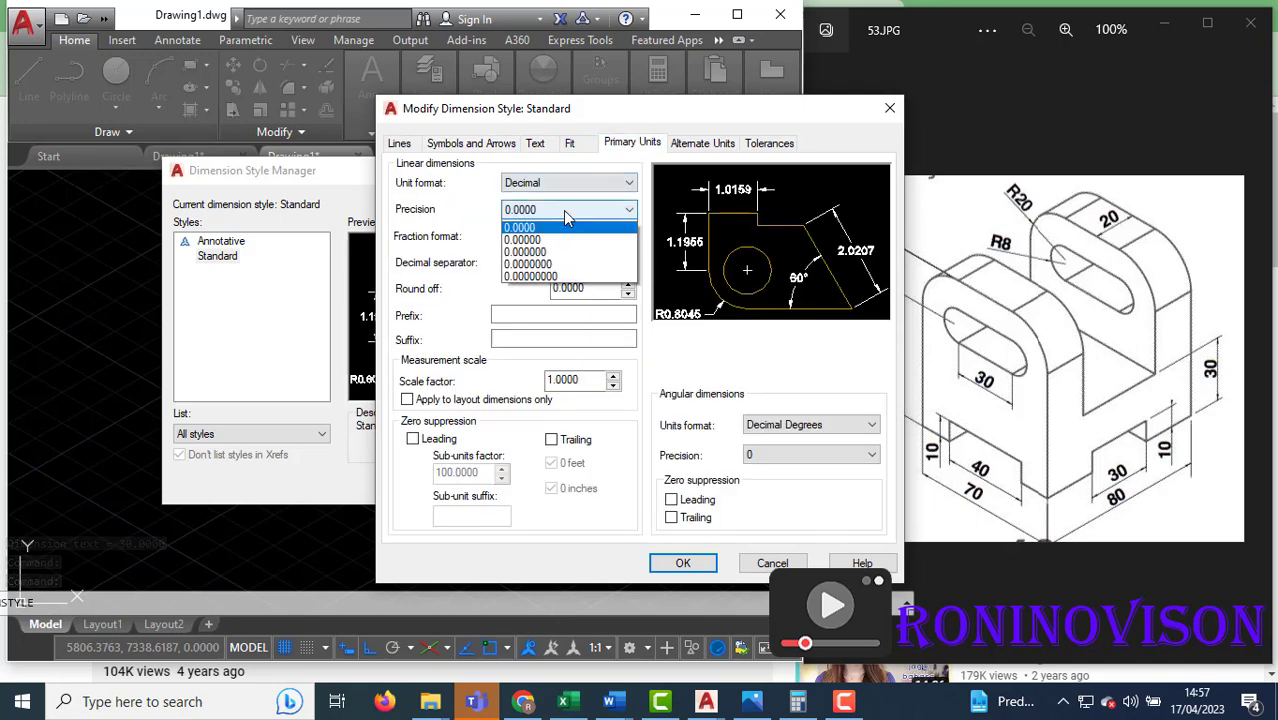
left_click(555, 226)
- Set the dimension text height to 5, the offset from the dimension line to 1, vertical placement to Above and alignment to ISO standard
left_click(569, 143)
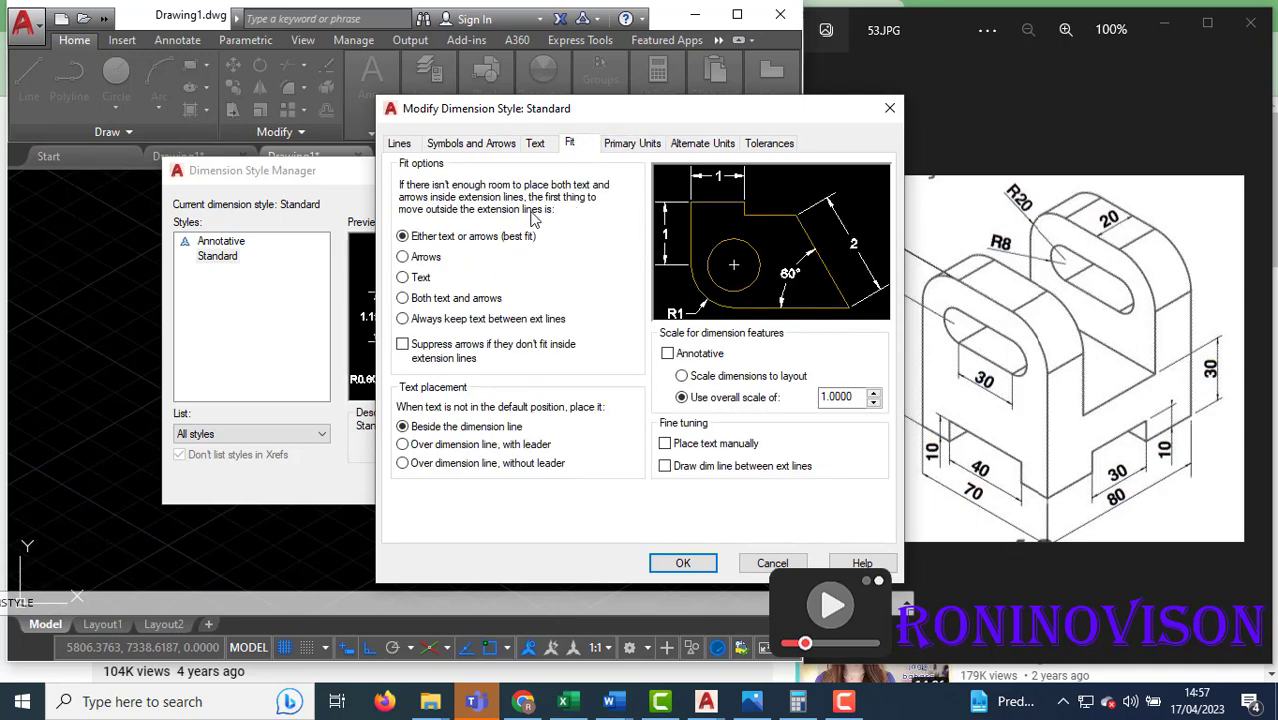
left_click(536, 144)
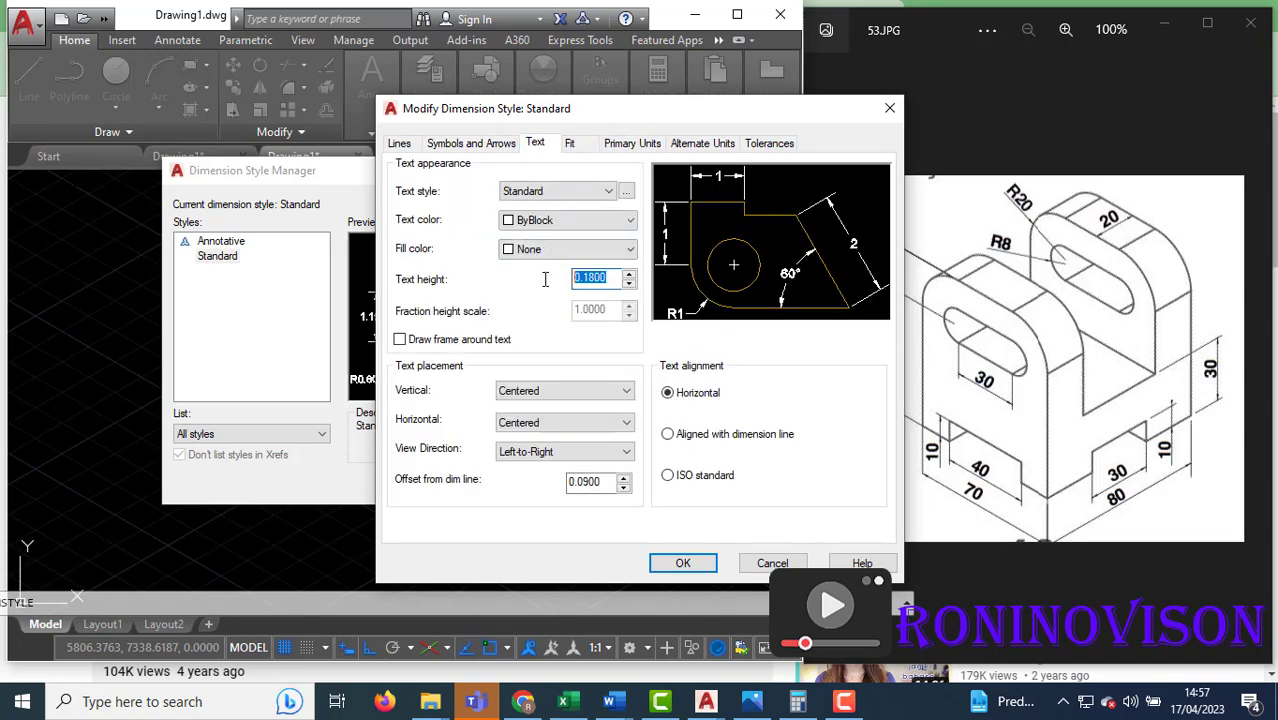
left_click(597, 484)
left_click(668, 476)
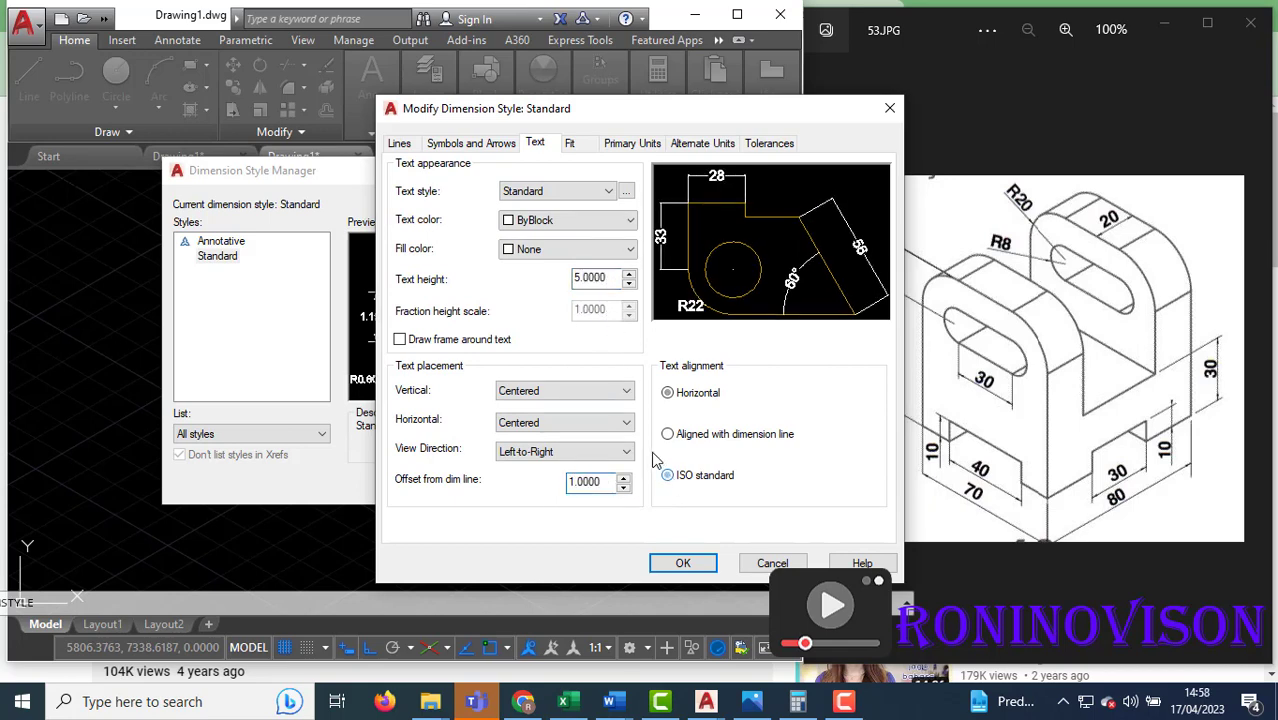
left_click(610, 390)
left_click(571, 422)
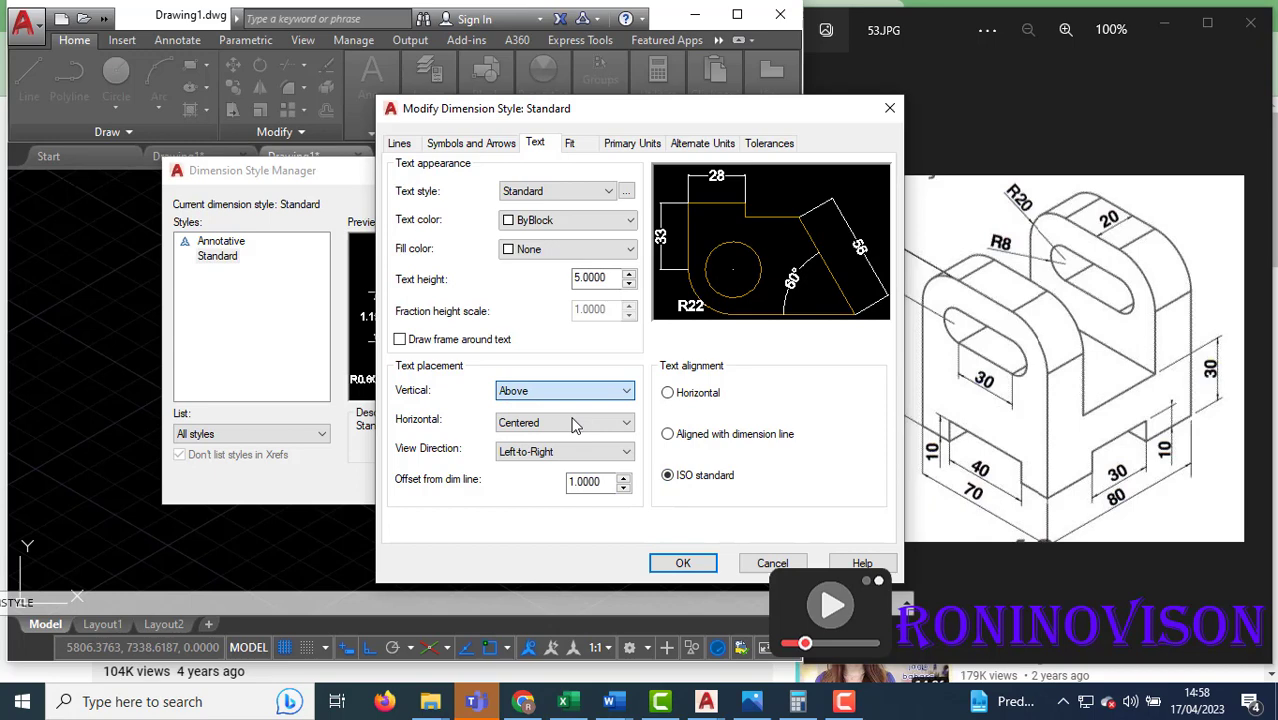
- Set the Standard dimension style's arrow size to 2 and center mark size to 1, and save the style changes
left_click(460, 145)
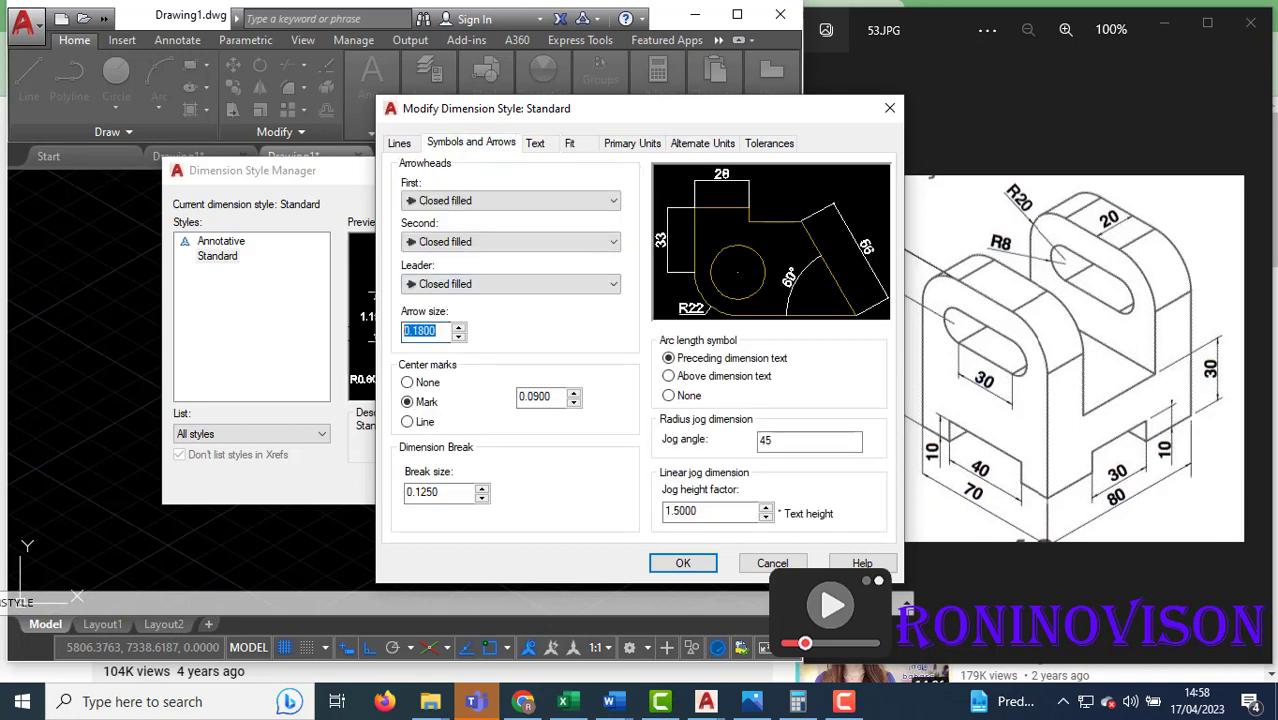
double_click(516, 397)
type("1")
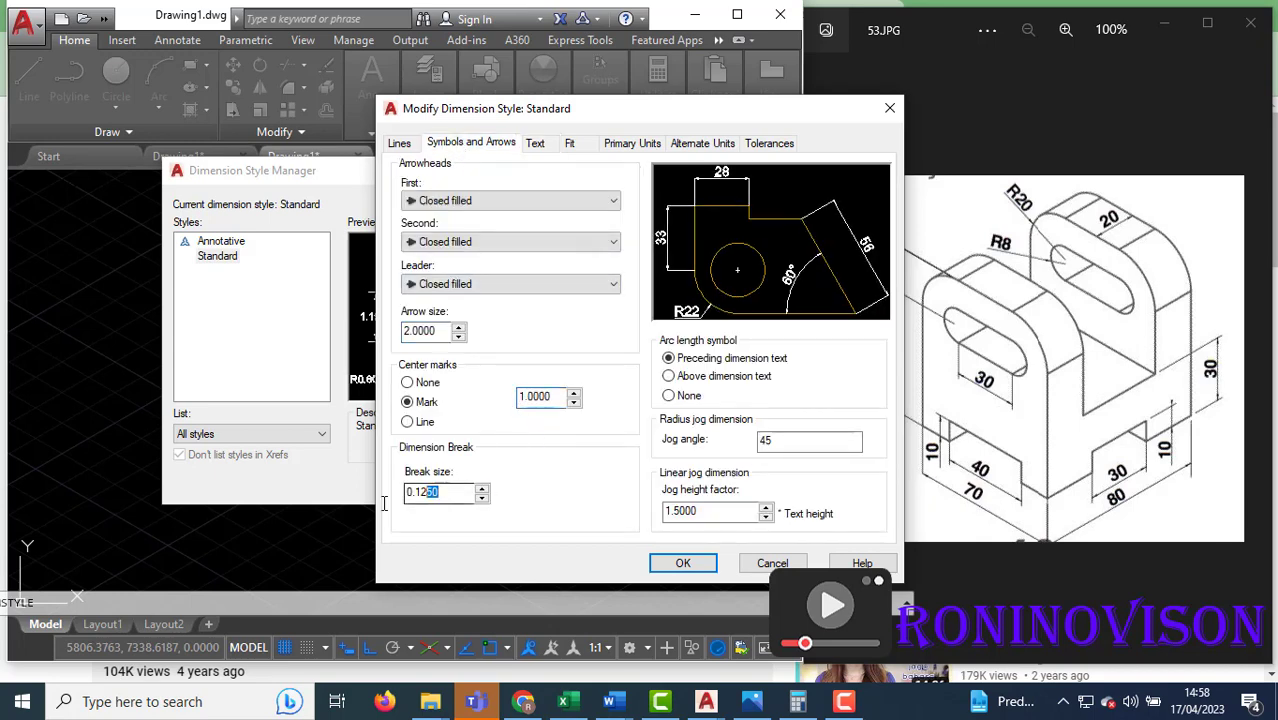
left_click(682, 564)
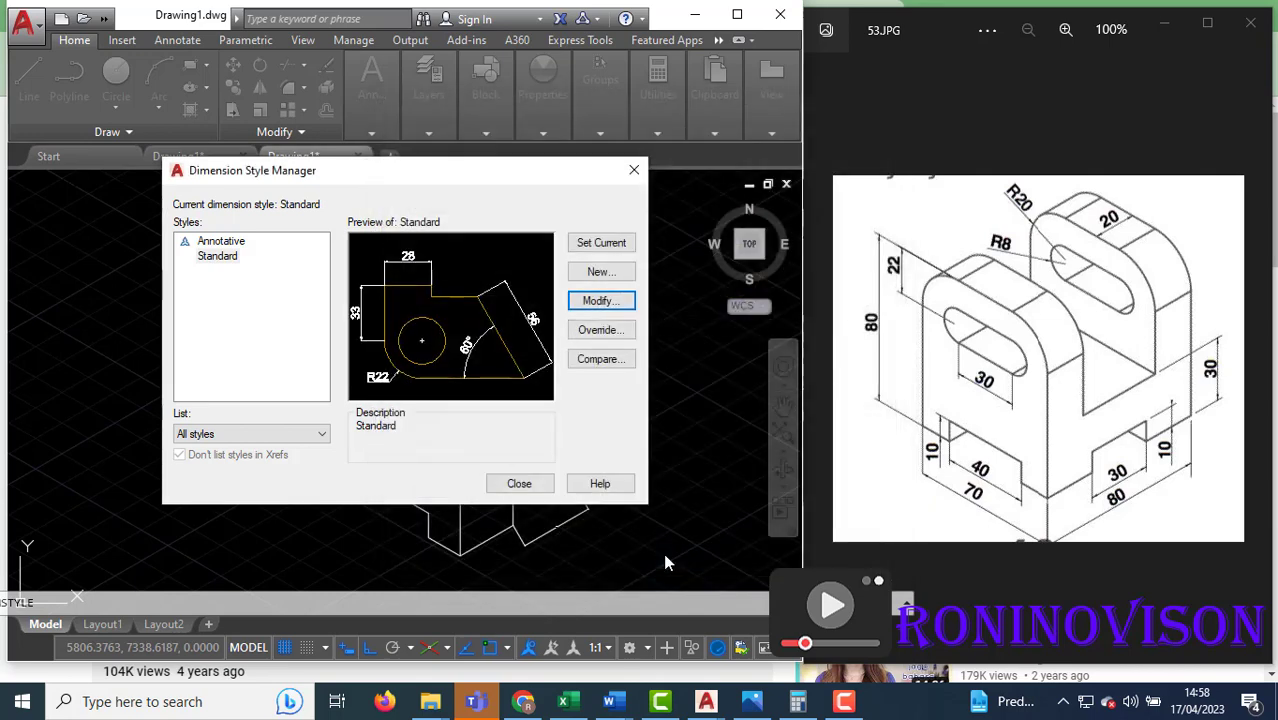
left_click(518, 483)
- Place an aligned dimension along the full bottom length of the block's long side, below the notch opening dimension
scroll(461, 300, "down", 2)
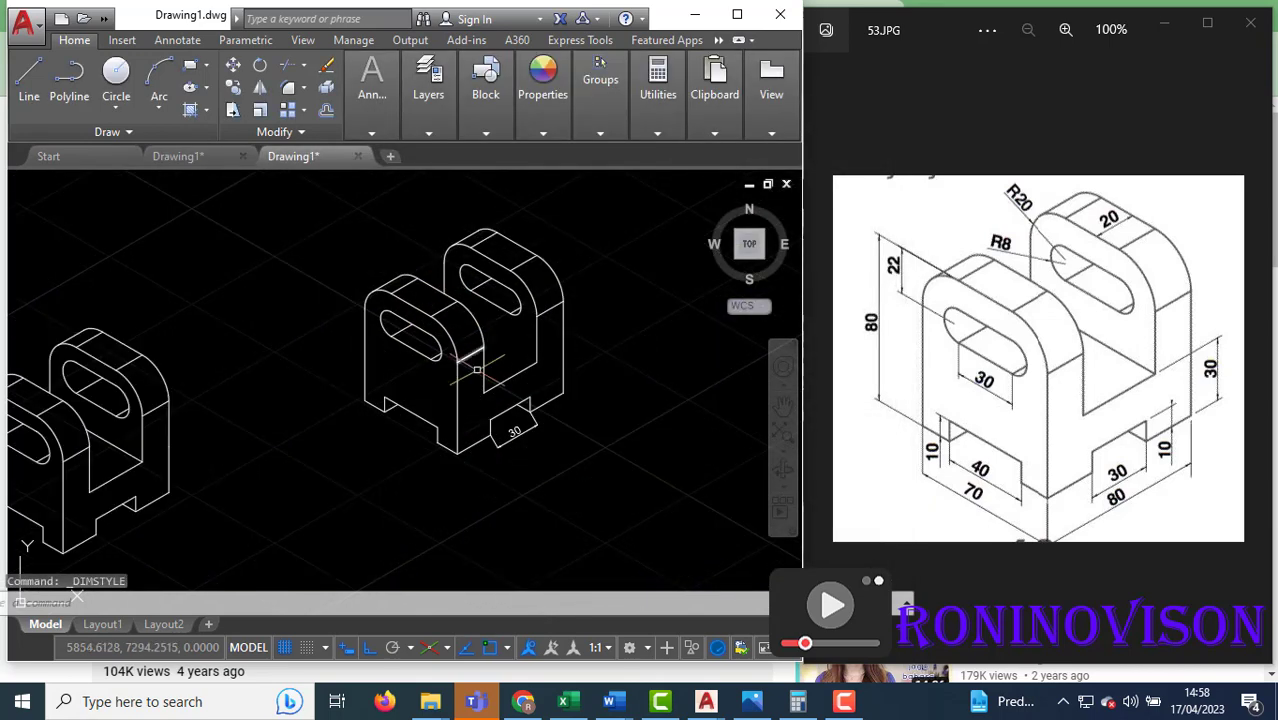
scroll(476, 362, "up", 5)
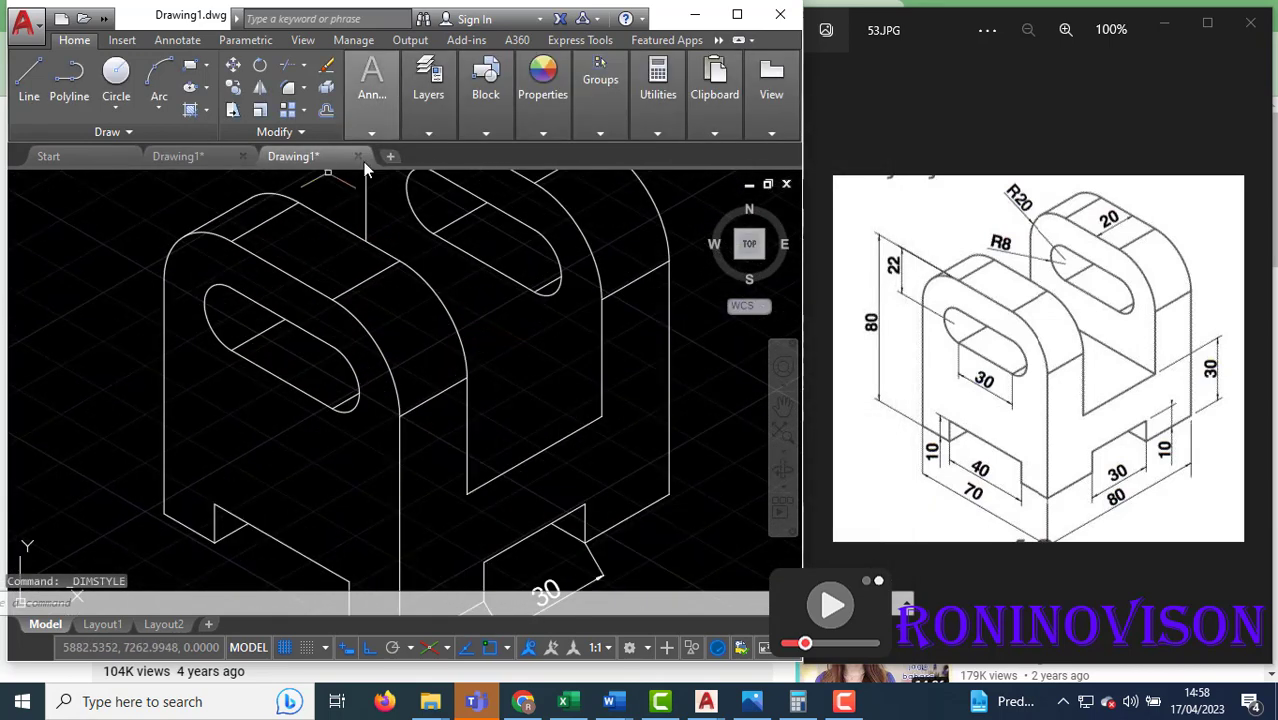
scroll(459, 254, "down", 2)
scroll(492, 260, "down", 2)
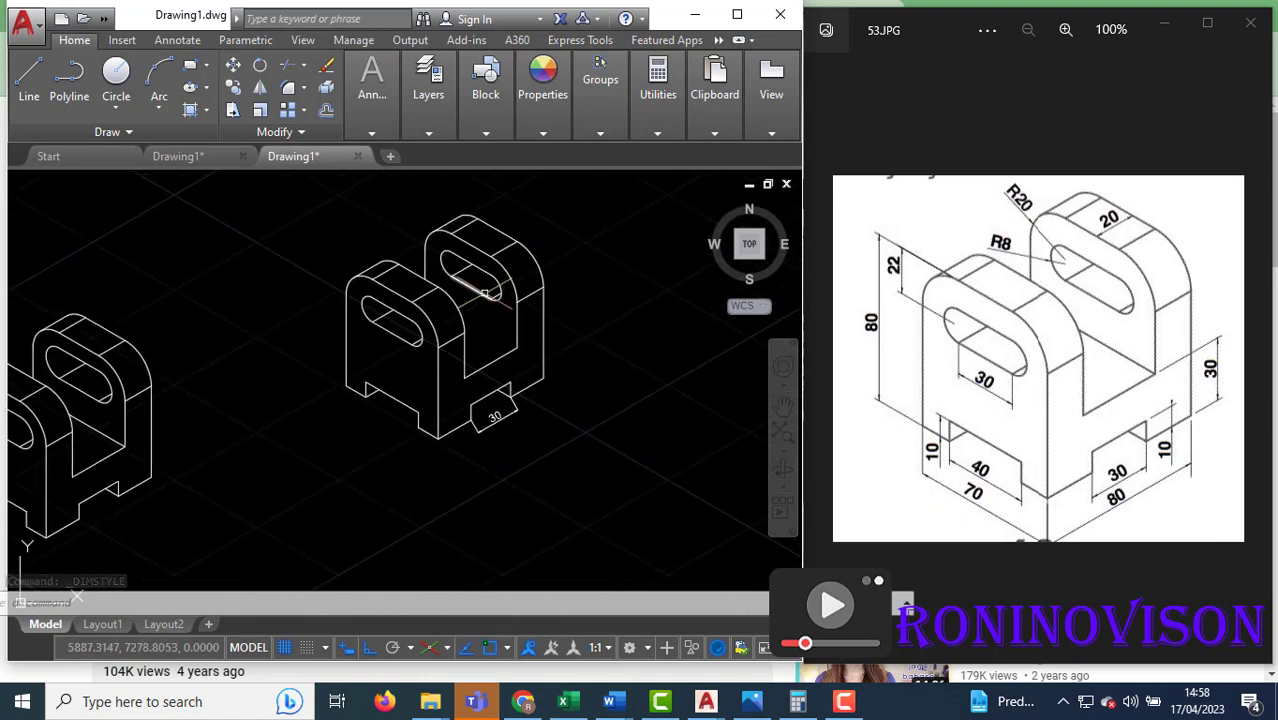
scroll(484, 293, "up", 2)
left_click(376, 136)
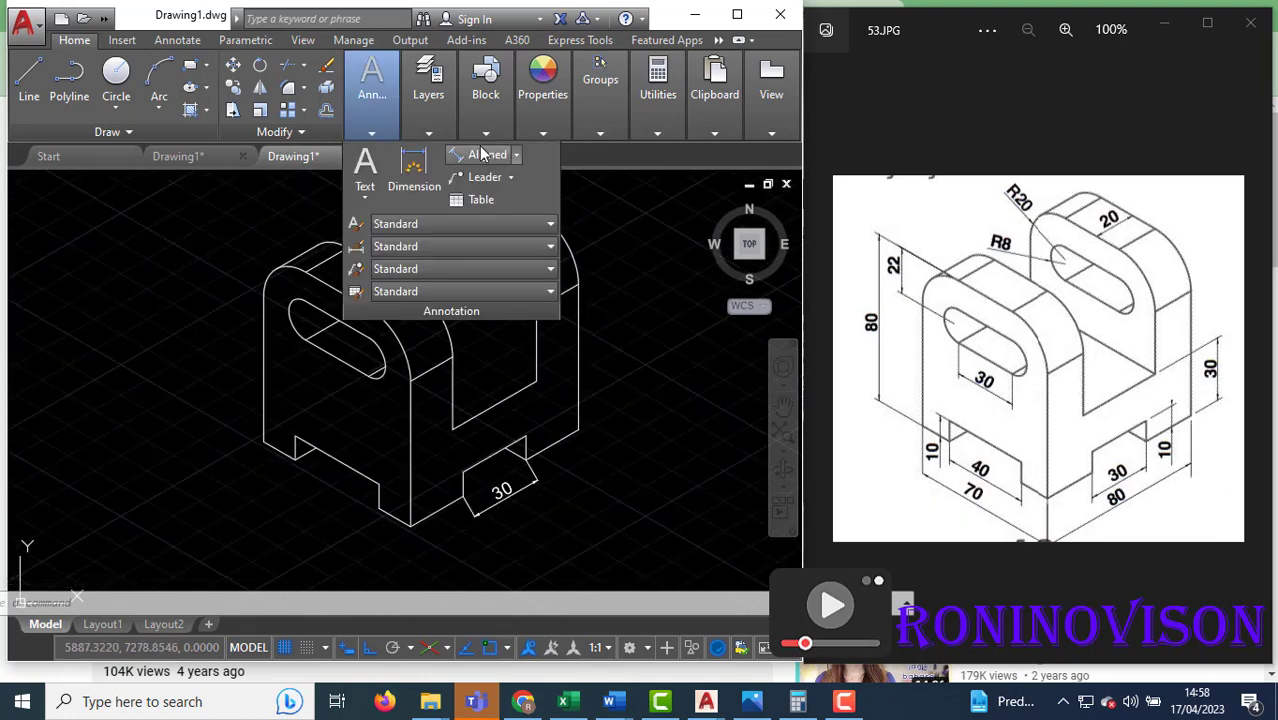
left_click(482, 154)
left_click(410, 523)
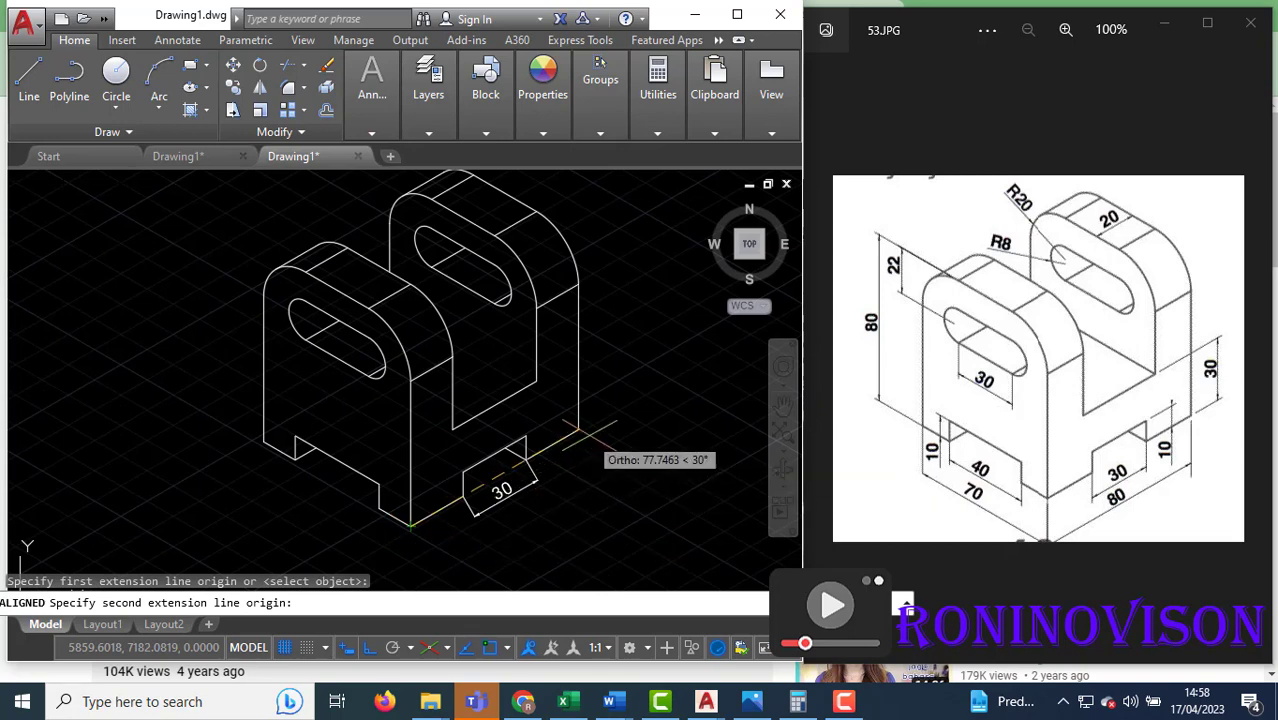
left_click(578, 431)
left_click(578, 496)
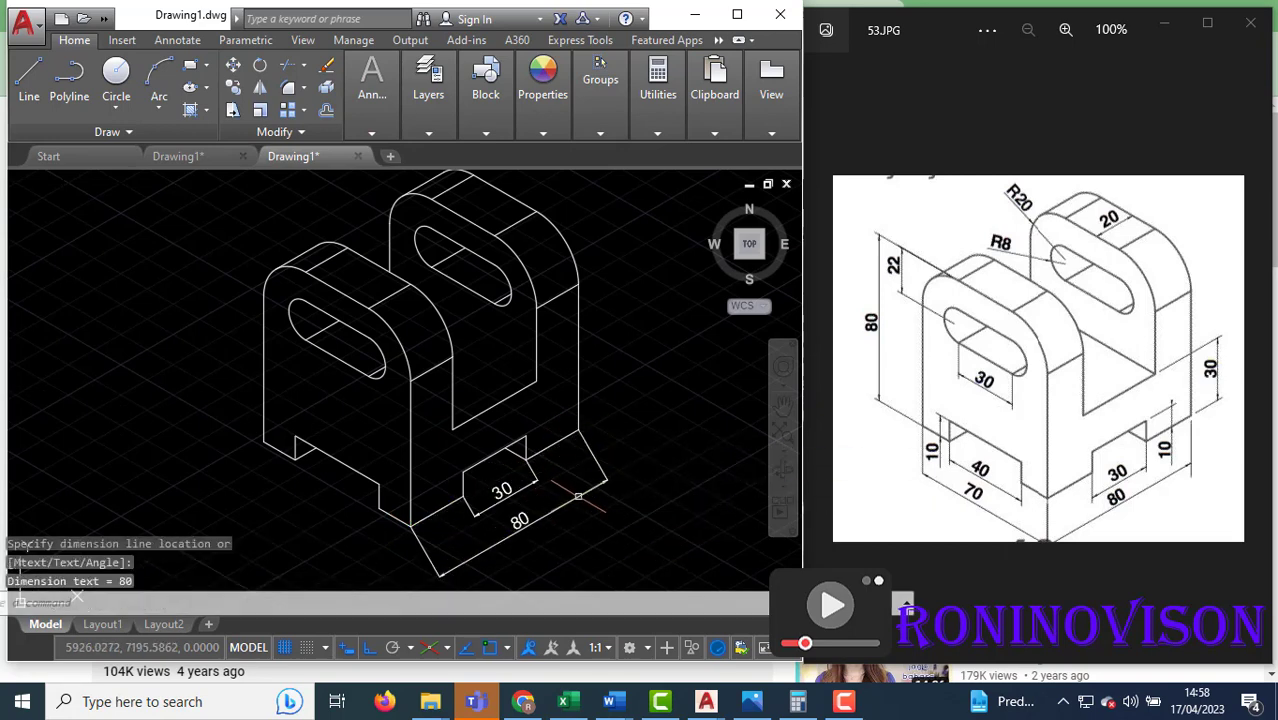
- Place aligned dimensions below the front face, one across its notch opening and one along its full bottom width
key("Return")
left_click(379, 509)
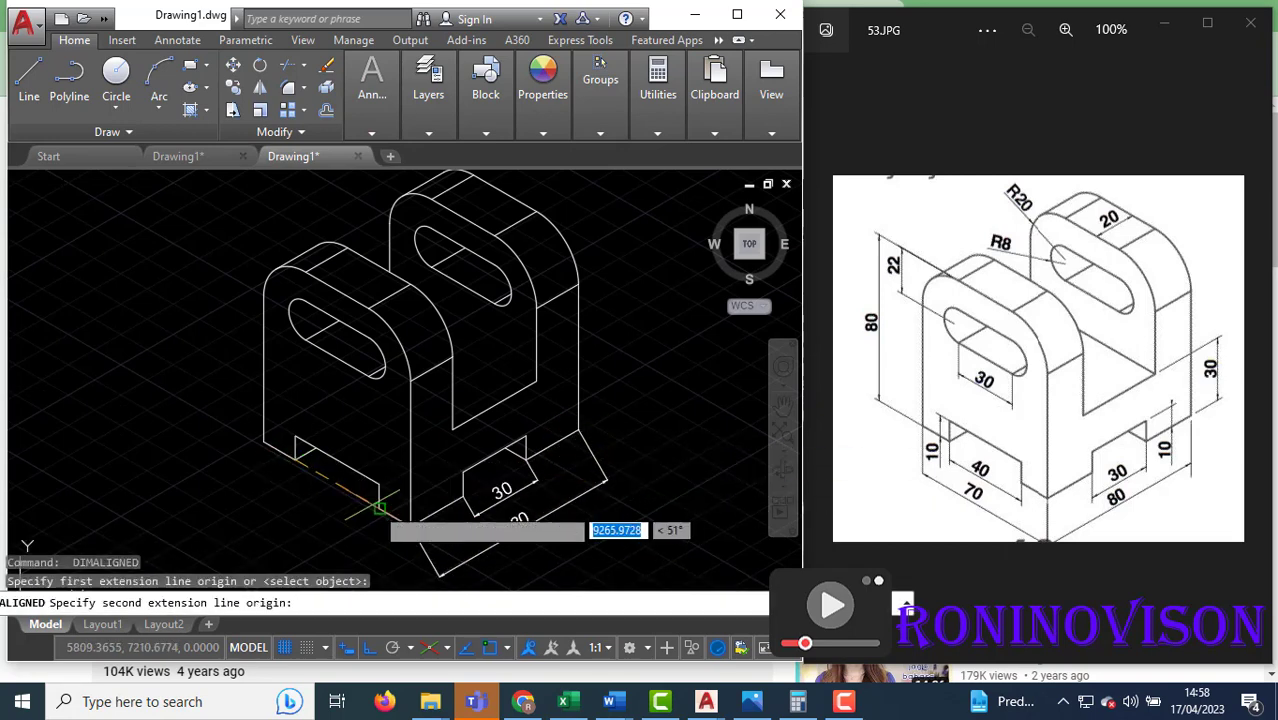
left_click(296, 461)
left_click(352, 505)
key("Return")
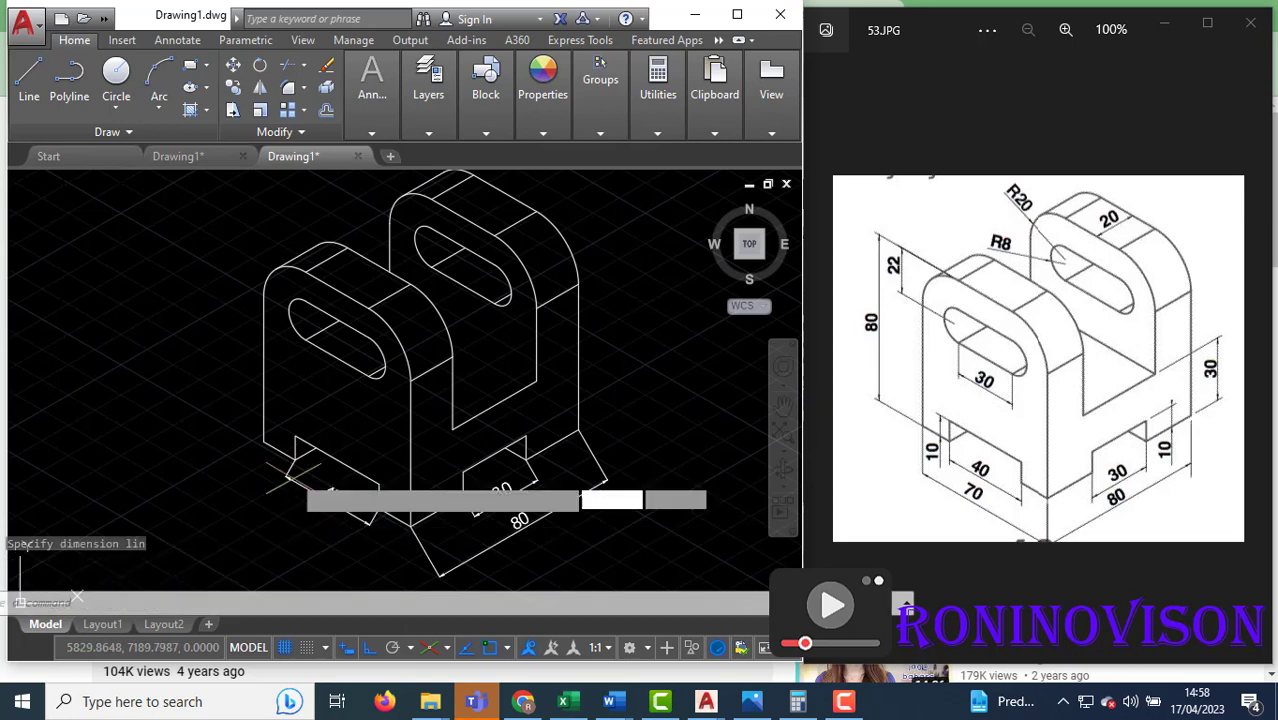
left_click(263, 441)
left_click(411, 524)
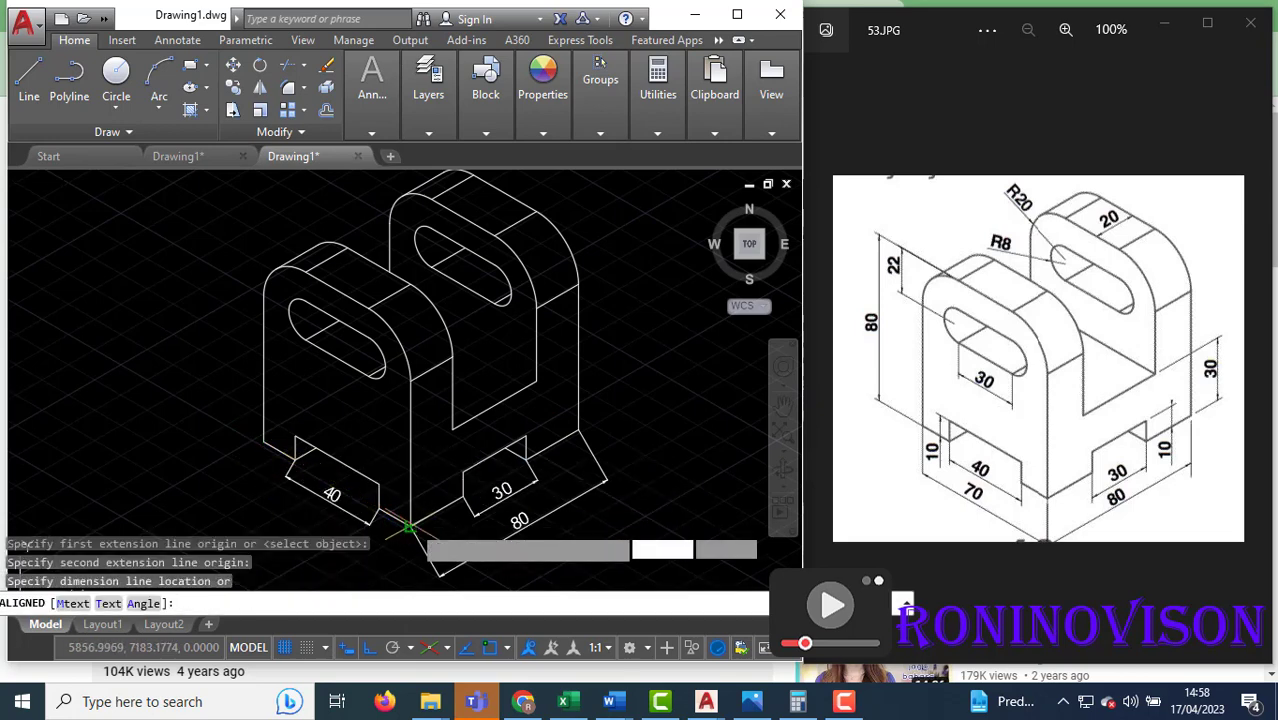
left_click(376, 547)
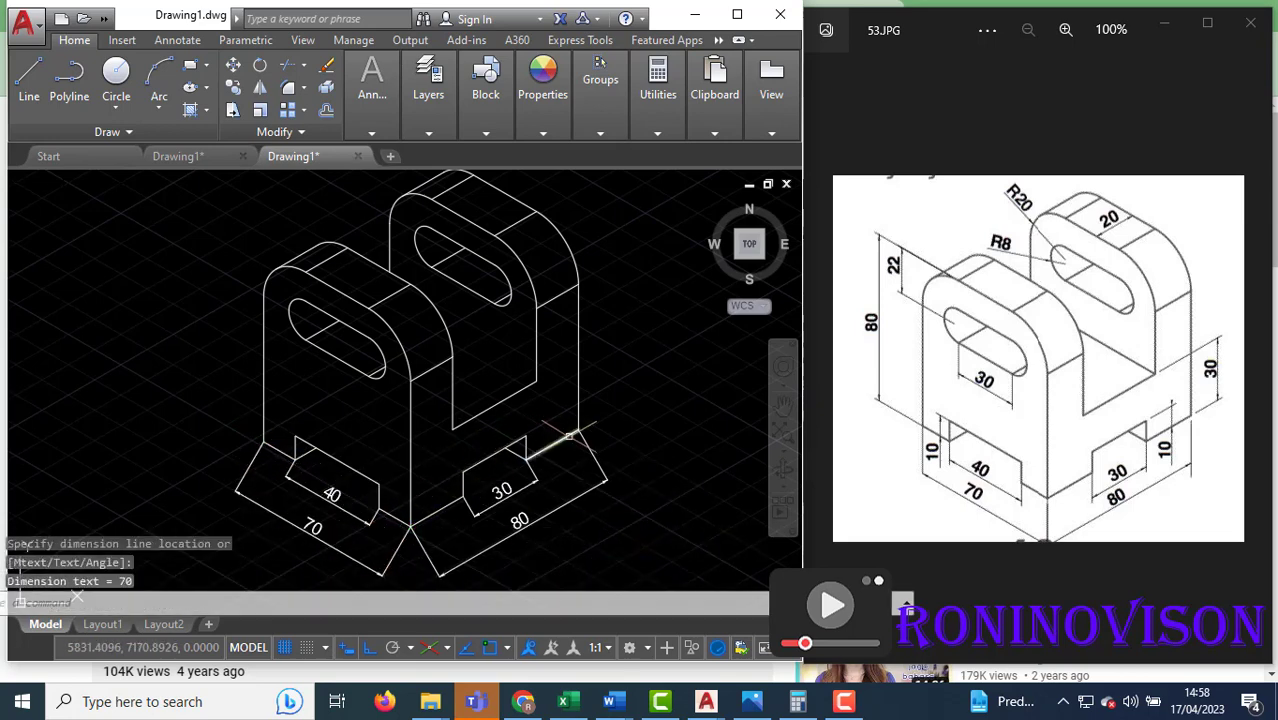
- Place an aligned dimension on the notch height of the block's long side, just outside the notch's vertical edge
key("Return")
left_click(527, 439)
left_click(522, 452)
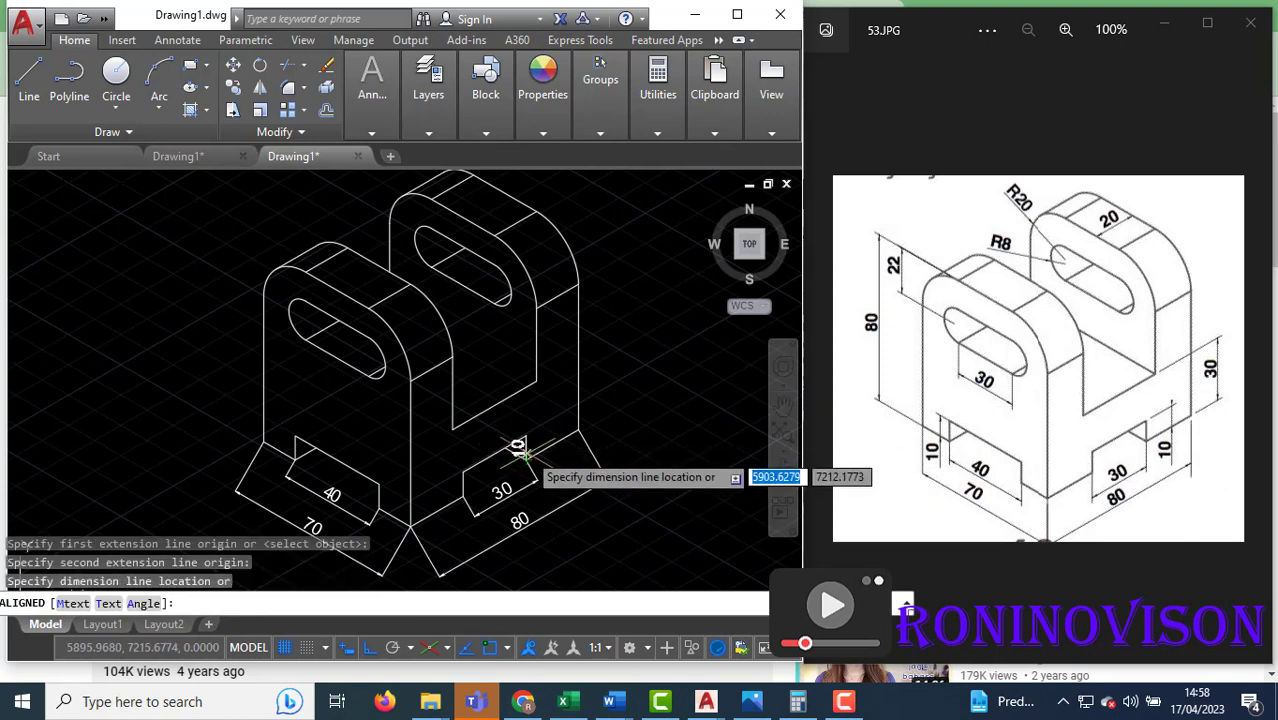
scroll(541, 448, "up", 2)
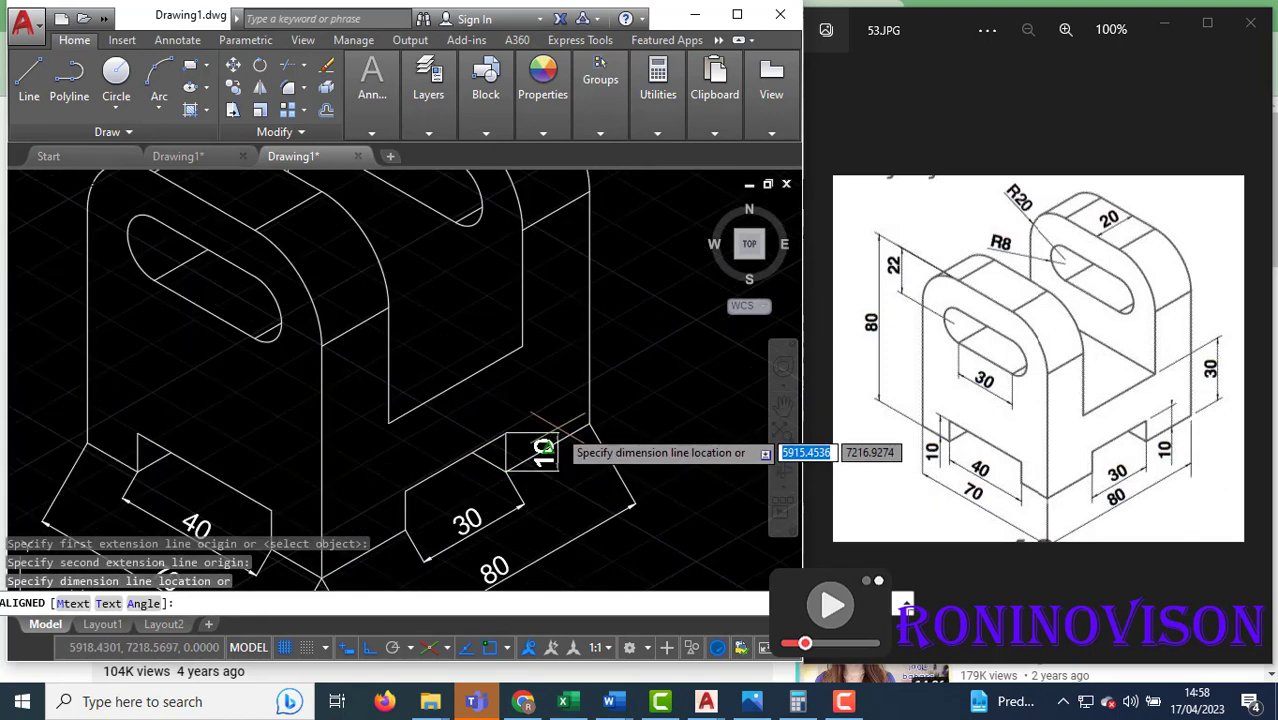
left_click(555, 430)
- Place an aligned dimension on the front face notch's height, with the dimension line outside its outer vertical edge
key("Return")
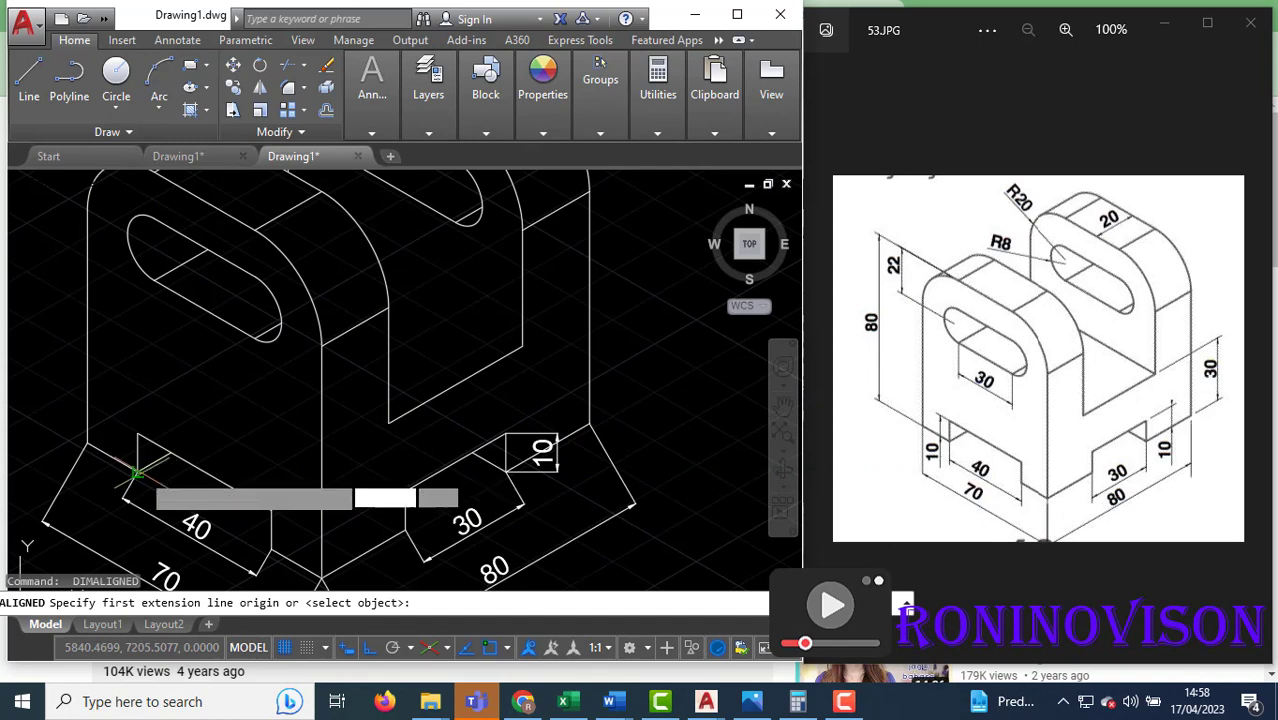
left_click(137, 469)
left_click(137, 432)
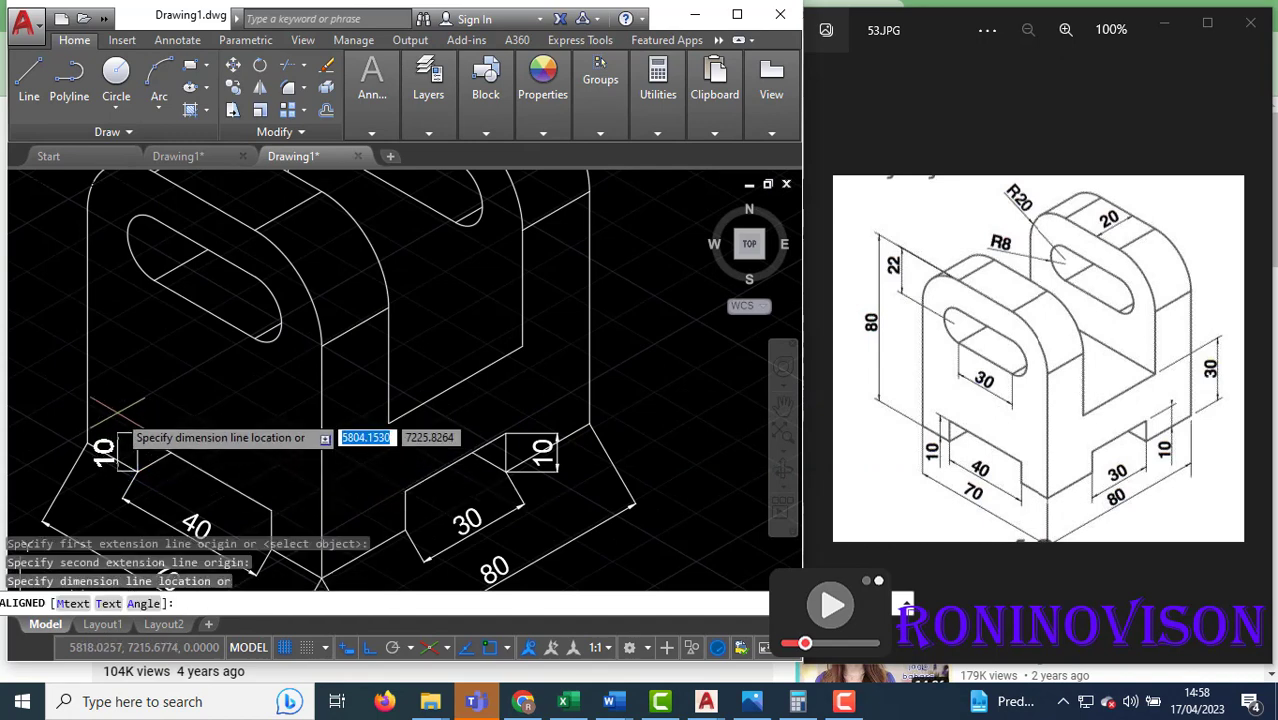
left_click(115, 411)
scroll(358, 466, "down", 2)
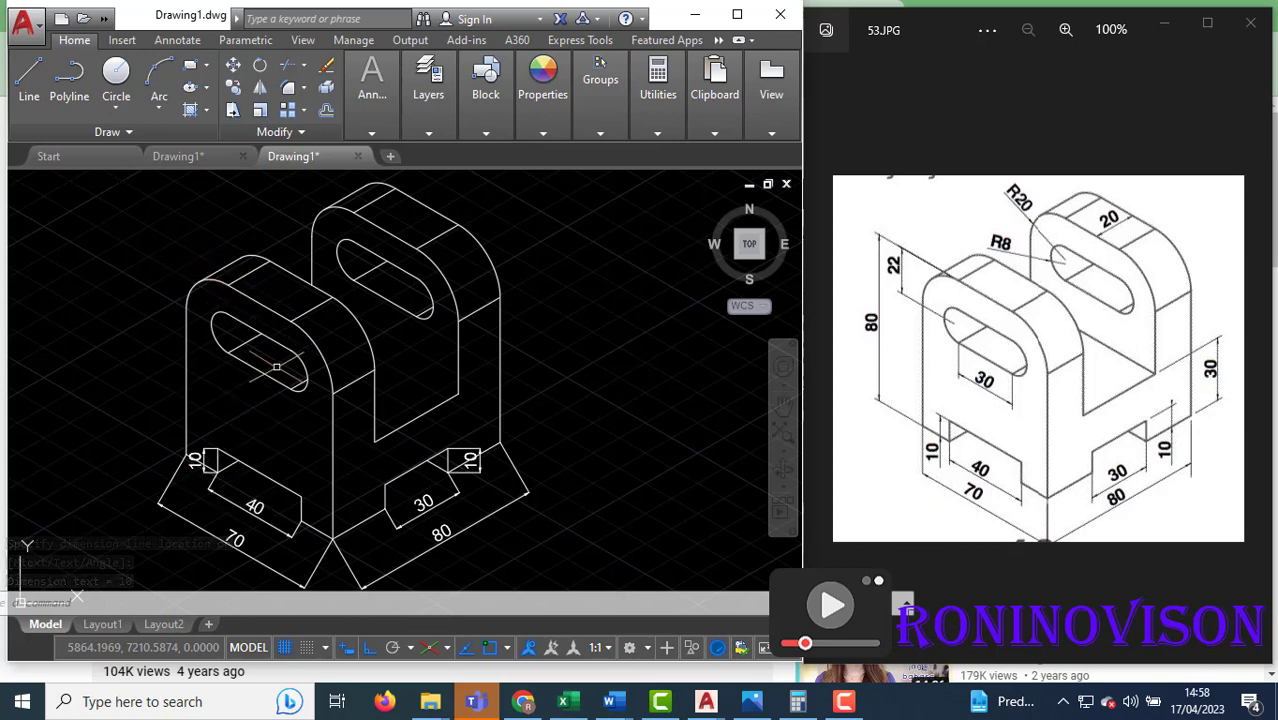
- Draw a 20 mm line from the start of the front upright's top edge outward at 150° to the corner point
type("l")
key("Return")
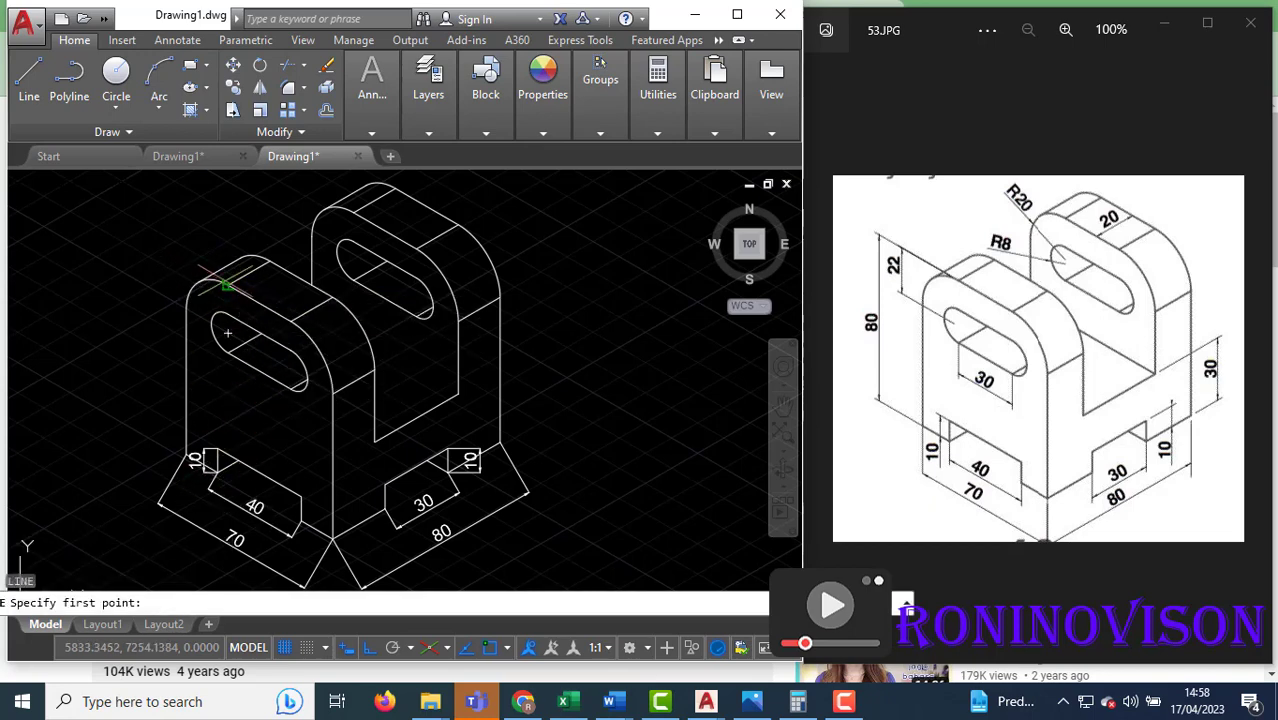
left_click(228, 285)
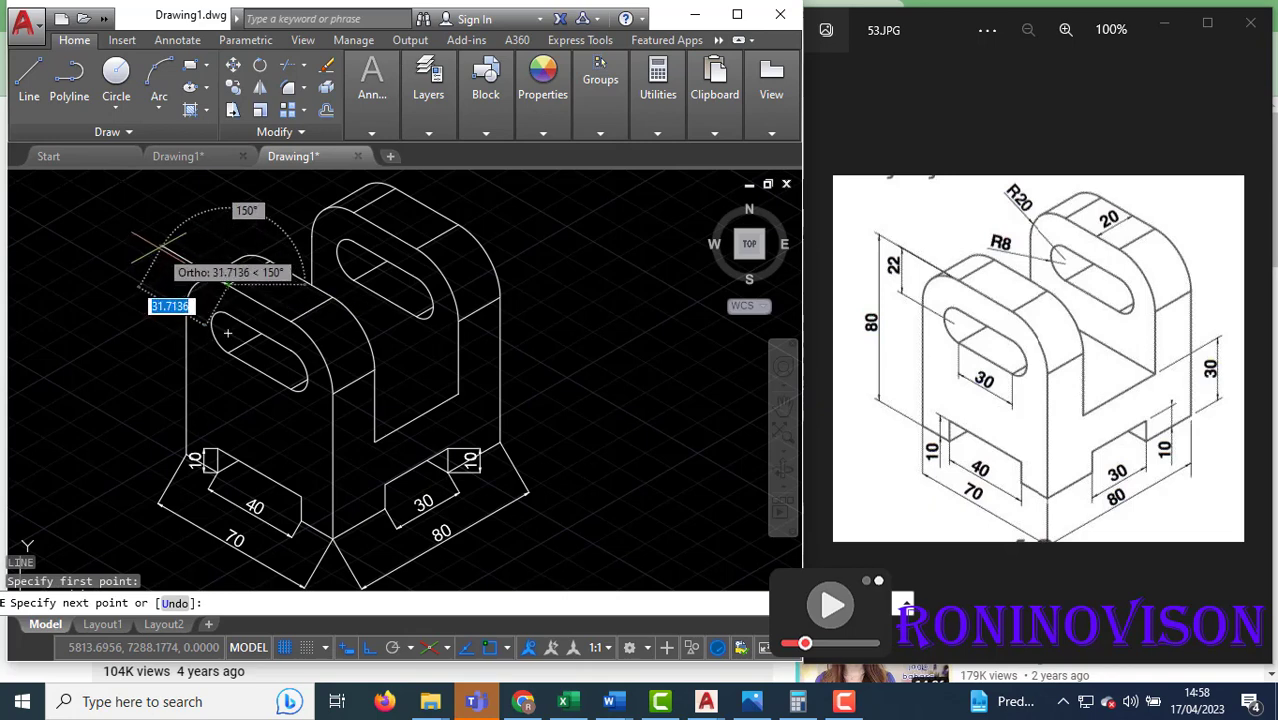
type("20")
key("Return")
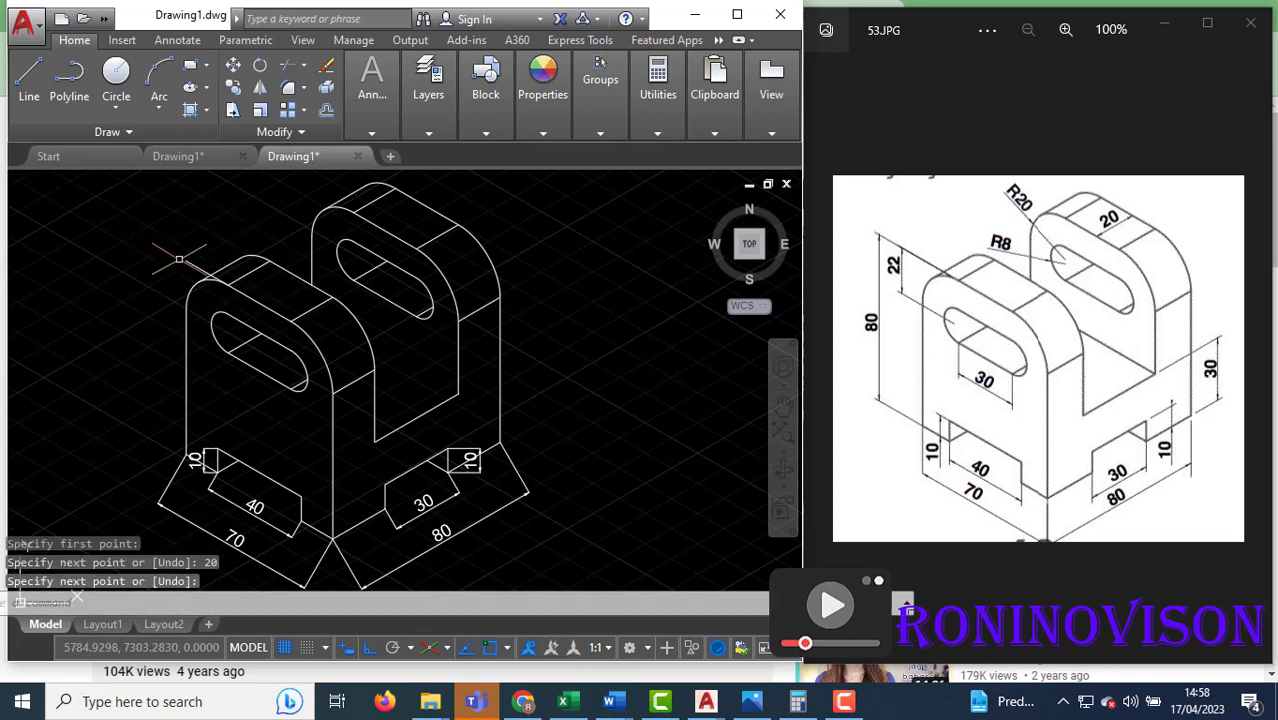
- Change the colour of the 20 mm corner extension line to Yellow
left_click(220, 279)
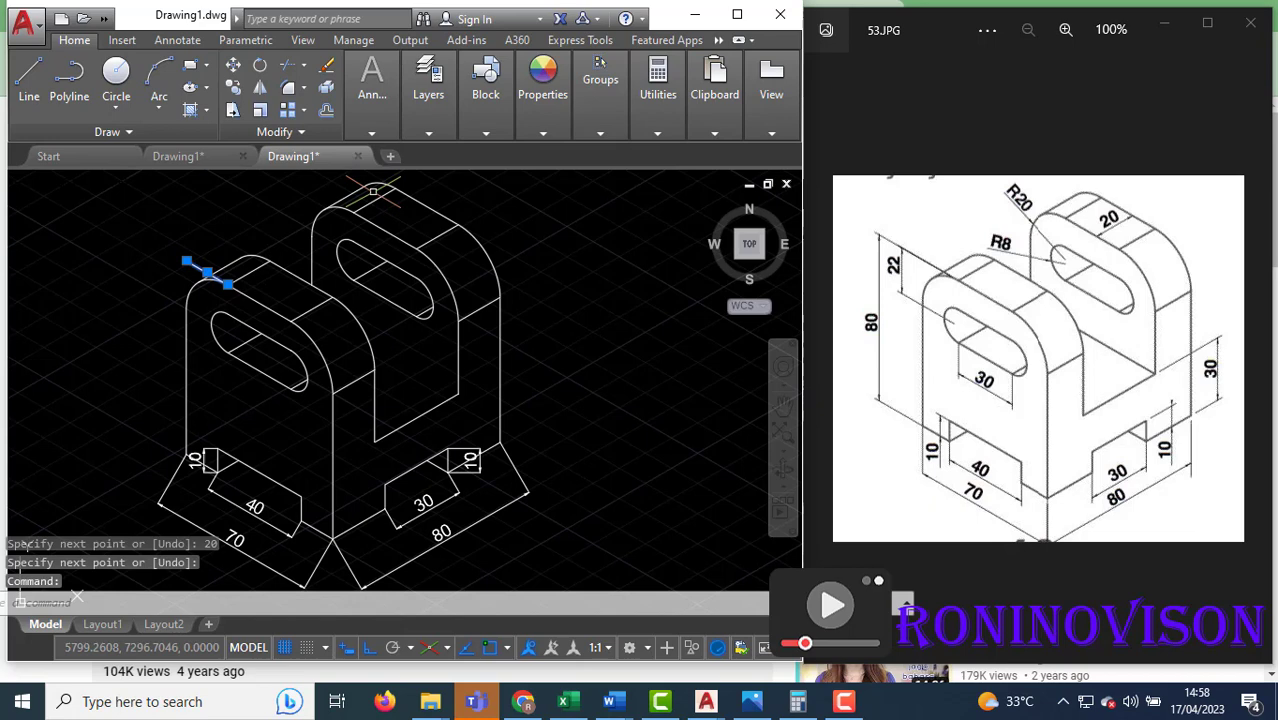
left_click(540, 132)
left_click(614, 154)
left_click(624, 345)
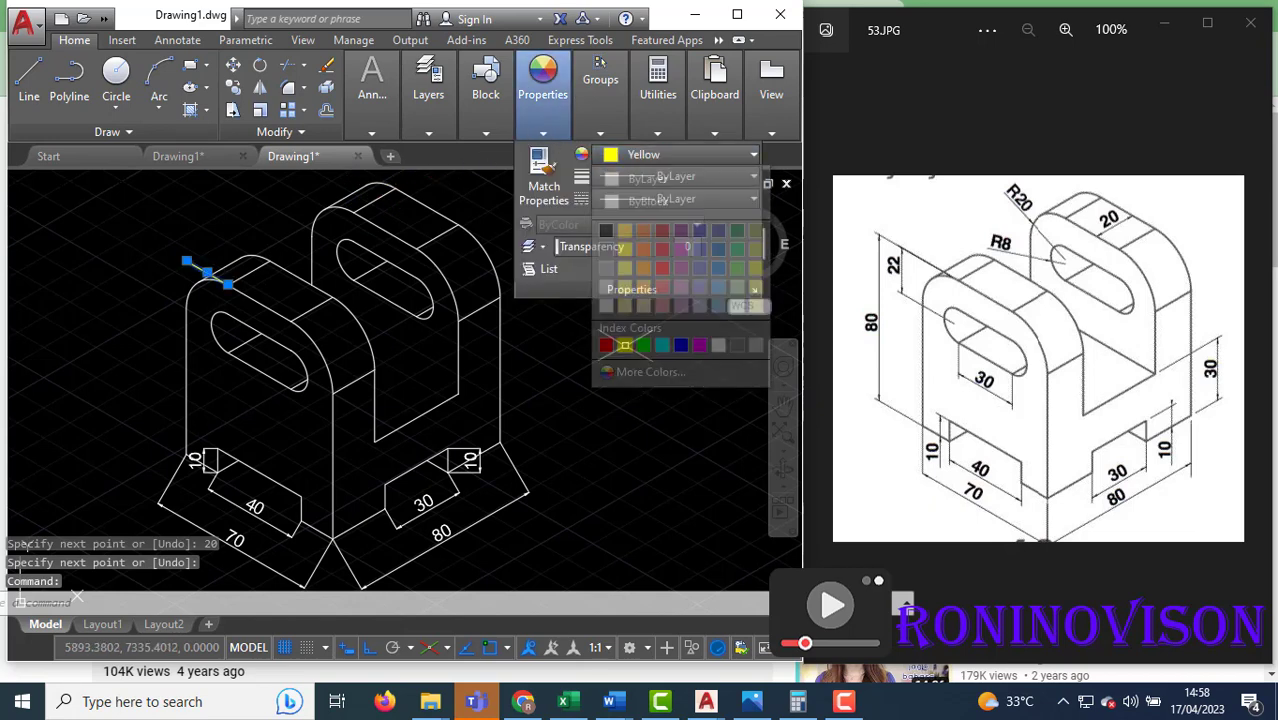
key("Escape")
- Place a vertical aligned dimension for the overall height, from the yellow line's outer end to the bottom corner directly below
left_click(372, 80)
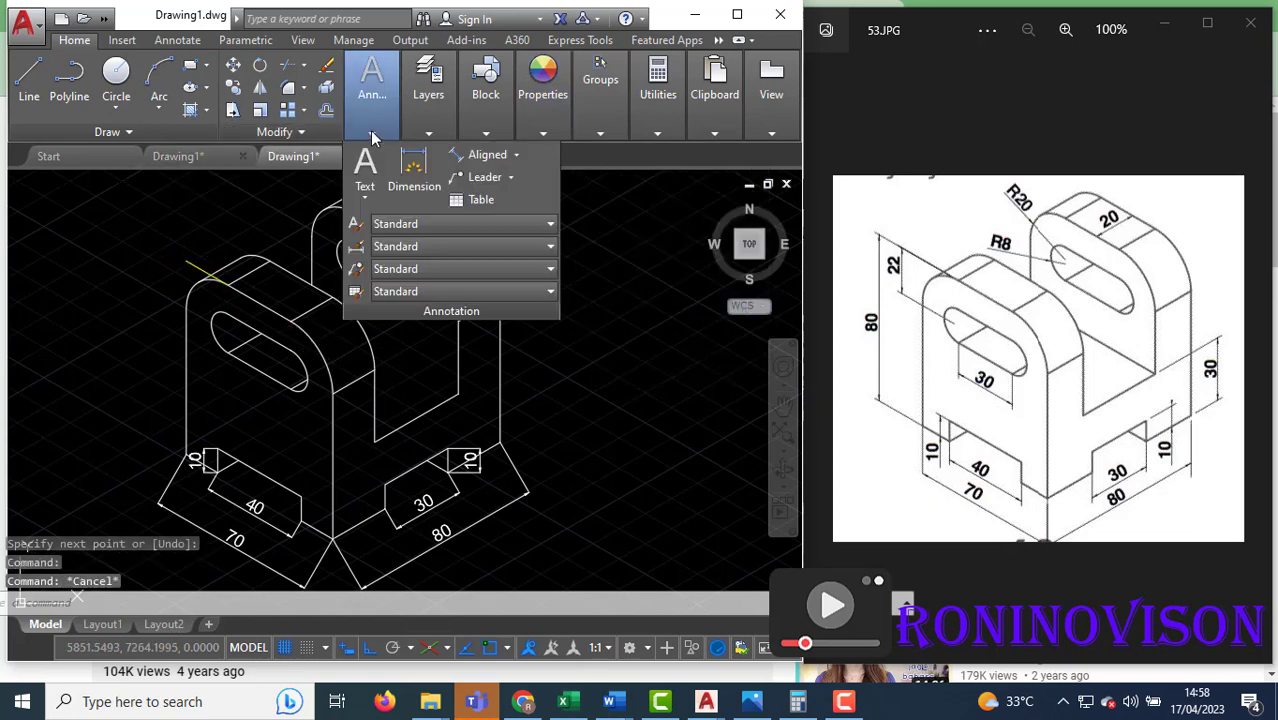
left_click(517, 232)
left_click(184, 260)
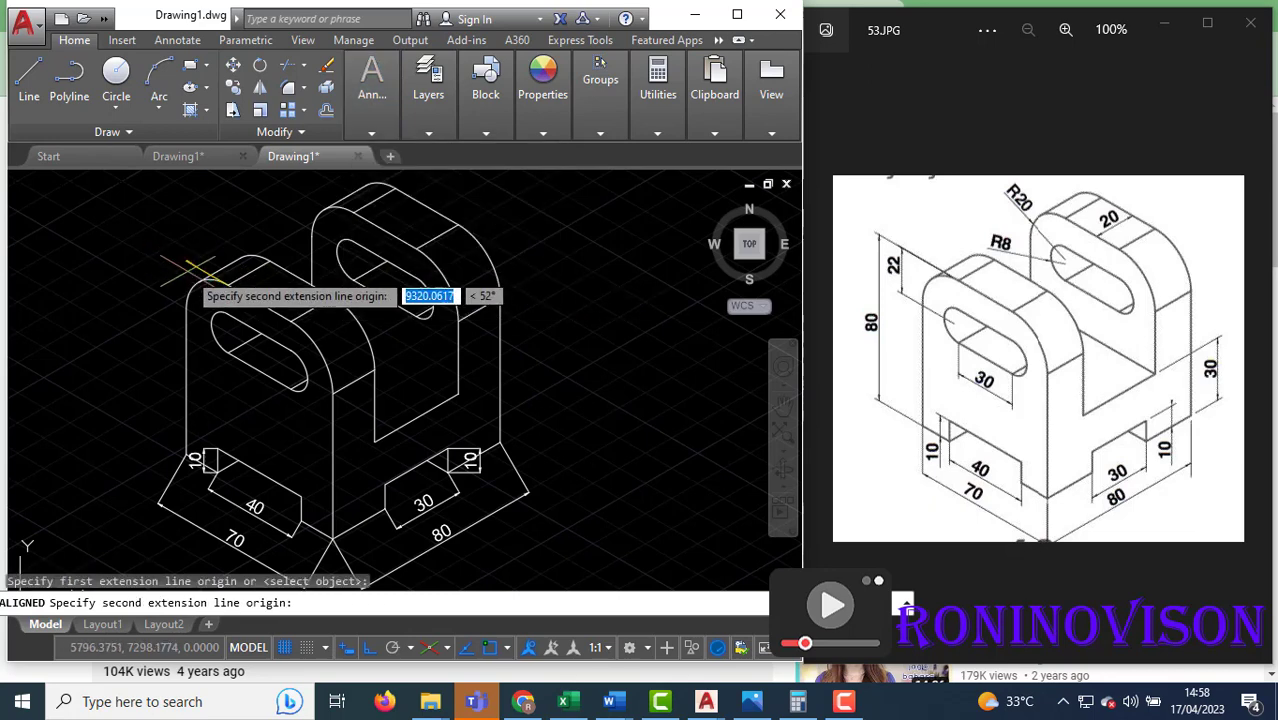
left_click(186, 455)
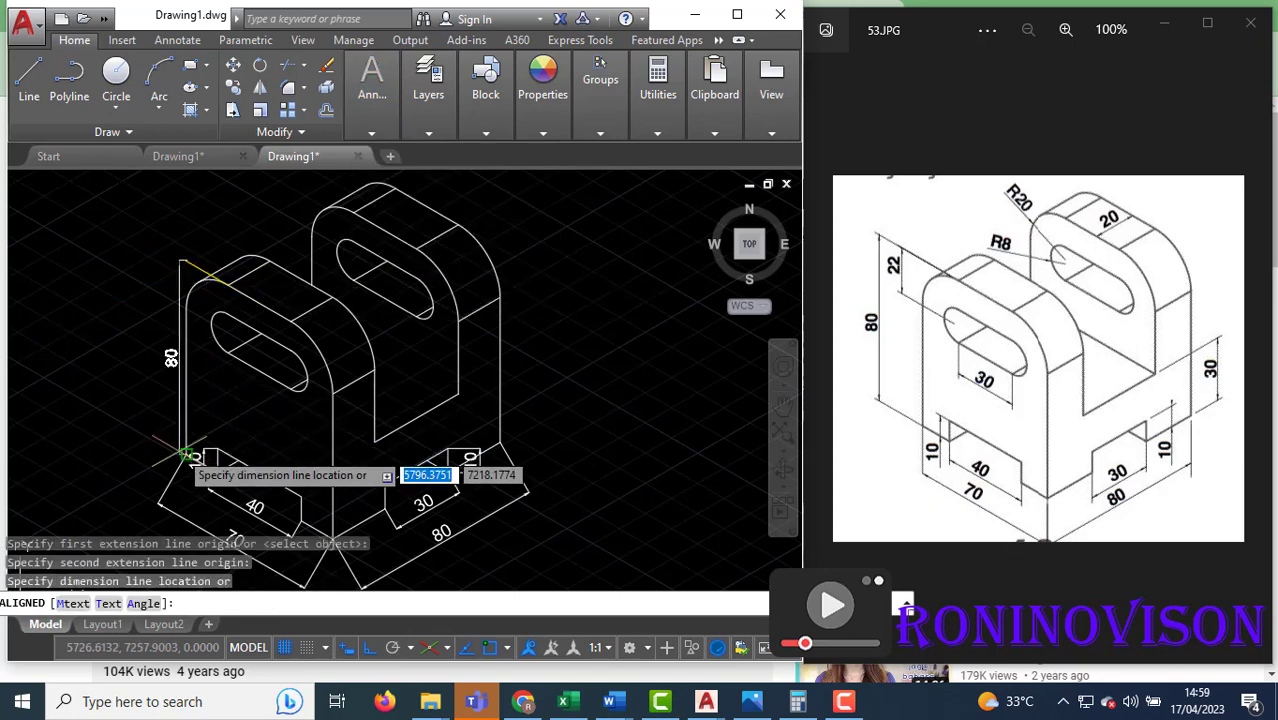
left_click(108, 370)
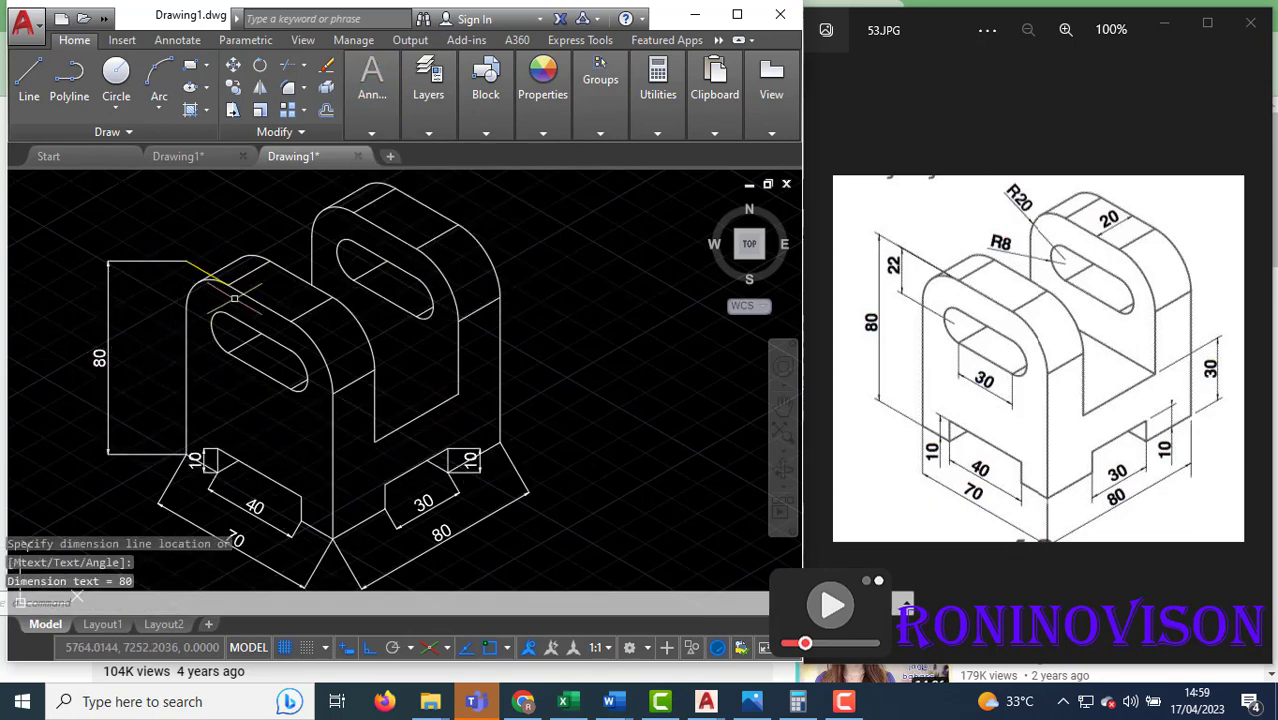
key("Return")
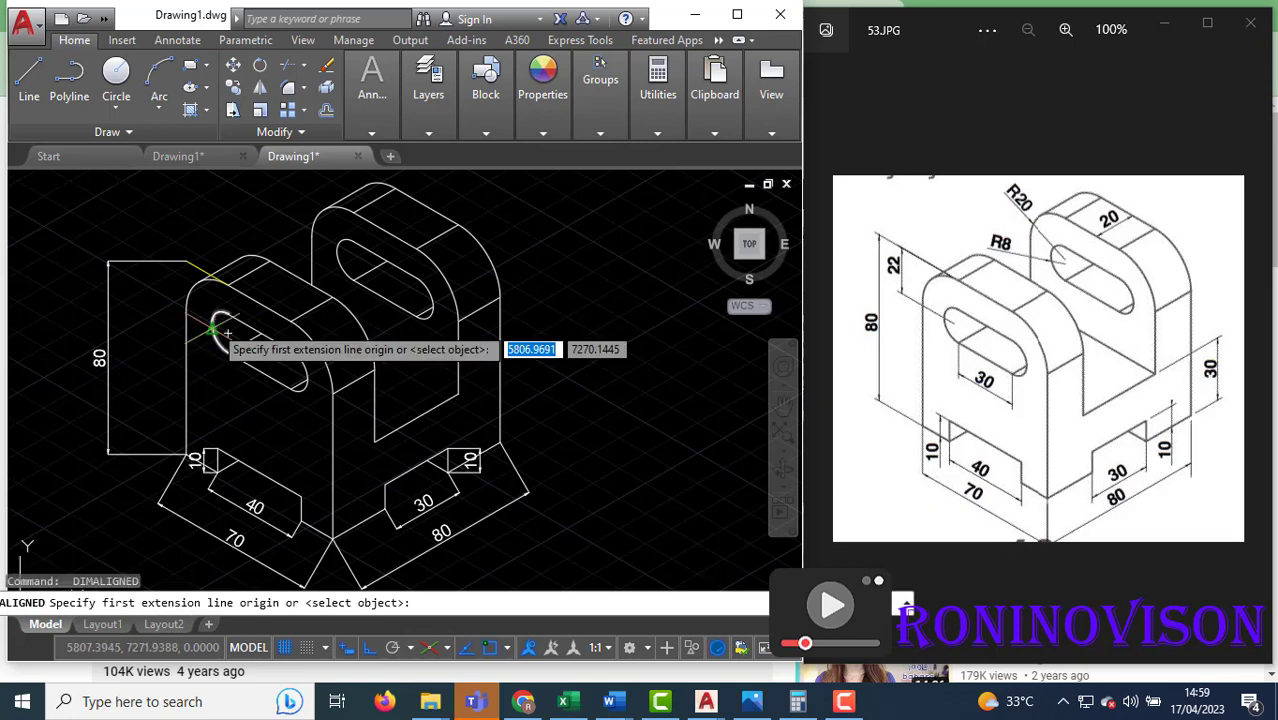
left_click(228, 333)
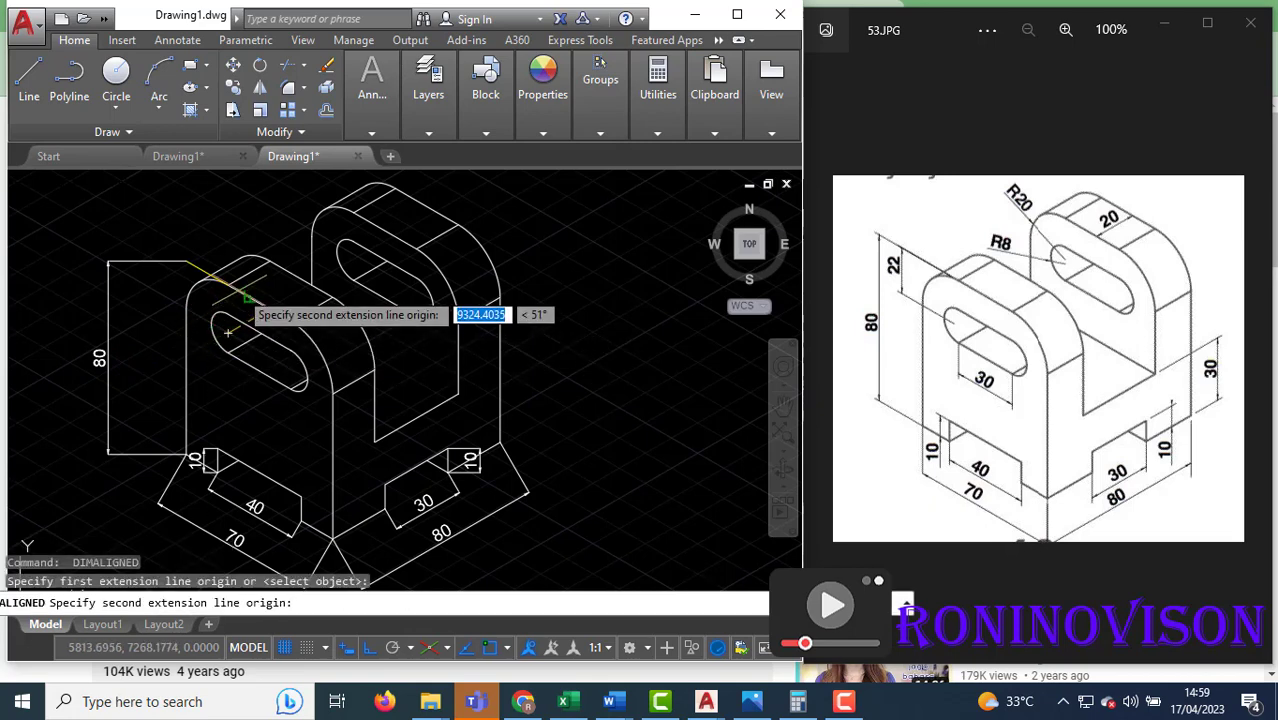
left_click(228, 333)
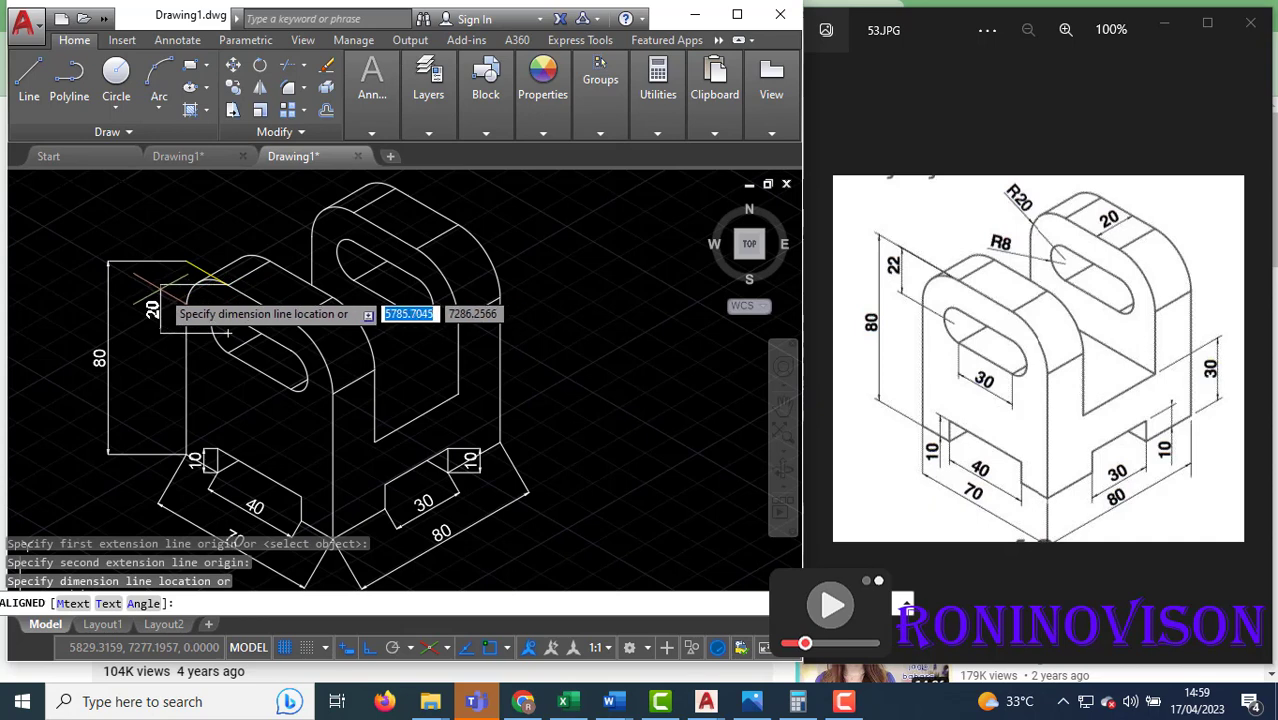
key("Escape")
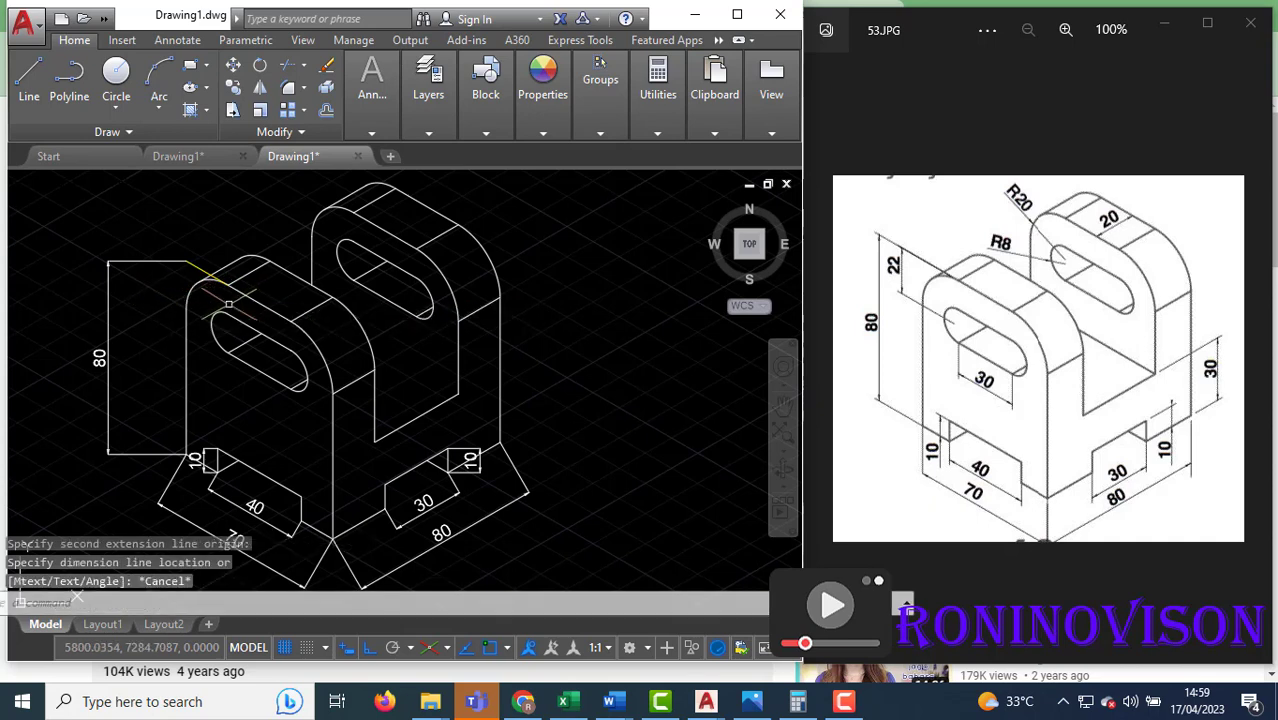
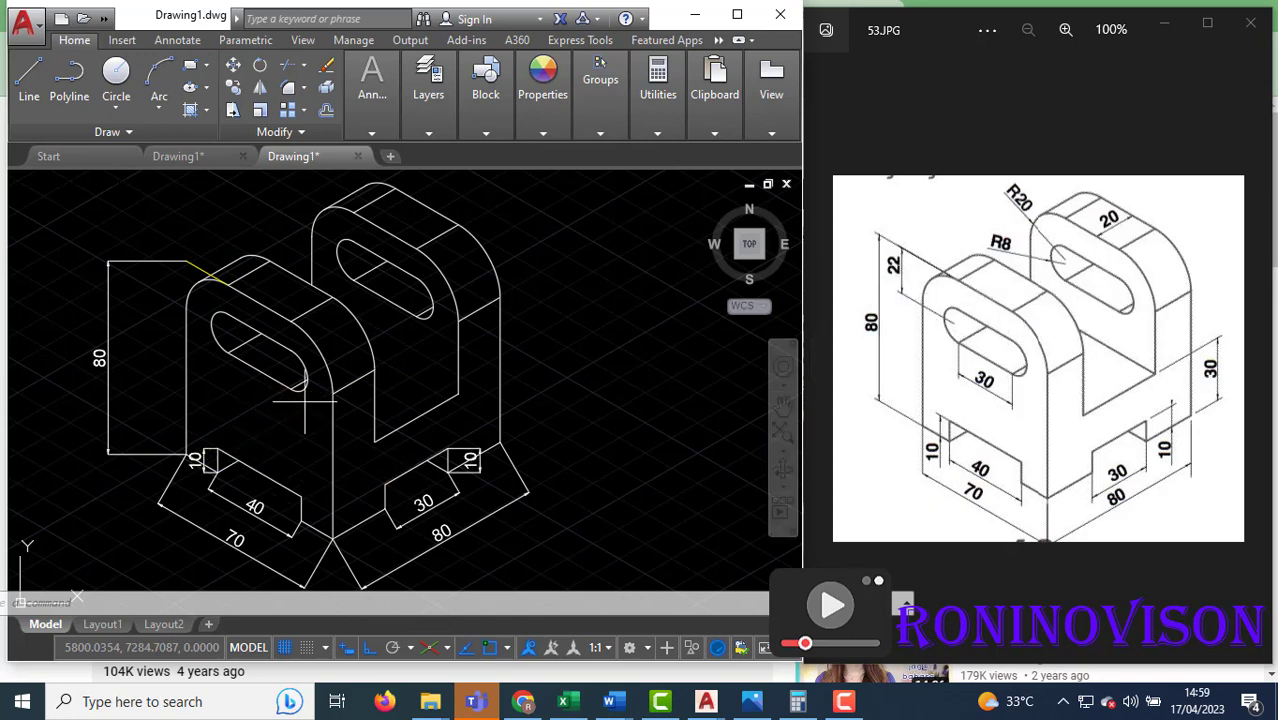
- Move the whole slot outline on the front upright 2 mm straight down
mouse_move(305, 400)
left_mouse_down()
mouse_move(200, 345)
mouse_move(250, 352)
mouse_move(198, 314)
left_mouse_up()
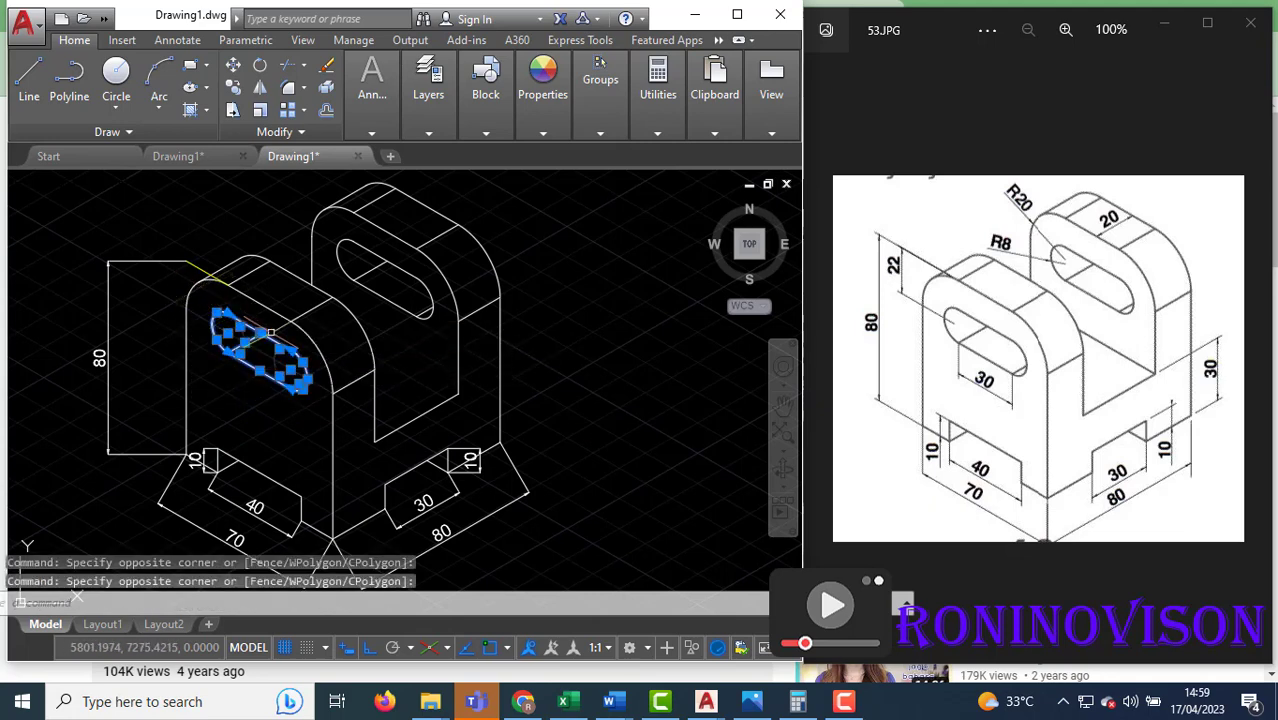
type("m")
key("Return")
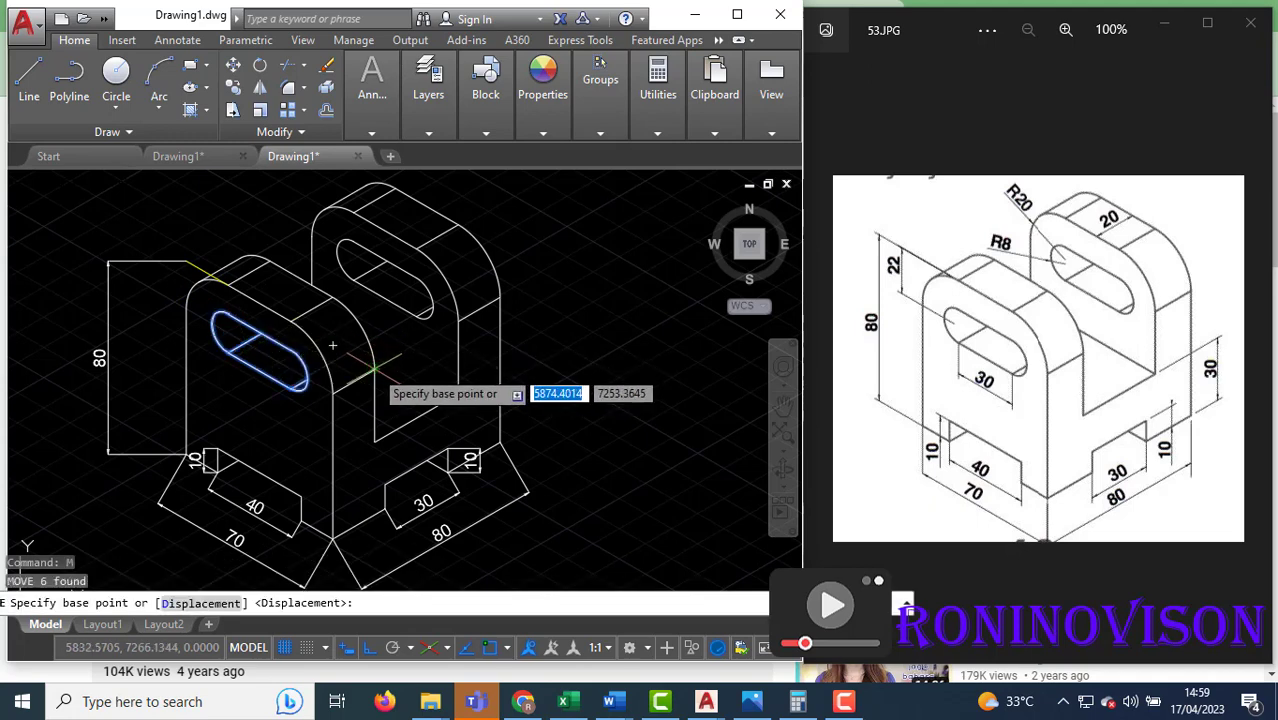
left_click(333, 345)
key("F5")
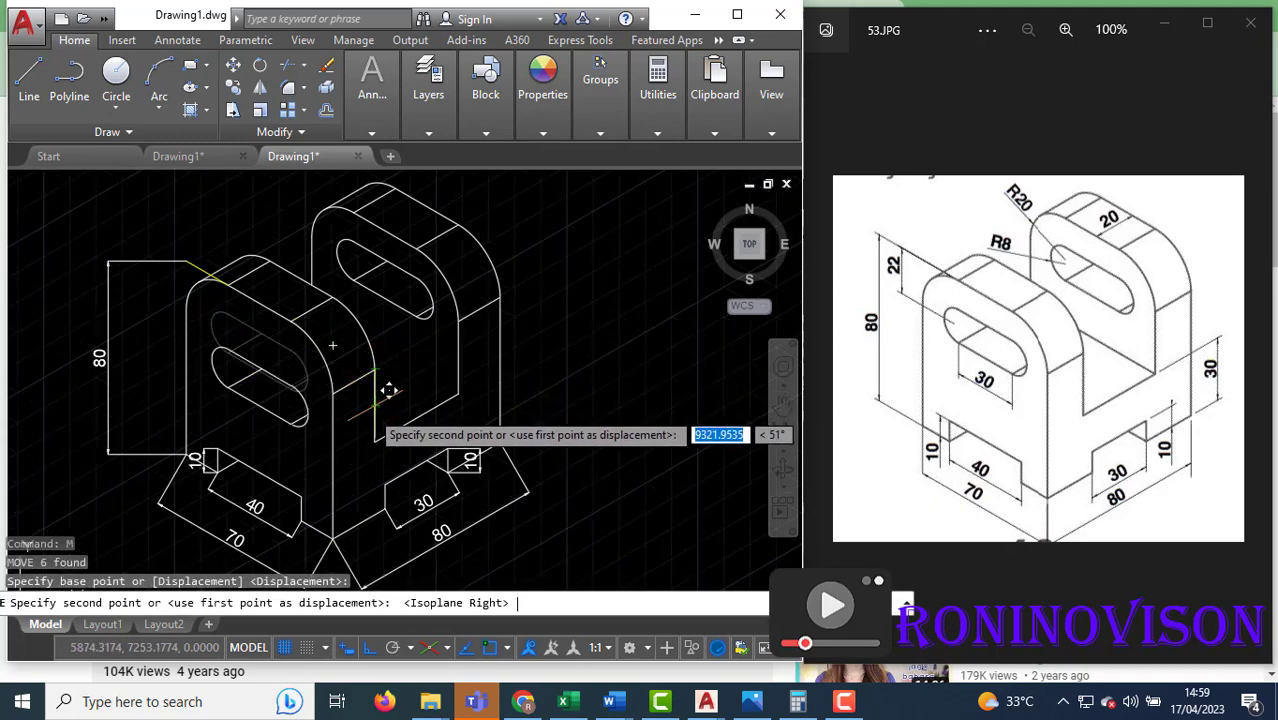
type("2")
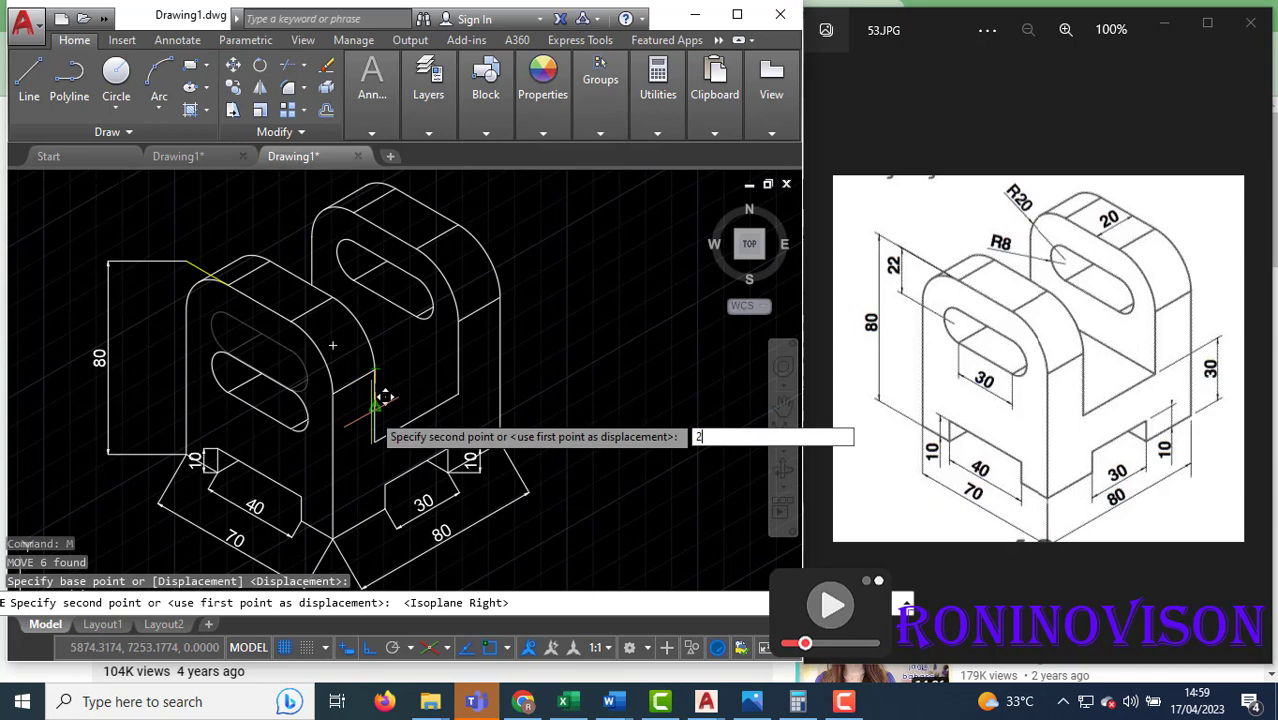
key("Return")
- Move the whole slot outline on the rear upright 2 mm straight down
left_click(437, 330)
left_click(395, 294)
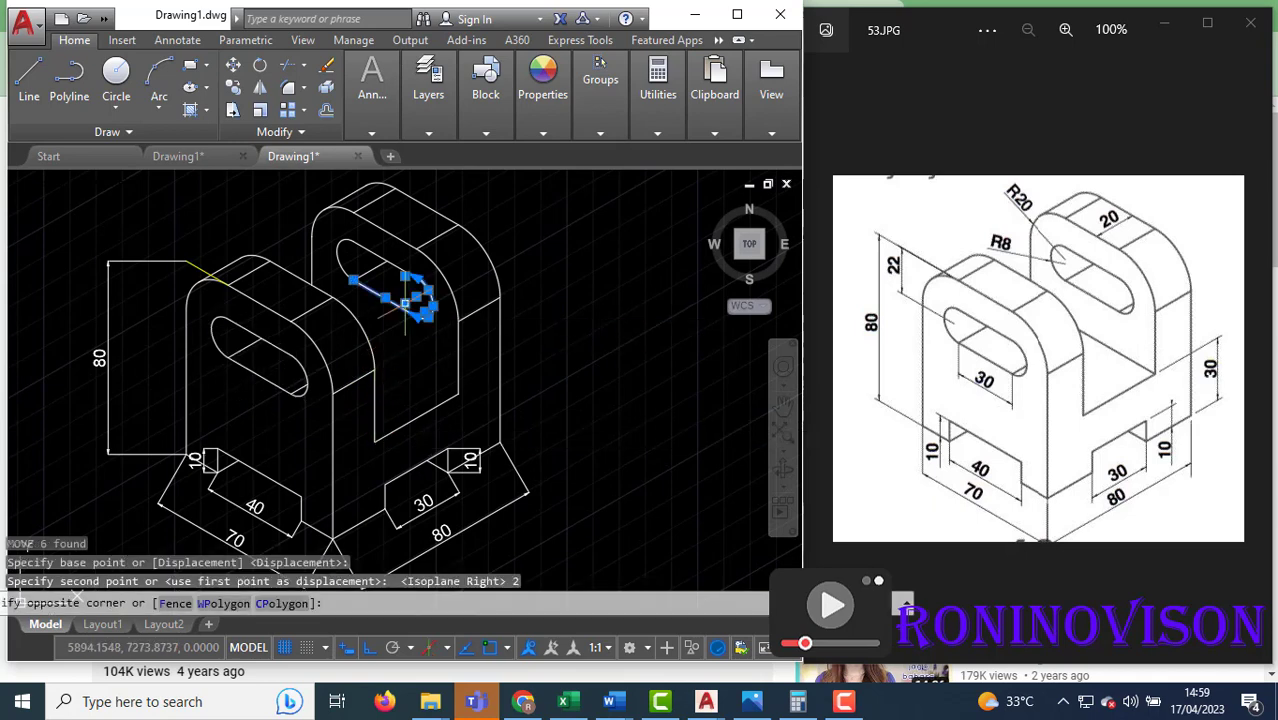
left_click(391, 278)
left_click(333, 240)
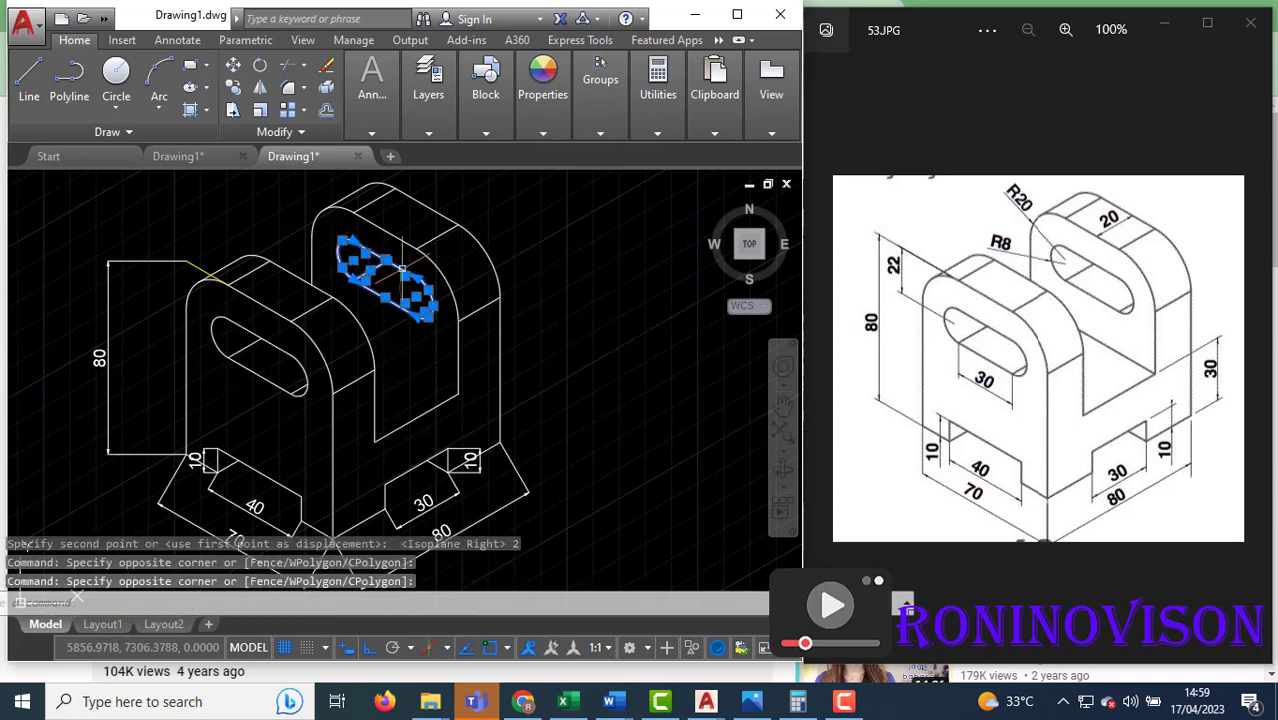
type("m")
key("Return")
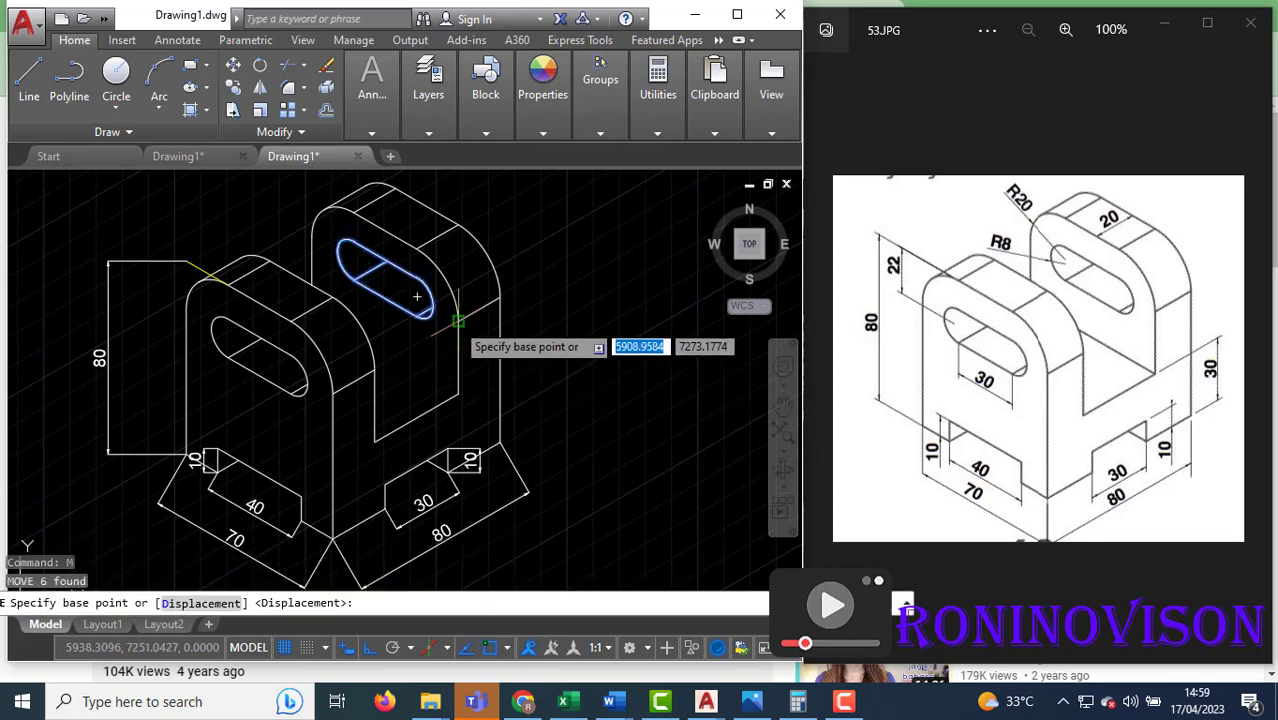
left_click(460, 340)
type("2")
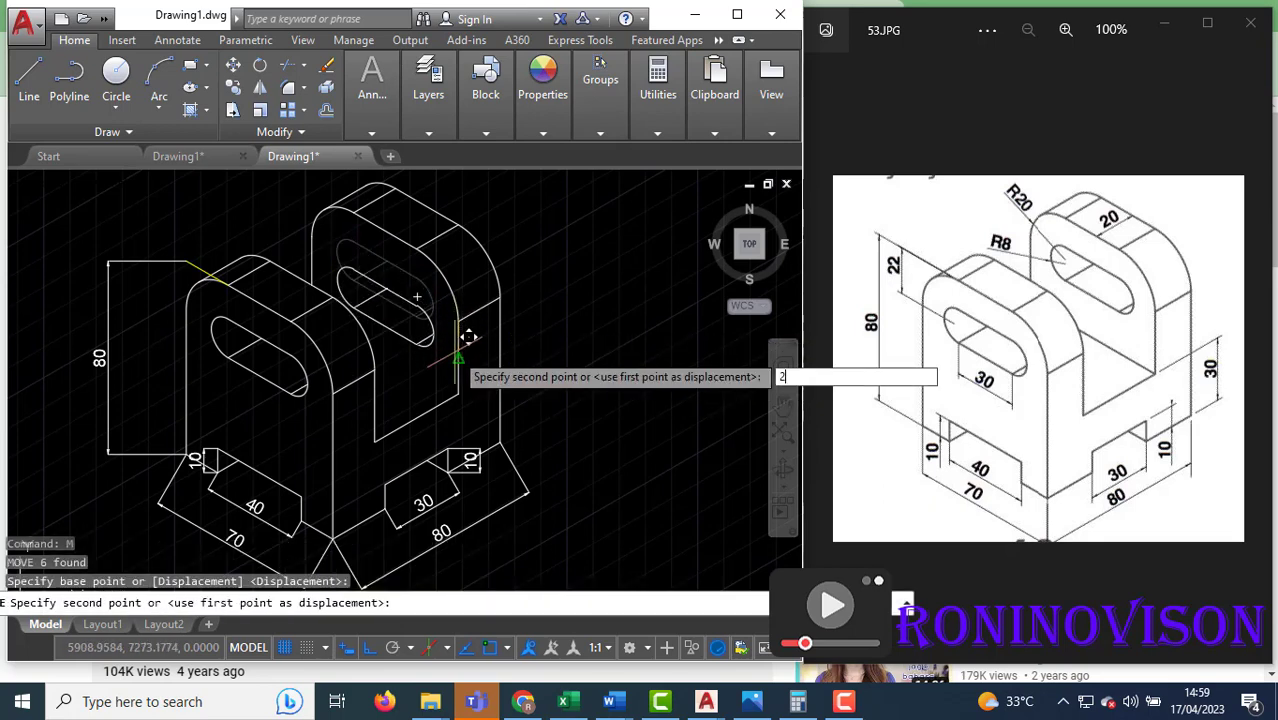
key("Return")
scroll(205, 327, "up", 2)
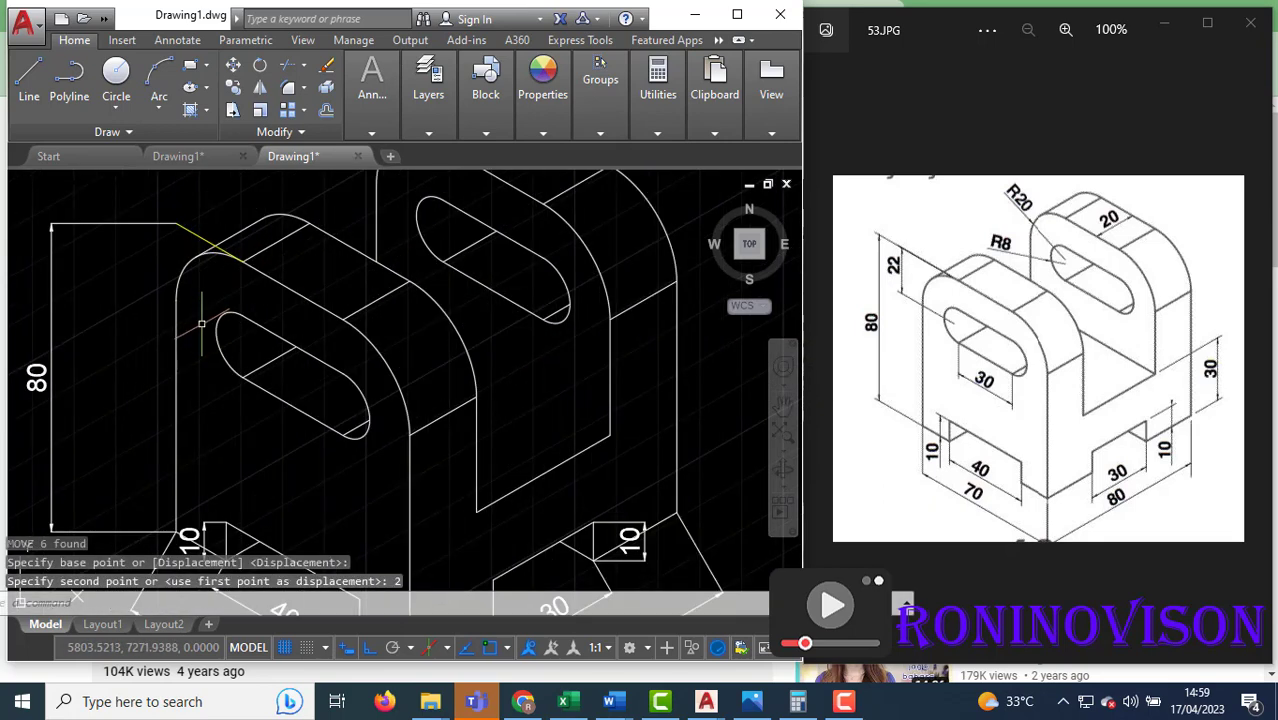
type("l")
key("Return")
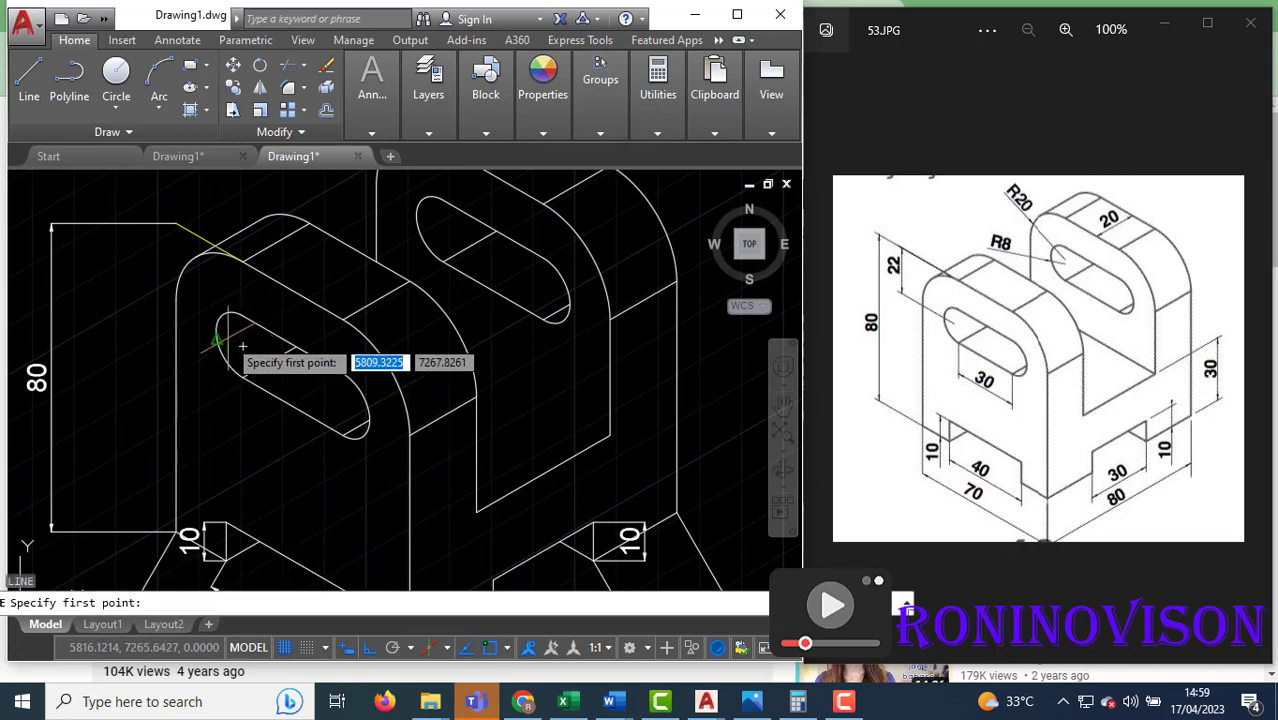
left_click(243, 345)
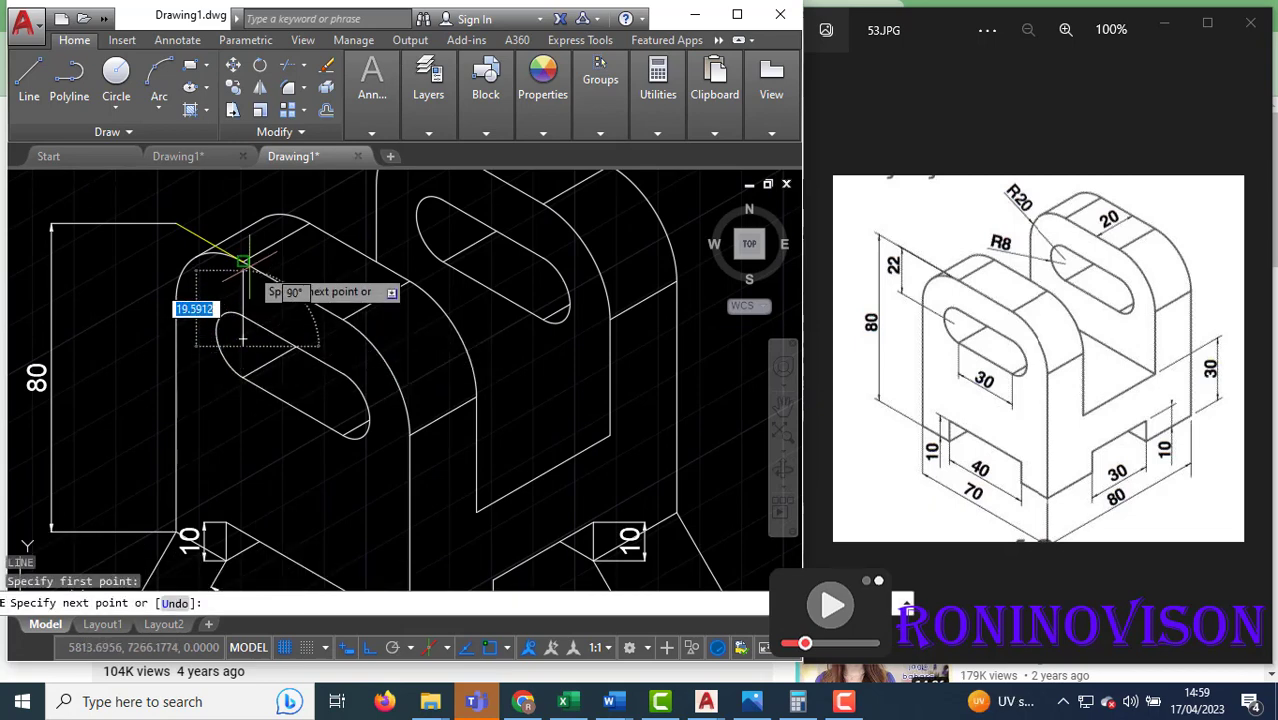
key("Escape")
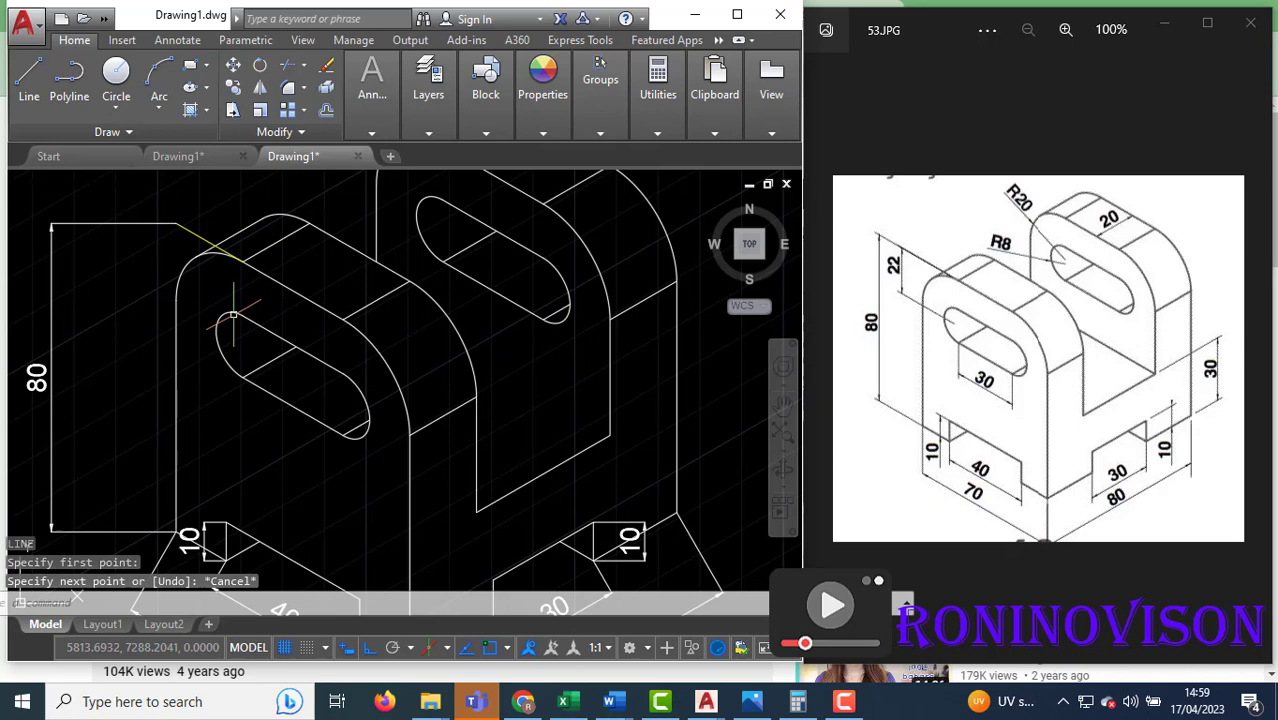
- Place a vertical aligned dimension from the front slot's upper arc centre to the start of the top edge, with its line outside the upright
left_click(371, 85)
left_click(413, 186)
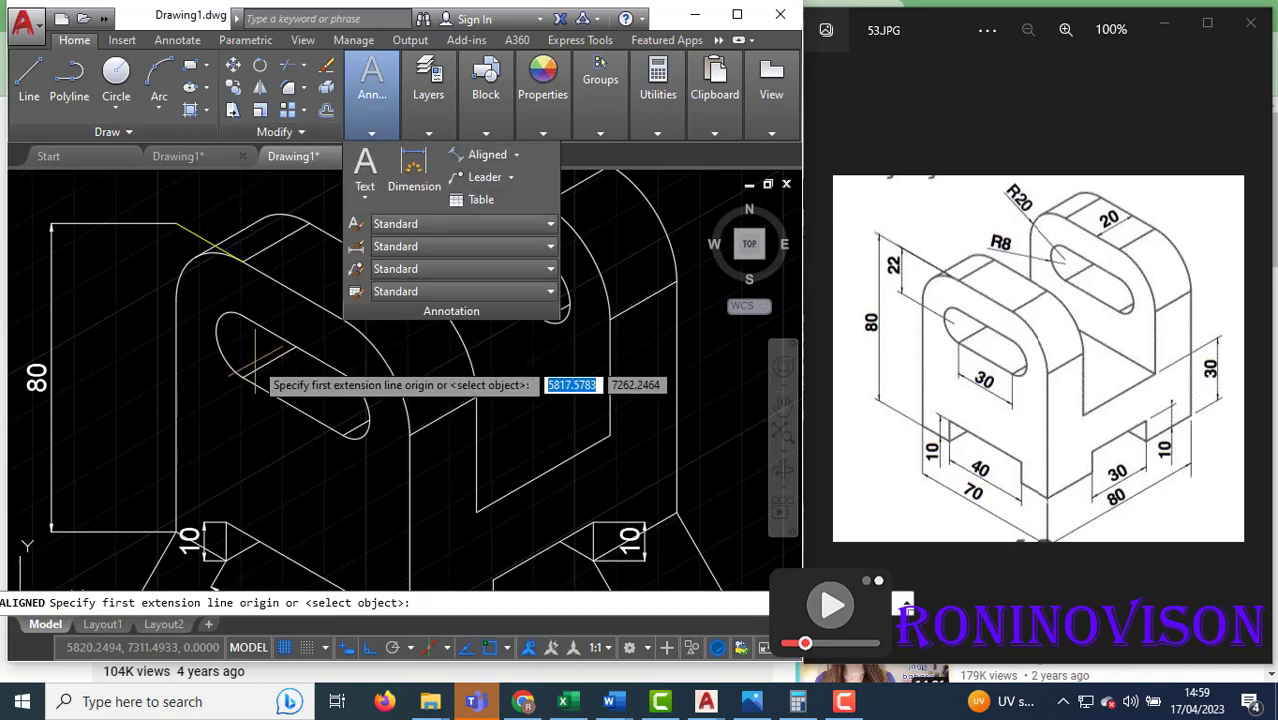
left_click(242, 347)
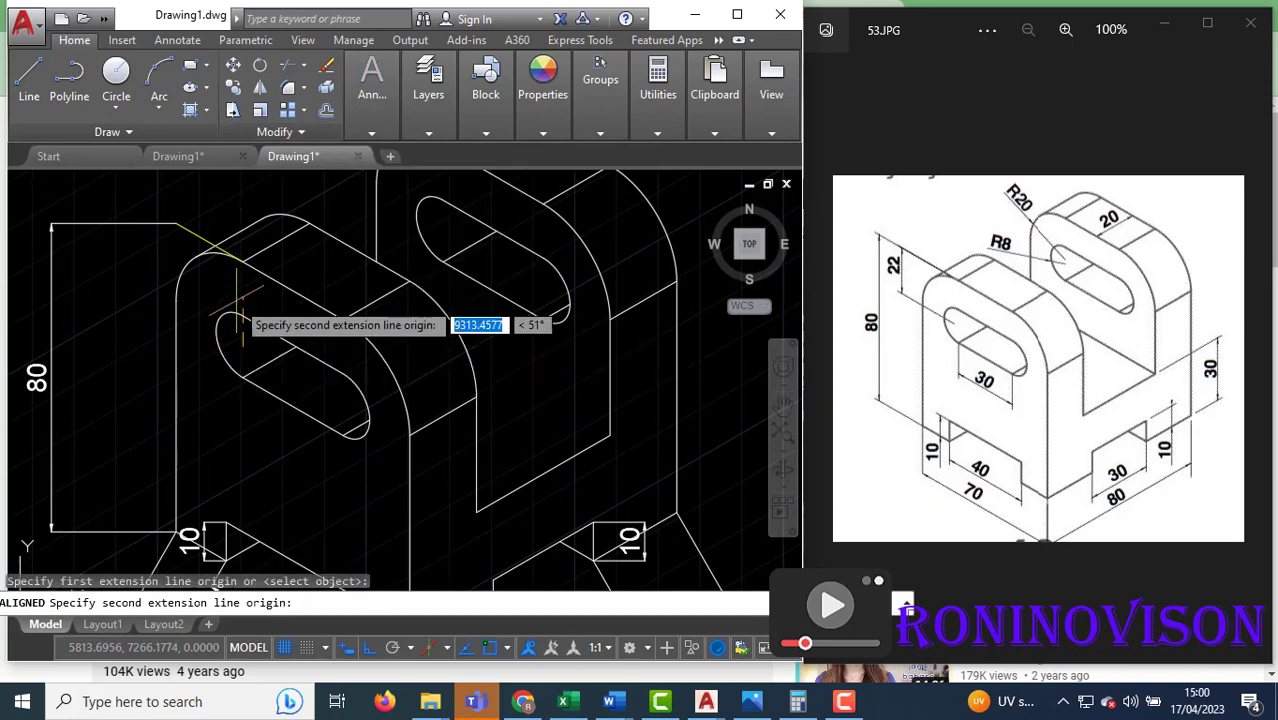
left_click(243, 258)
left_click(242, 339)
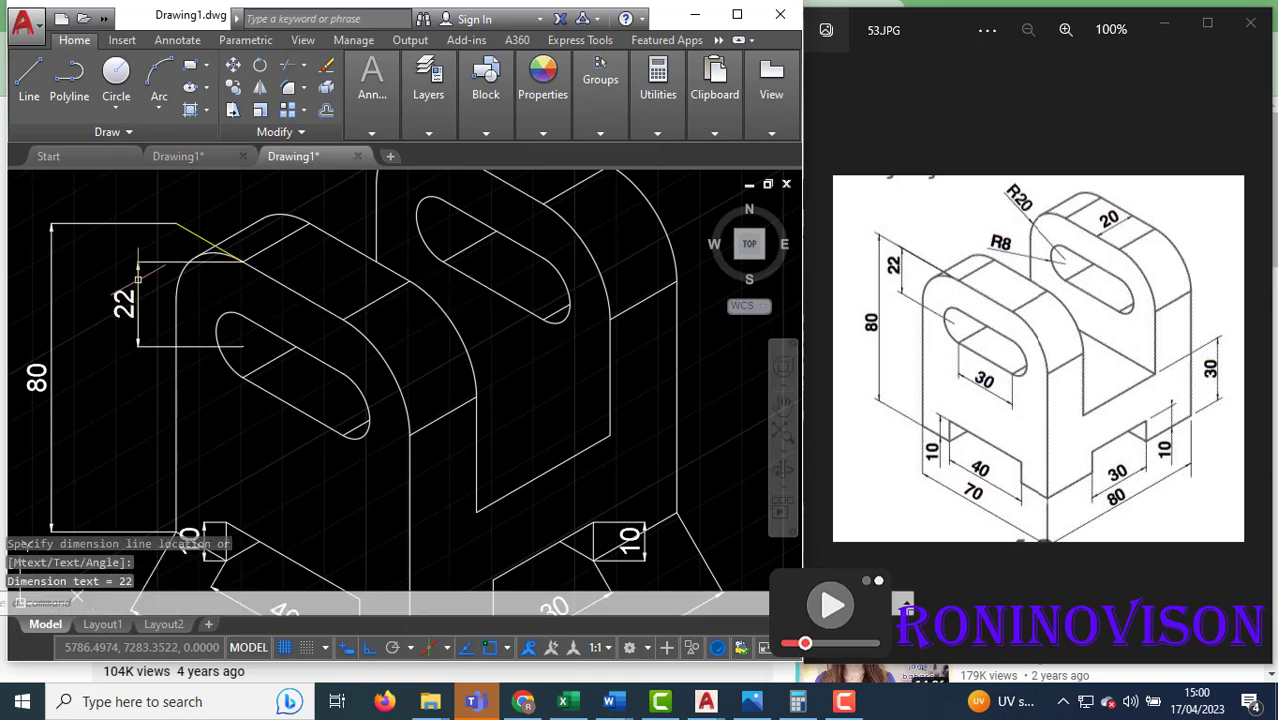
- Place an aligned dimension on the rear upright's thickness, along the cross line where the top face meets the rounded corner
scroll(322, 418, "down", 3)
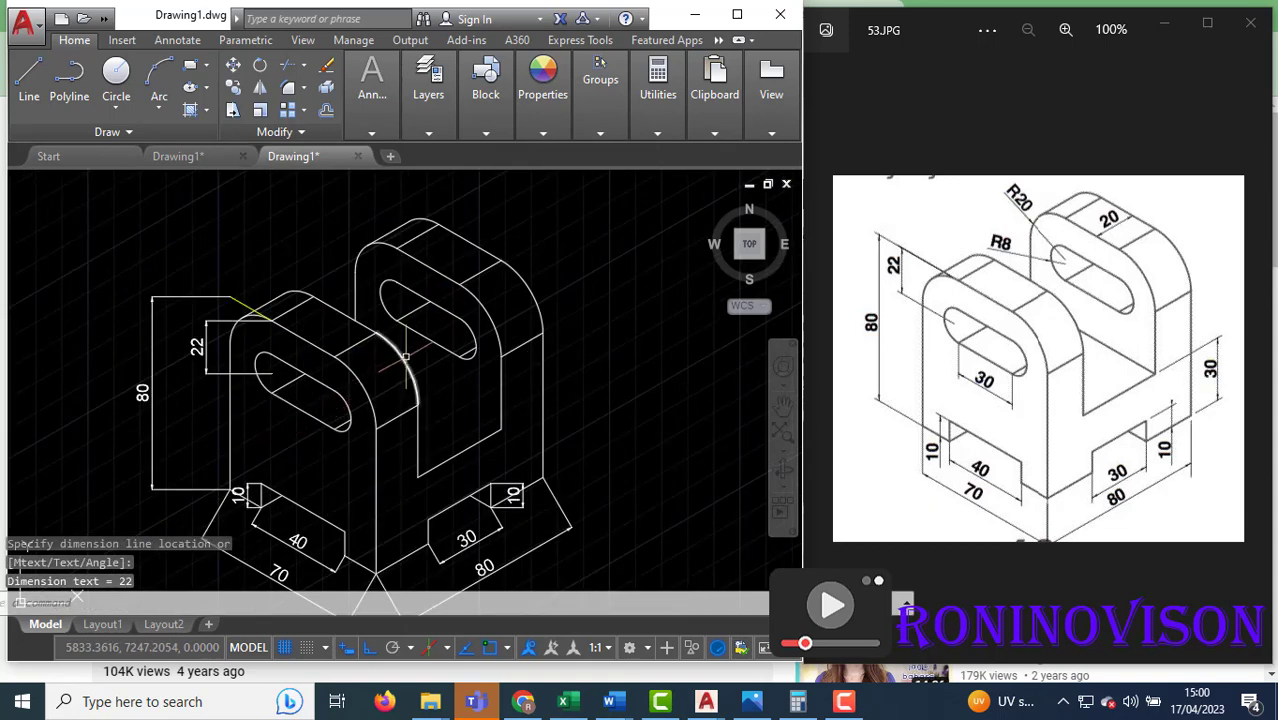
key("Return")
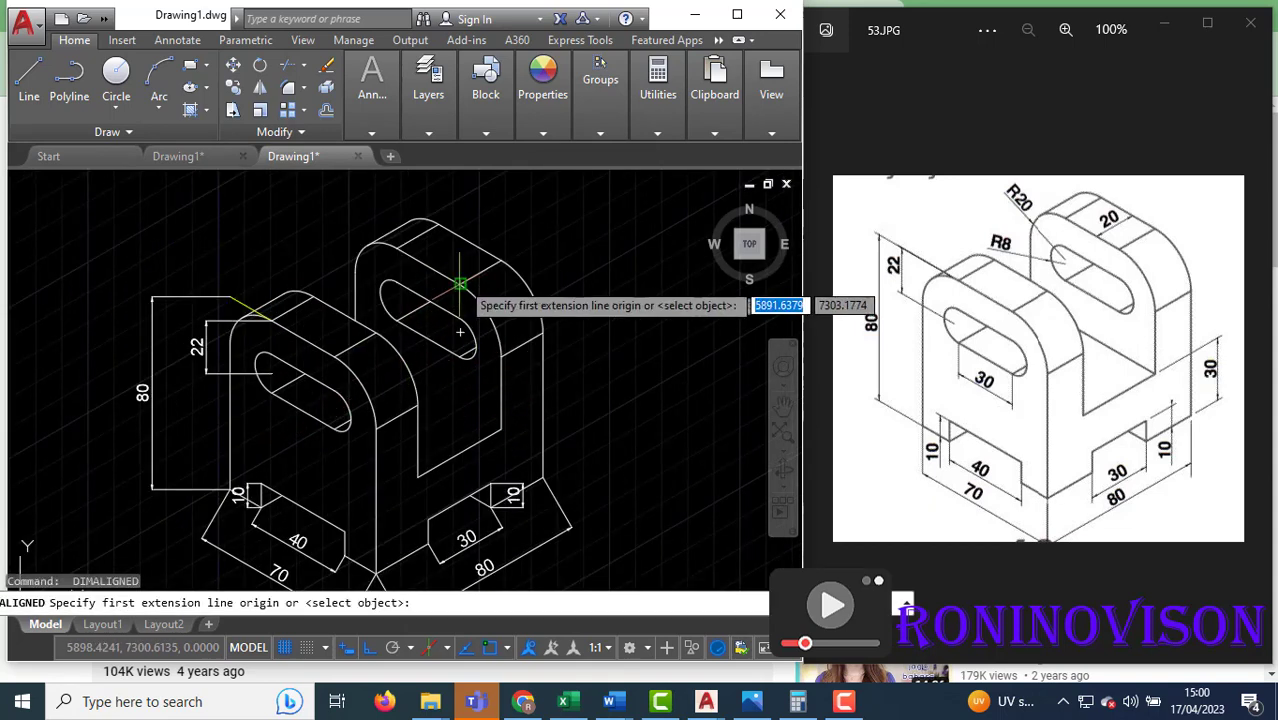
left_click(461, 284)
left_click(502, 261)
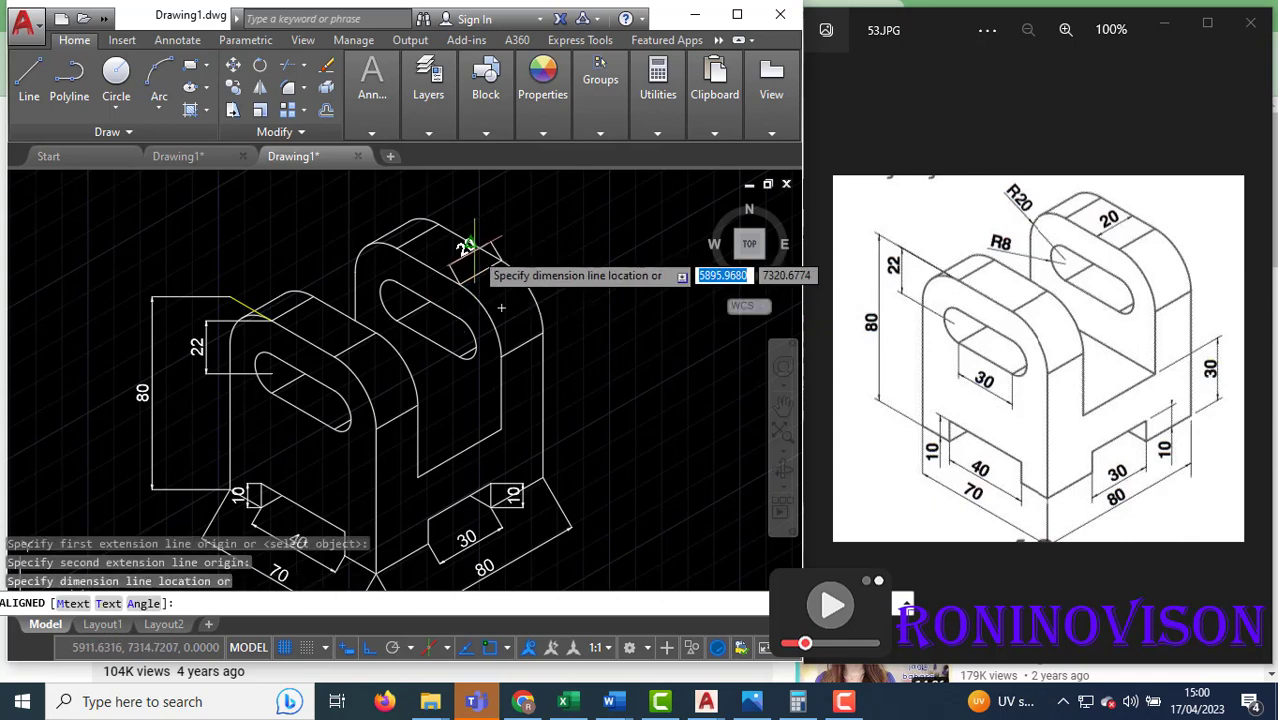
left_click(501, 308)
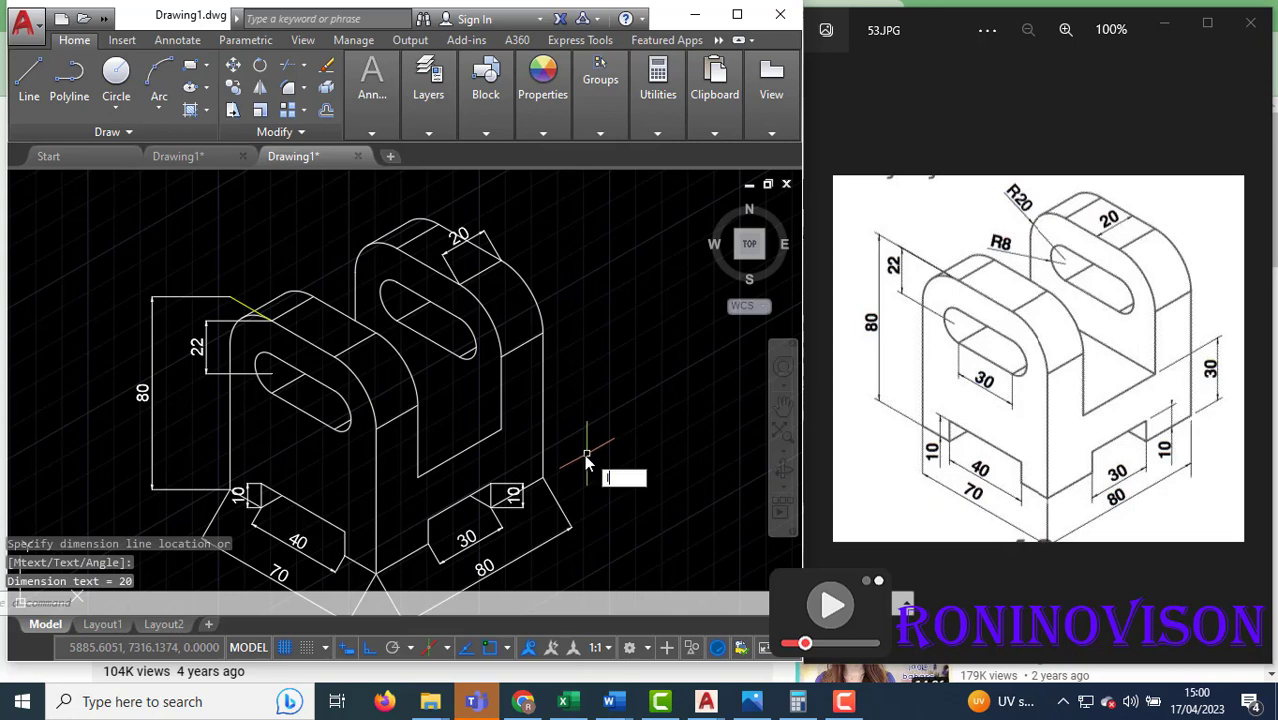
key("Escape")
type("ex")
key("Return")
key("Return")
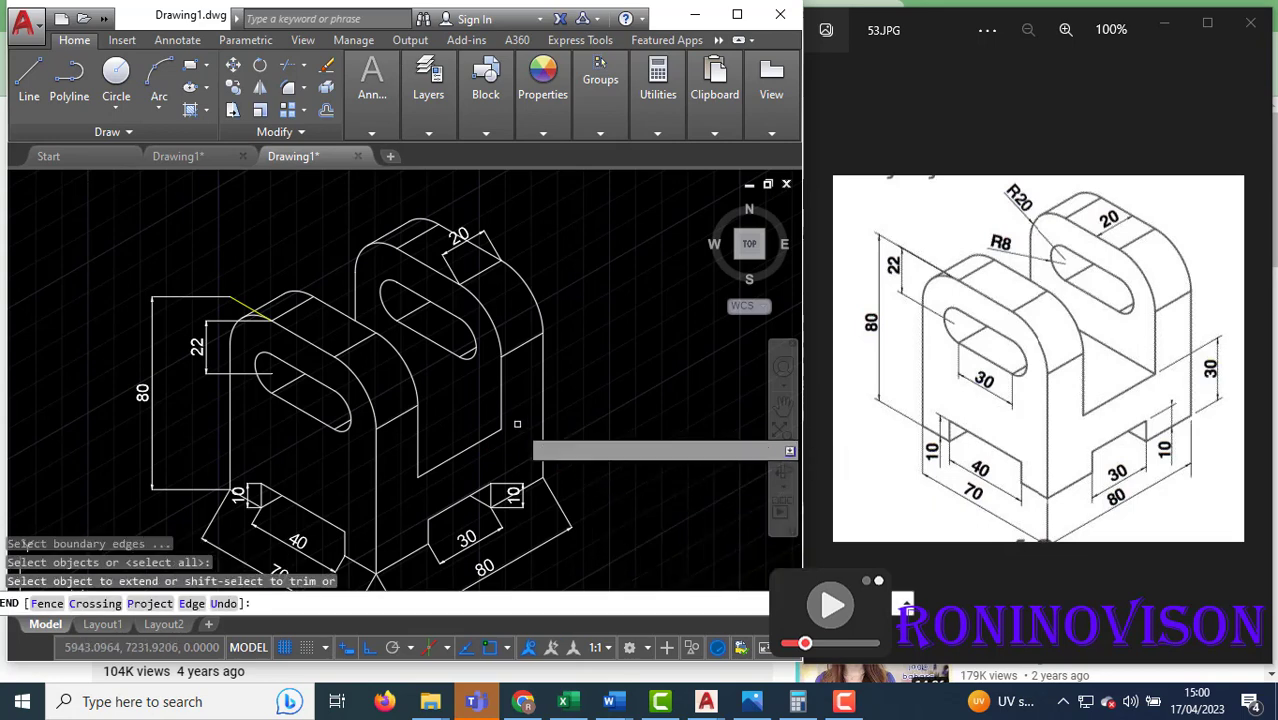
key("Escape")
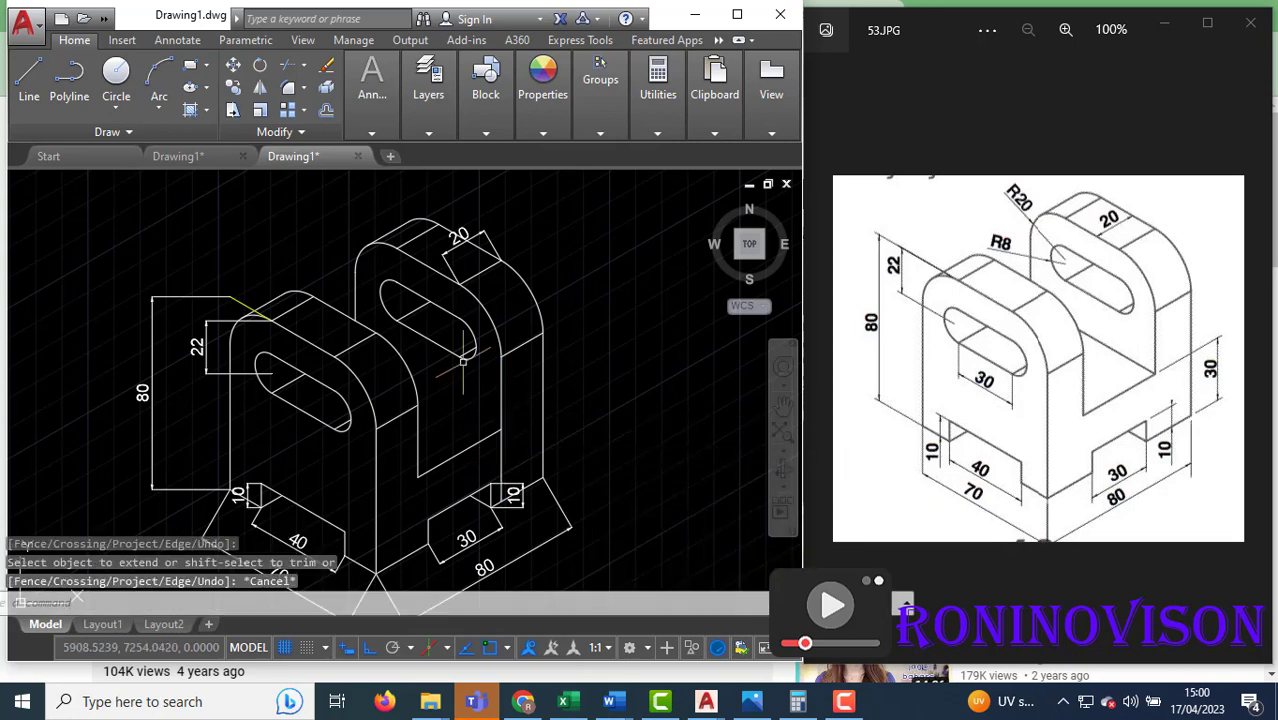
- Place a vertical aligned dimension for the base height, from the gap floor's inner corner beside the rear upright to the bottom edge, outside the block
left_click(368, 136)
left_click(466, 158)
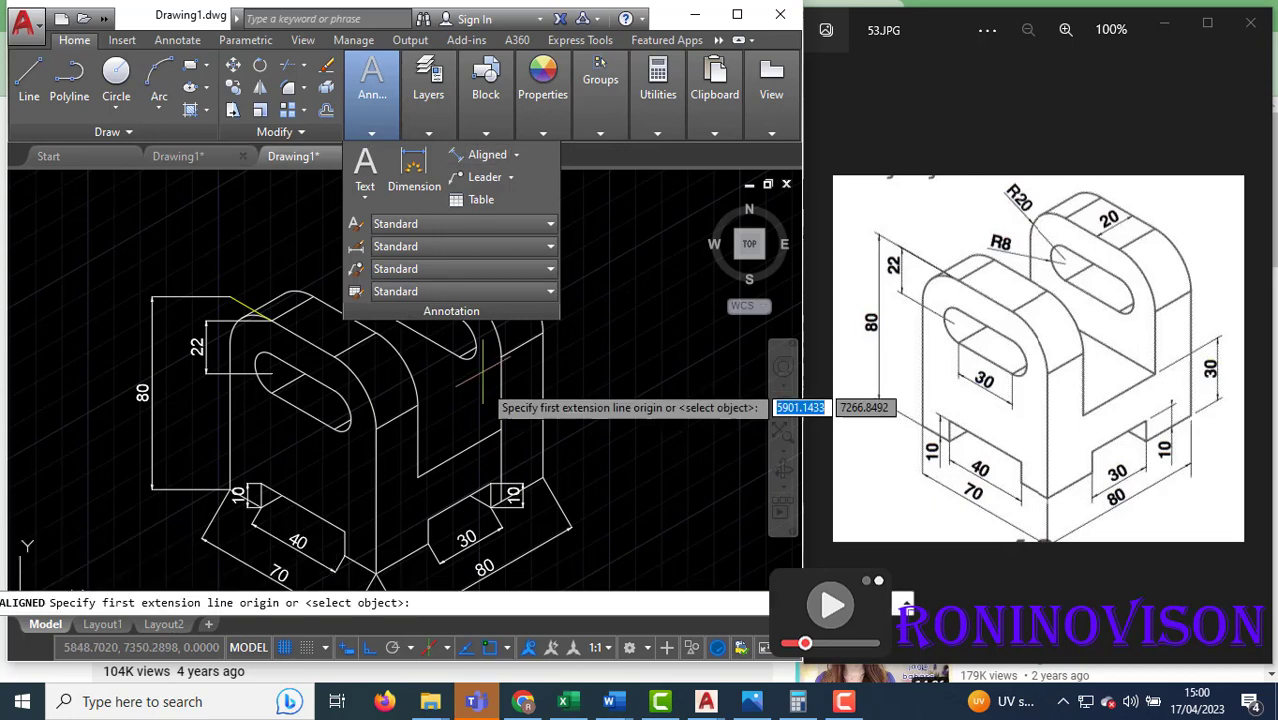
left_click(501, 431)
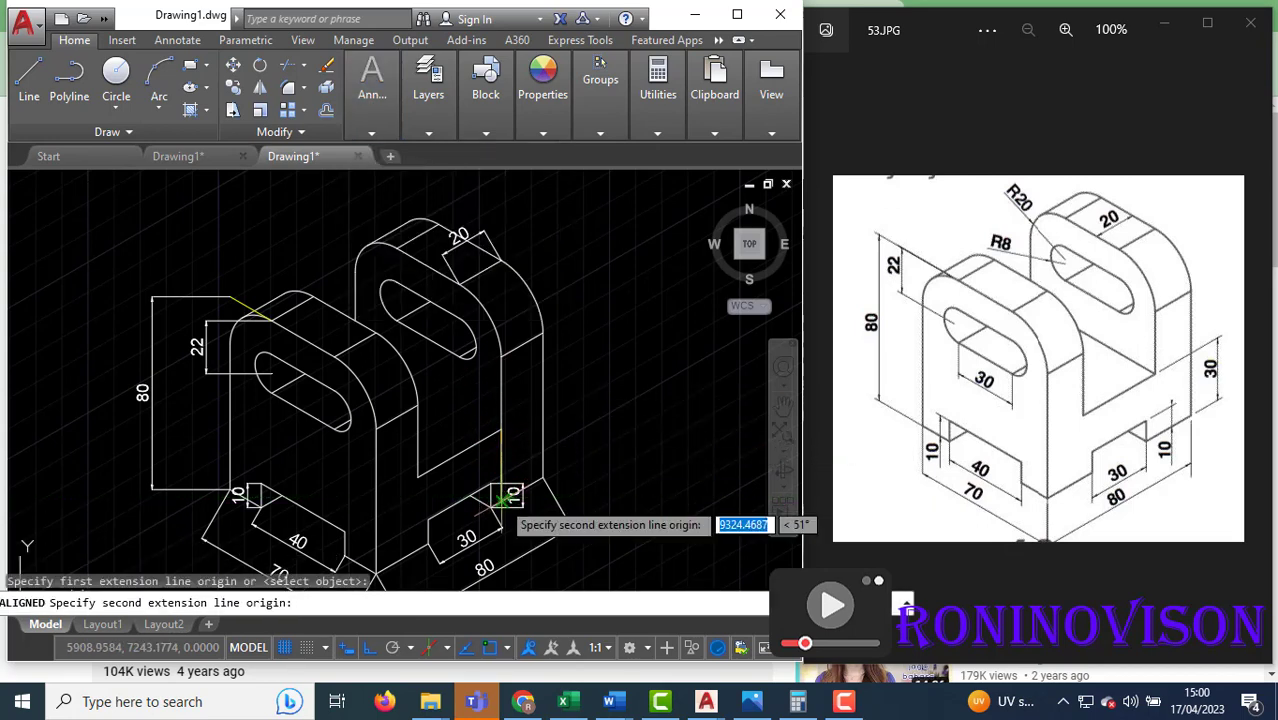
left_click(509, 494)
left_click(595, 441)
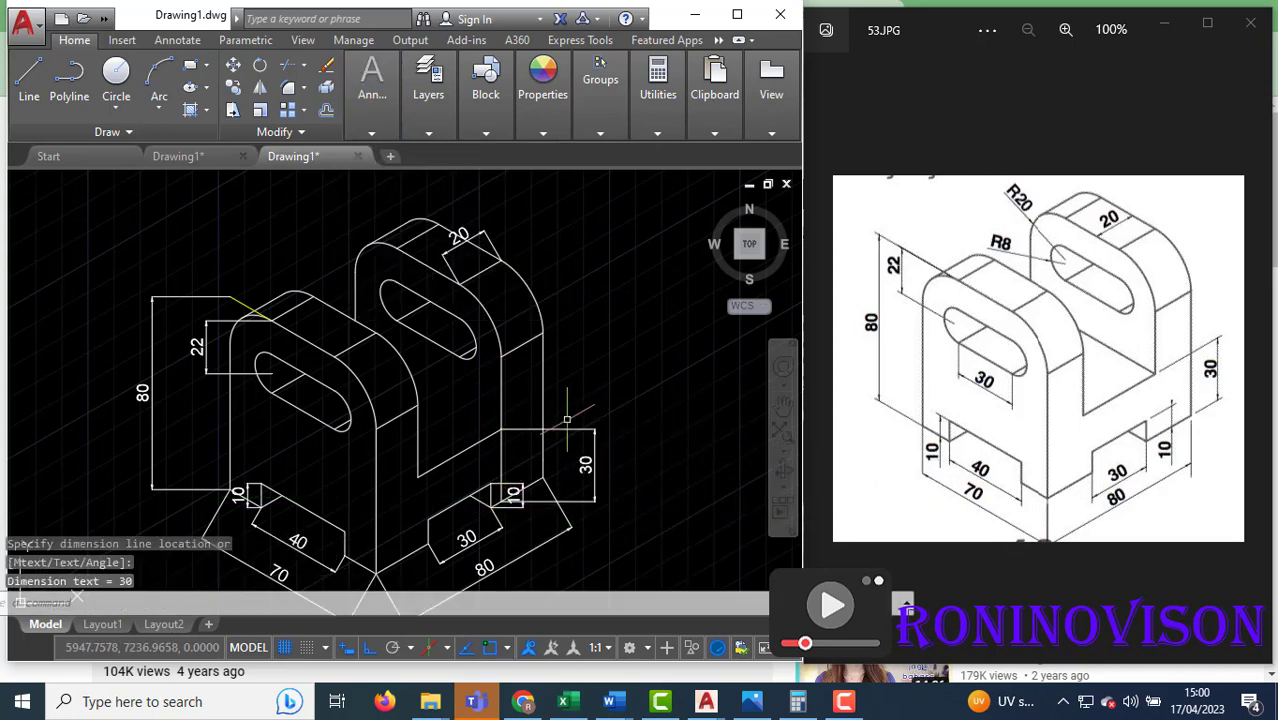
- Place an aligned dimension on the straight lower edge of the front upright's slot, with the dimension line below the slot
key("Return")
left_click(270, 373)
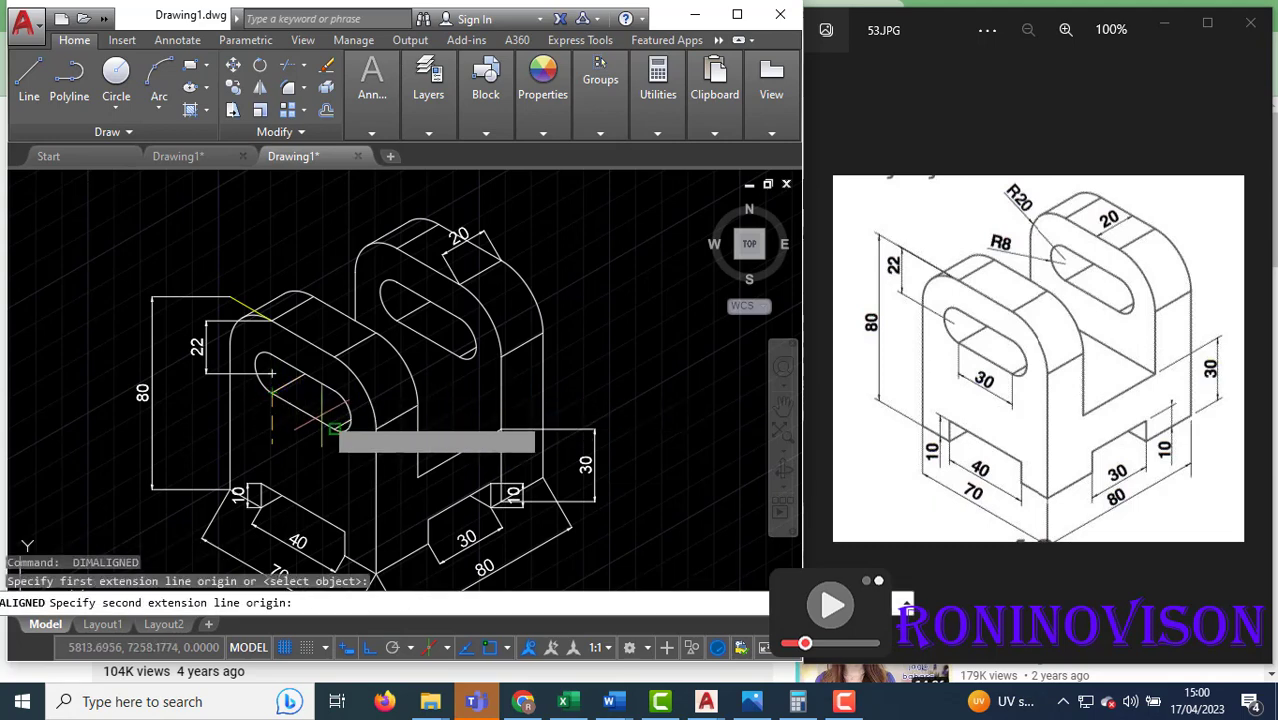
left_click(335, 428)
left_click(341, 420)
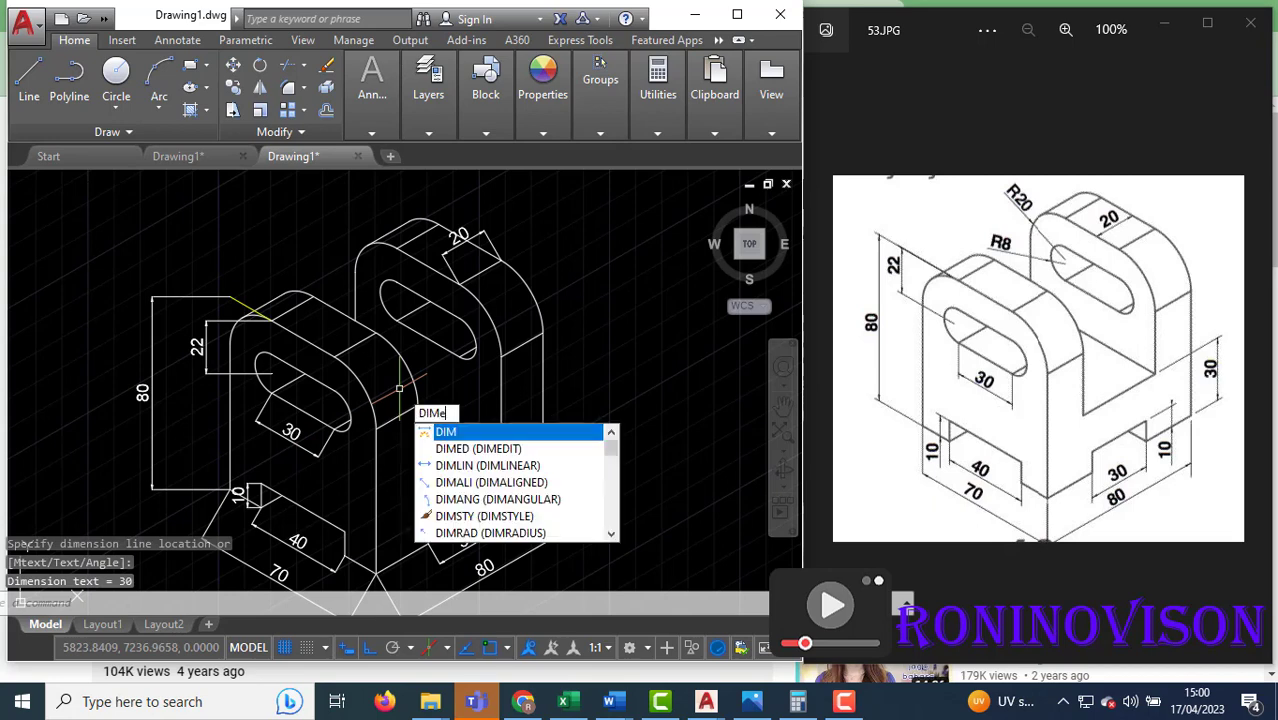
- Oblique the rear upright's thickness dimension so its extension lines run along the upright's long top edge
type("d")
key("Return")
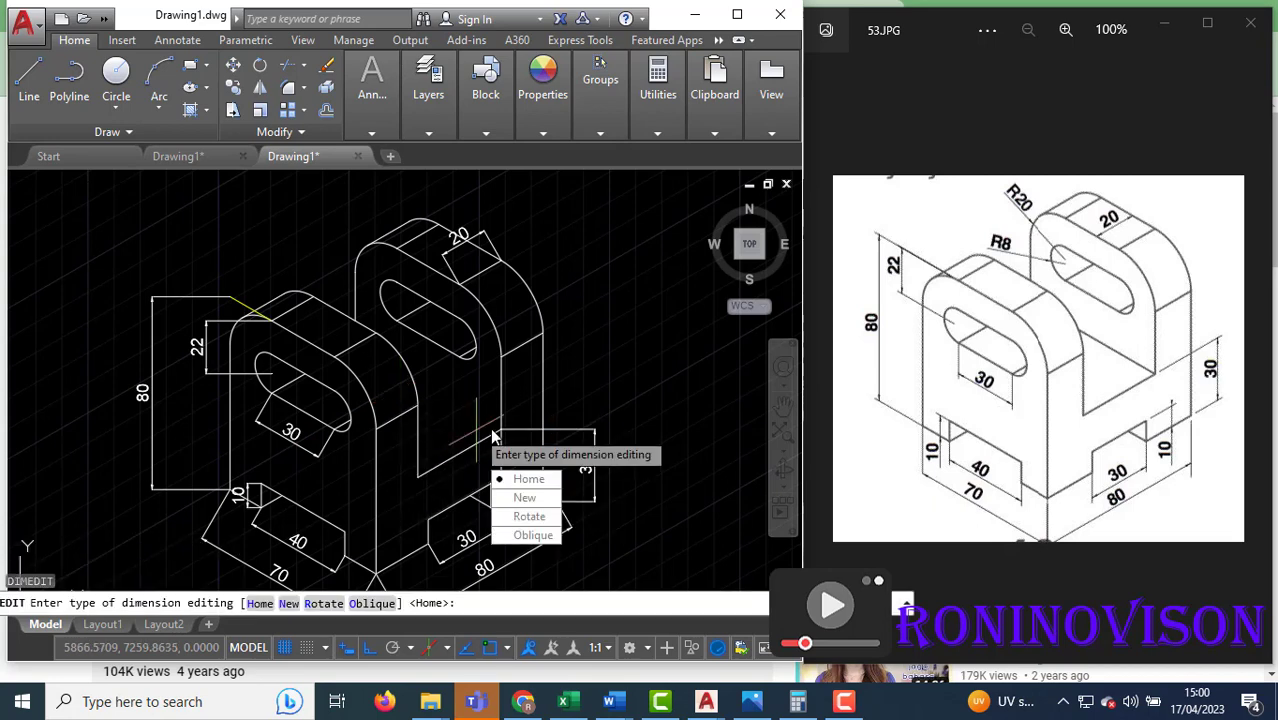
left_click(549, 533)
left_click(488, 249)
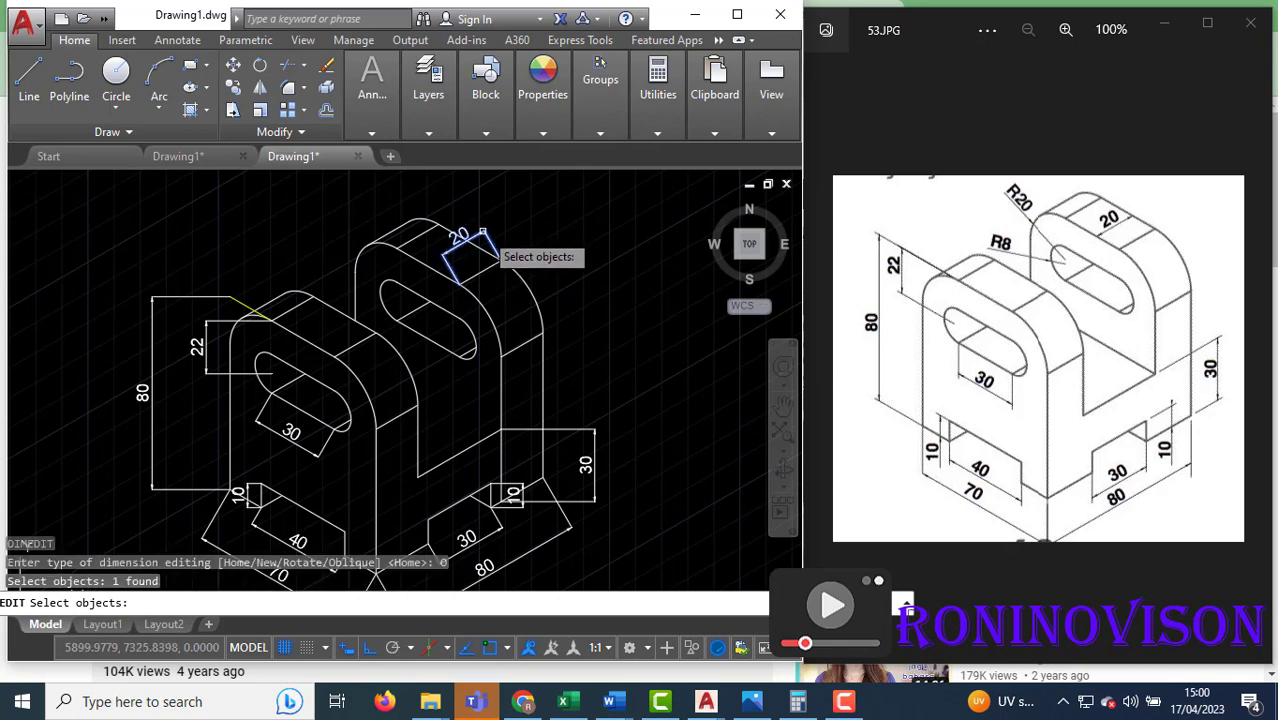
key("Return")
left_click(500, 265)
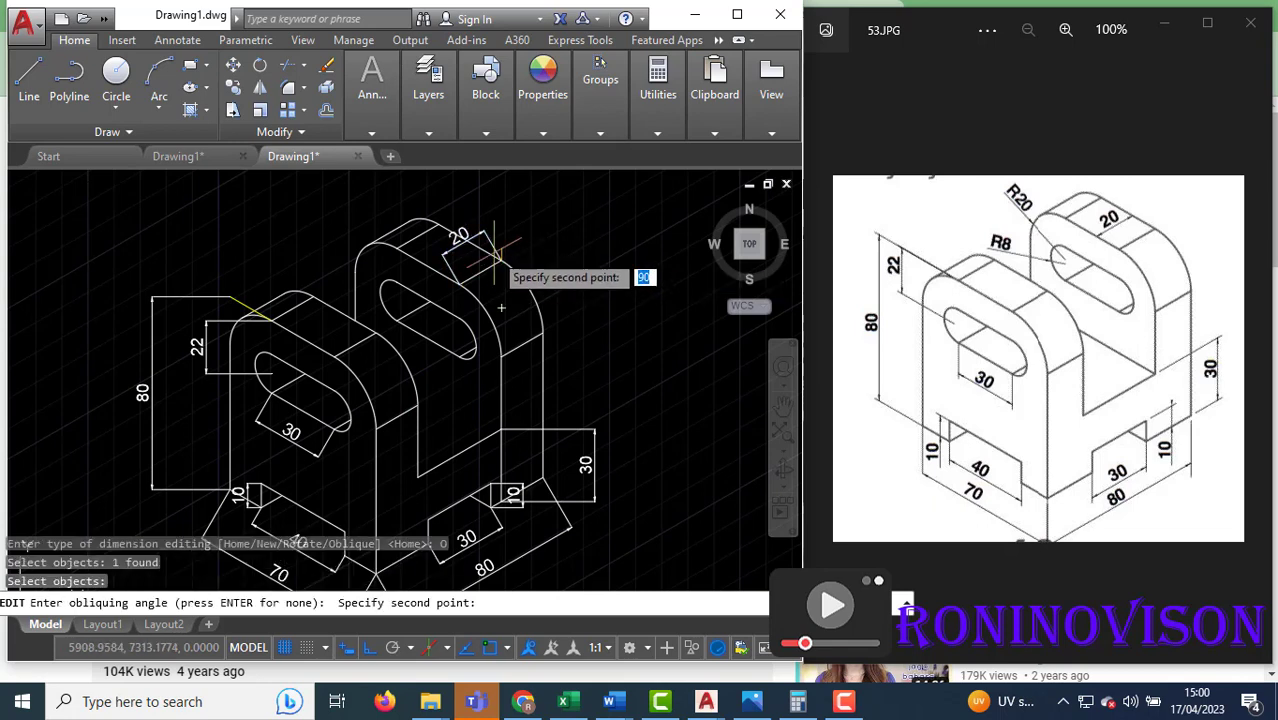
left_click(440, 223)
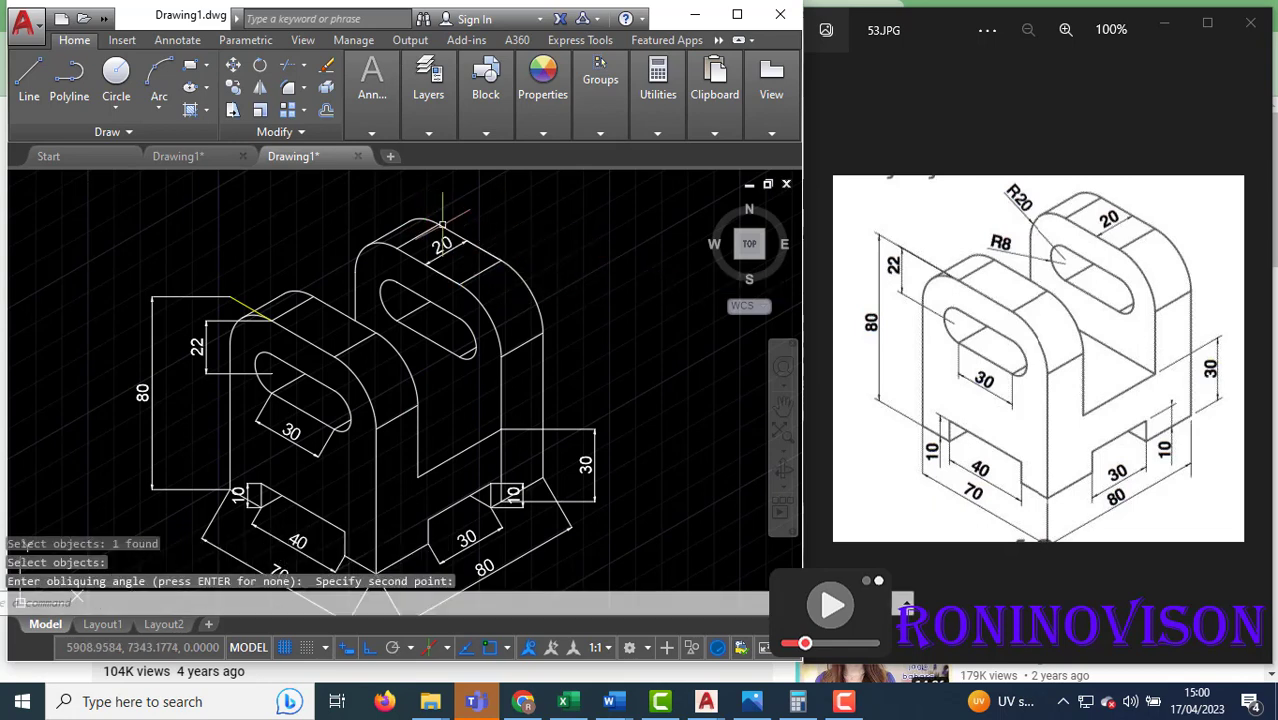
- Oblique the base height dimension using the two ends of the gap's floor edge to define the angle
left_click(615, 463)
key("Return")
key("Down")
left_click(720, 600)
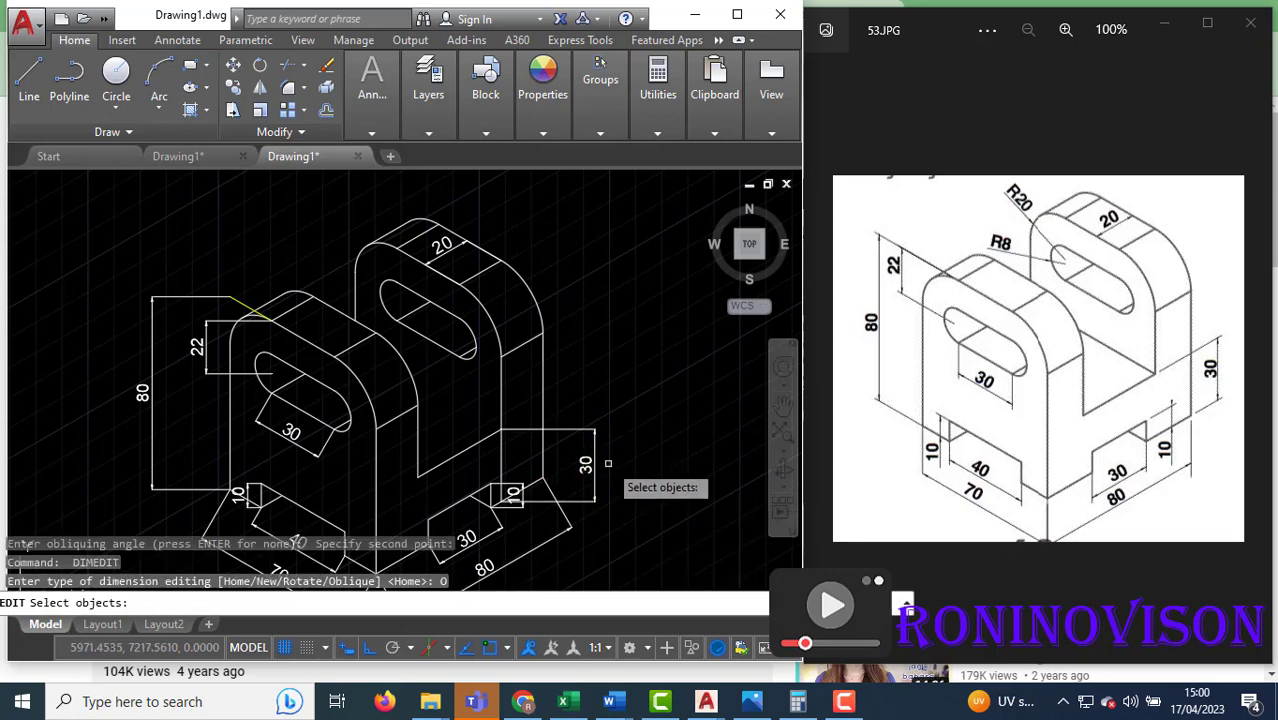
left_click(588, 434)
key("Return")
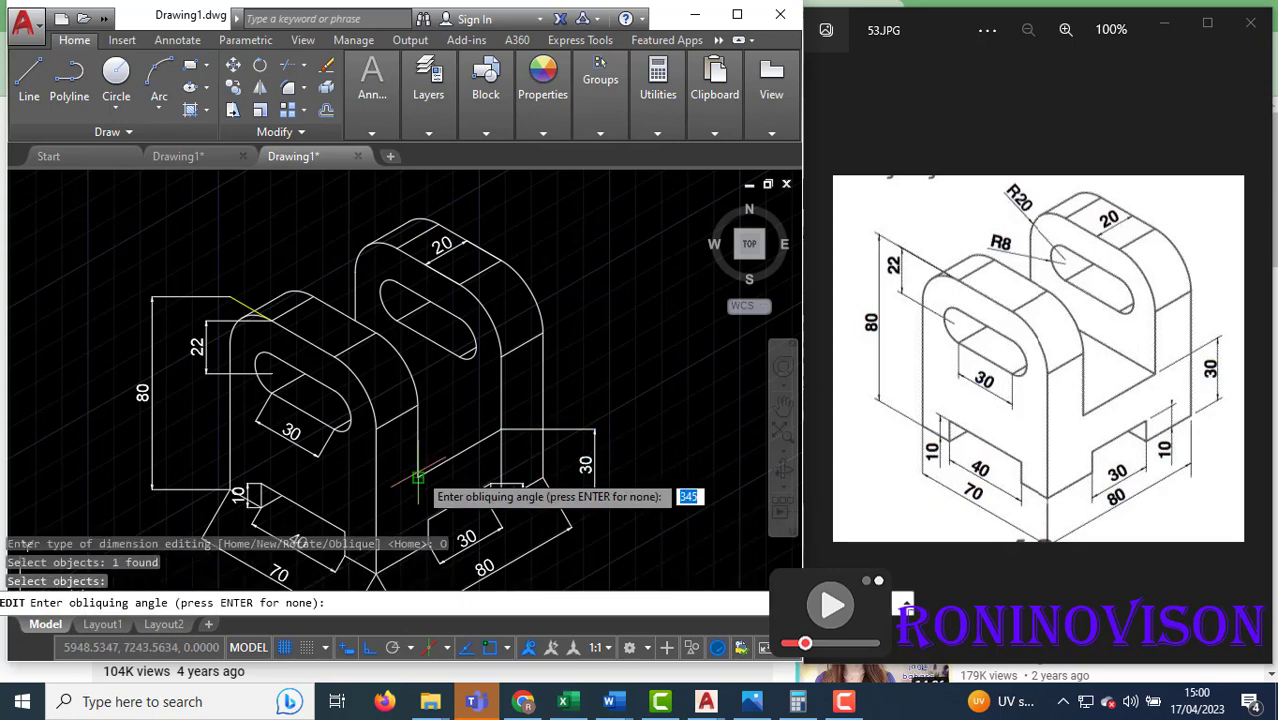
left_click(418, 474)
left_click(499, 429)
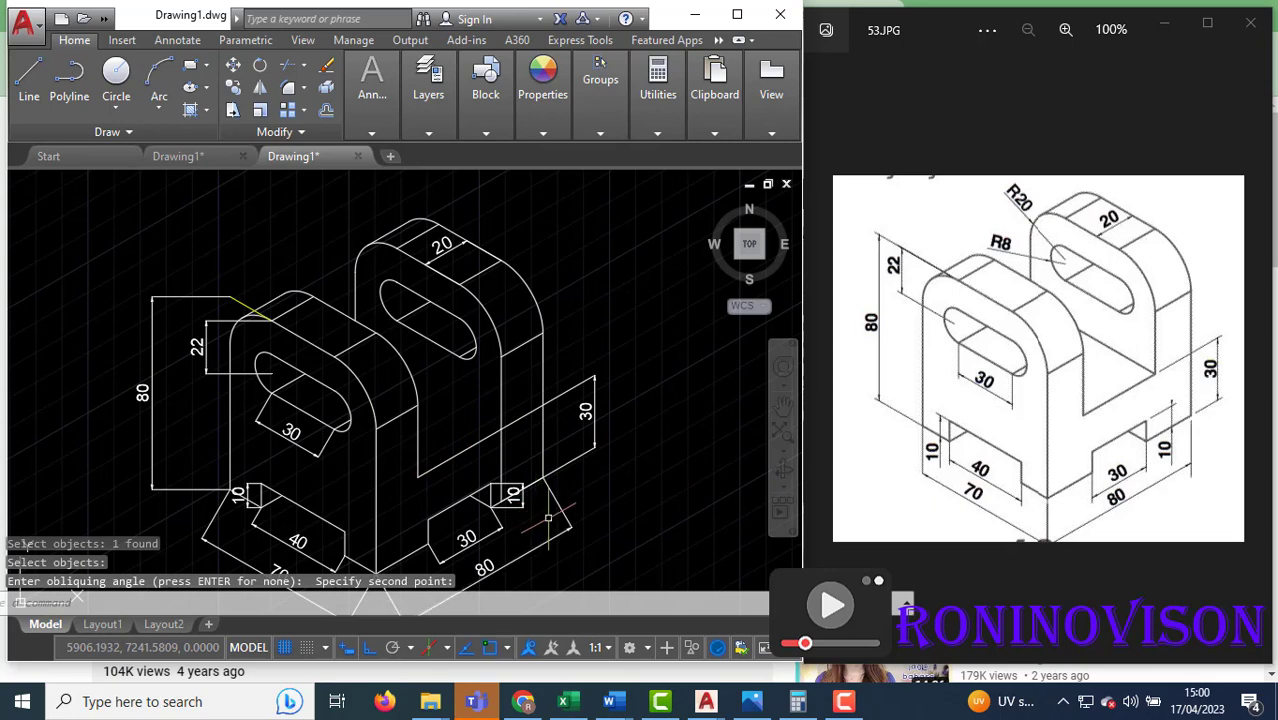
- Oblique the side notch's height dimension so its extension lines run parallel to the gap's floor edge
key("Return")
left_click(702, 447)
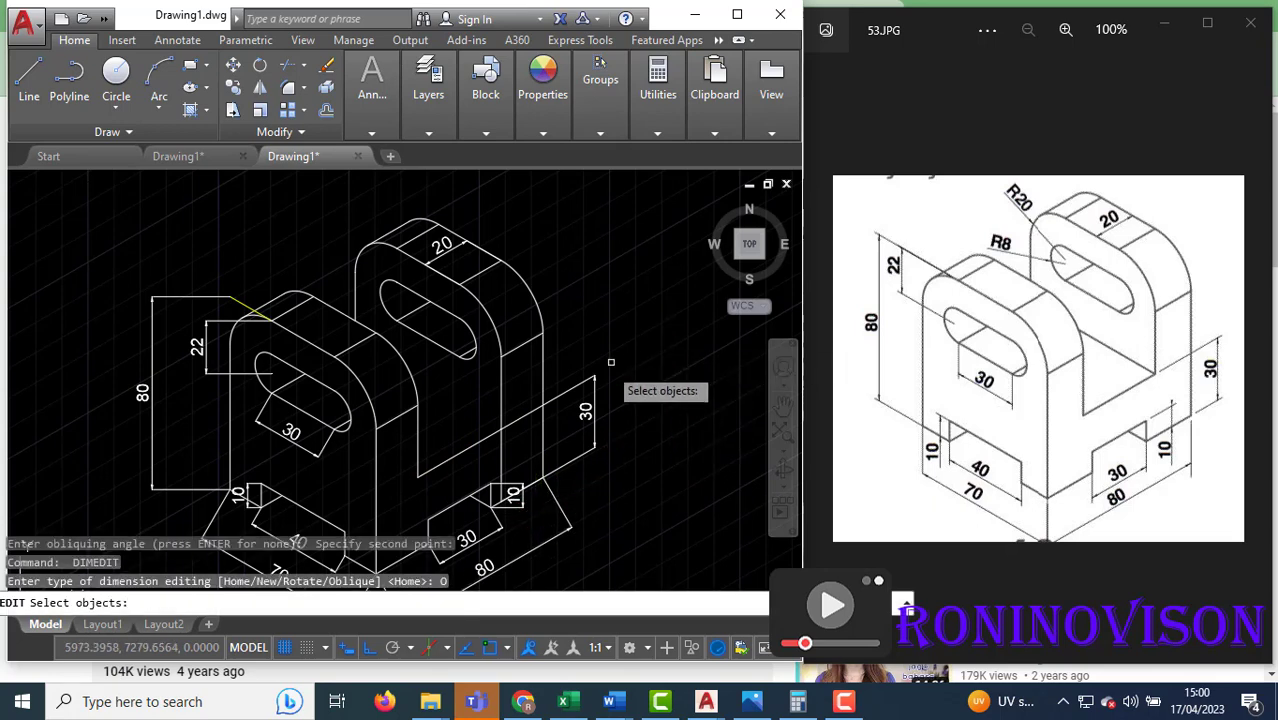
left_click(515, 489)
key("Return")
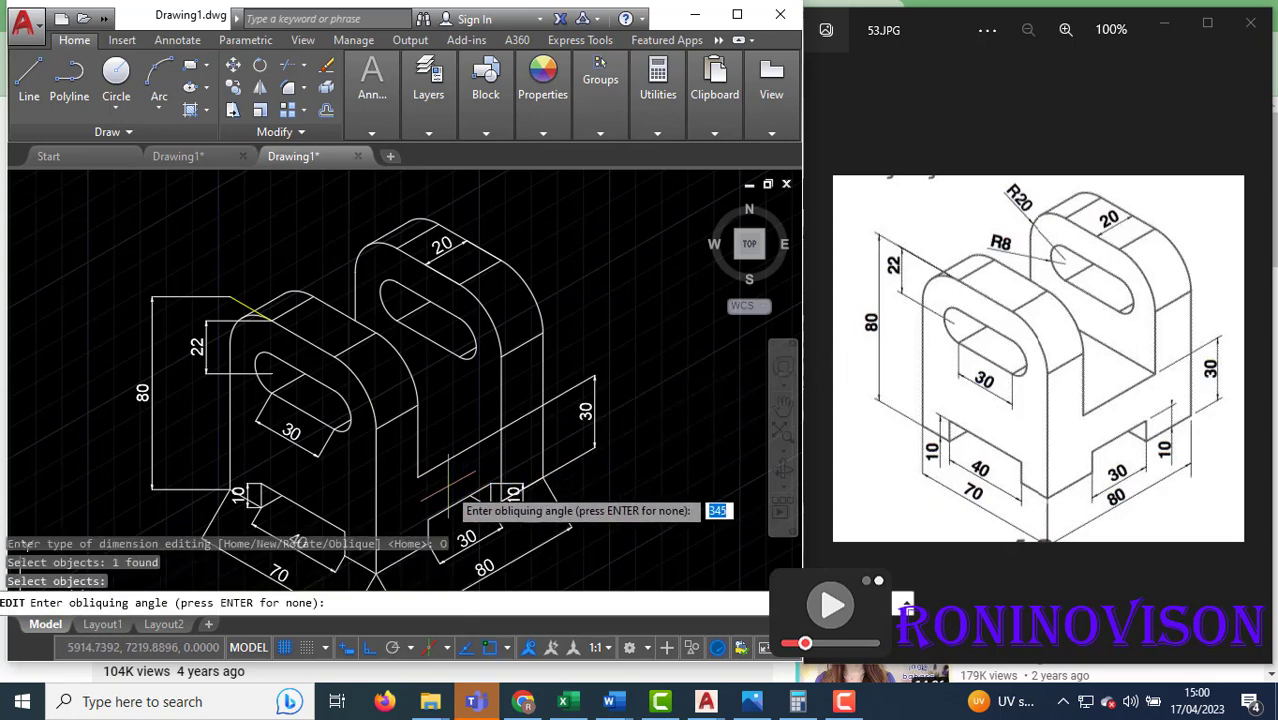
left_click(418, 479)
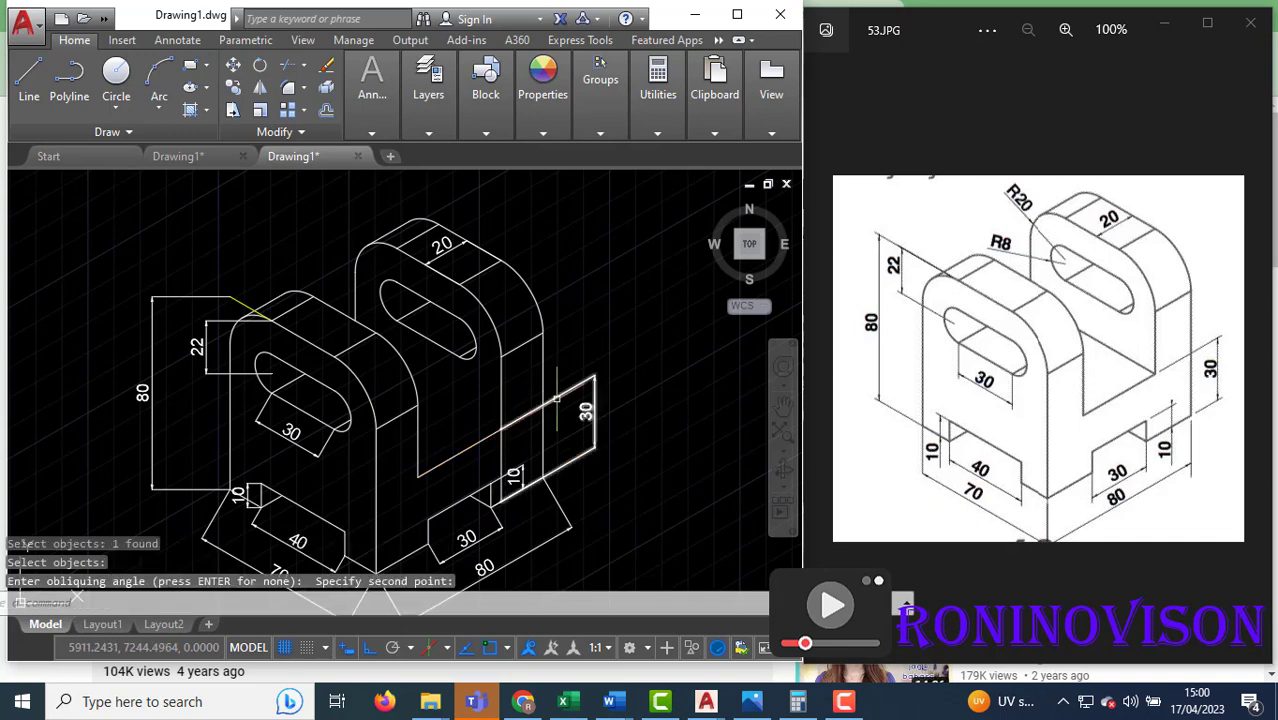
- Oblique the side notch's width dimension using the rear upright's vertical edge so its extension lines become vertical
scroll(558, 370, "down", 2)
scroll(552, 496, "up", 2)
left_click(459, 494)
key("Return")
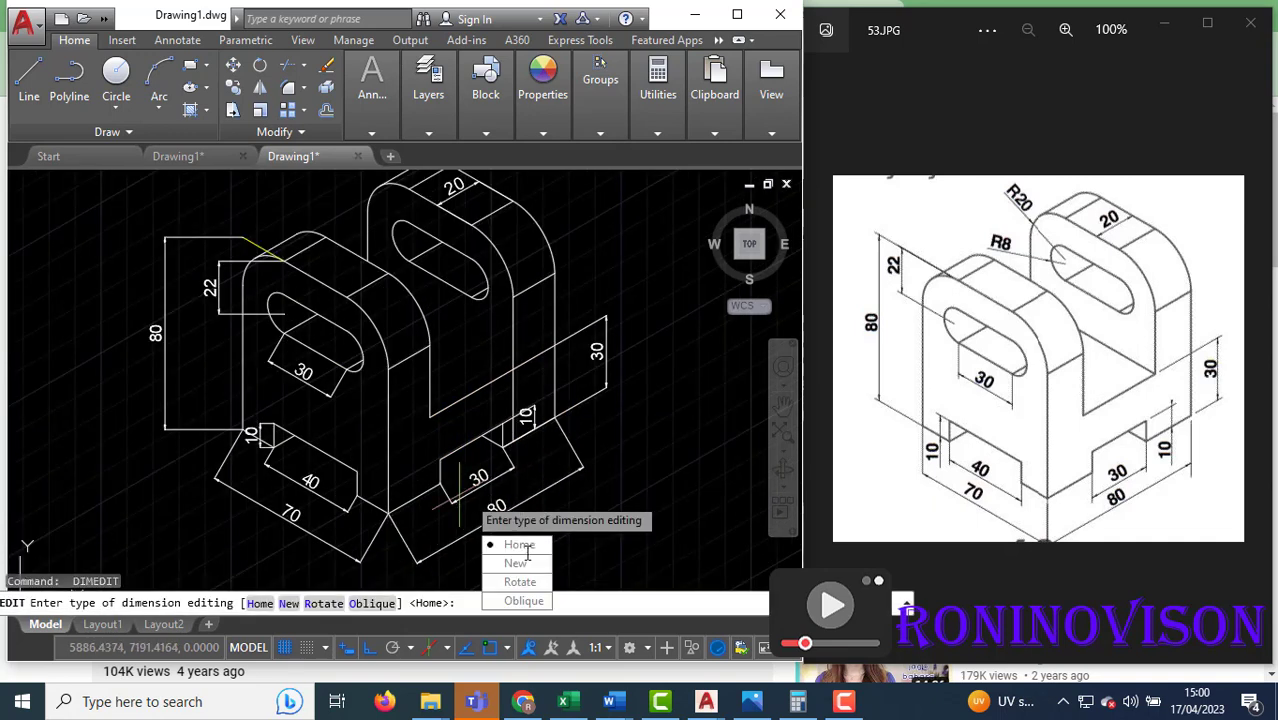
left_click(518, 601)
left_click(482, 492)
key("Return")
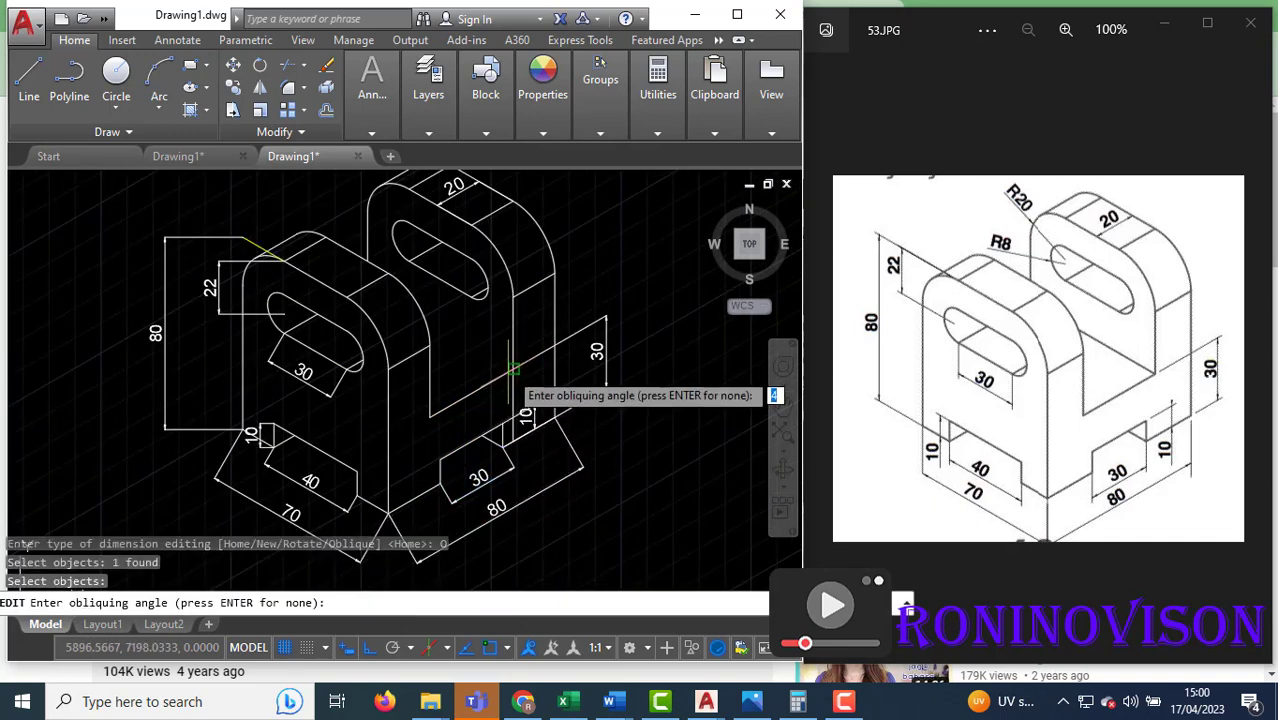
left_click(513, 297)
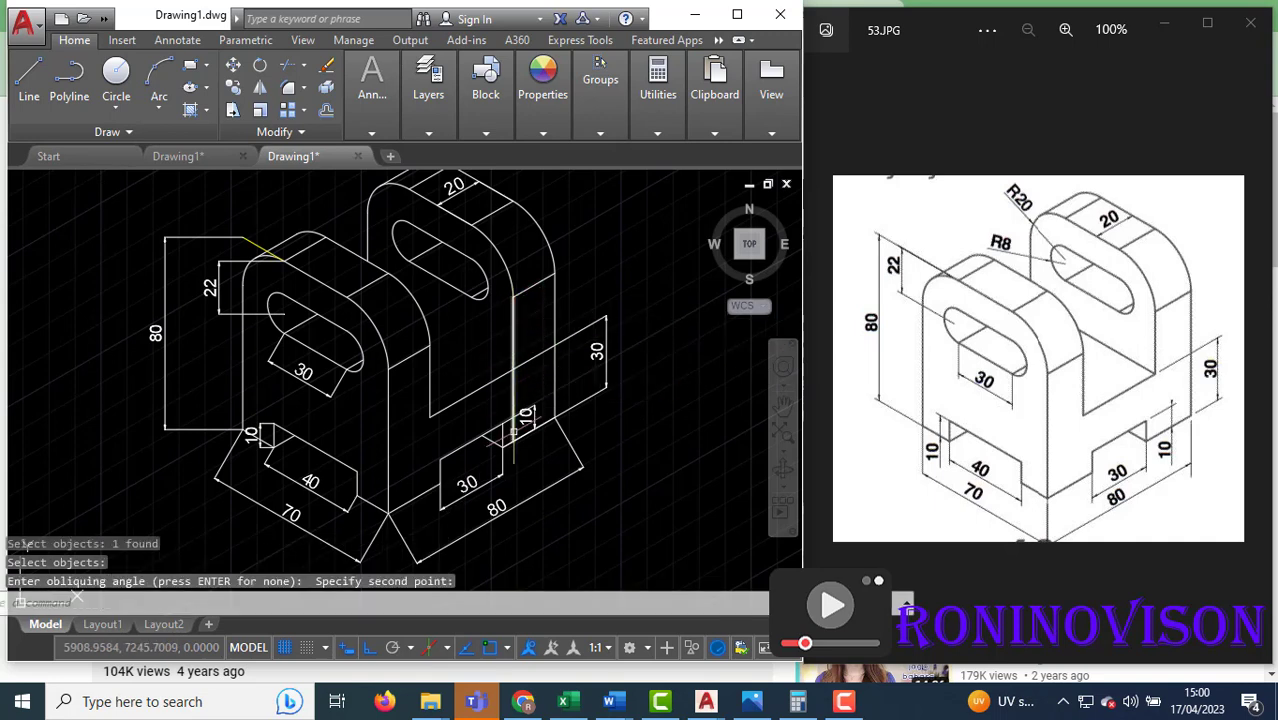
- Oblique the block's overall depth dimension along the side face, using the rear upright's outer vertical edge to define the angle
key("Return")
left_click(585, 608)
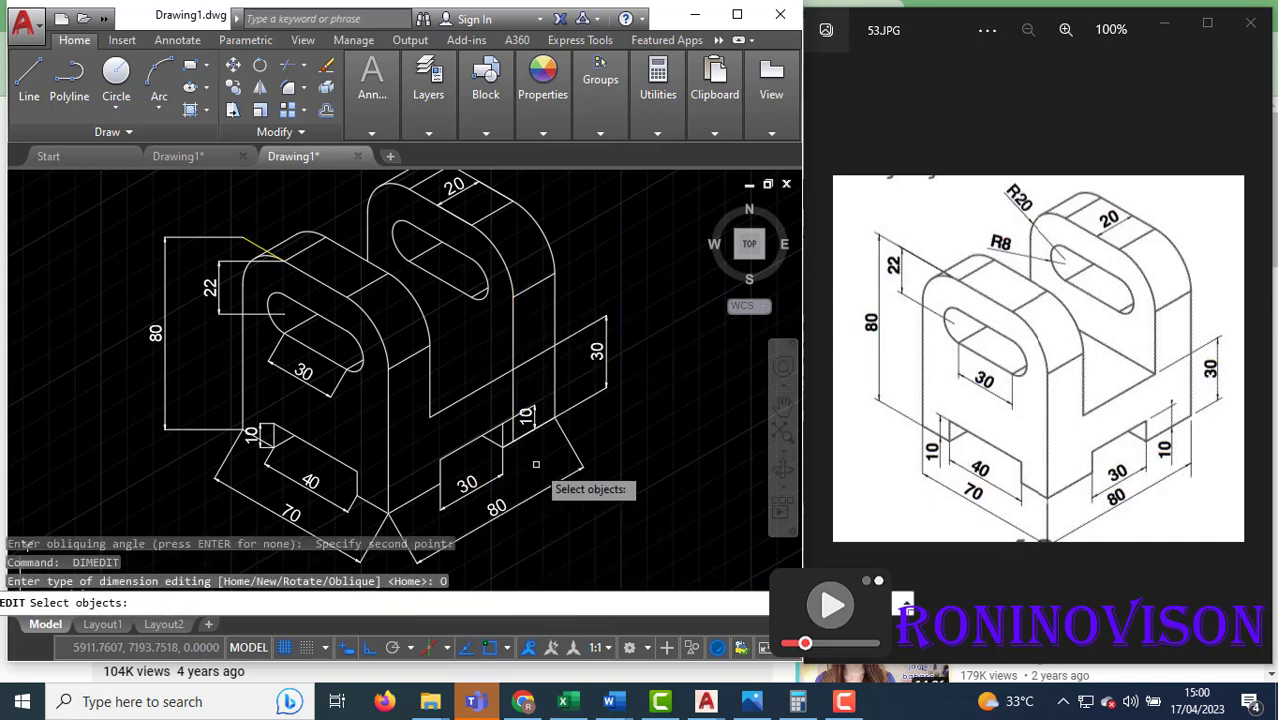
left_click(576, 472)
key("Return")
left_click(551, 271)
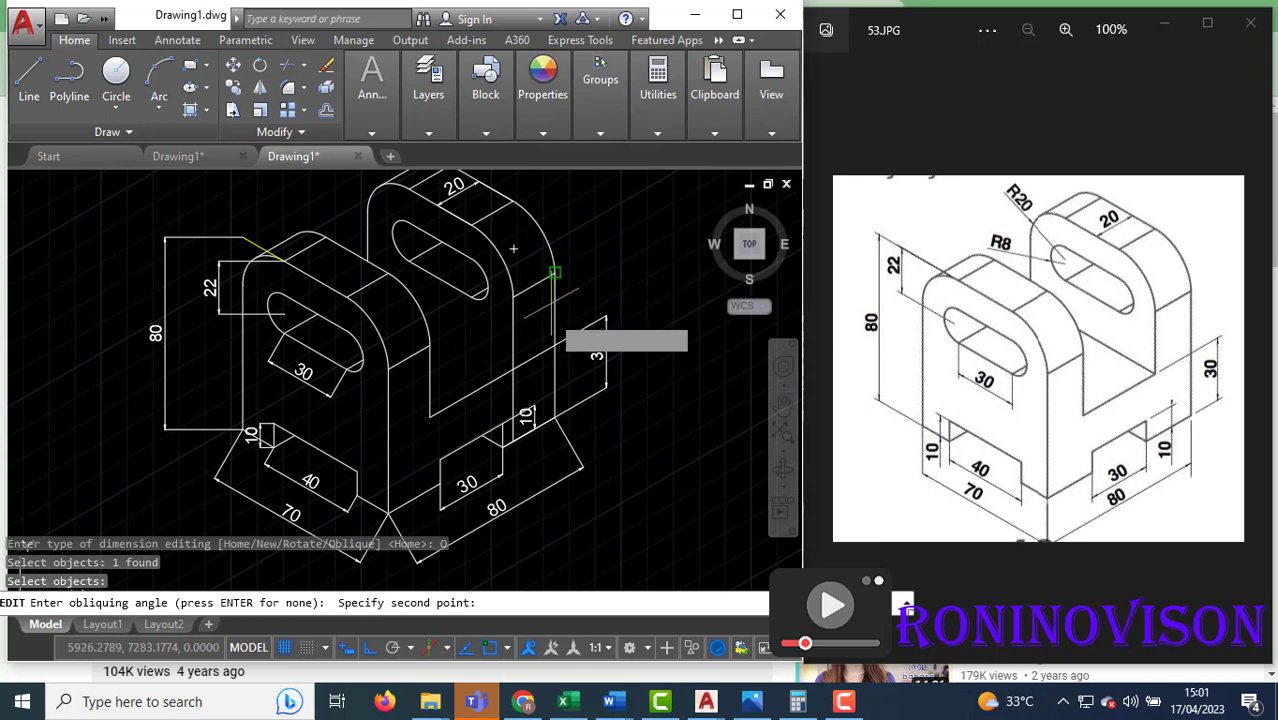
left_click(535, 418)
- Trim away the part of the rear upright's inner vertical edge that runs below the gap's floor
type("tr")
key("Return")
key("Return")
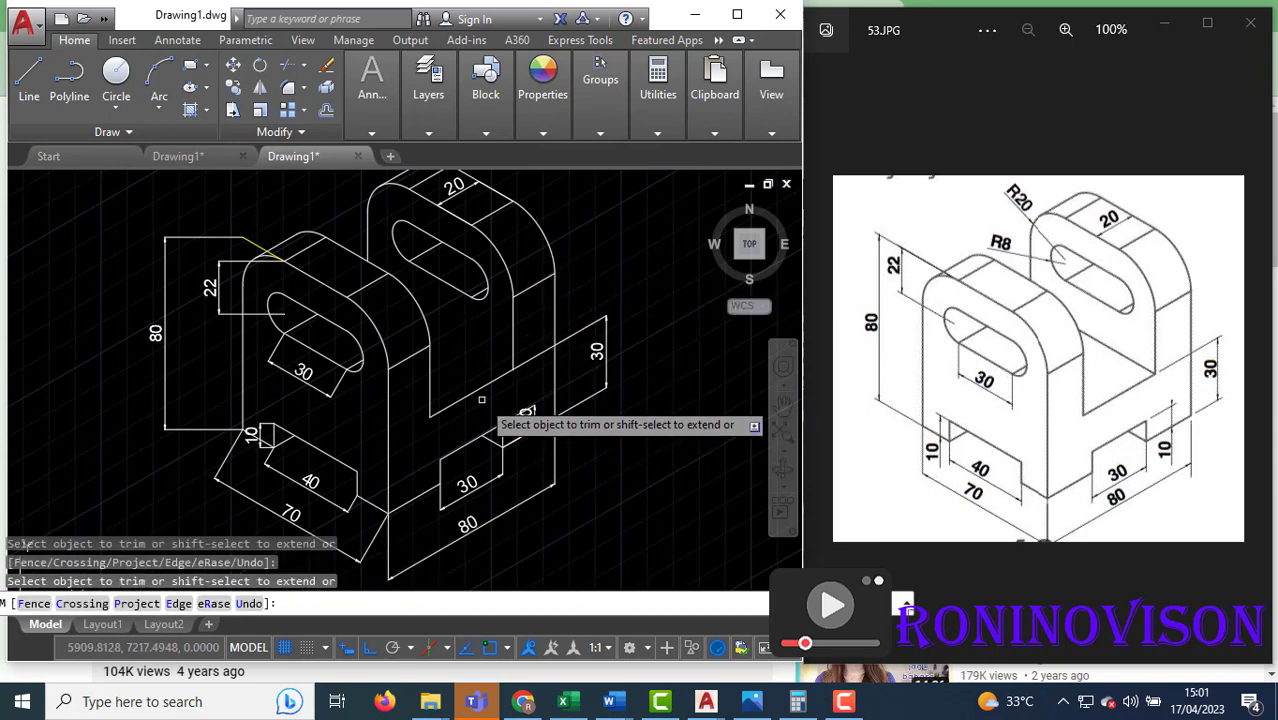
key("Escape")
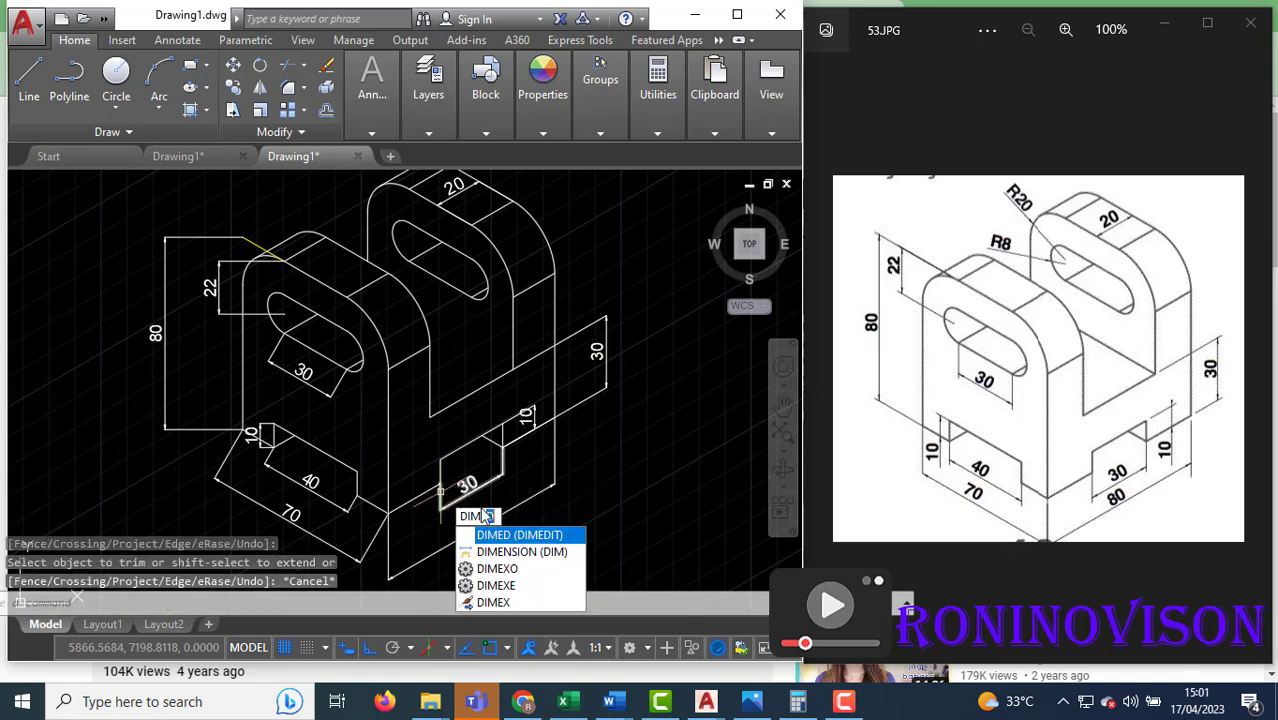
- Oblique the front face's overall width dimension using the front upright's vertical corner edge to define the angle
left_click(518, 537)
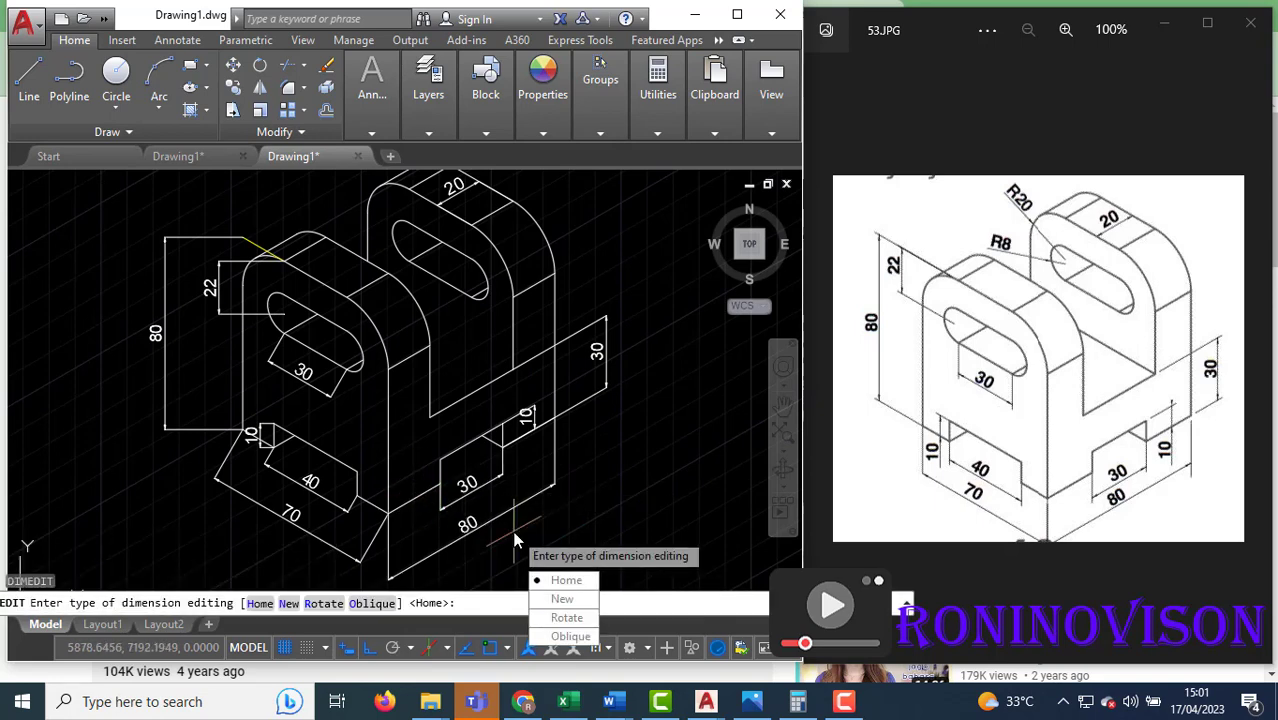
left_click(571, 637)
left_click(300, 524)
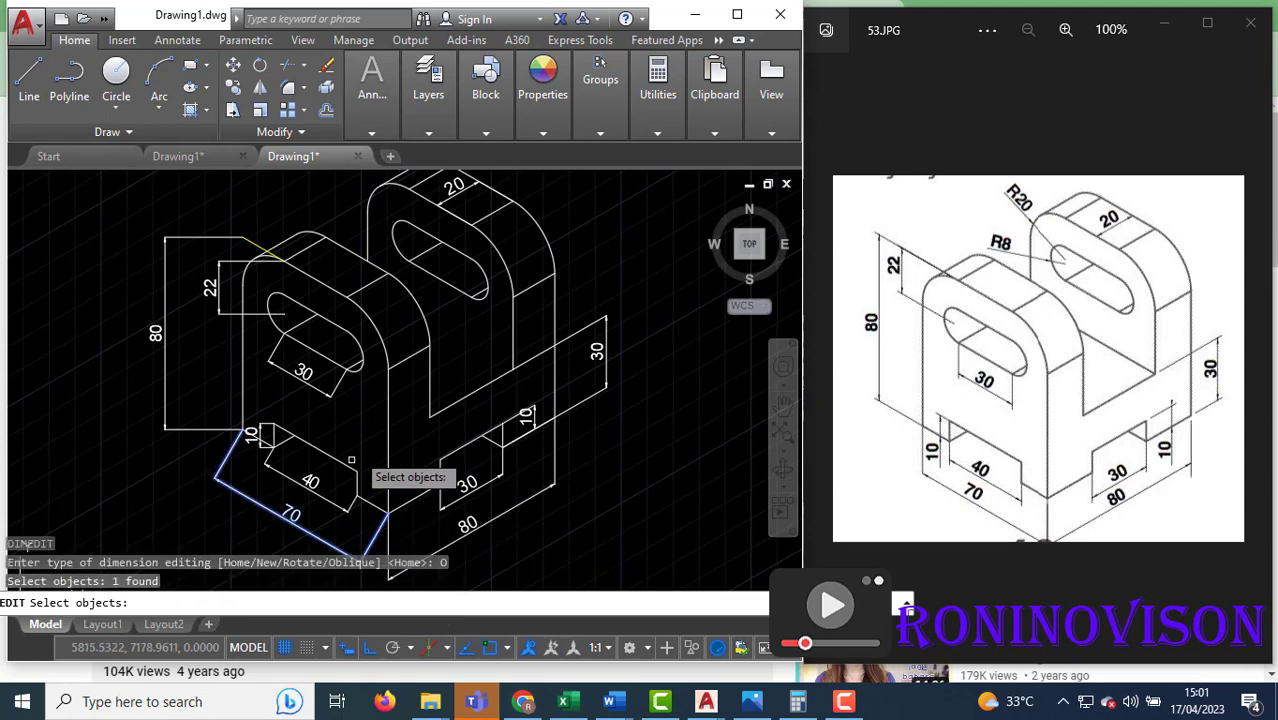
key("Return")
left_click(388, 364)
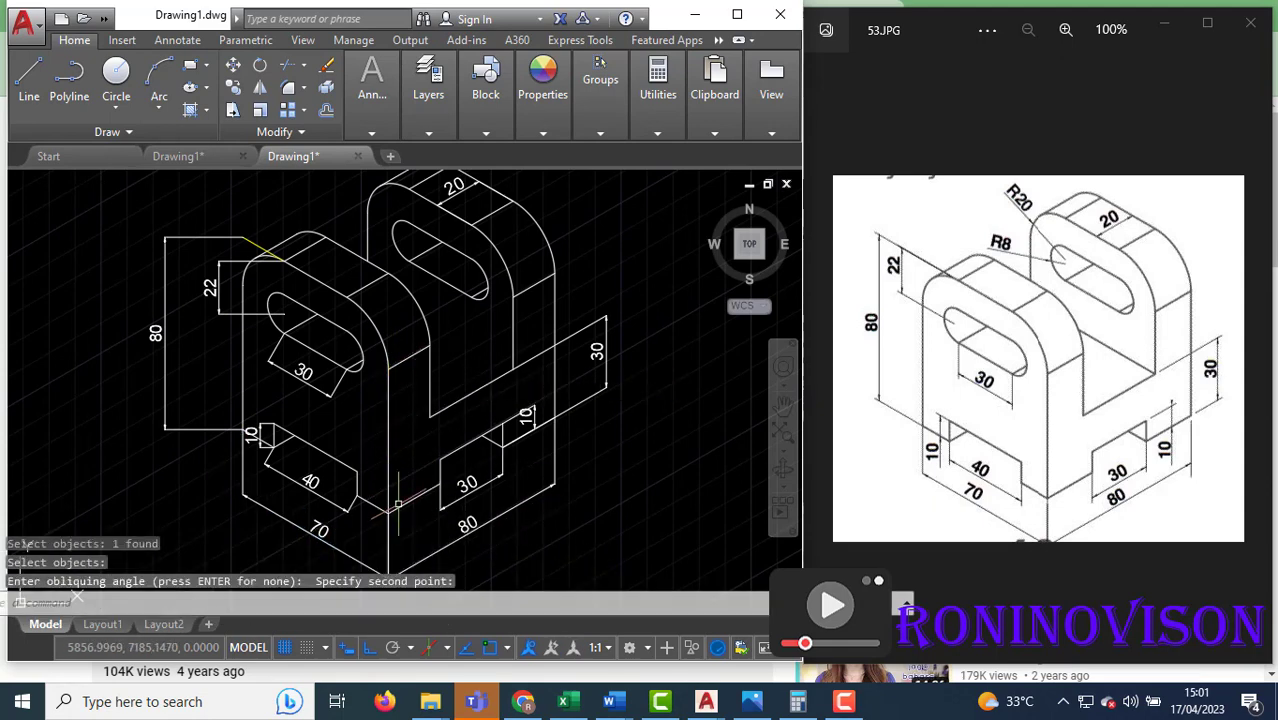
left_click(345, 517)
- Oblique the front notch's width dimension using the notch's short vertical edge to define the angle
key("Return")
left_click(381, 620)
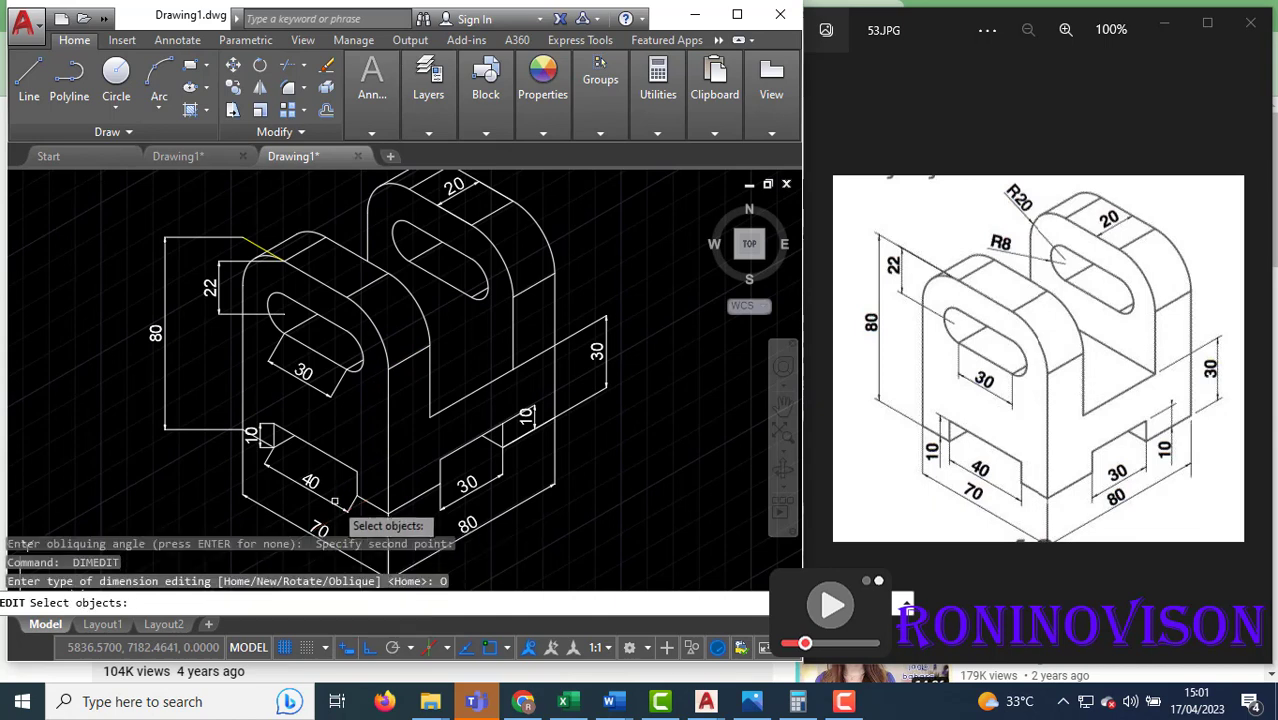
left_click(325, 501)
key("Return")
left_click(372, 488)
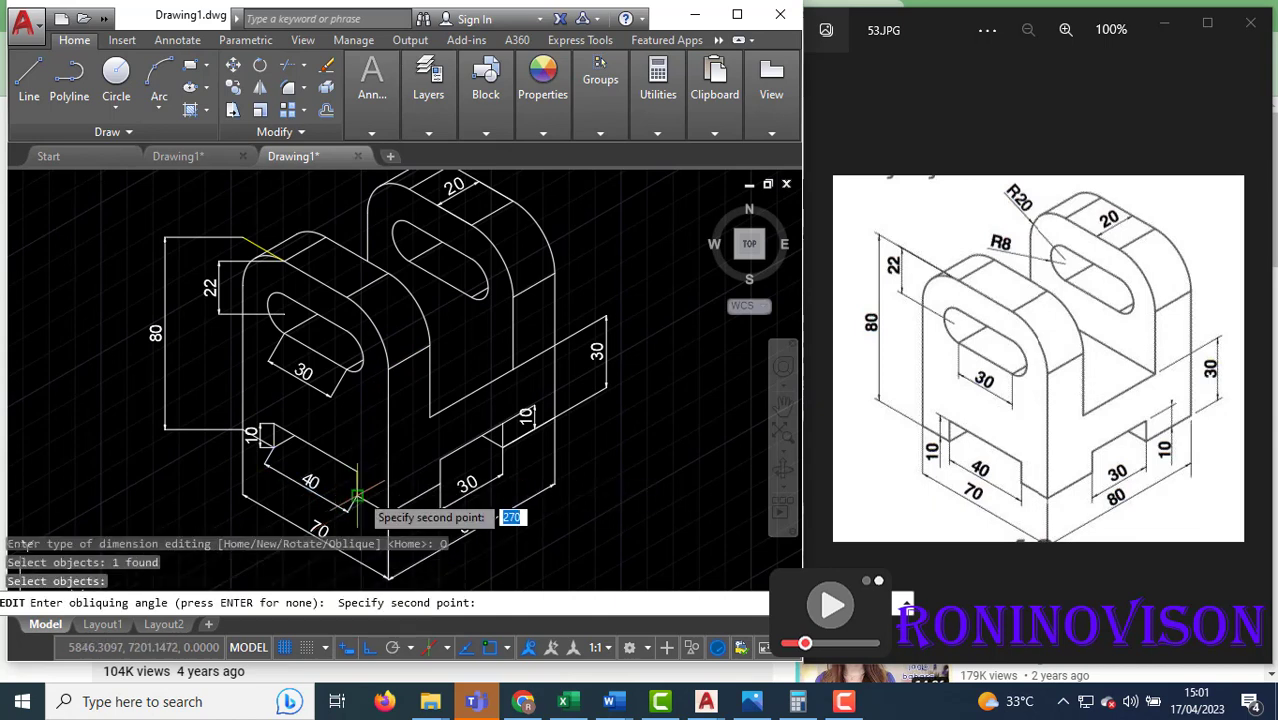
left_click(351, 433)
- Oblique the front slot's length dimension so its extension lines run parallel to the block's vertical corner edge
key("Return")
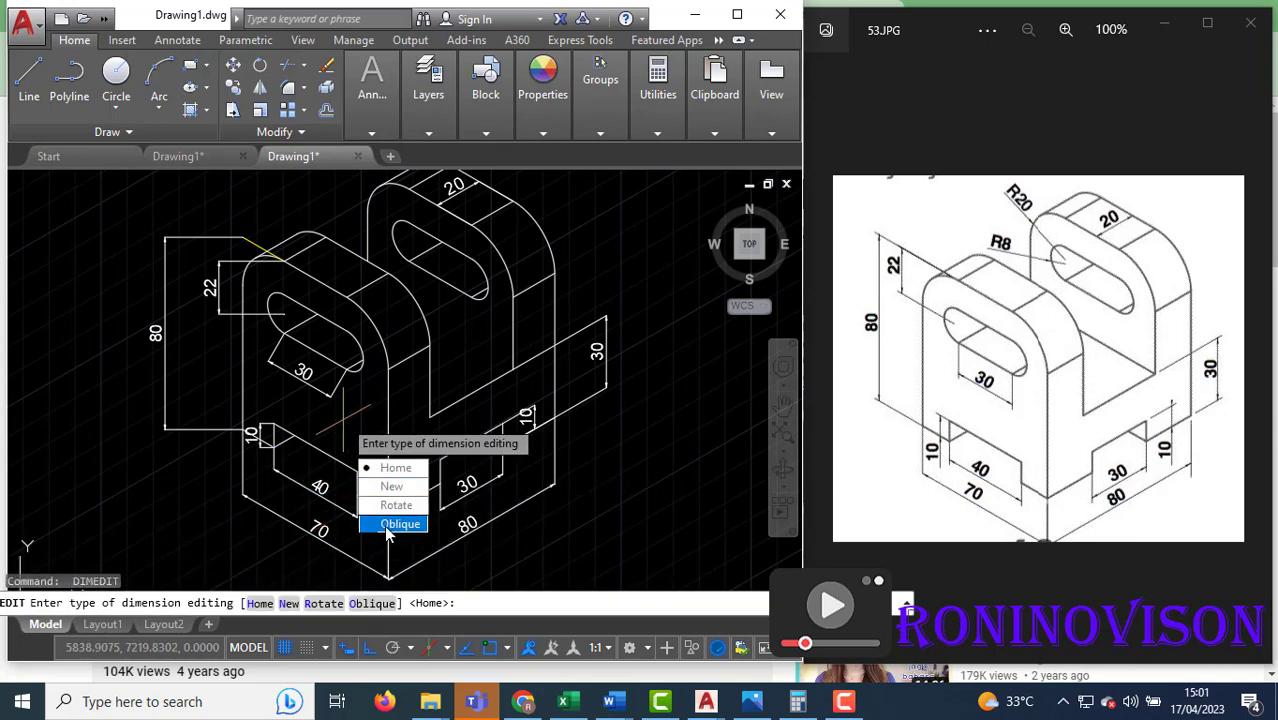
left_click(388, 535)
left_click(317, 387)
key("Return")
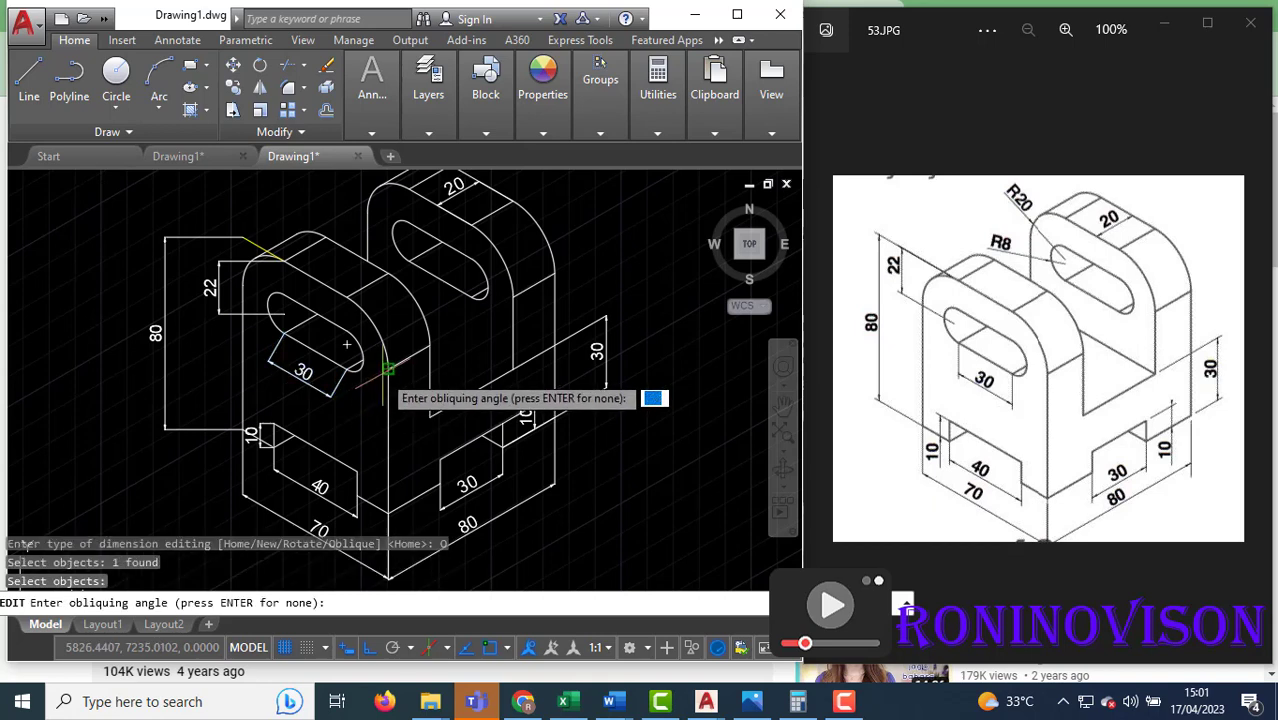
left_click(385, 500)
left_click(420, 355)
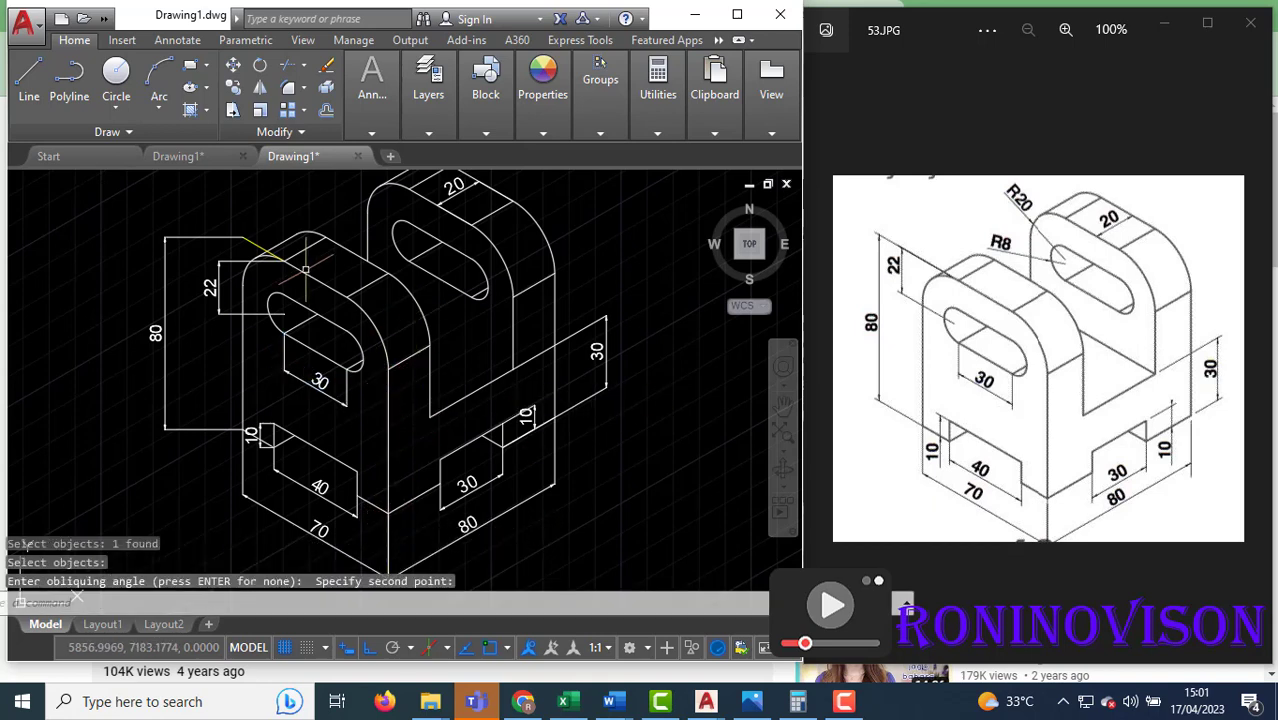
left_click(265, 435)
key("Return")
left_click(352, 571)
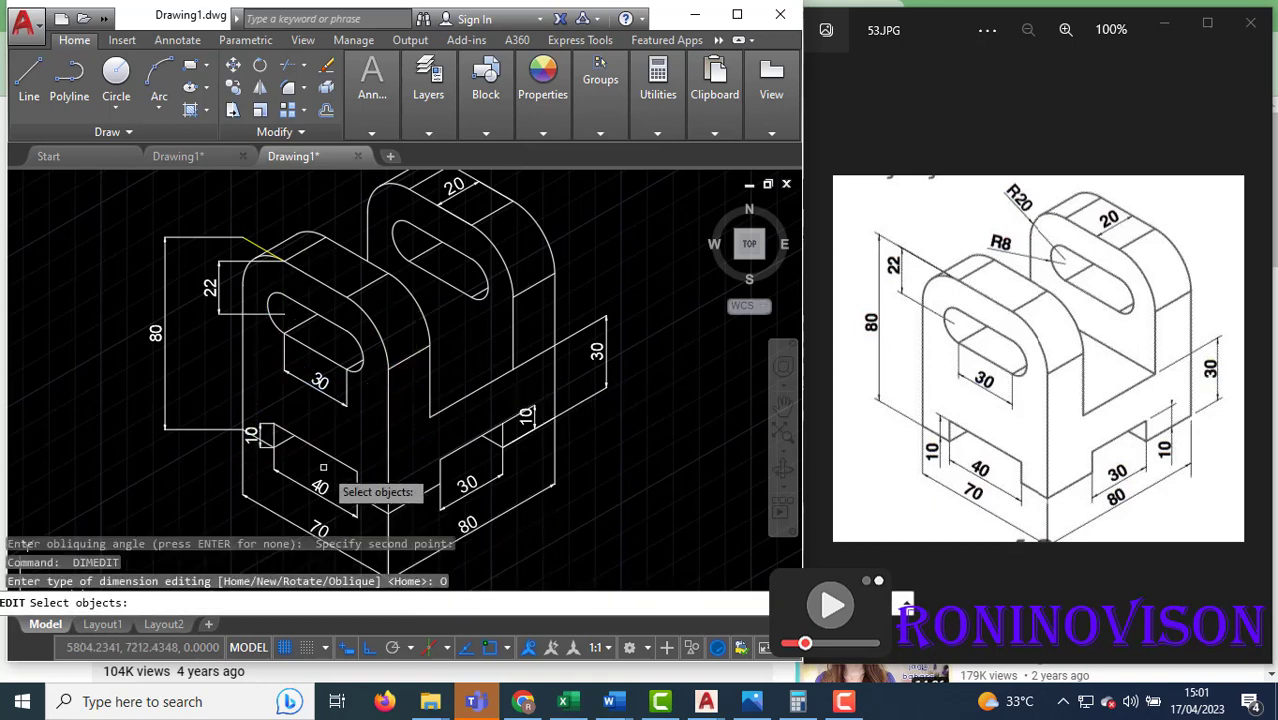
left_click(265, 433)
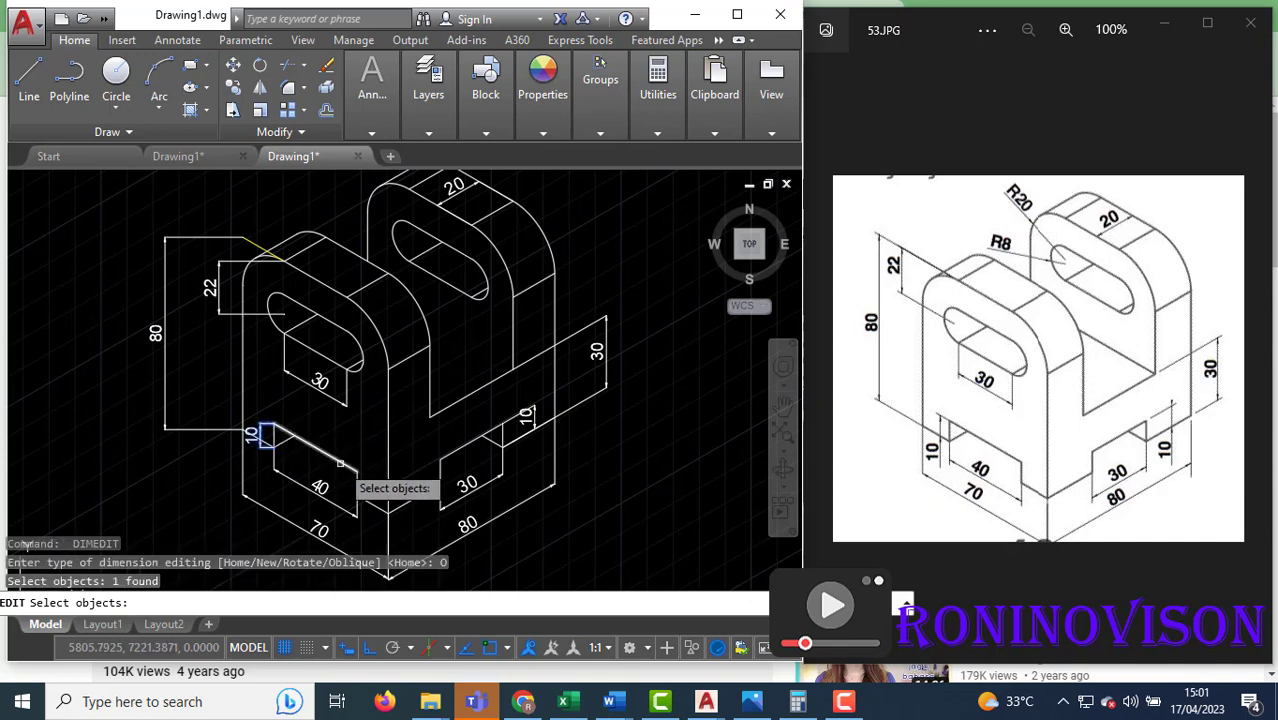
key("Return")
left_click(357, 470)
key("Escape")
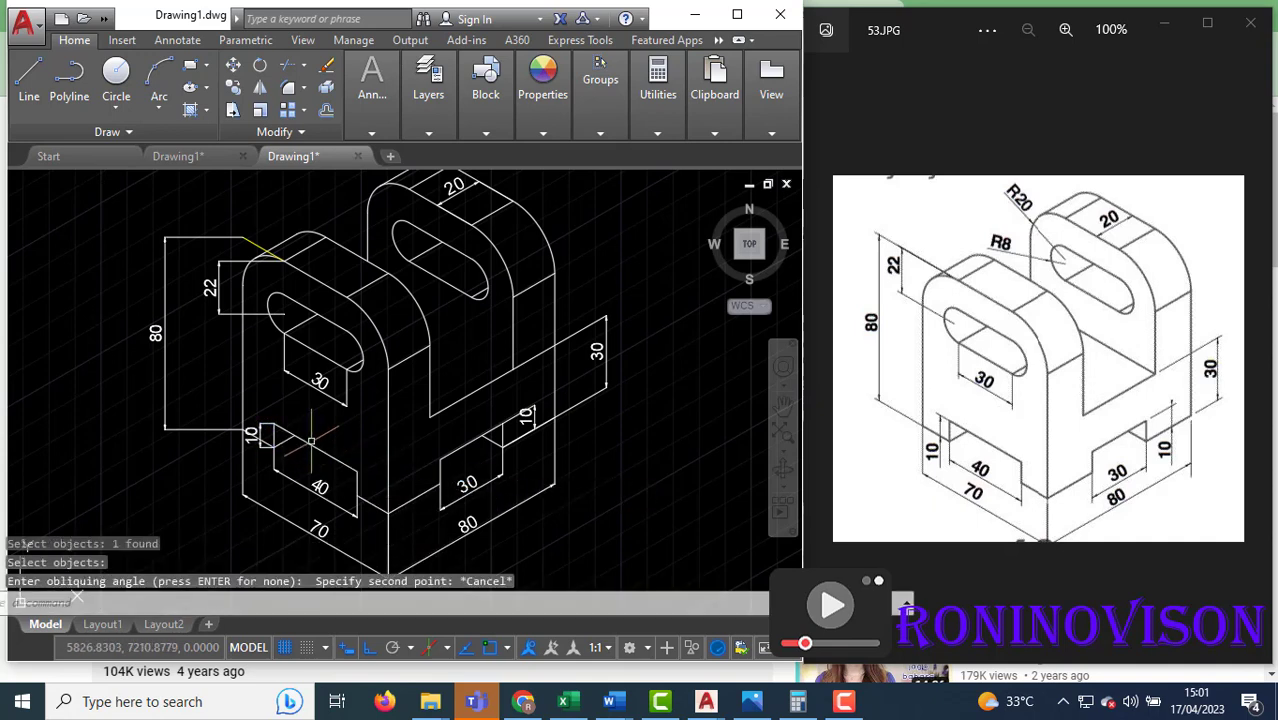
- Oblique the front notch's height dimension using two points on the notch's long upper edge to define the angle
key("Return")
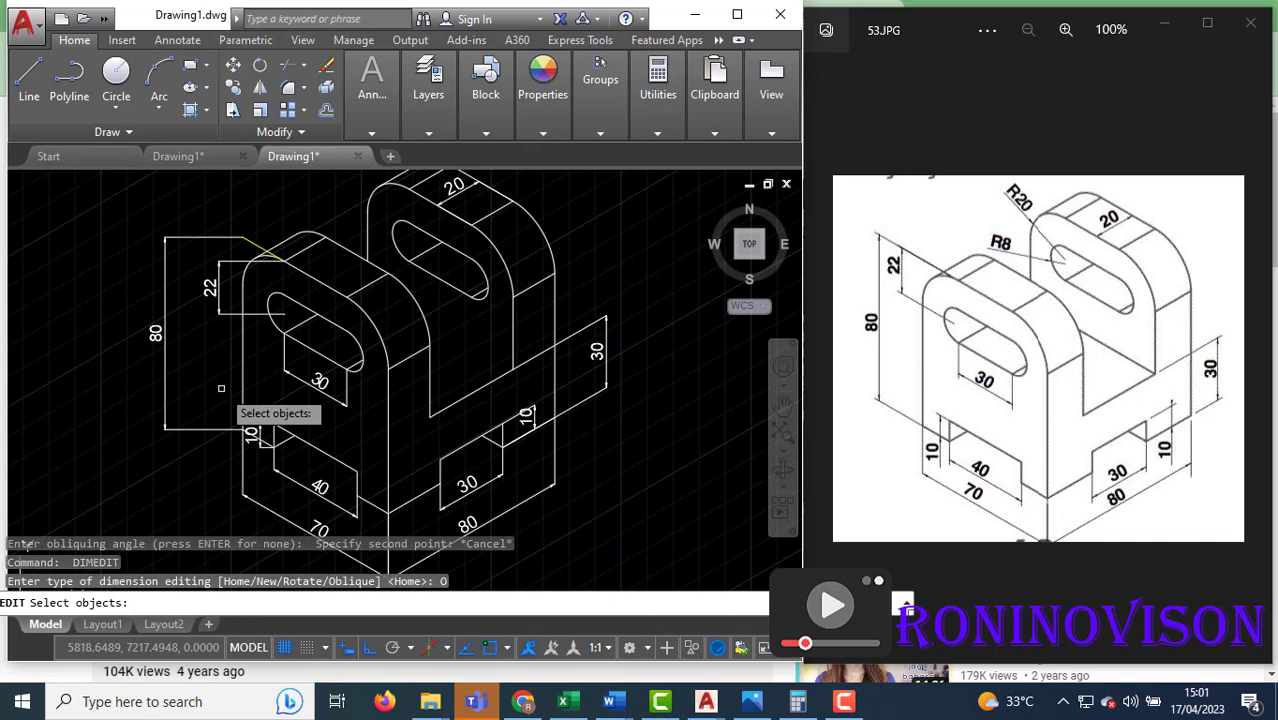
left_click(263, 428)
key("Return")
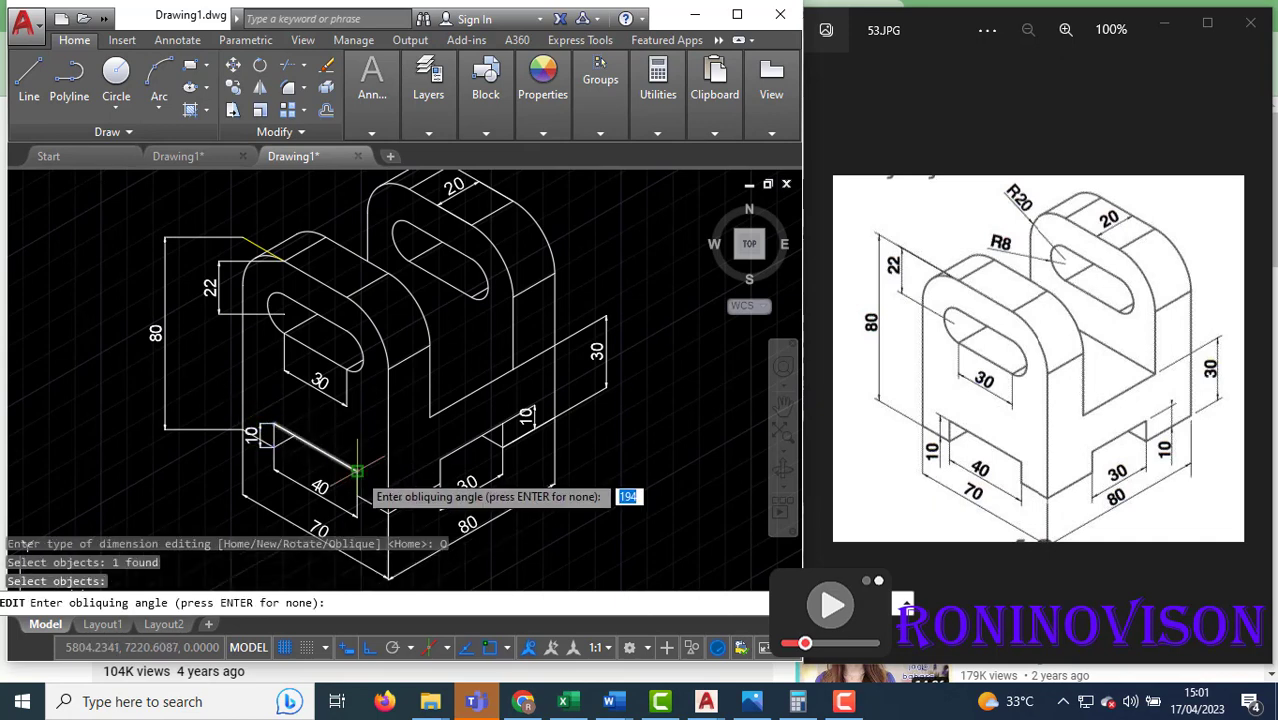
left_click(348, 464)
left_click(290, 436)
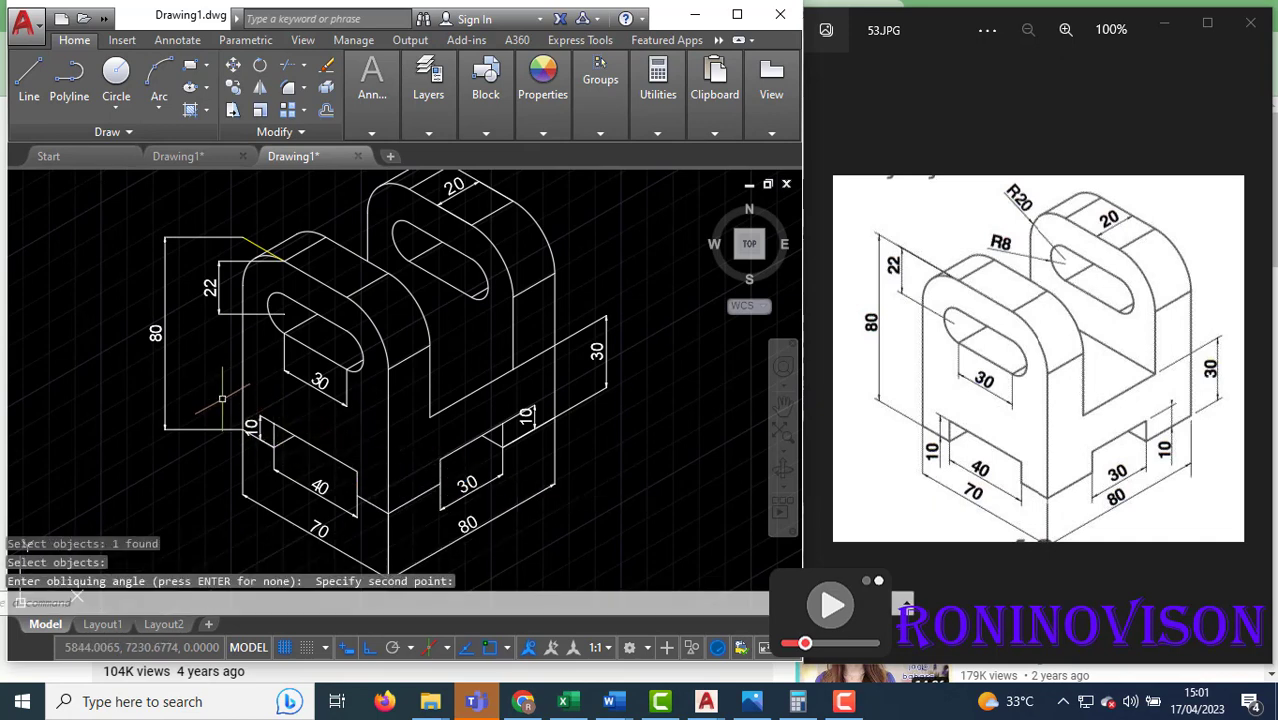
- Oblique the dimension from the front upright's top to its slot centre so its extension lines follow the upright's top edge
key("Return")
left_click(337, 488)
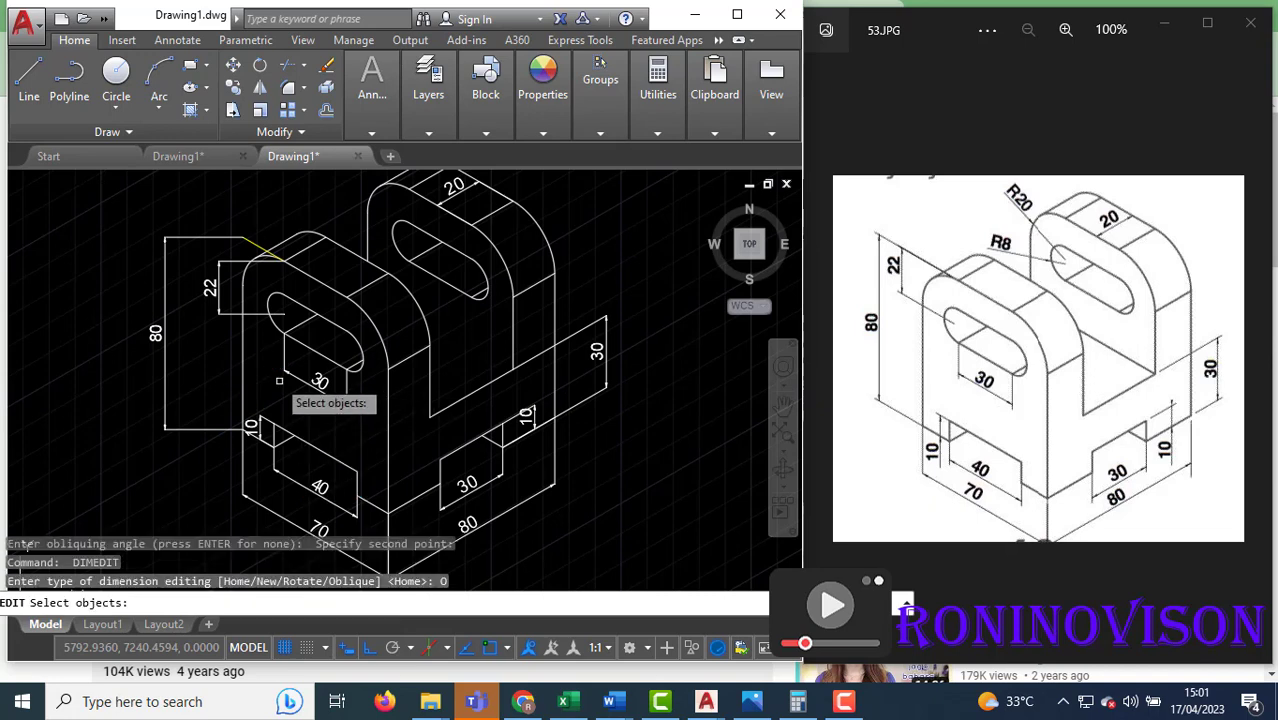
left_click(246, 314)
key("Return")
left_click(342, 288)
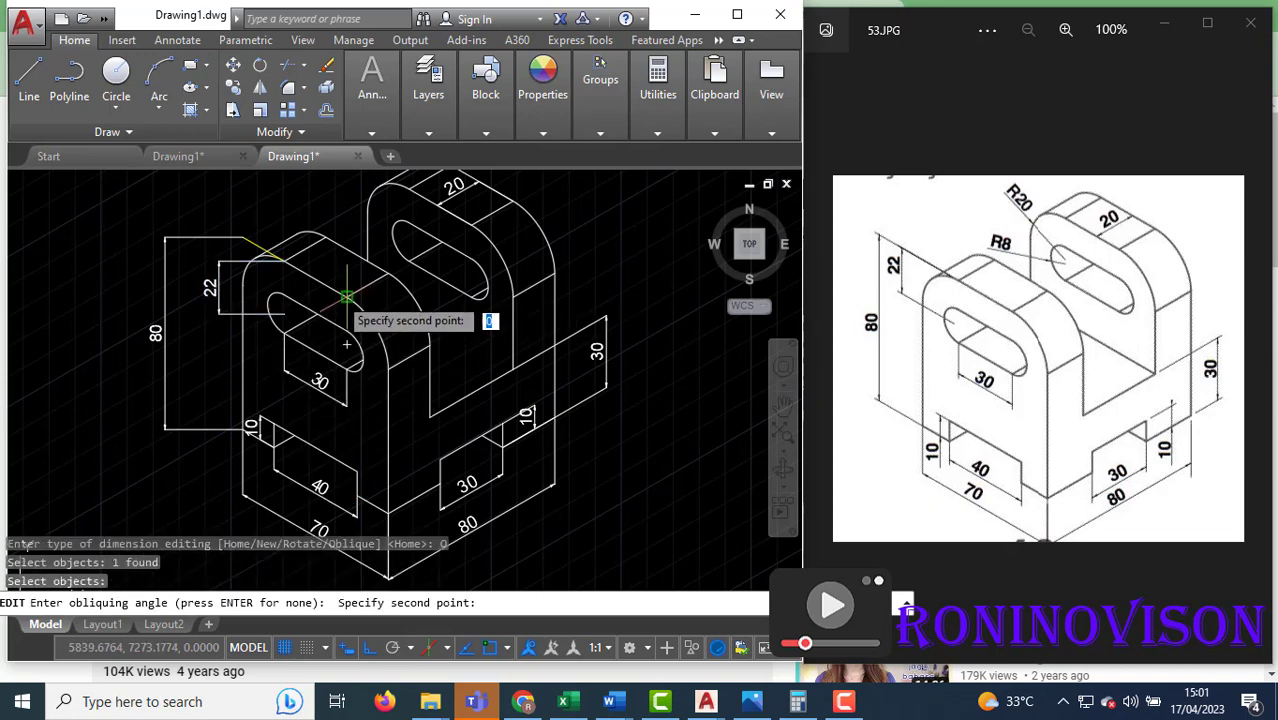
left_click(285, 261)
- Oblique the block's overall height dimension using the two ends of the front upright's top edge to define the angle
key("Return")
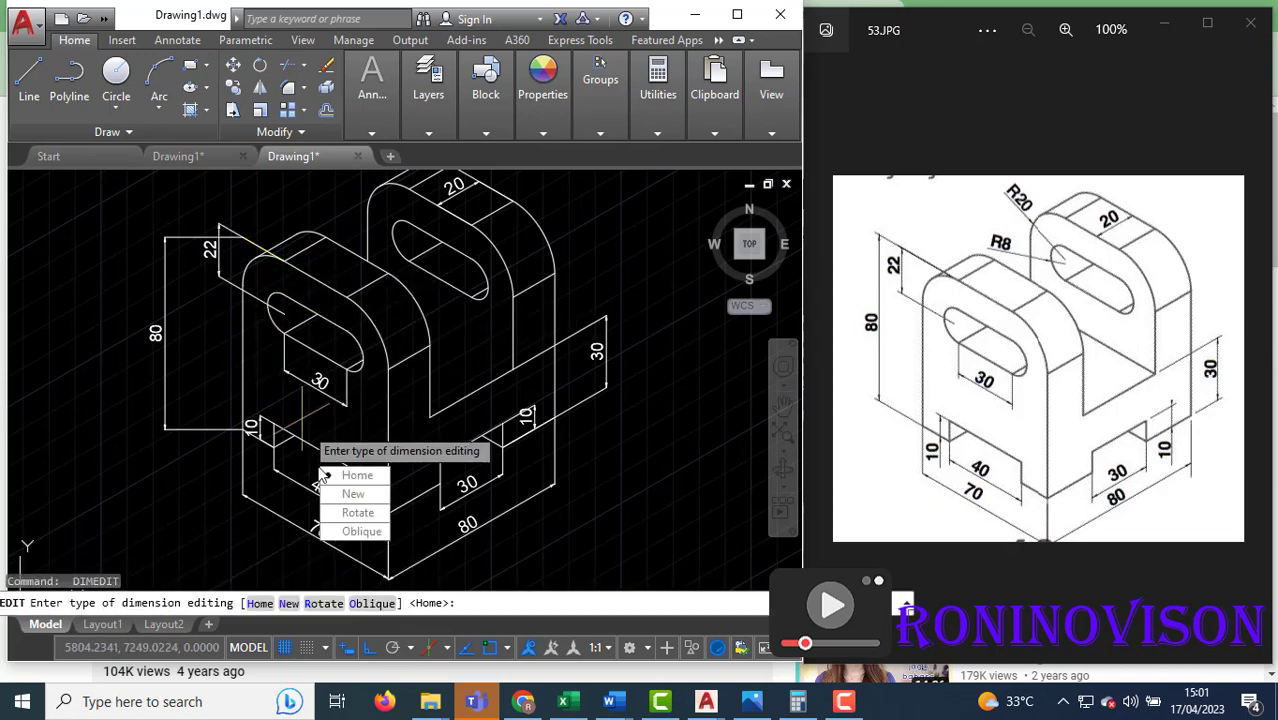
left_click(355, 532)
left_click(163, 330)
key("Return")
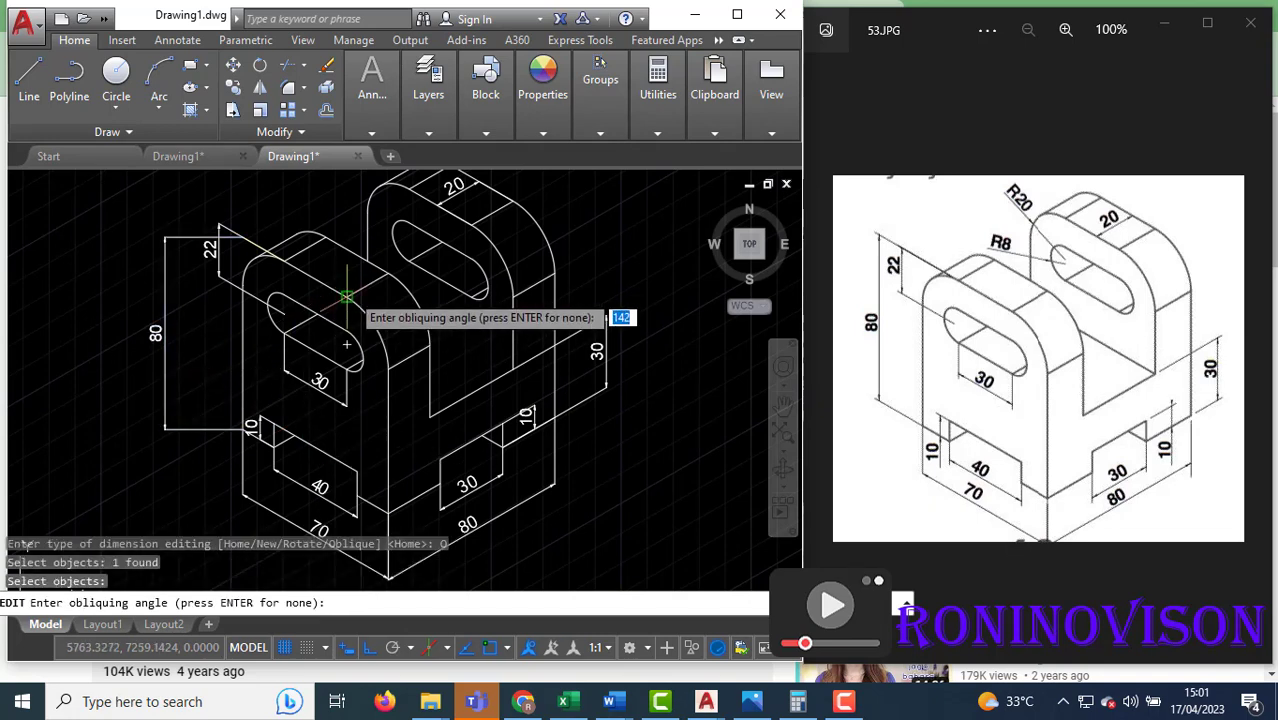
left_click(343, 293)
left_click(285, 261)
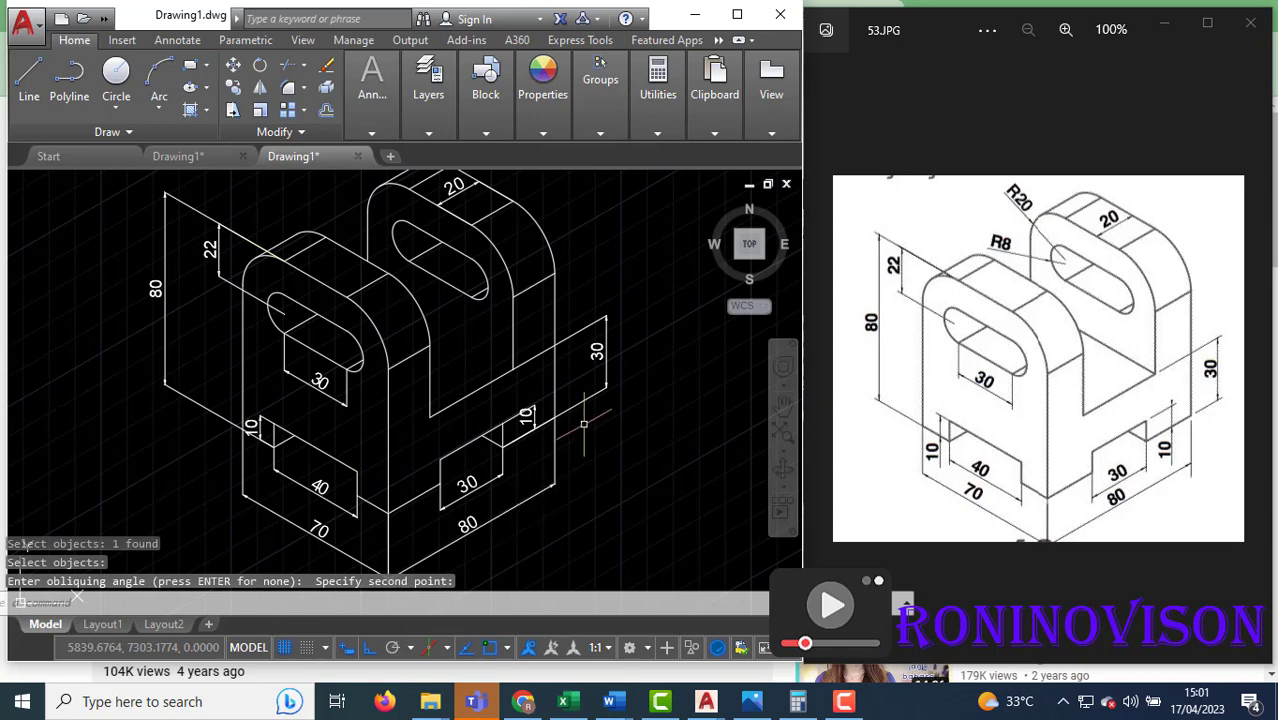
- Change the color of the base height dimension beside the rear upright to red
scroll(584, 424, "down", 2)
scroll(484, 504, "up", 2)
middle_click_drag(520, 318, 522, 388)
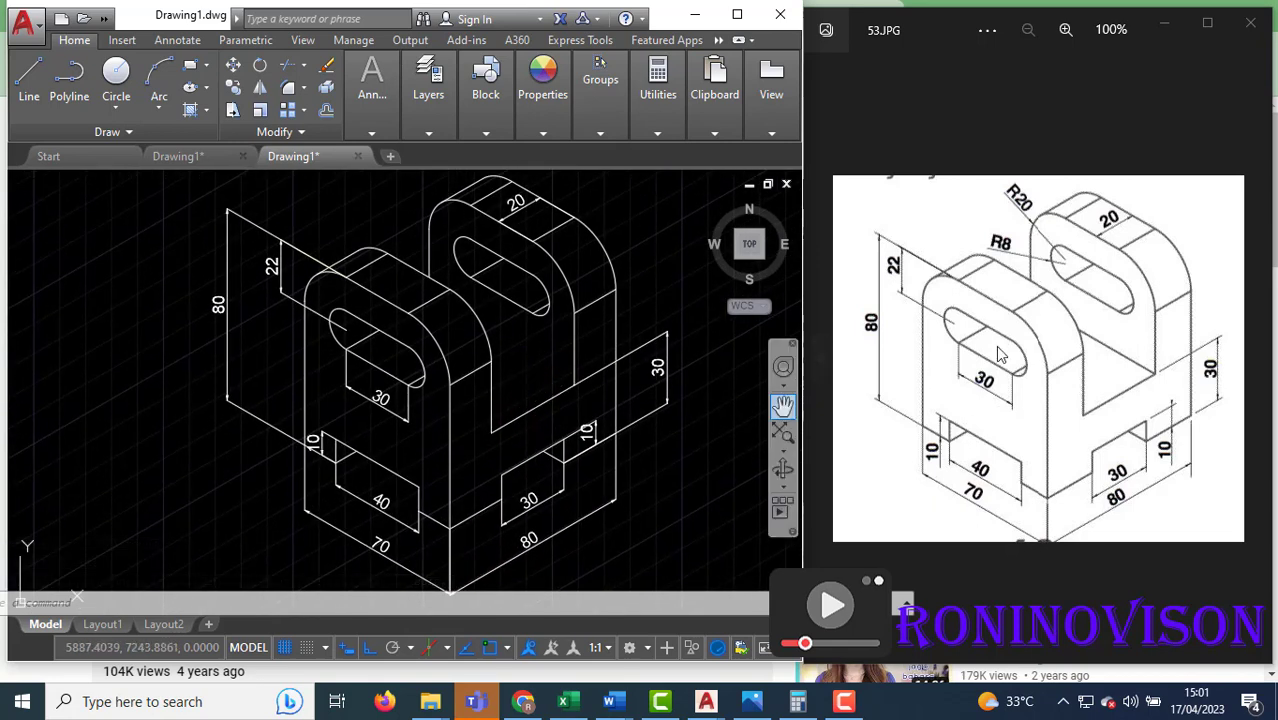
left_click_drag(694, 375, 640, 390)
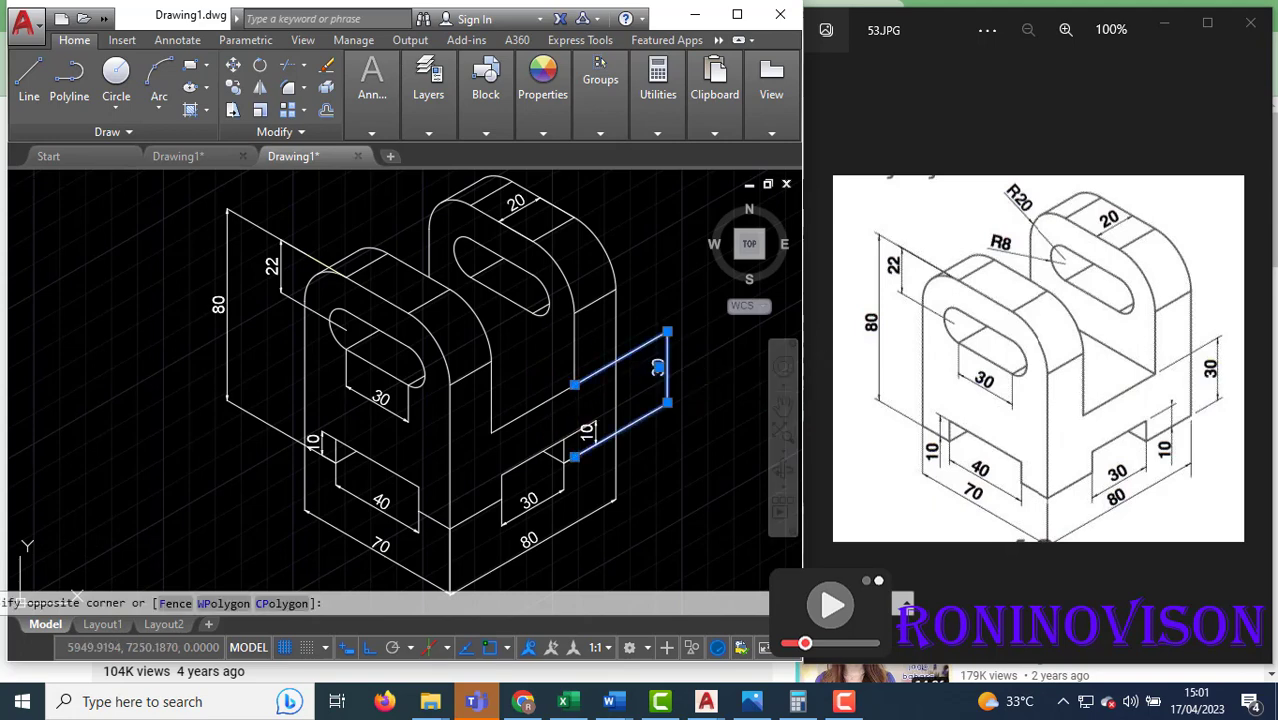
left_click(543, 132)
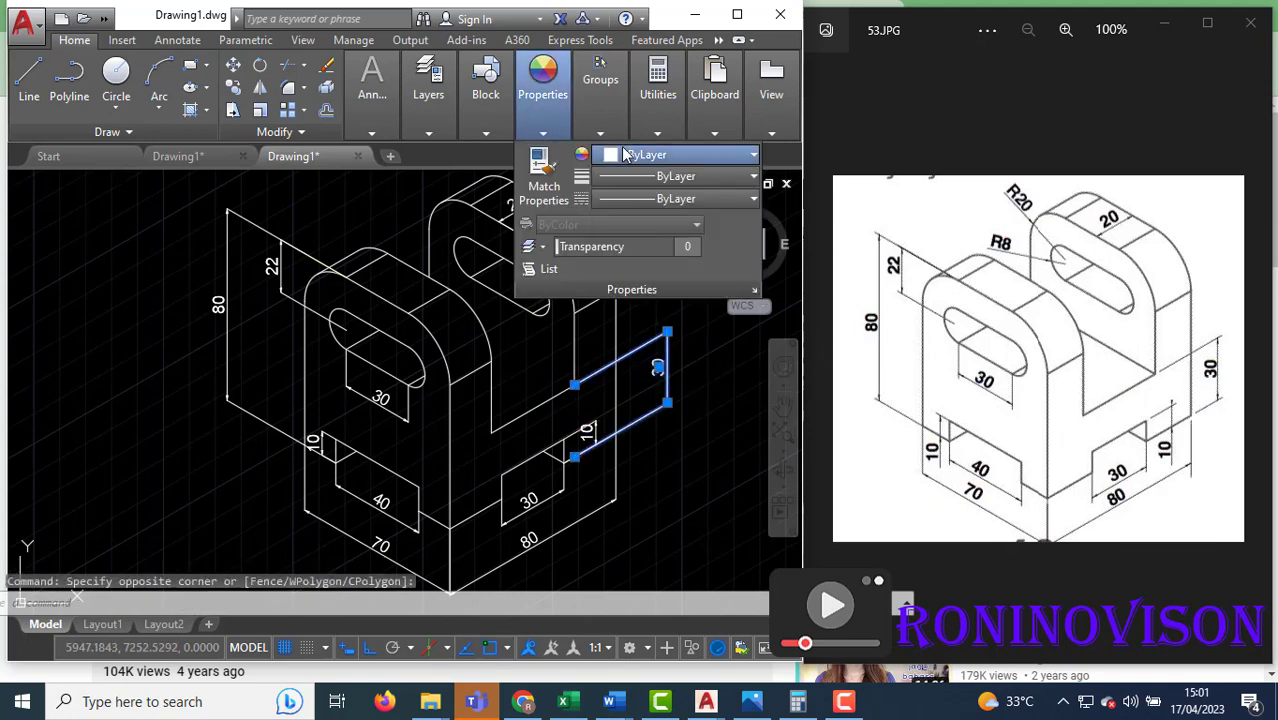
left_click(680, 154)
left_click(603, 340)
key("Escape")
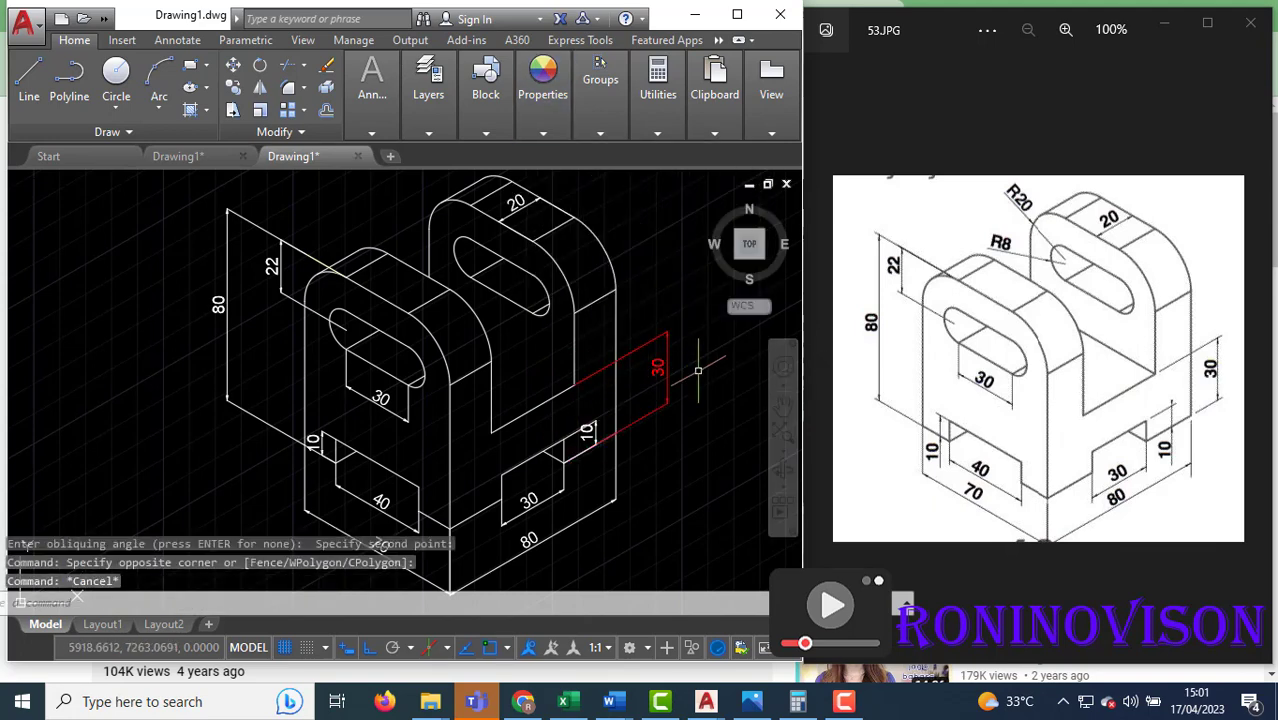
- Match the red properties of the 30 mm base height dimension onto the side notch's height and width dimensions and the overall 80 mm depth dimension
type("ma")
key("Return")
left_click(657, 368)
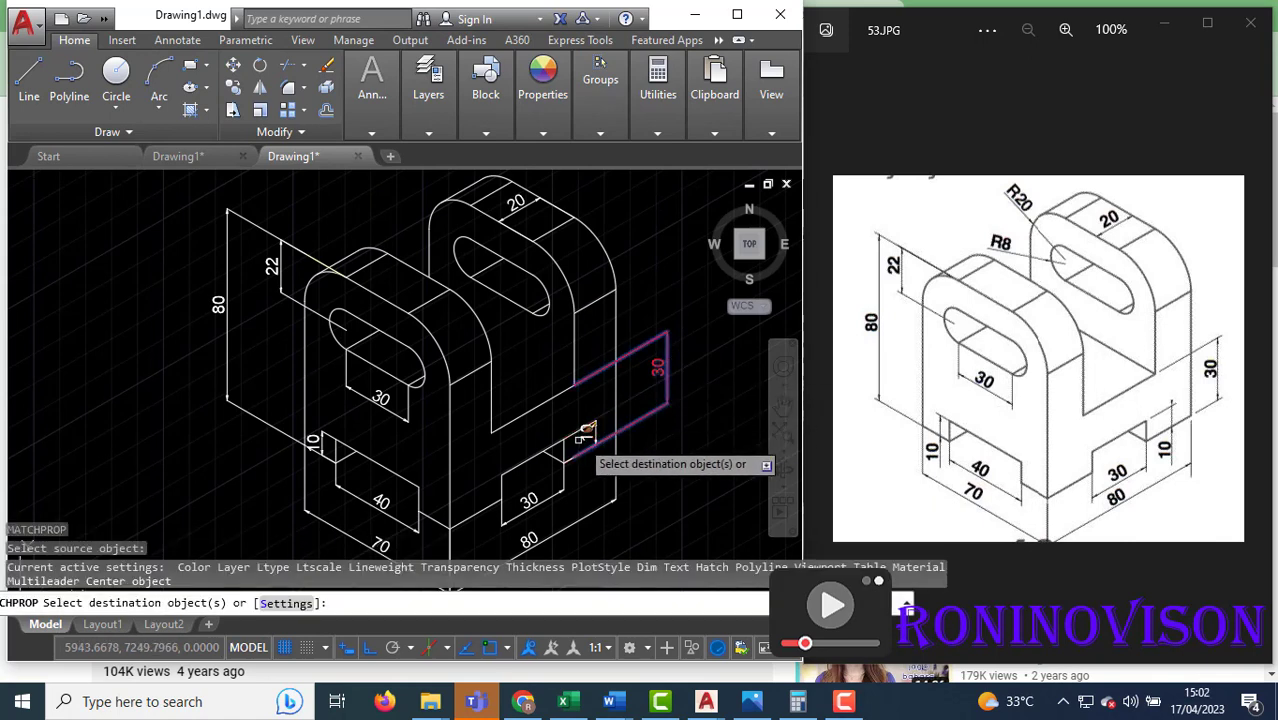
left_click(586, 430)
left_click(575, 497)
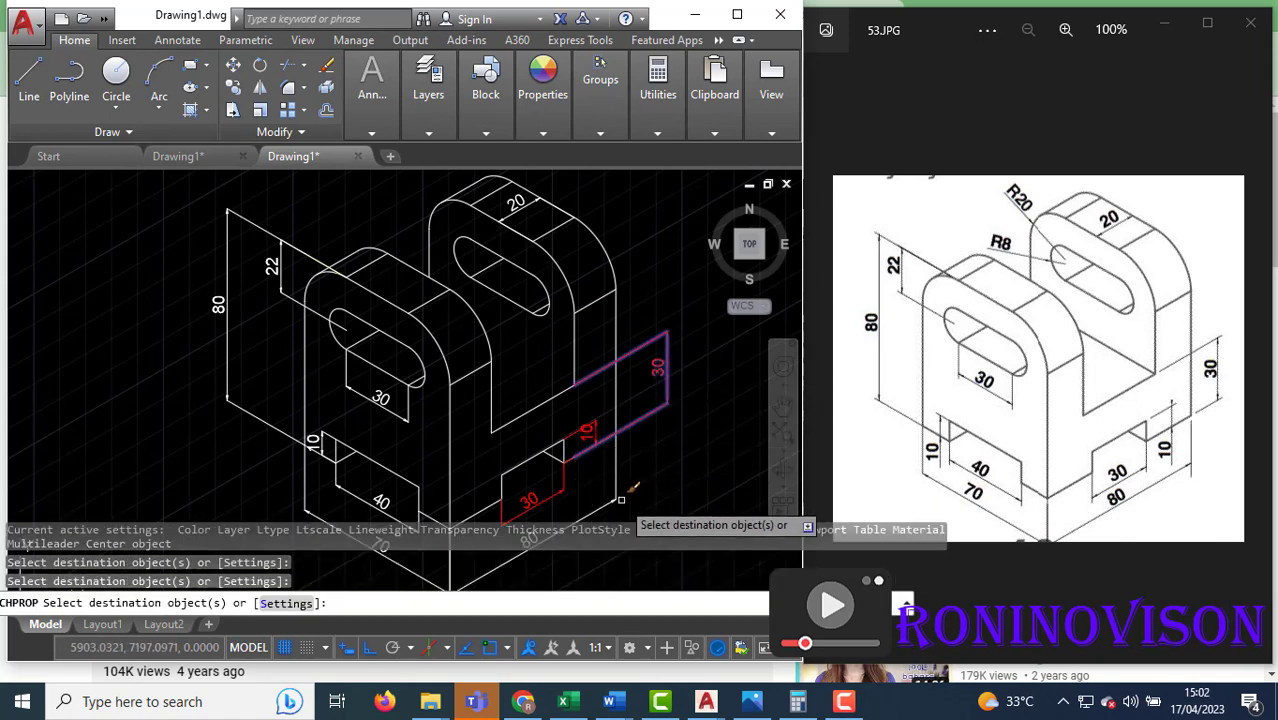
left_click(621, 500)
left_click(591, 498)
- Apply the matched red properties to the remaining front-face dimensions, the two front upright height dimensions and the rear upright's thickness dimension
left_click(389, 504)
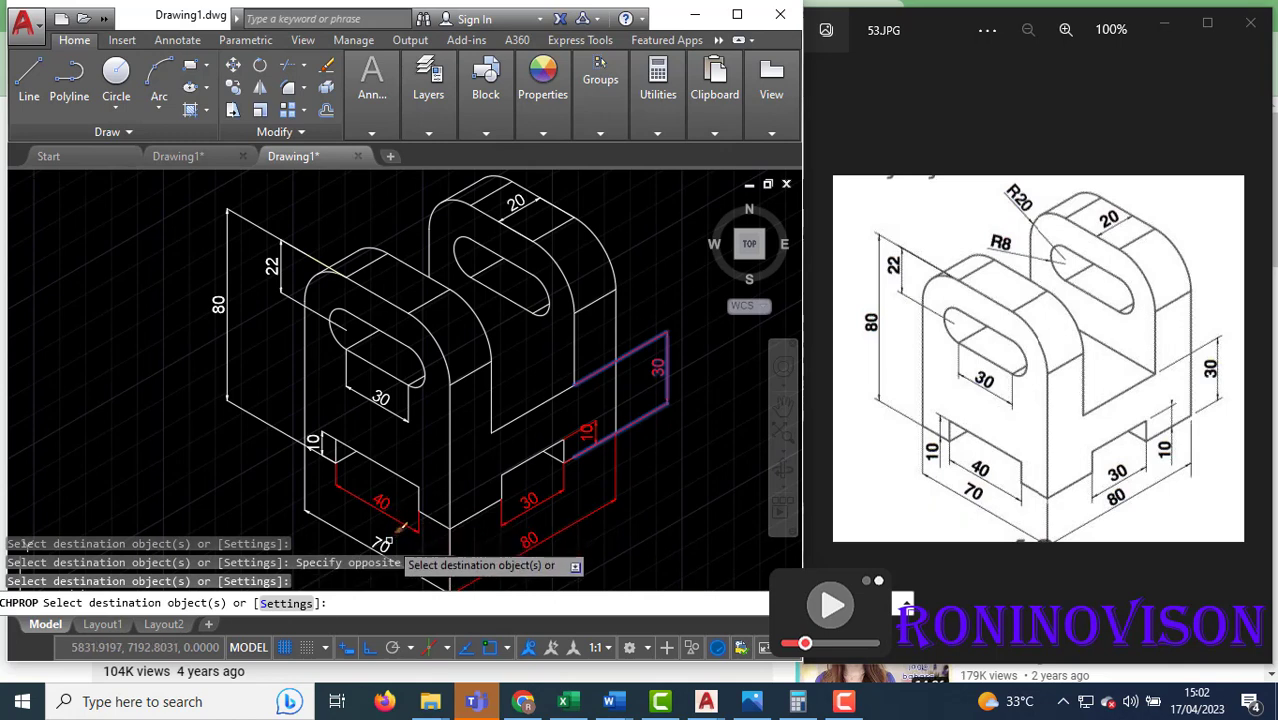
left_click(380, 545)
left_click(314, 442)
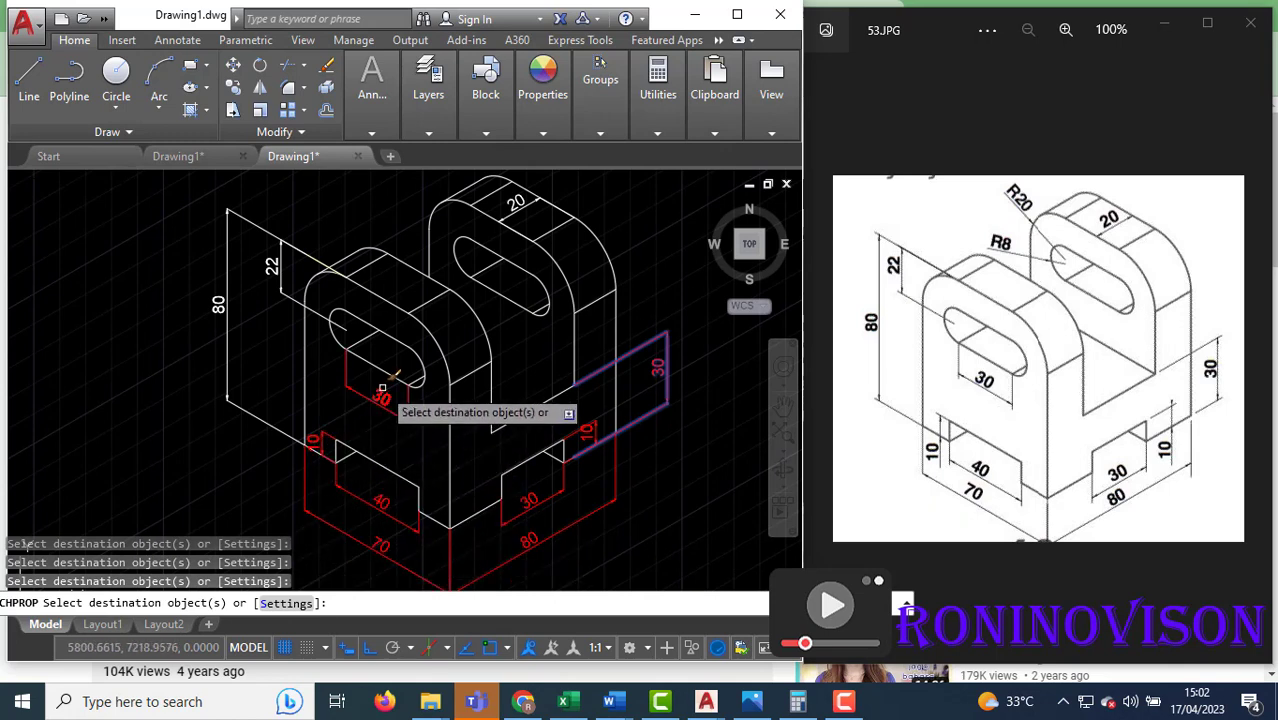
left_click(380, 392)
left_click(289, 294)
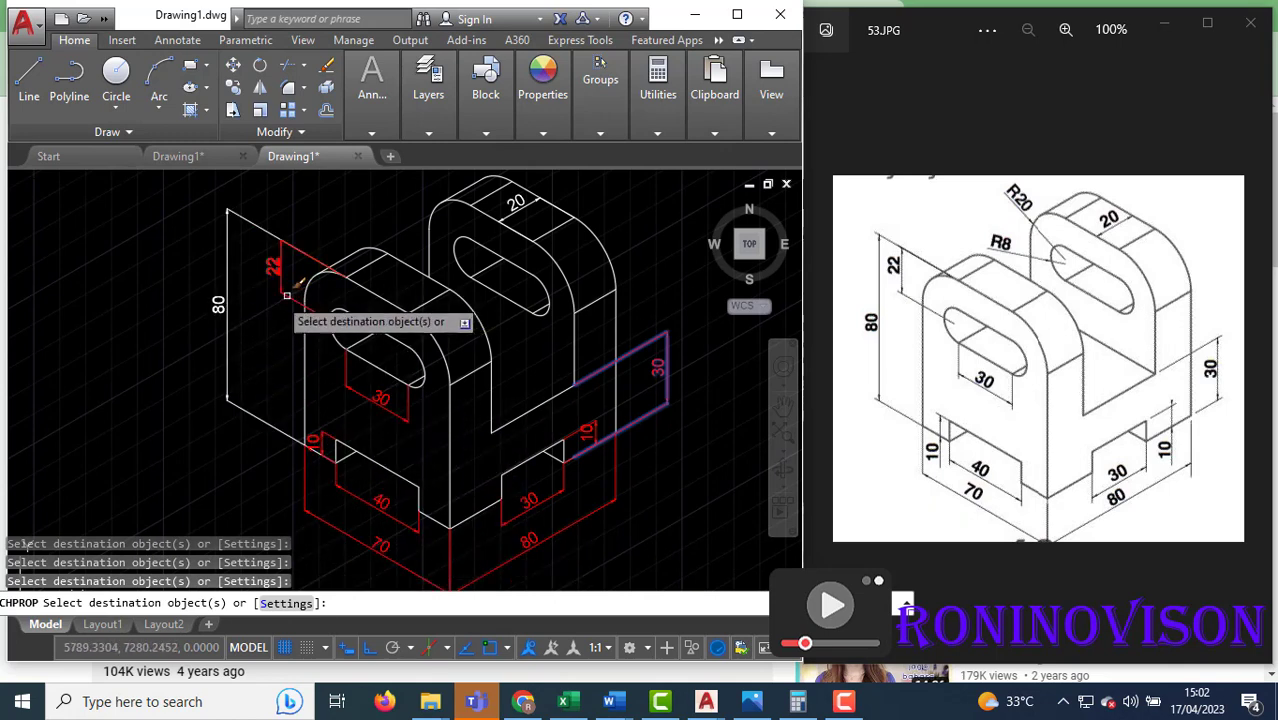
left_click(228, 306)
key("Escape")
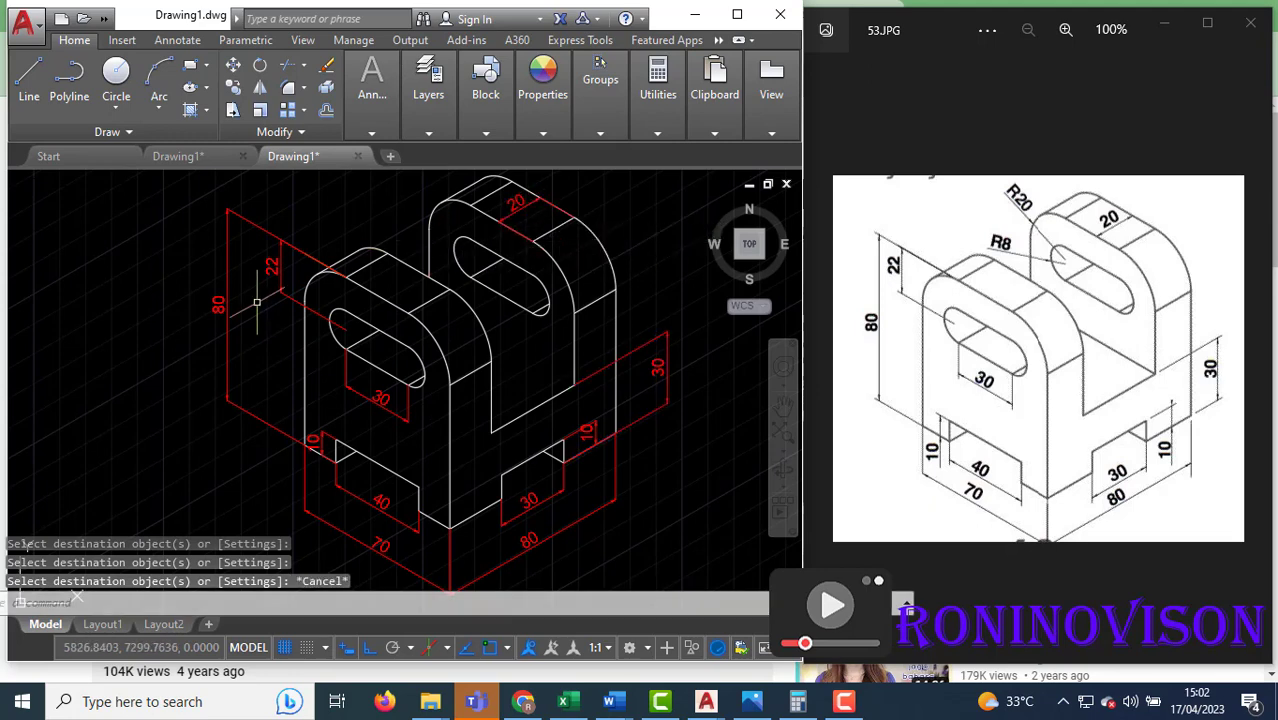
- Move the overall height dimension line closer to the front upright by stretching its upper dimension-line grip
left_click(214, 296)
left_click(220, 303)
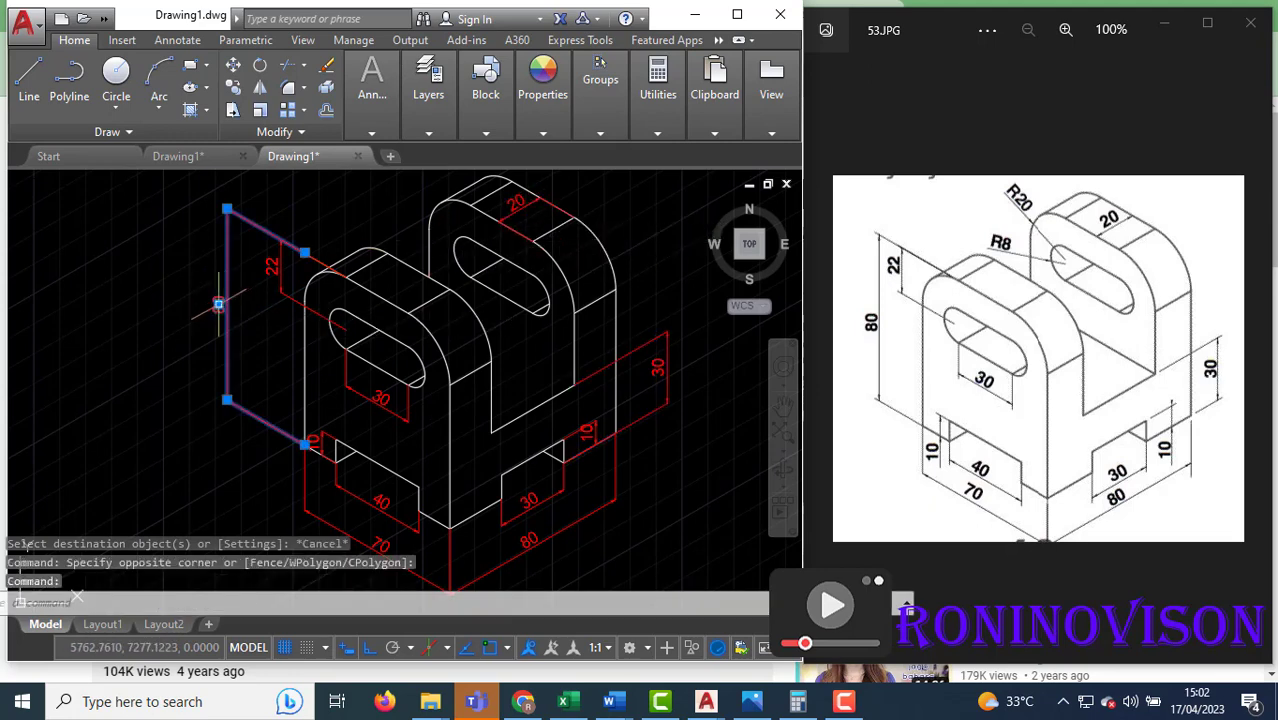
left_click(218, 304)
key("Escape")
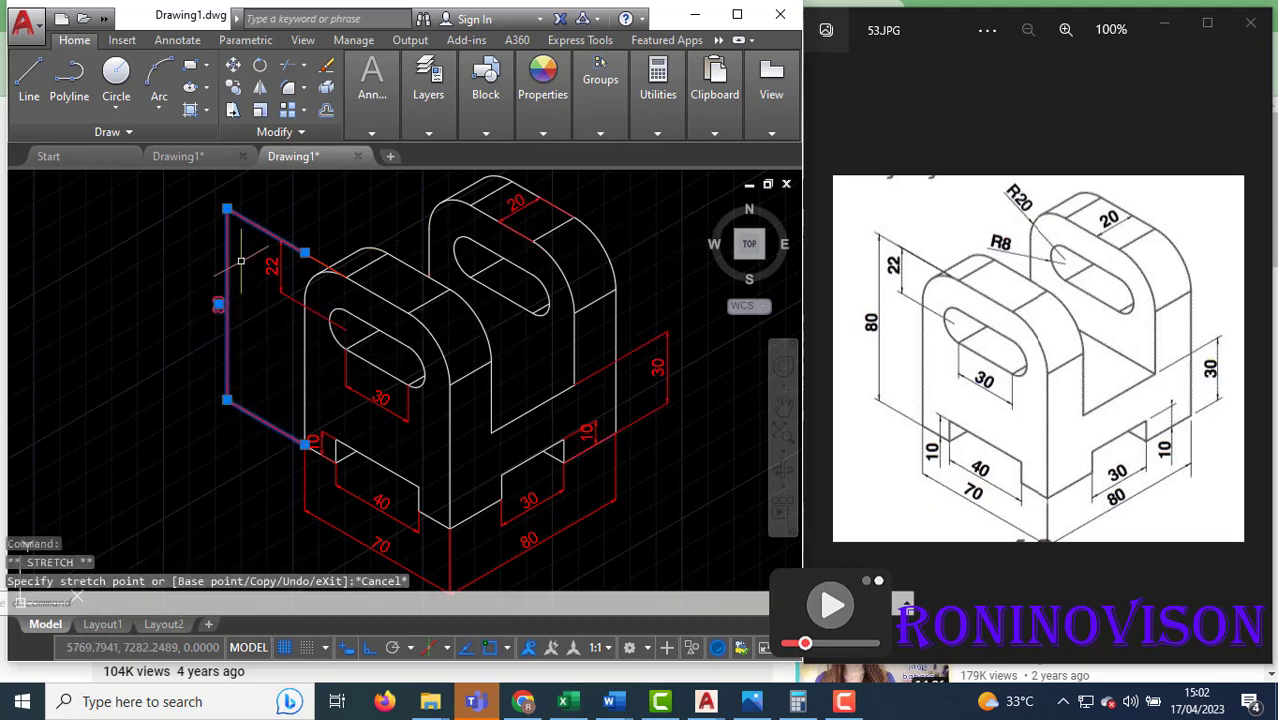
left_click(227, 208)
left_click(265, 231)
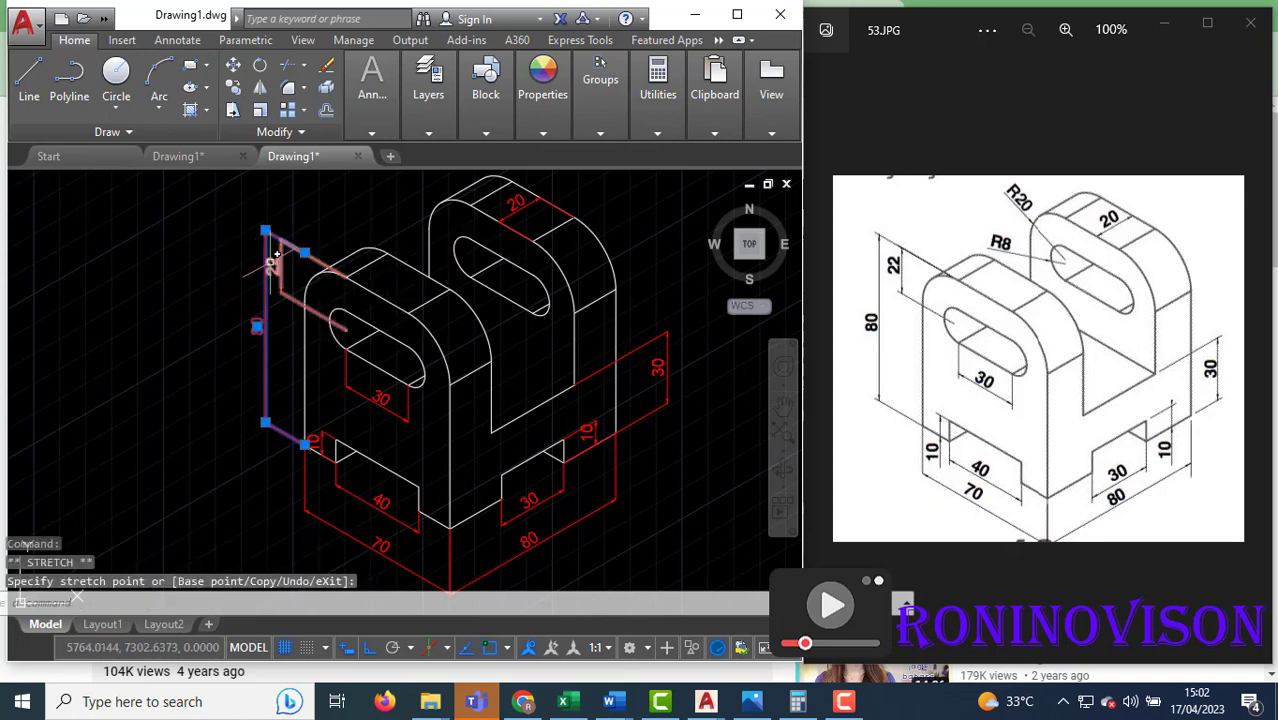
key("Escape")
- Stretch the dimension from the front upright's top to its slot centre closer to the upright, away from the overall height dimension
left_click(276, 264)
left_click(281, 240)
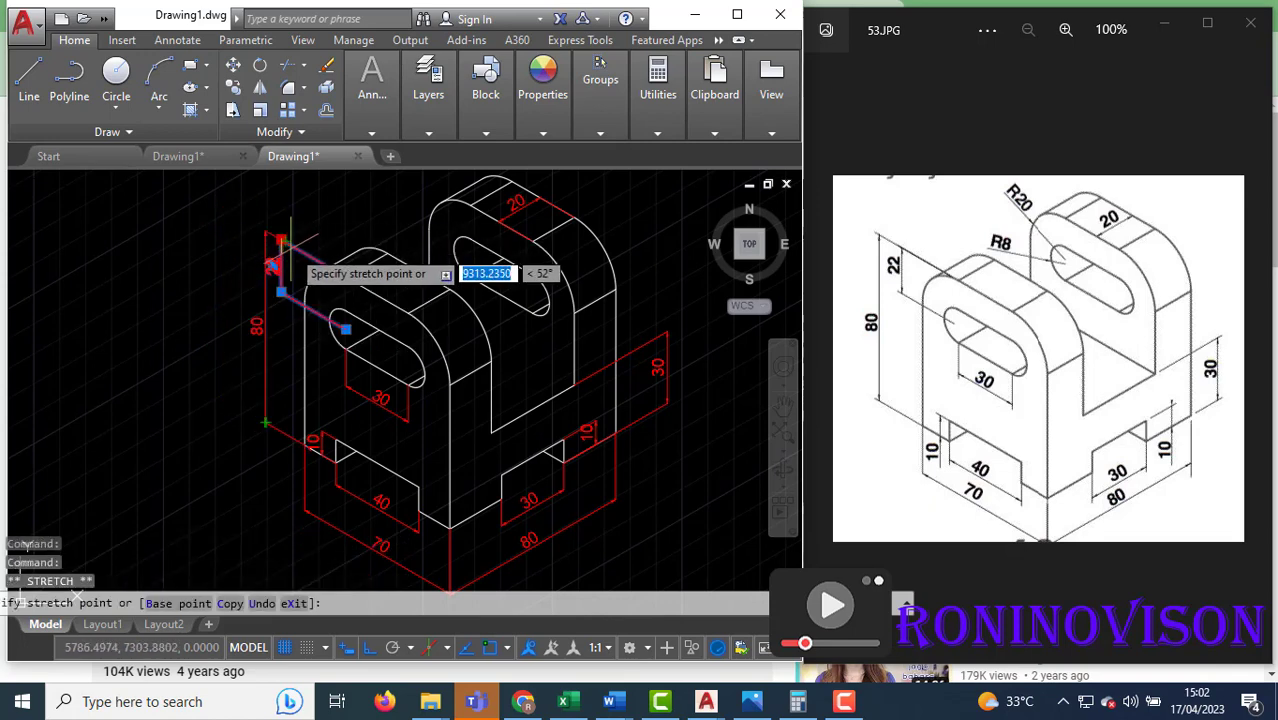
scroll(304, 226, "up", 3)
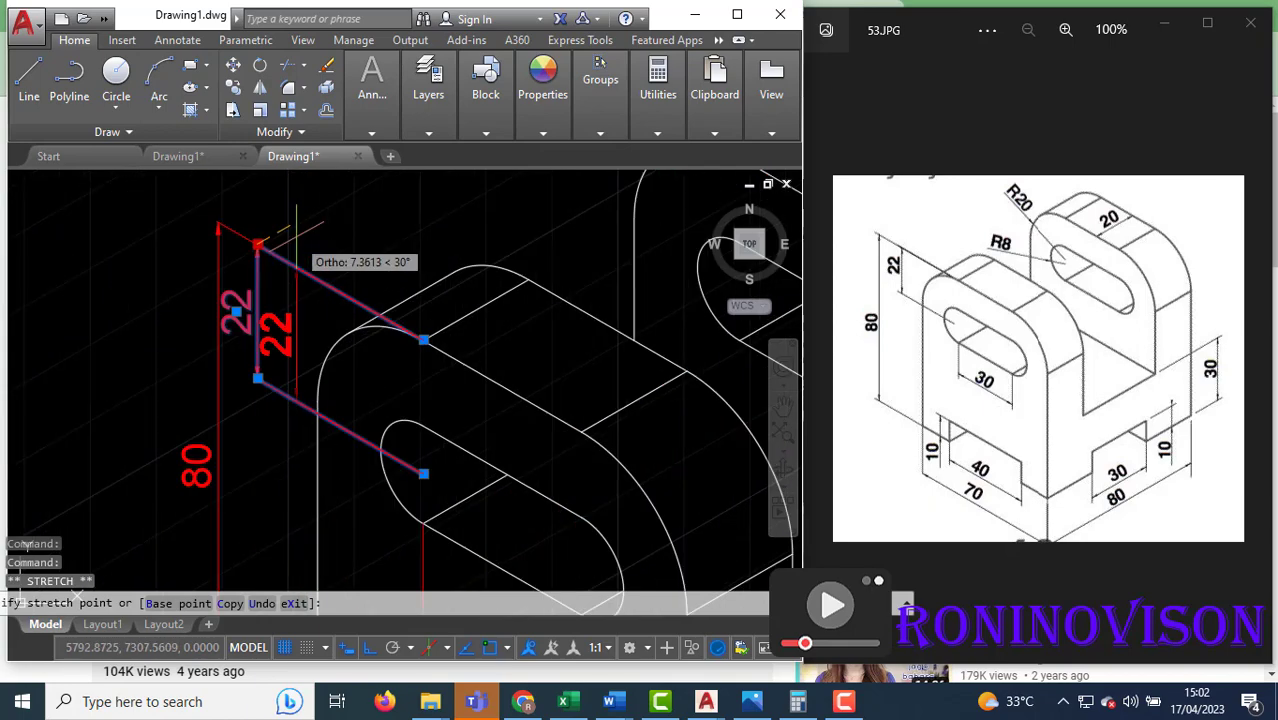
key("Escape")
scroll(232, 236, "down", 4)
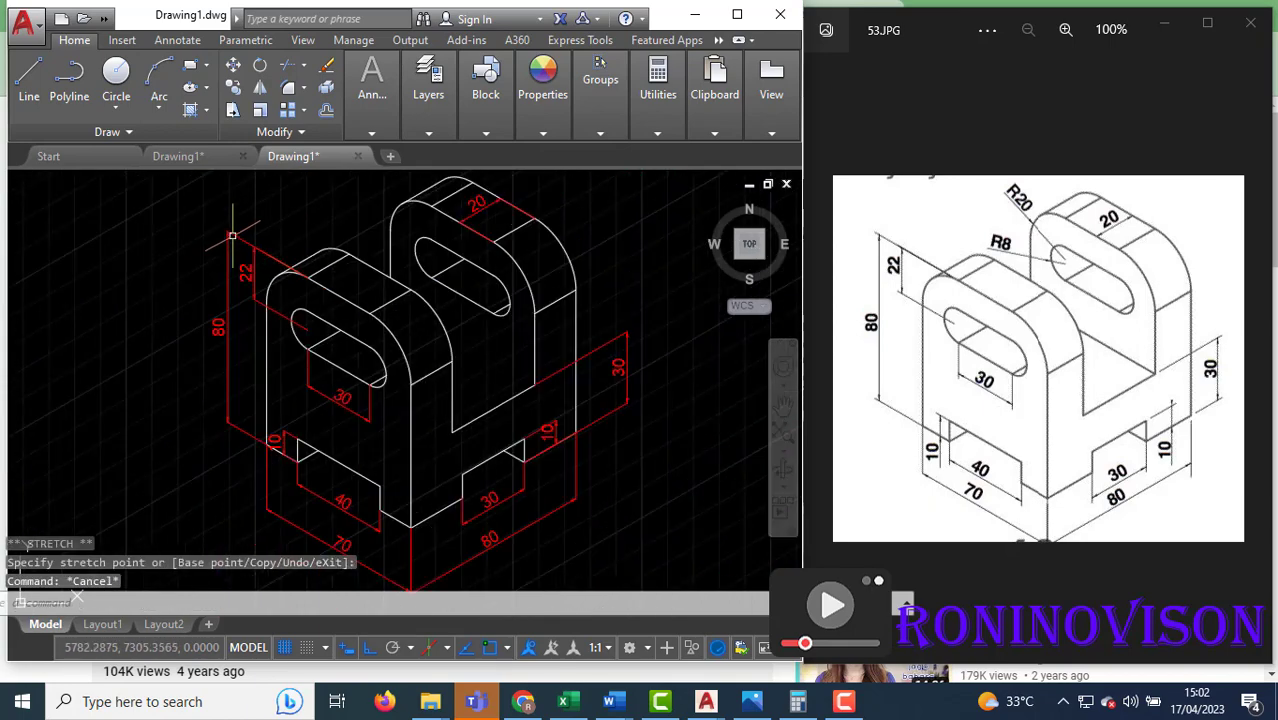
key("Escape")
key("Escape")
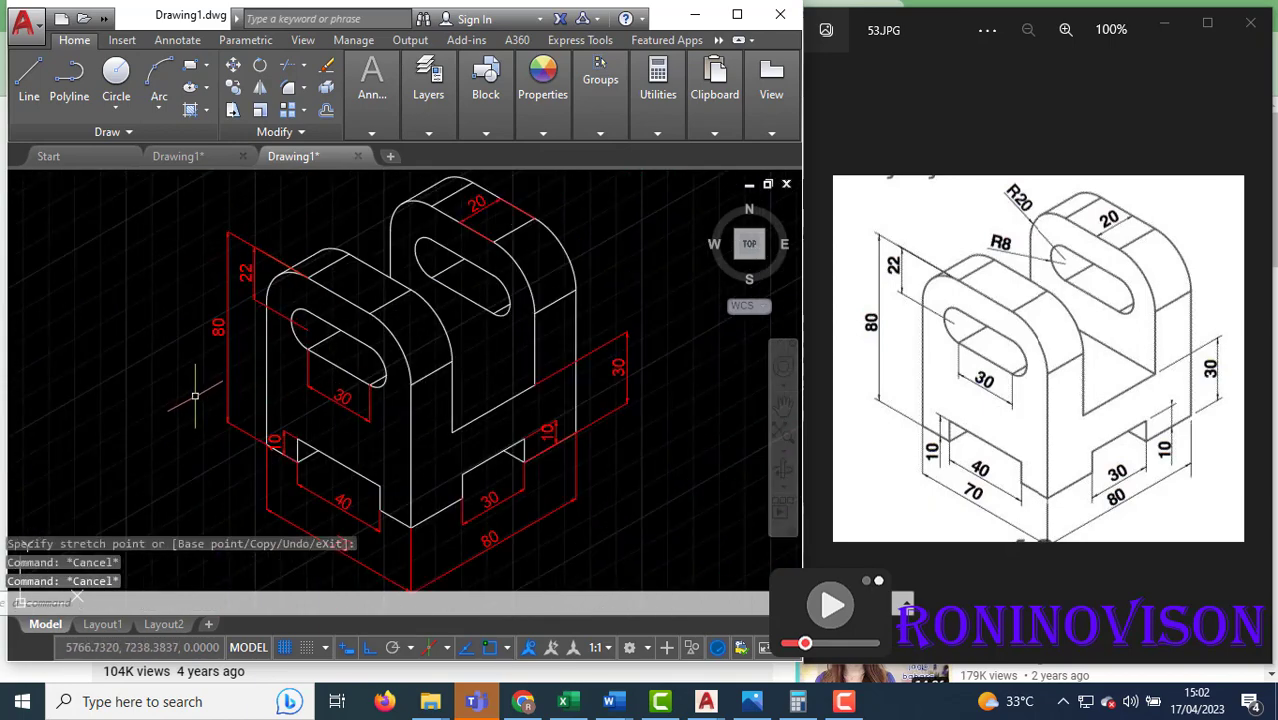